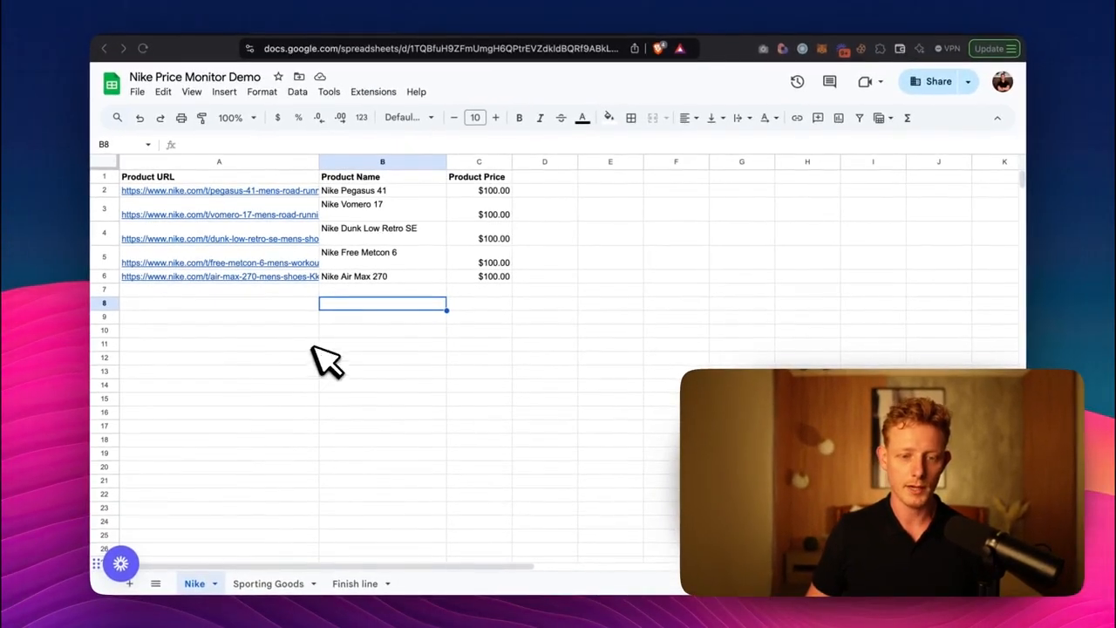
Review the product URLs, names and prices on the Sporting Goods and Finish line sheets
click(275, 581)
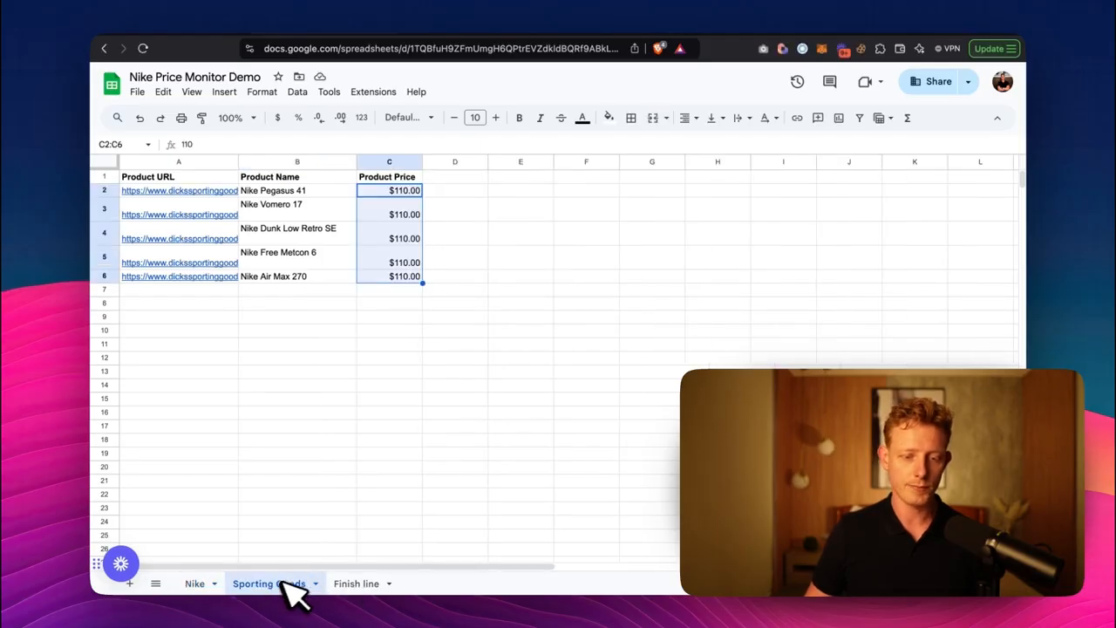
click(260, 352)
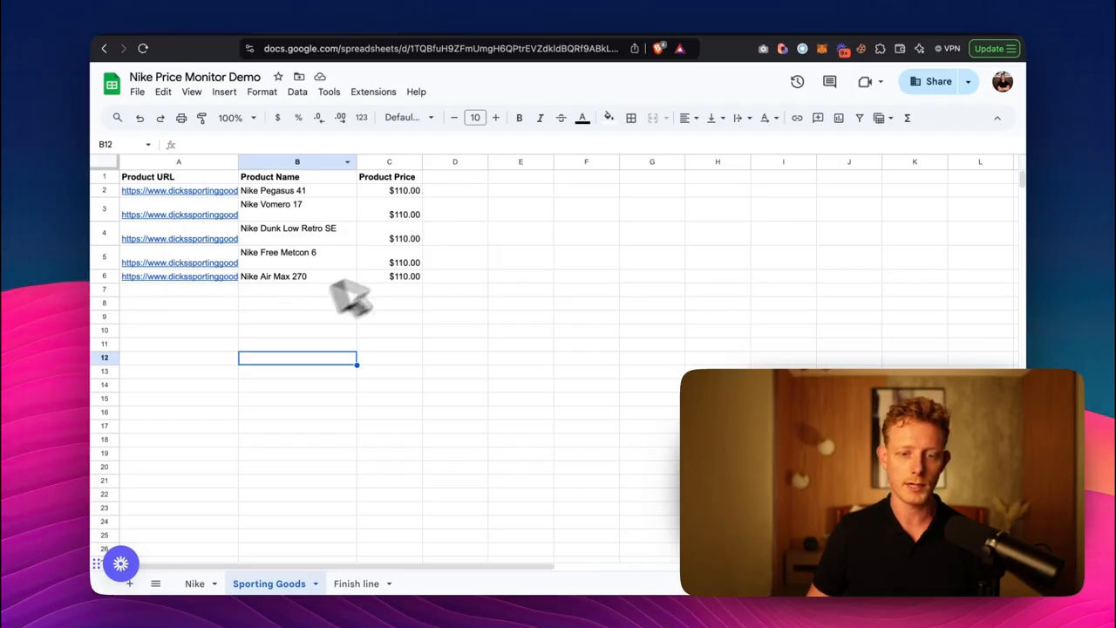
click(356, 584)
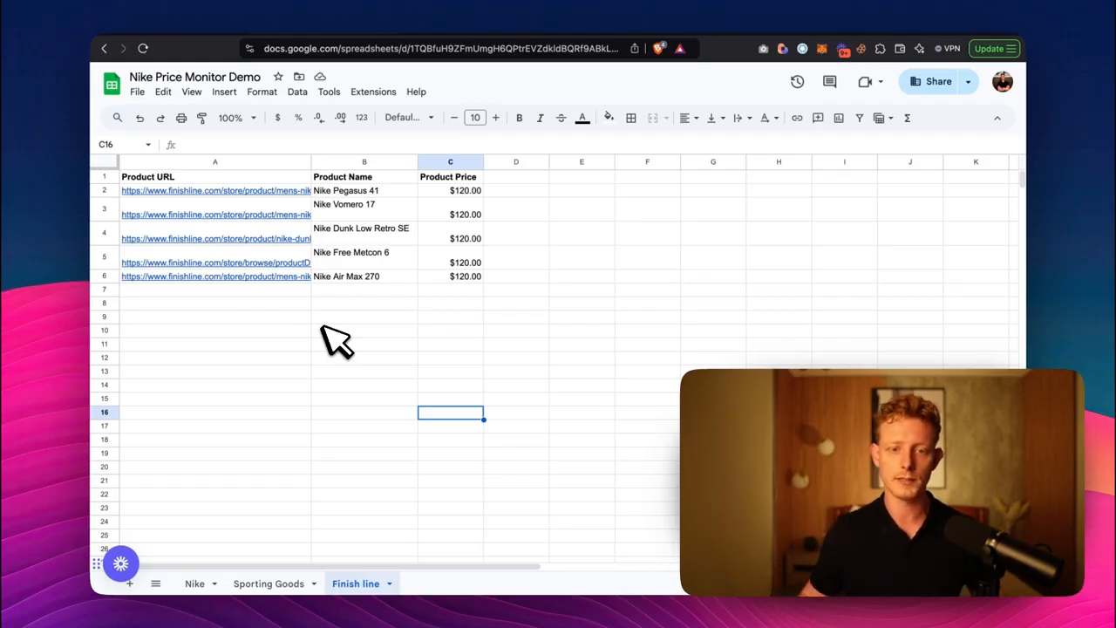
click(283, 316)
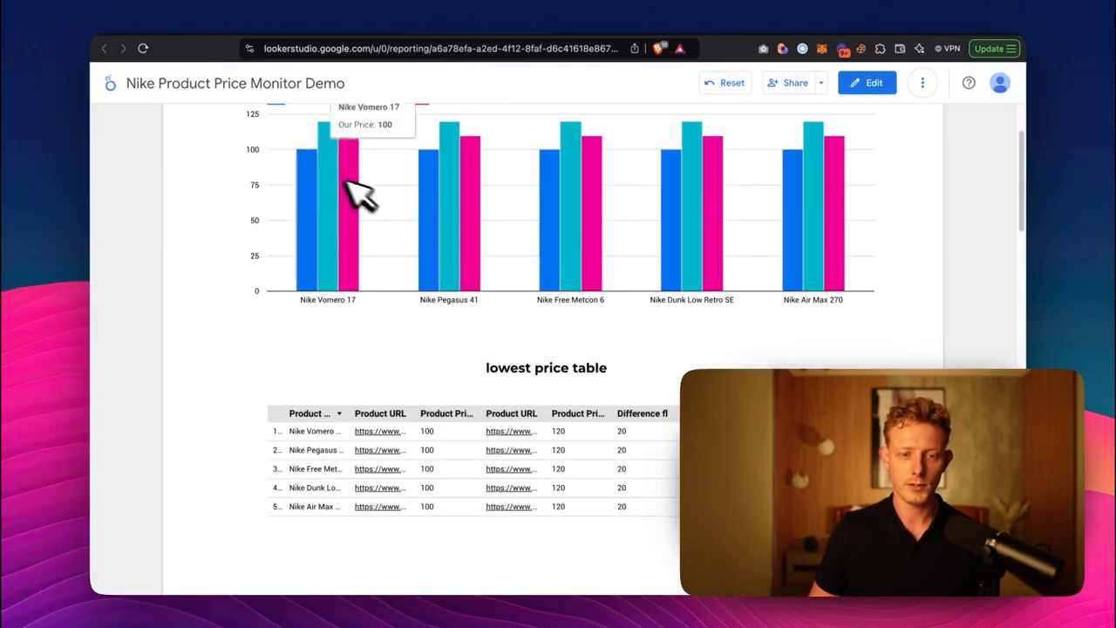
Examine the lowest price comparison chart and lowest price table in the Looker Studio report
scroll(348, 235, up, 3)
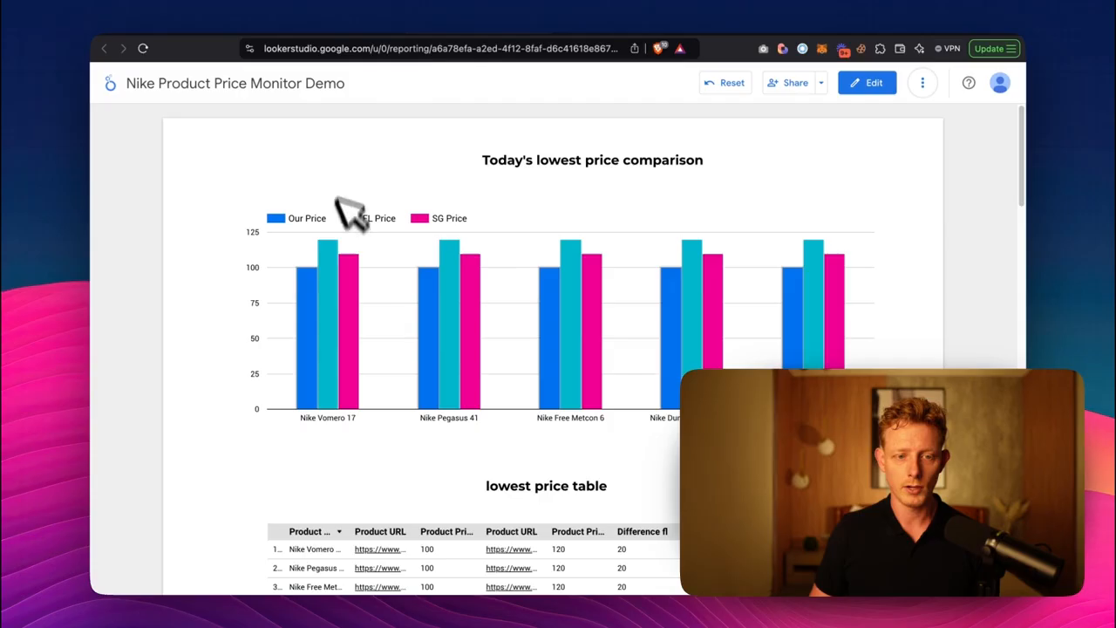
mouse_move(571, 340)
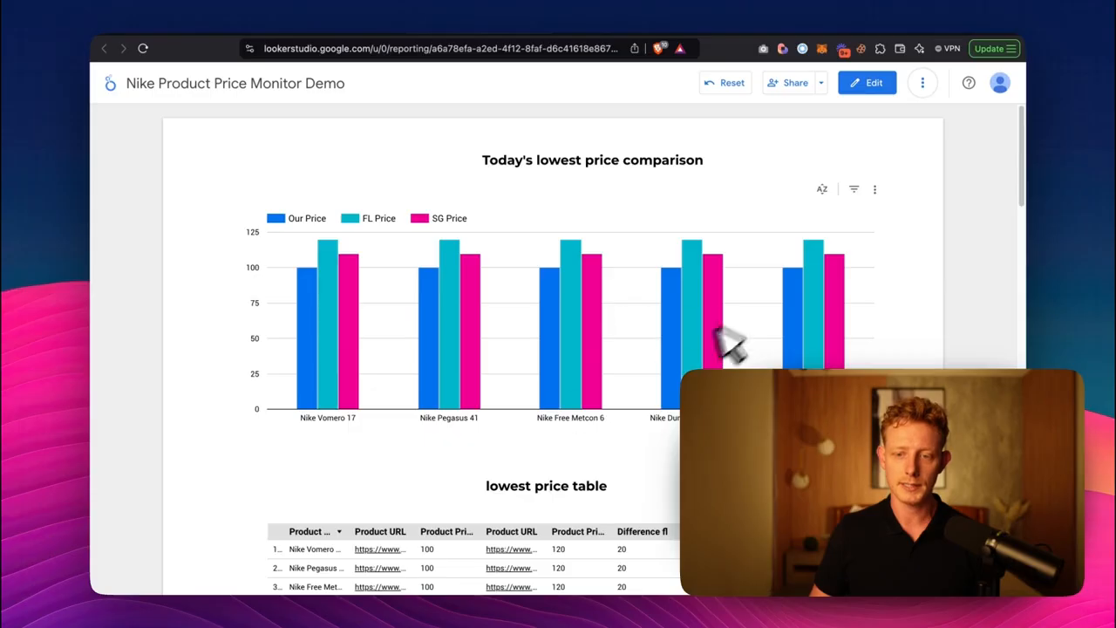
scroll(457, 427, down, 5)
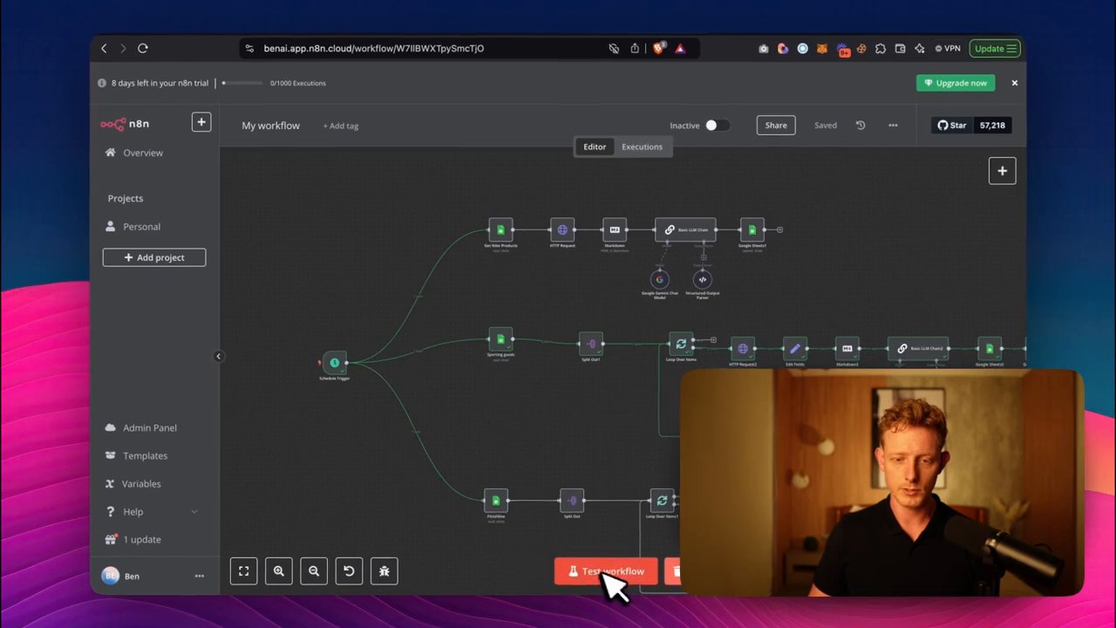
Run a test of the price monitoring workflow in n8n and follow its three retailer branches on the canvas
click(626, 578)
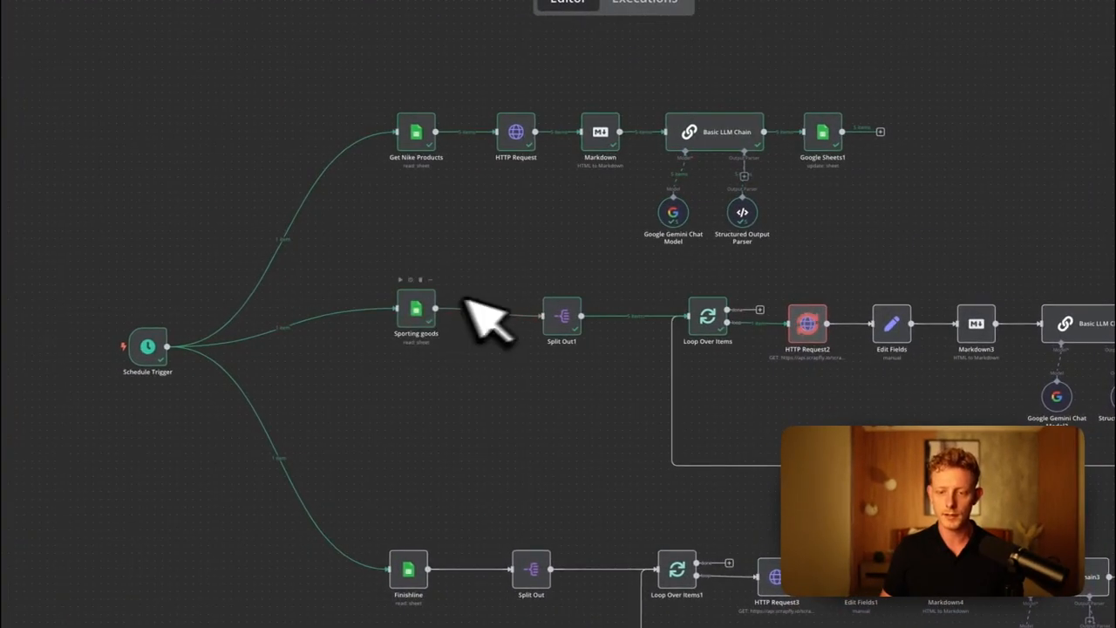
drag(557, 439, 324, 389)
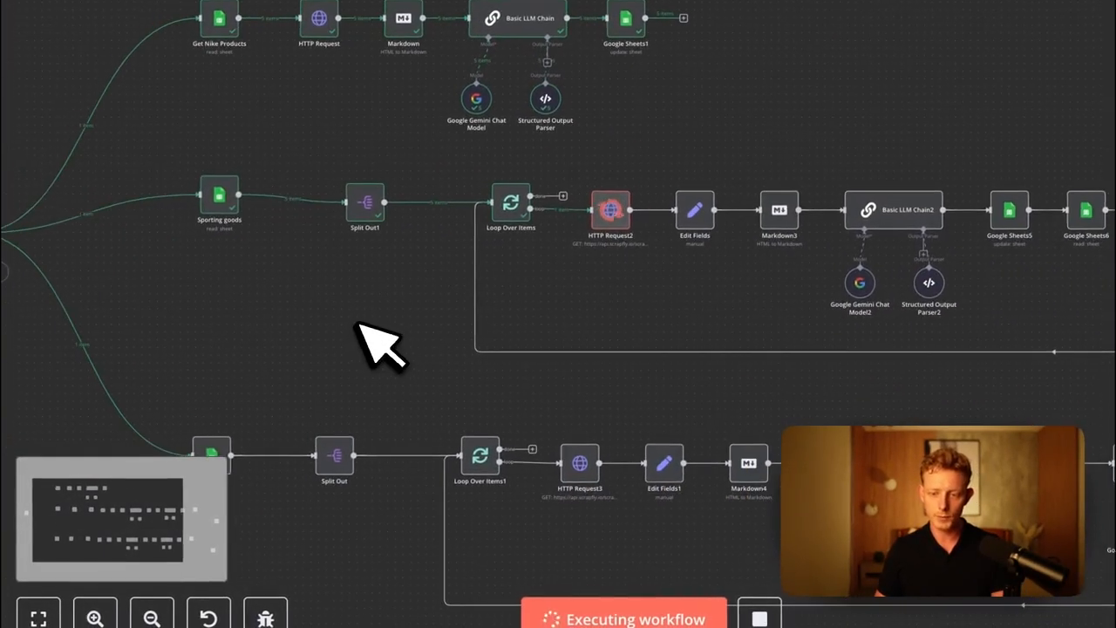
scroll(381, 320, down, 2)
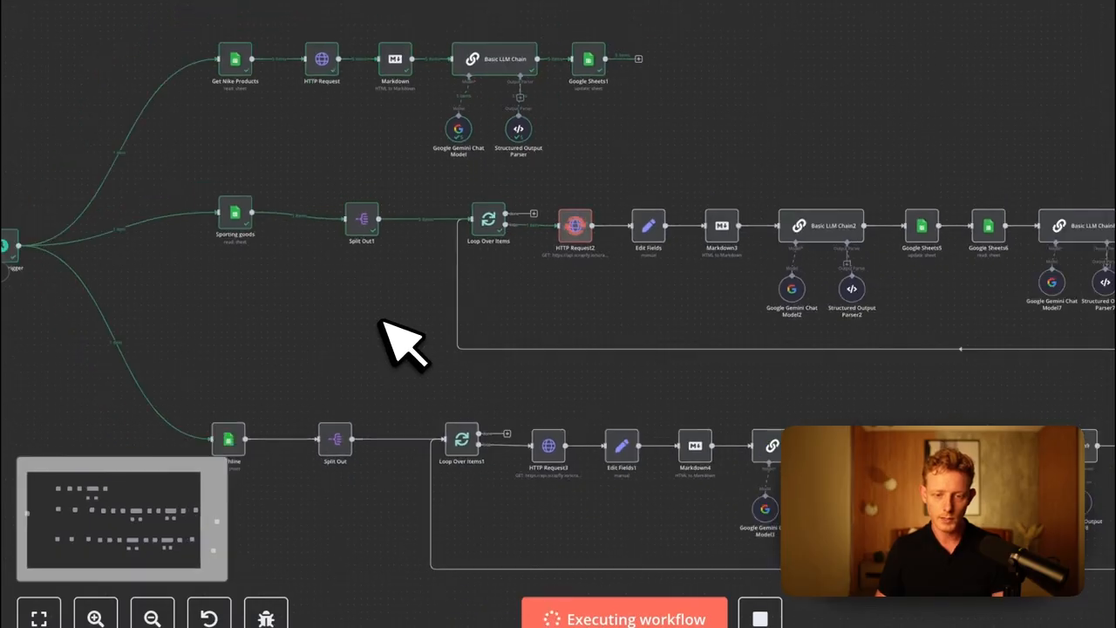
scroll(389, 330, down, 1)
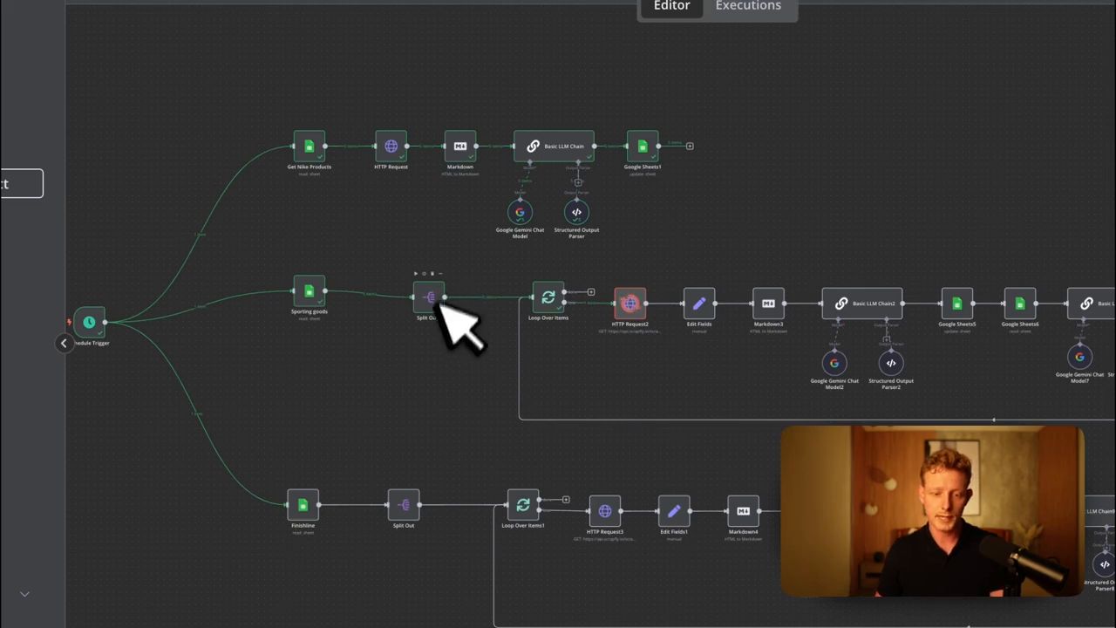
scroll(443, 301, up, 2)
scroll(437, 300, up, 1)
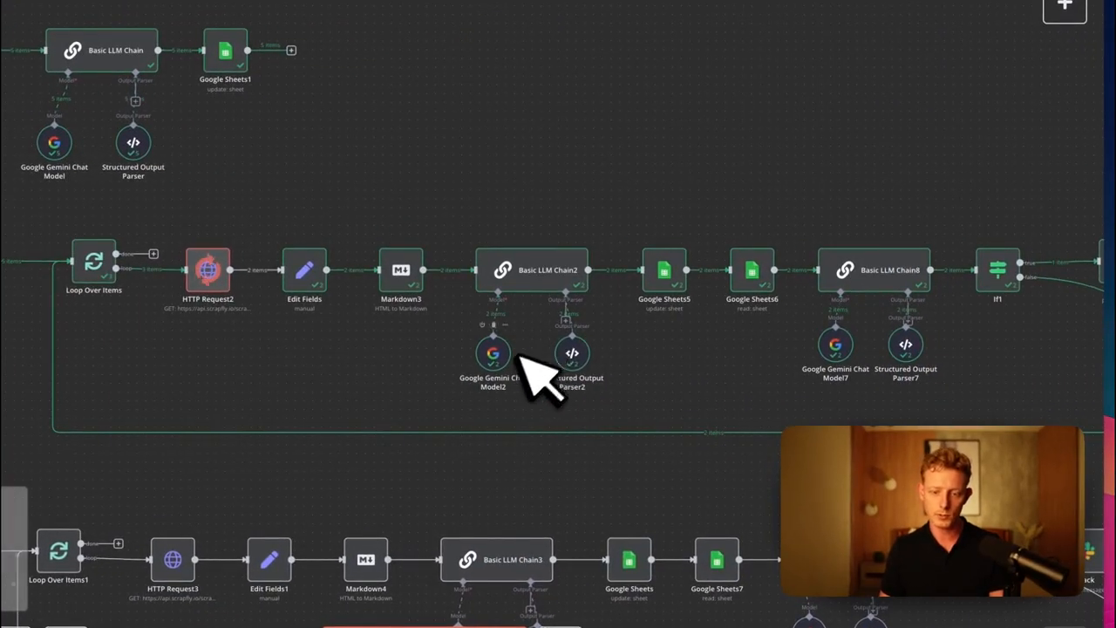
Follow the running Sporting goods branch from its HTTP request through the LLM chains, sheet updates and Slack alert
scroll(611, 401, right, 3)
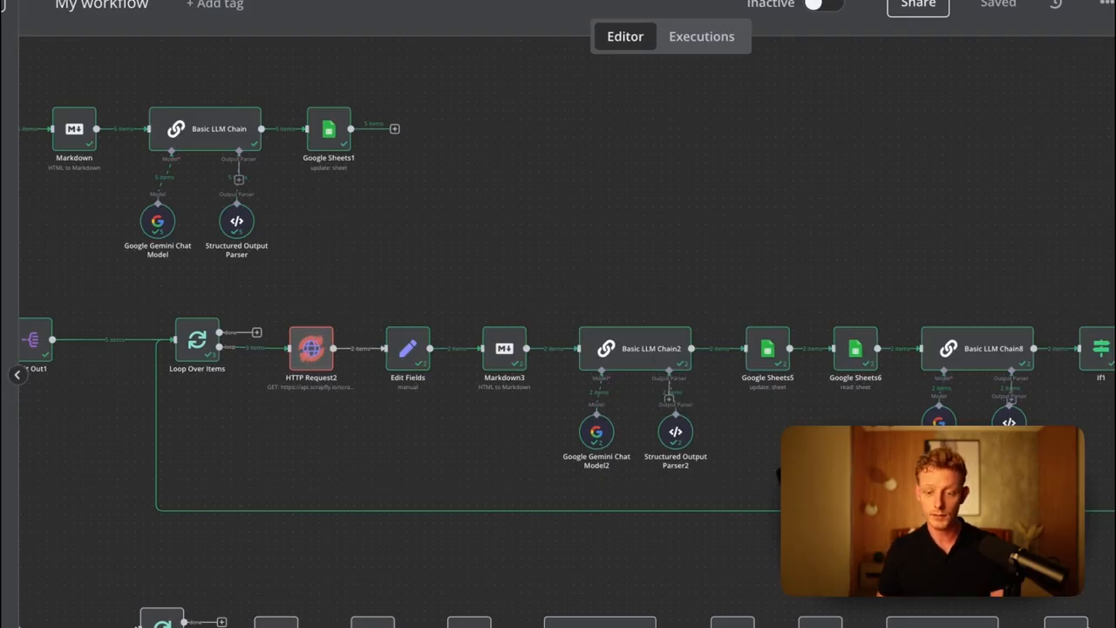
scroll(630, 479, right, 4)
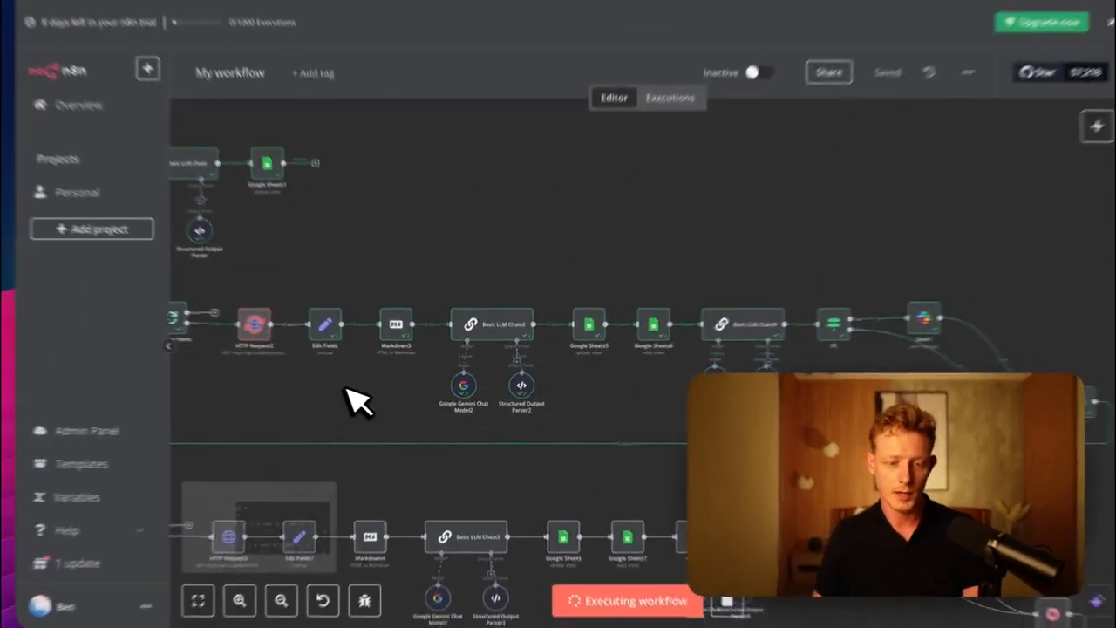
drag(302, 375, 752, 363)
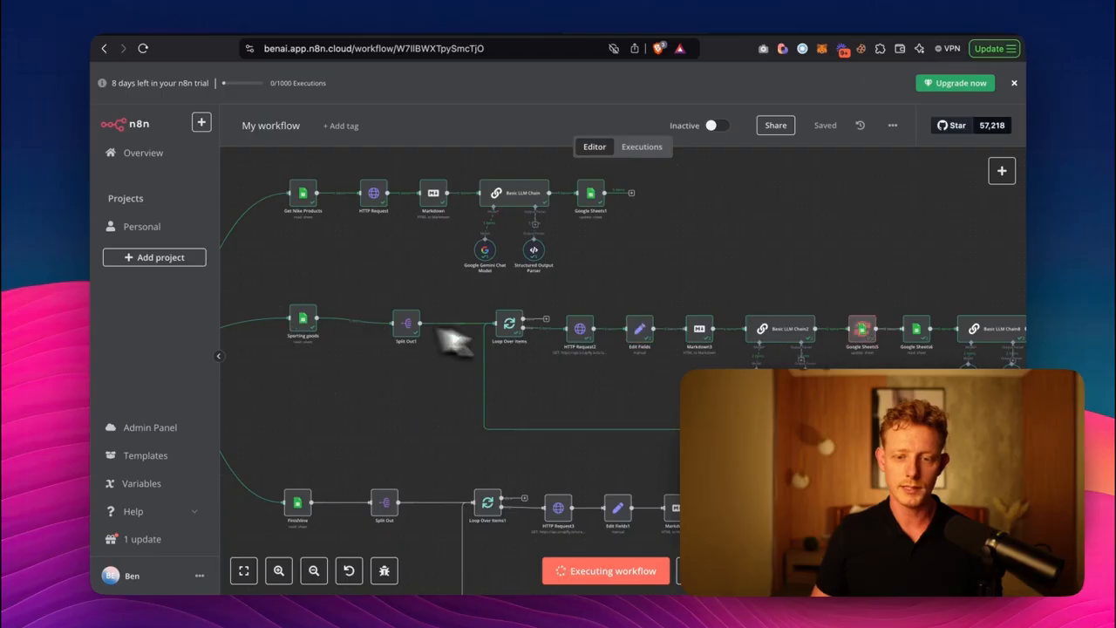
drag(376, 426, 441, 397)
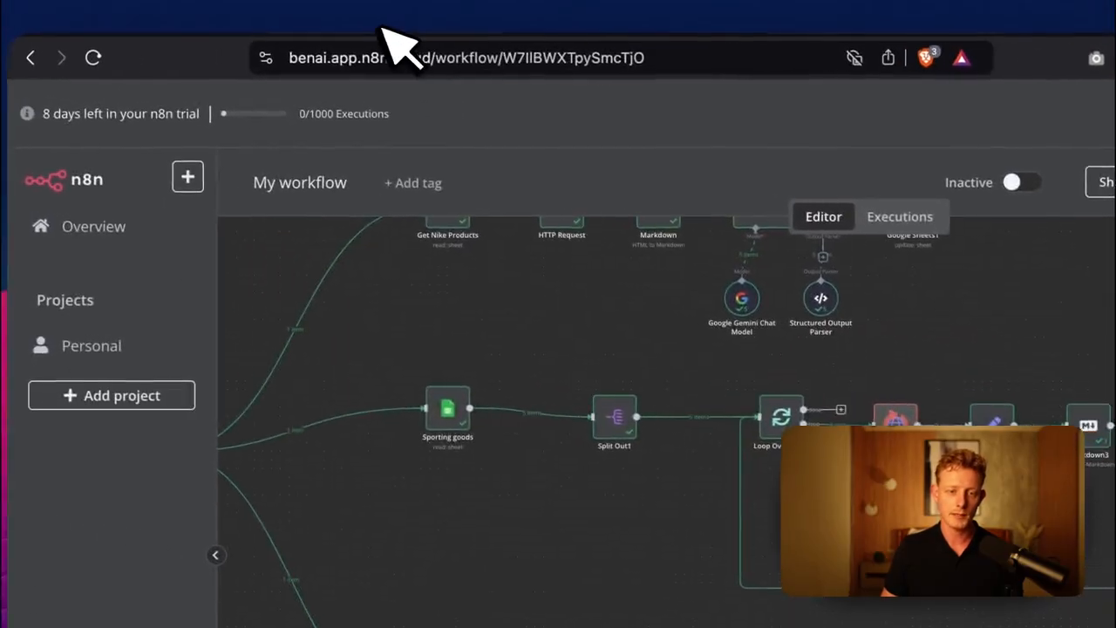
Switch to the Google Sheets price file and check the product prices on the Nike and Sporting Goods sheets
click(380, 21)
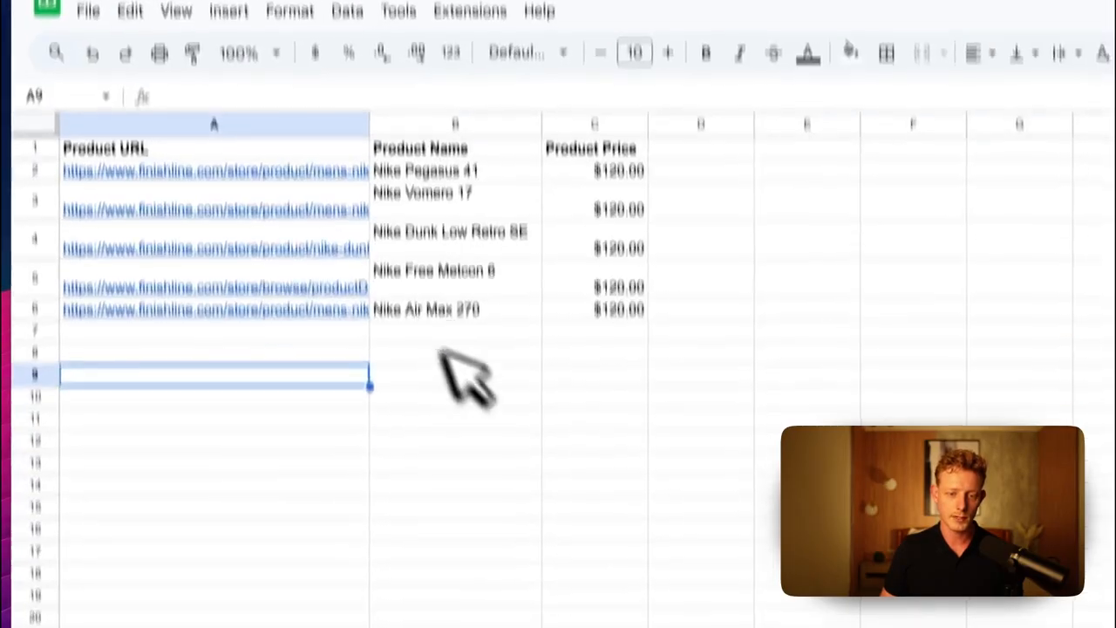
click(210, 578)
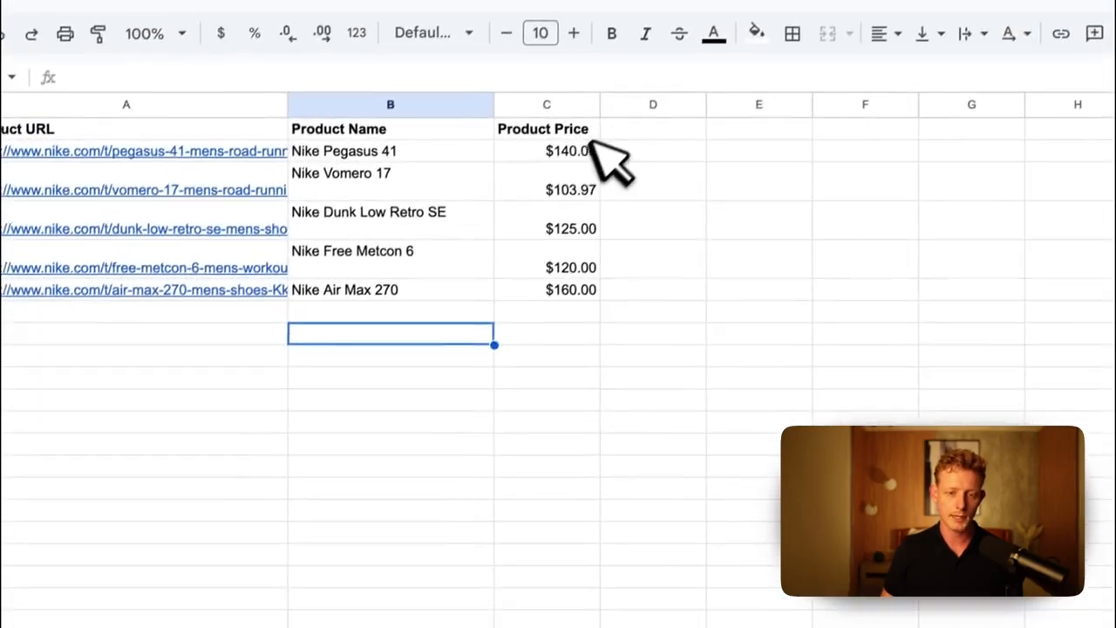
drag(593, 146, 587, 184)
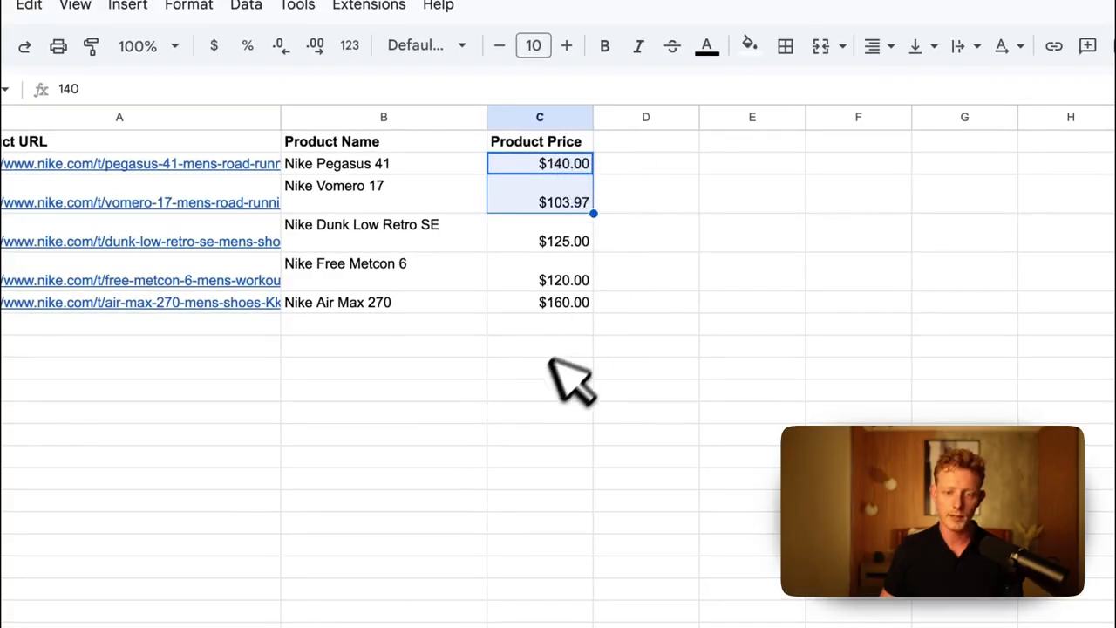
click(540, 390)
click(305, 594)
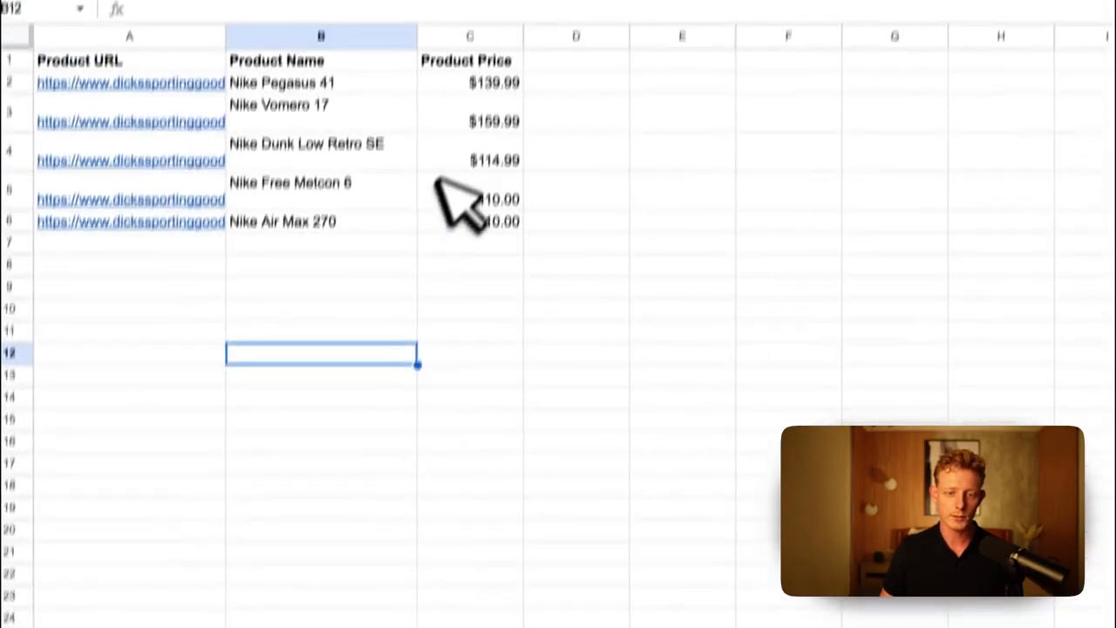
click(493, 70)
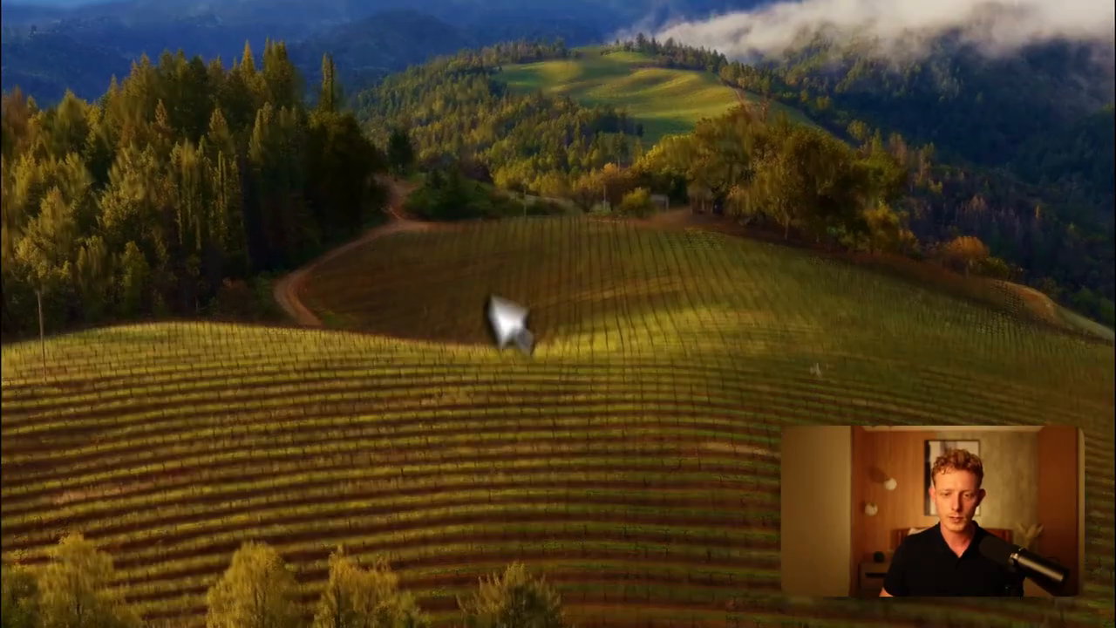
Switch to Slack and read the lower price alerts for DICK'S Sporting Goods in the general channel
key(ctrl+Up)
click(491, 55)
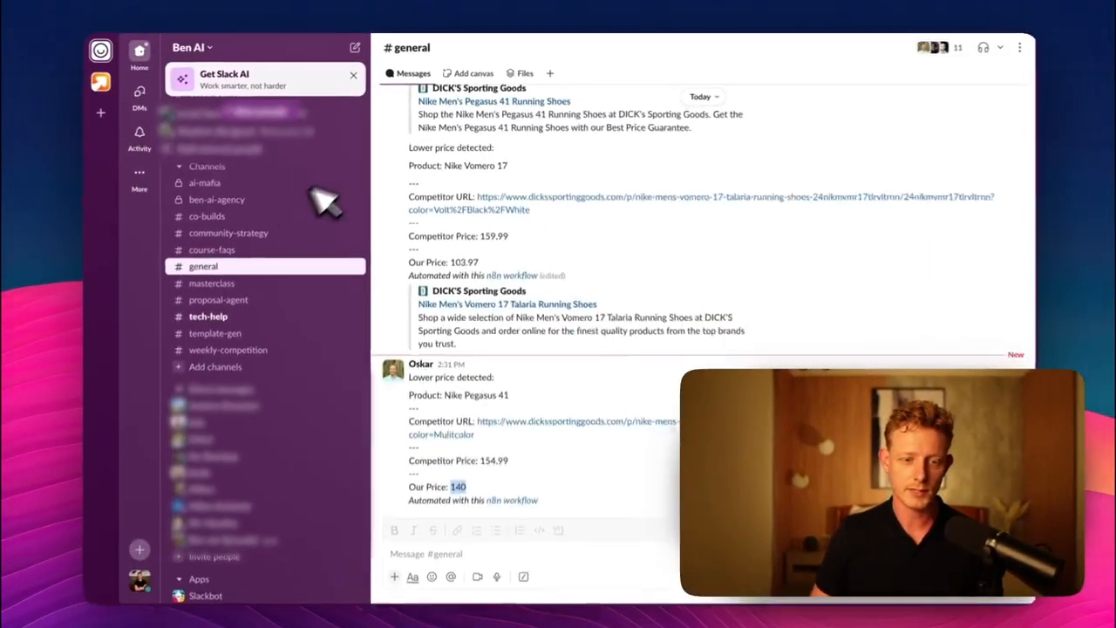
scroll(562, 388, down, 10)
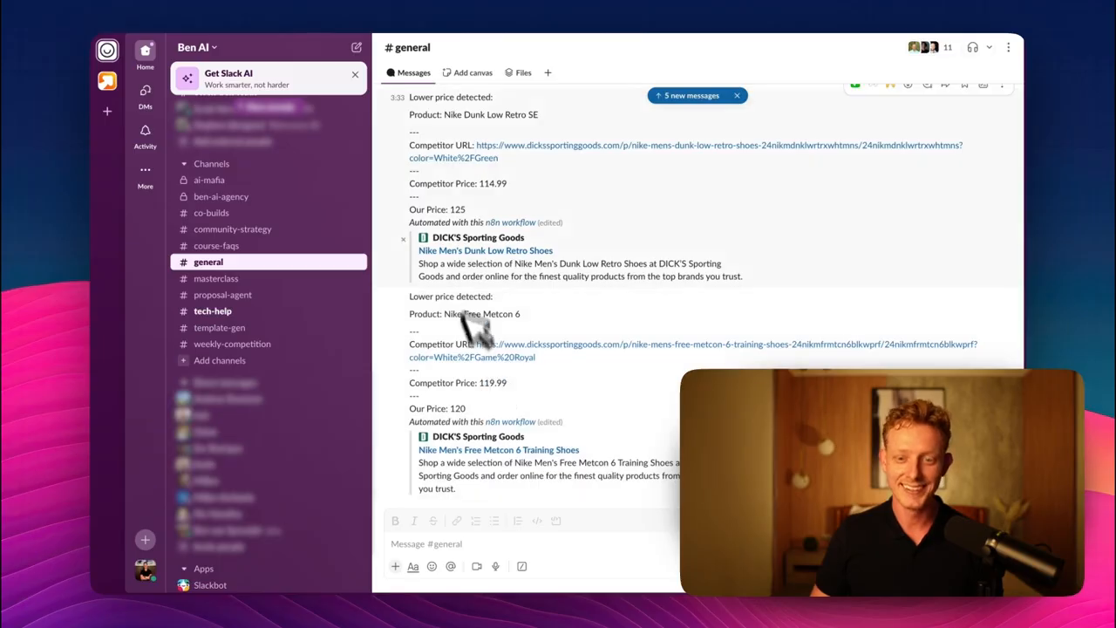
Return to the browser and check the workflow's progress, the last Sporting Goods prices and the Looker Studio report
key(ctrl+Up)
click(534, 98)
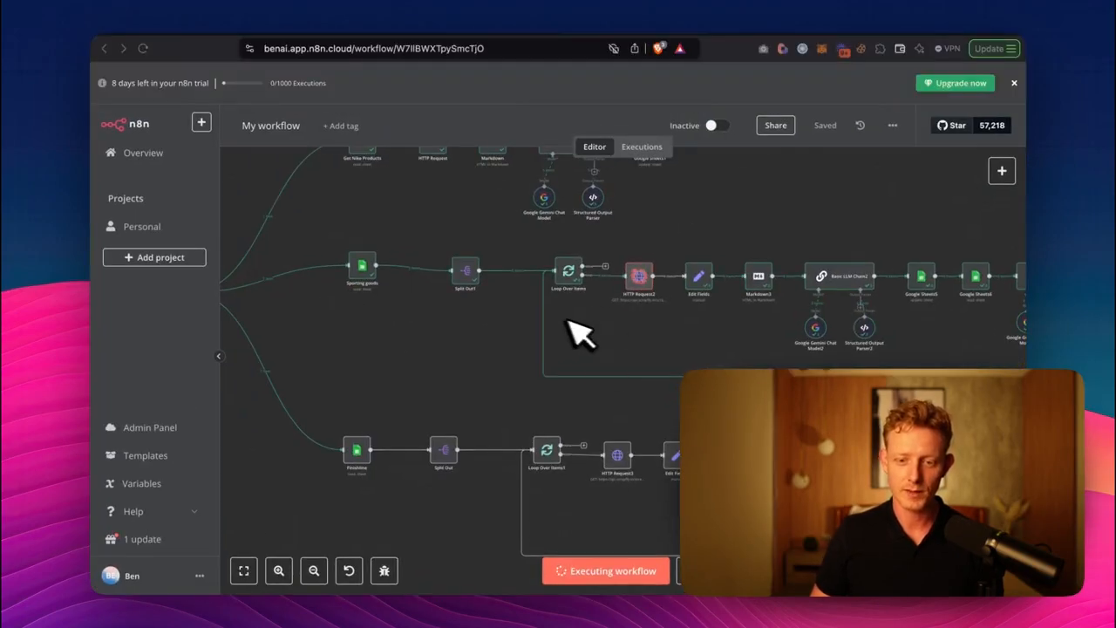
click(357, 31)
click(408, 341)
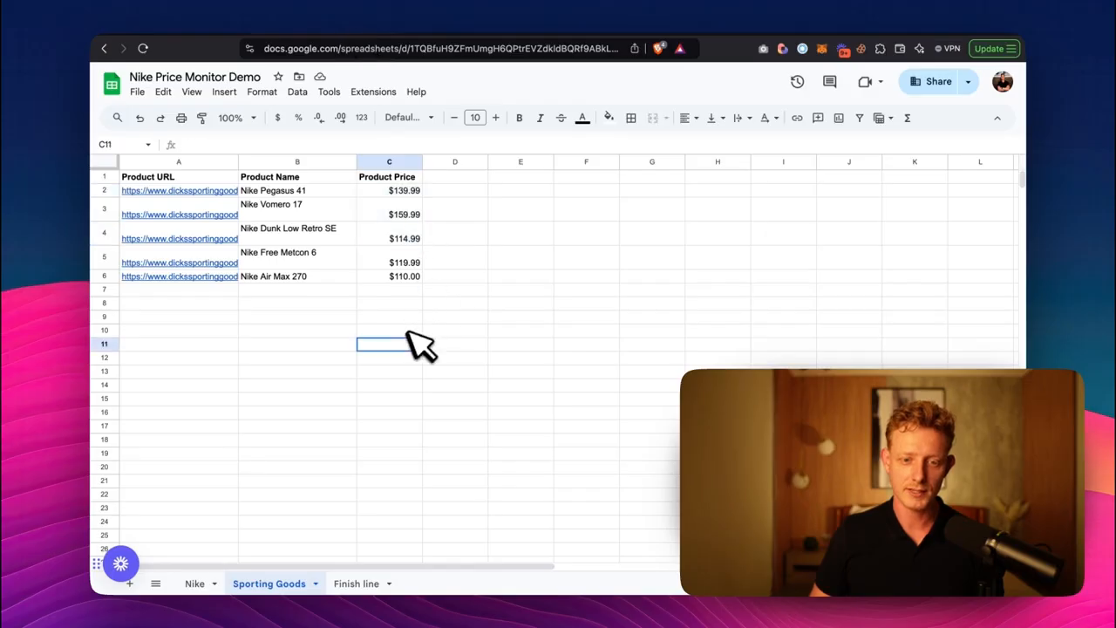
click(400, 266)
click(403, 277)
click(471, 34)
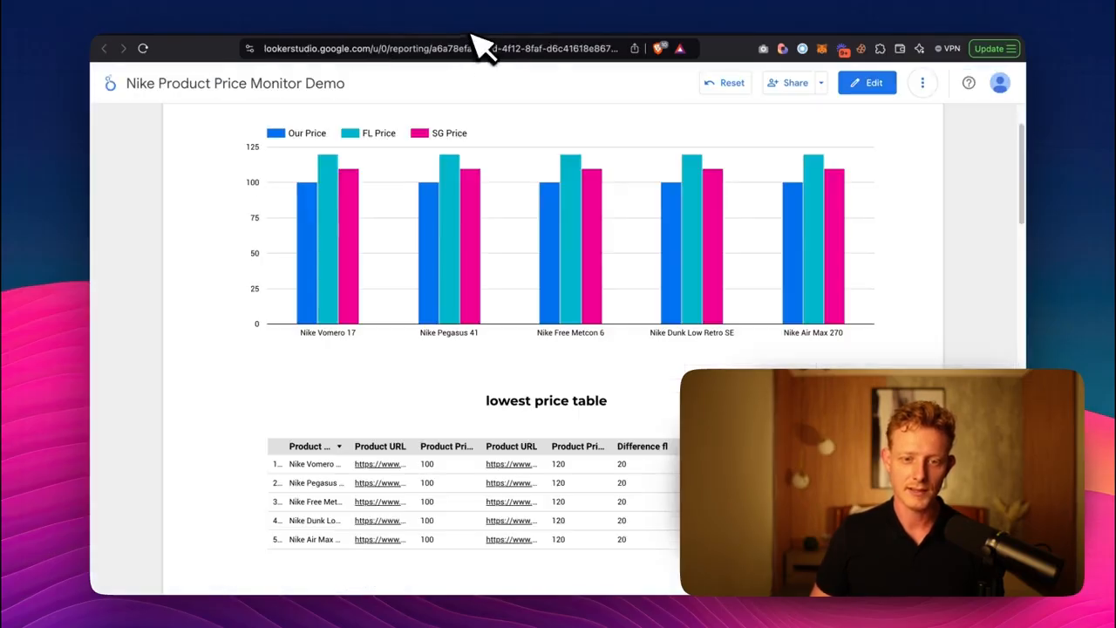
Compare the scraped product prices across the Finish line, Sporting Goods and Nike sheets
click(533, 35)
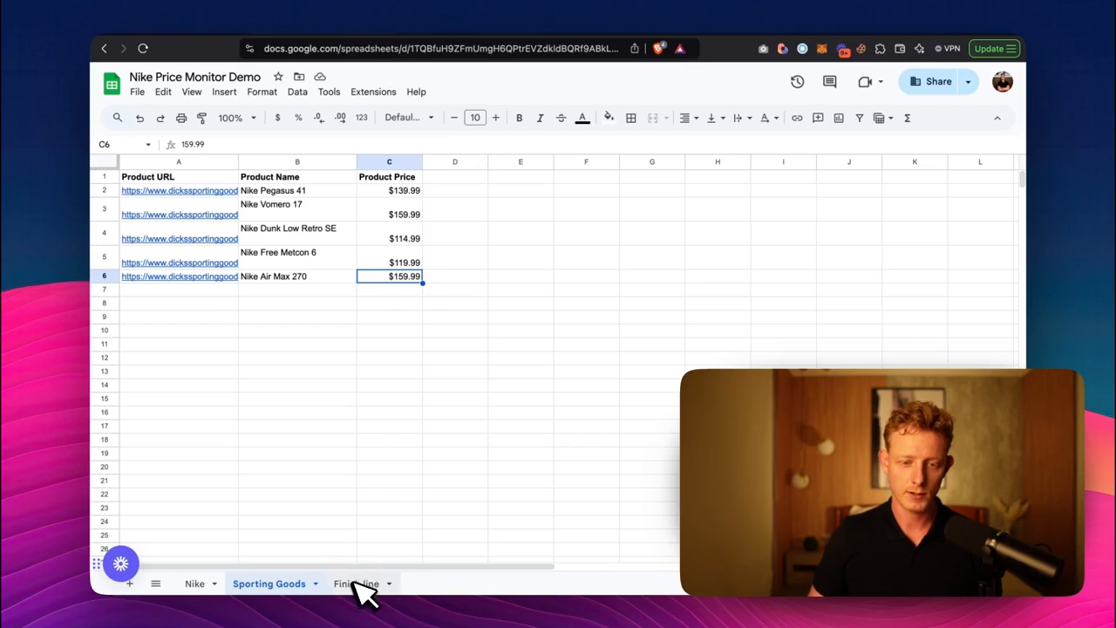
click(355, 583)
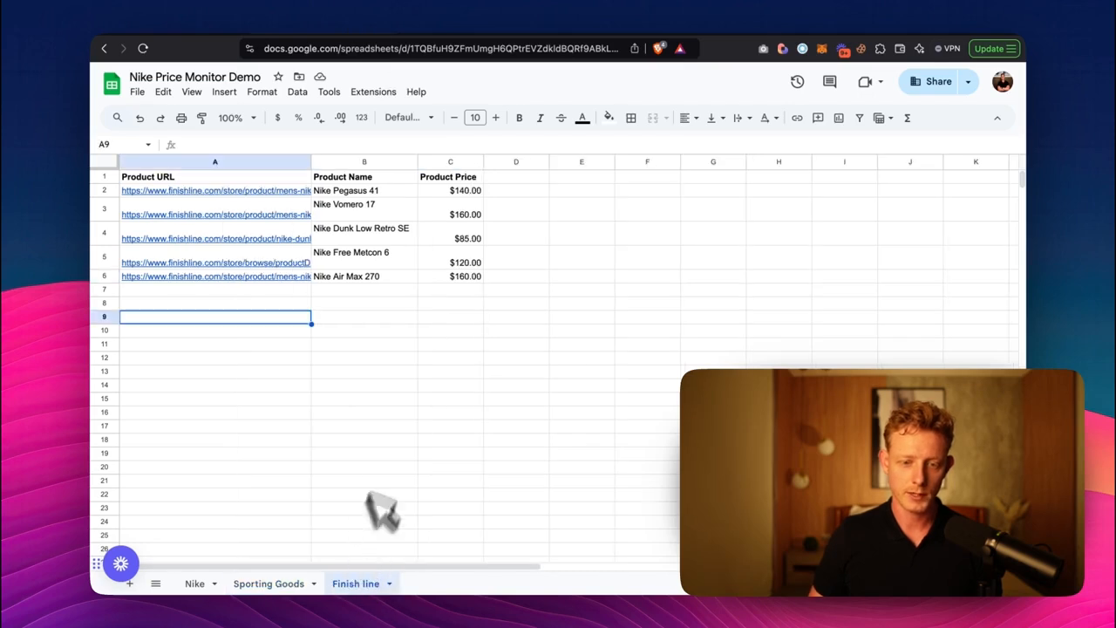
click(294, 591)
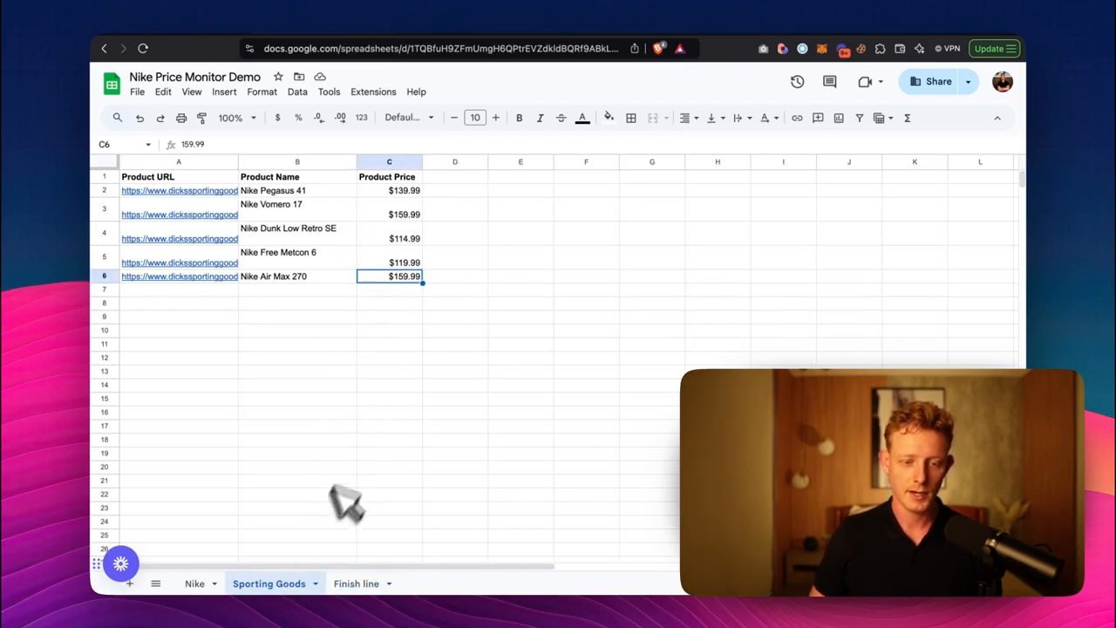
click(197, 584)
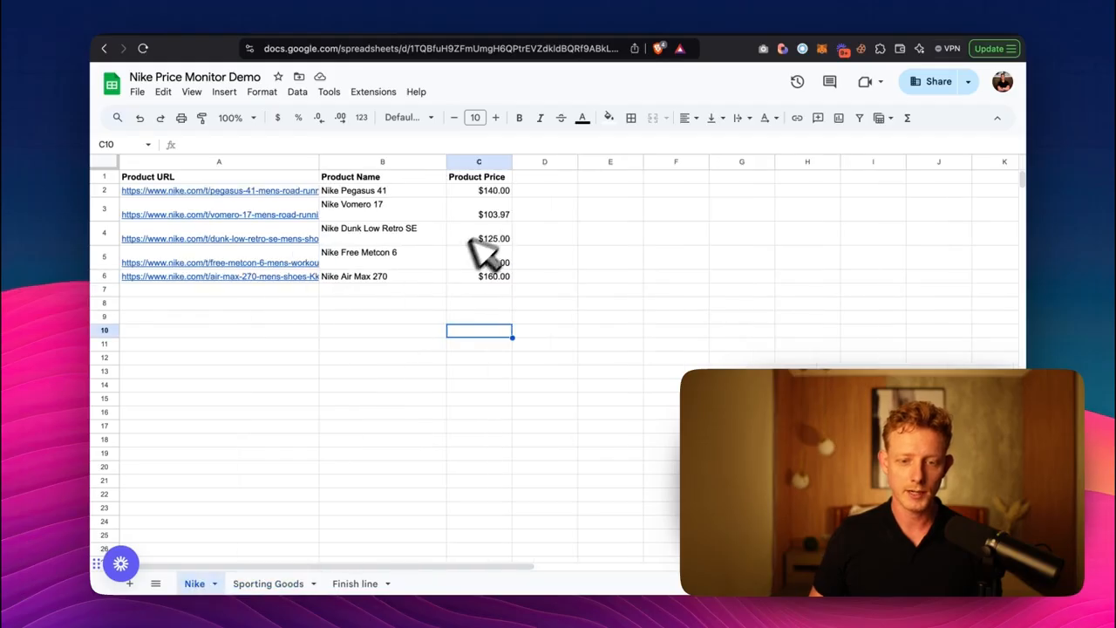
click(283, 584)
click(362, 584)
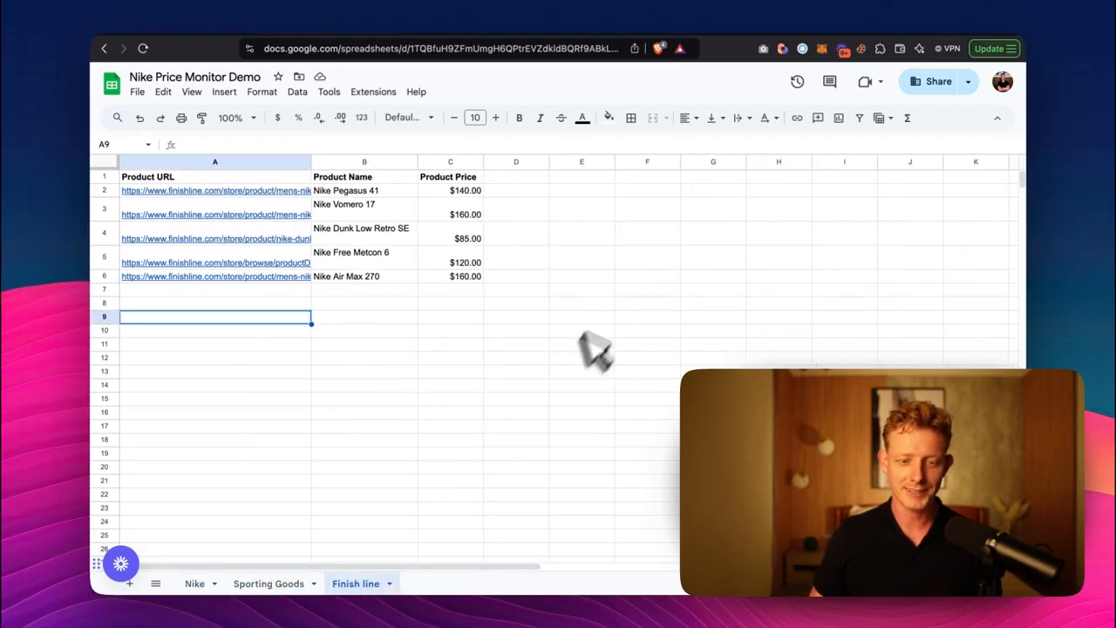
Switch to Slack and review the Finish Line lower price alerts in the general channel
key(ctrl+Up)
click(444, 83)
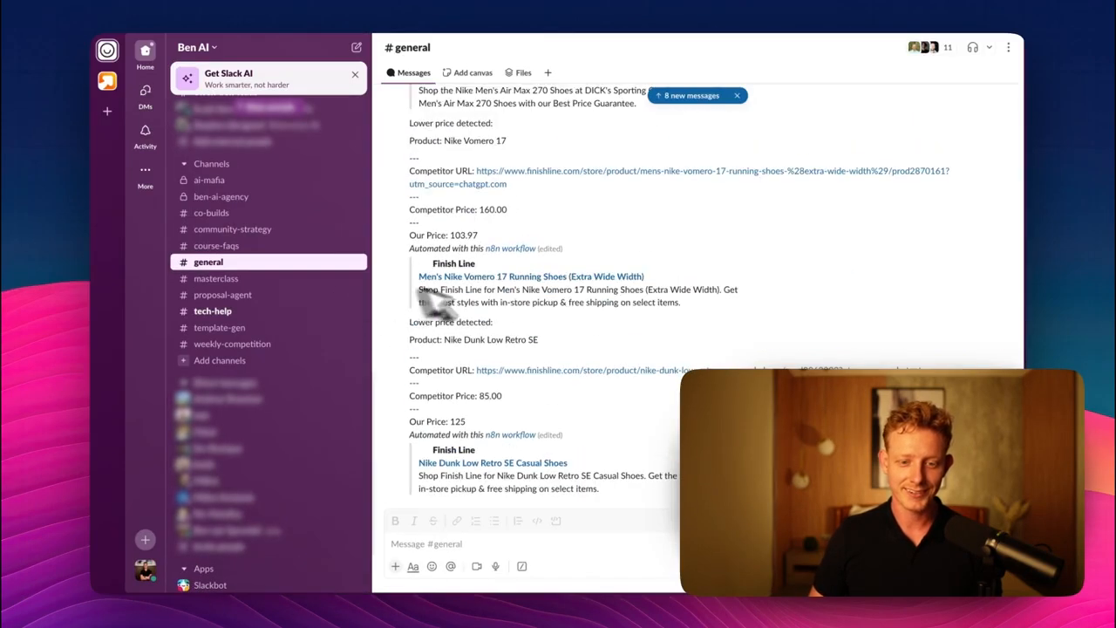
scroll(562, 262, up, 4)
scroll(588, 311, down, 4)
Return to the Looker Studio report in the browser and view the lowest price comparison chart
key(ctrl+Up)
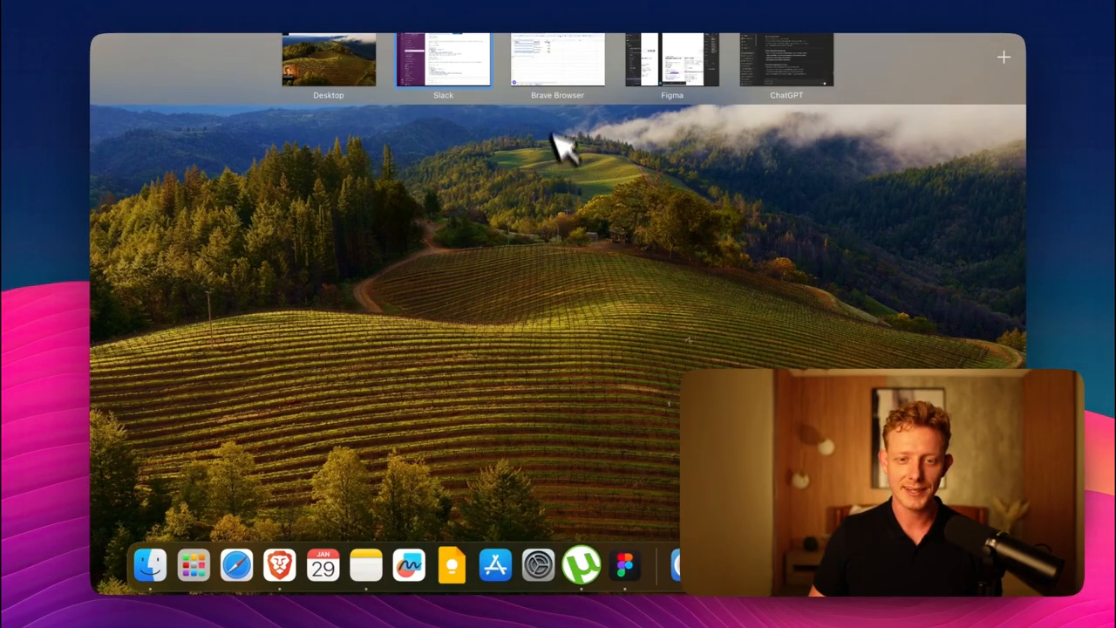
click(556, 72)
click(473, 26)
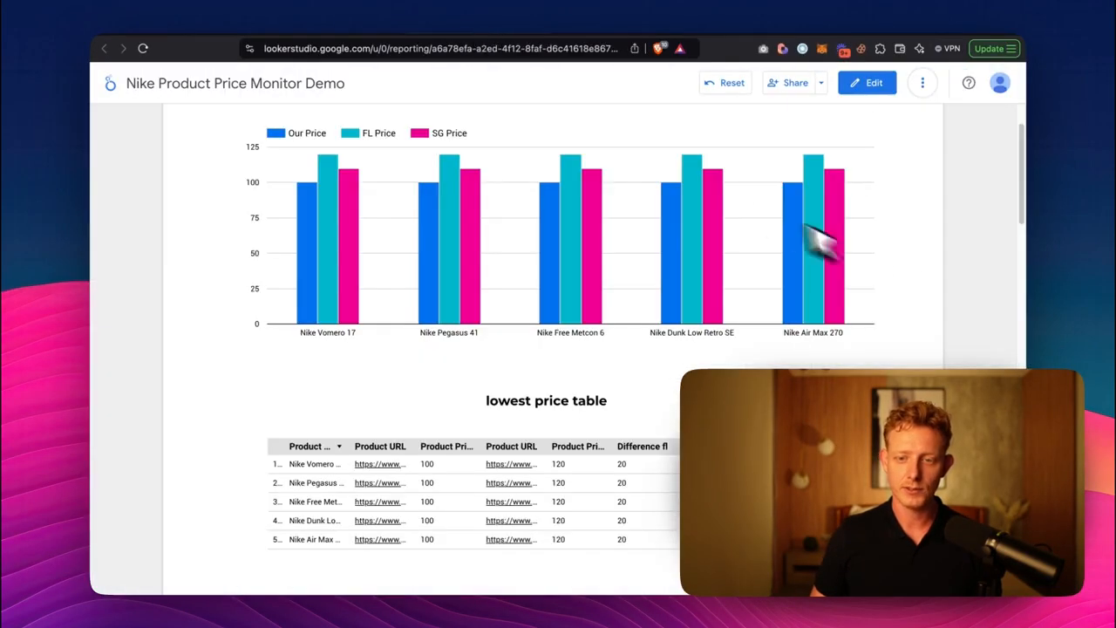
scroll(923, 266, up, 2)
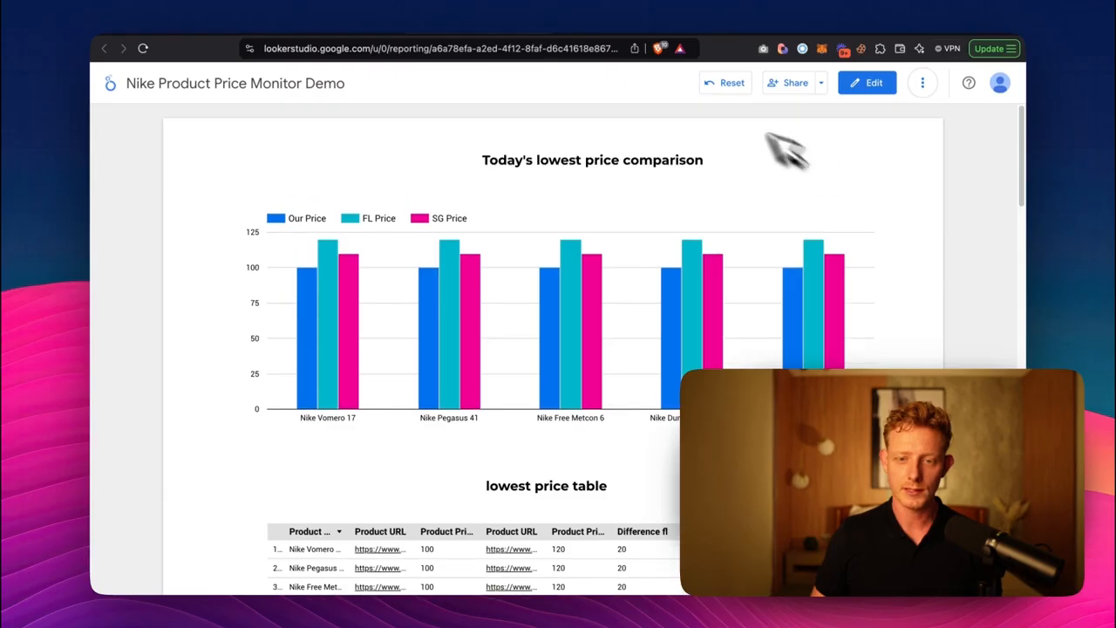
Refresh the report's data and review the lowest price comparison chart and the lowest price table
click(922, 84)
click(857, 150)
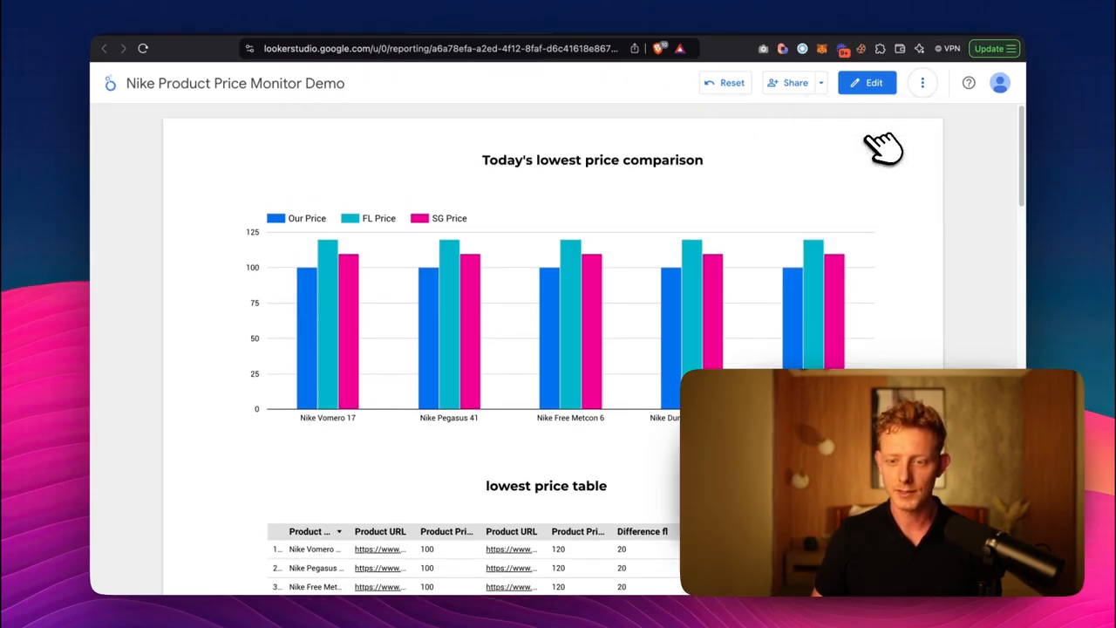
mouse_move(329, 357)
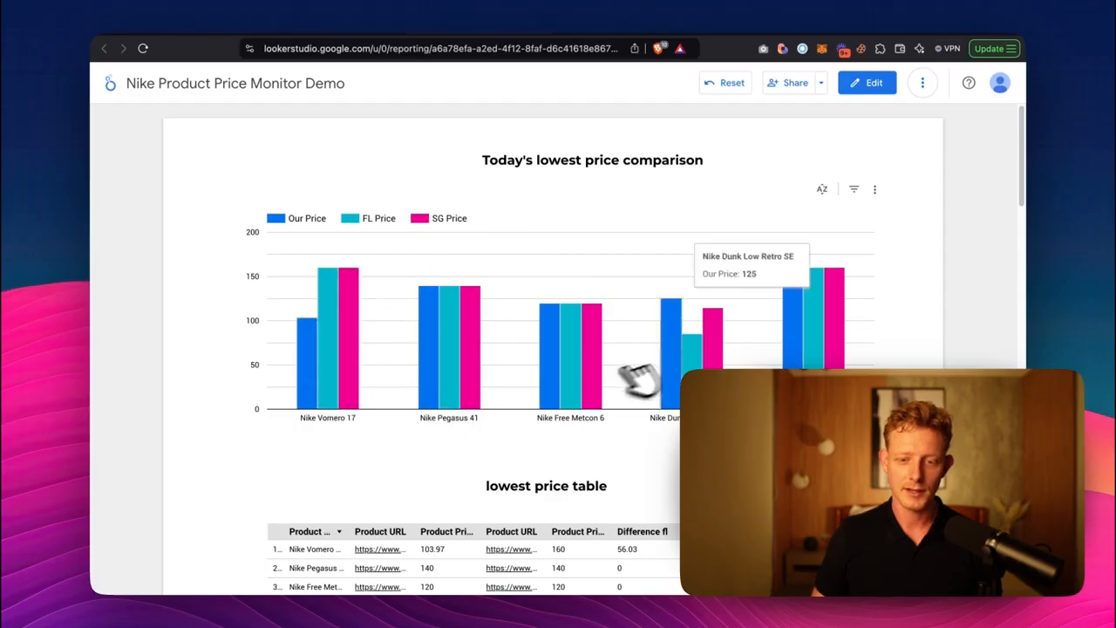
scroll(329, 398, down, 1)
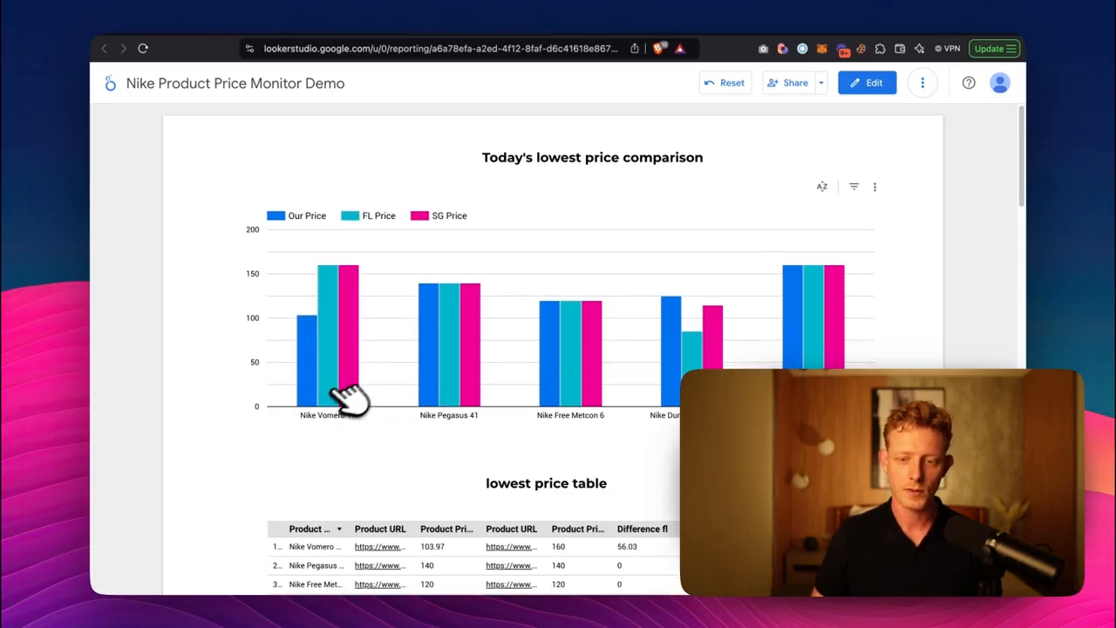
scroll(370, 379, down, 5)
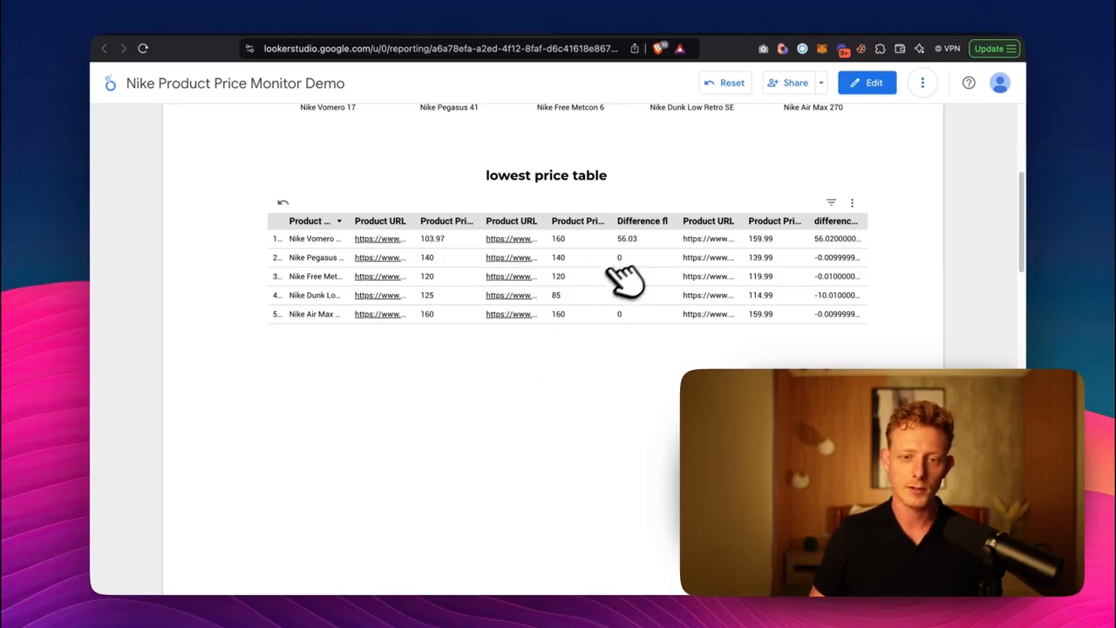
scroll(249, 212, up, 5)
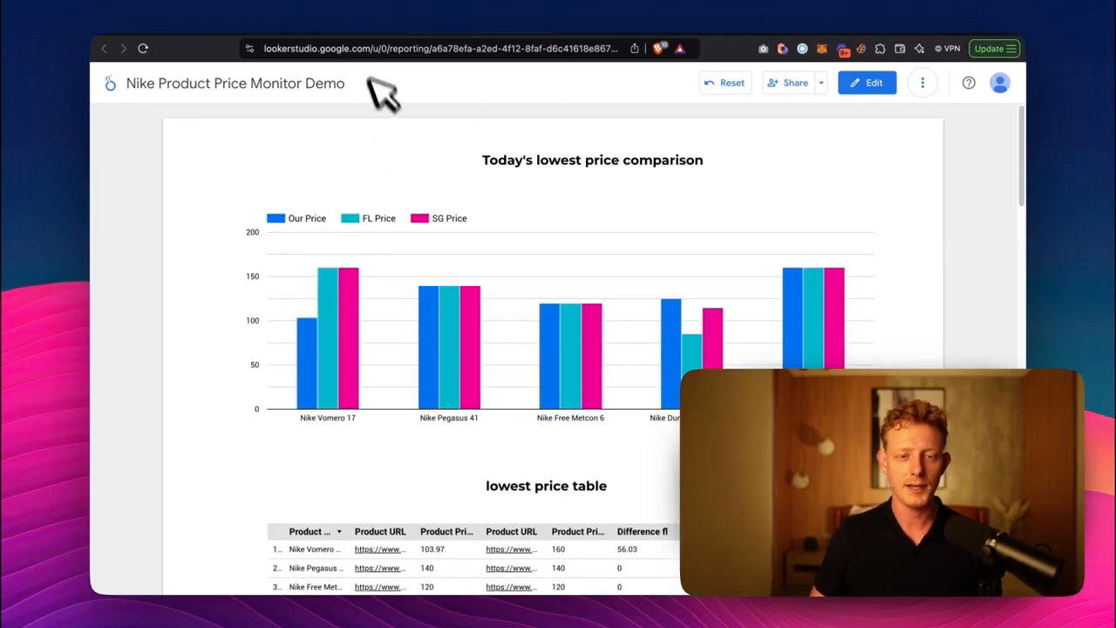
Switch to the empty n8n workflow and add a schedule trigger as its first step
click(340, 35)
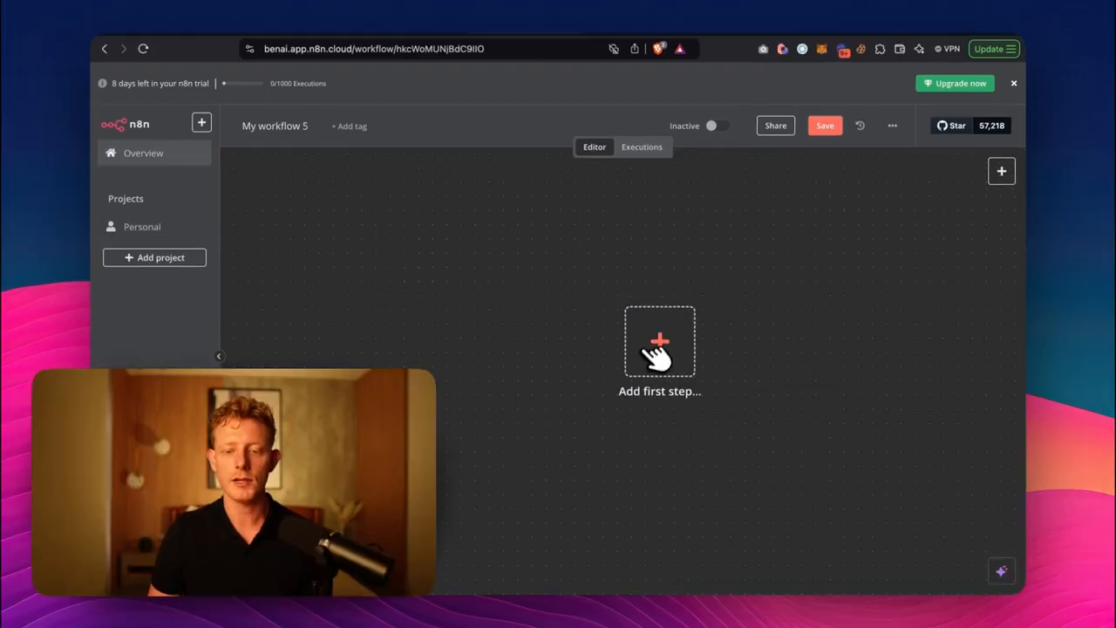
click(661, 341)
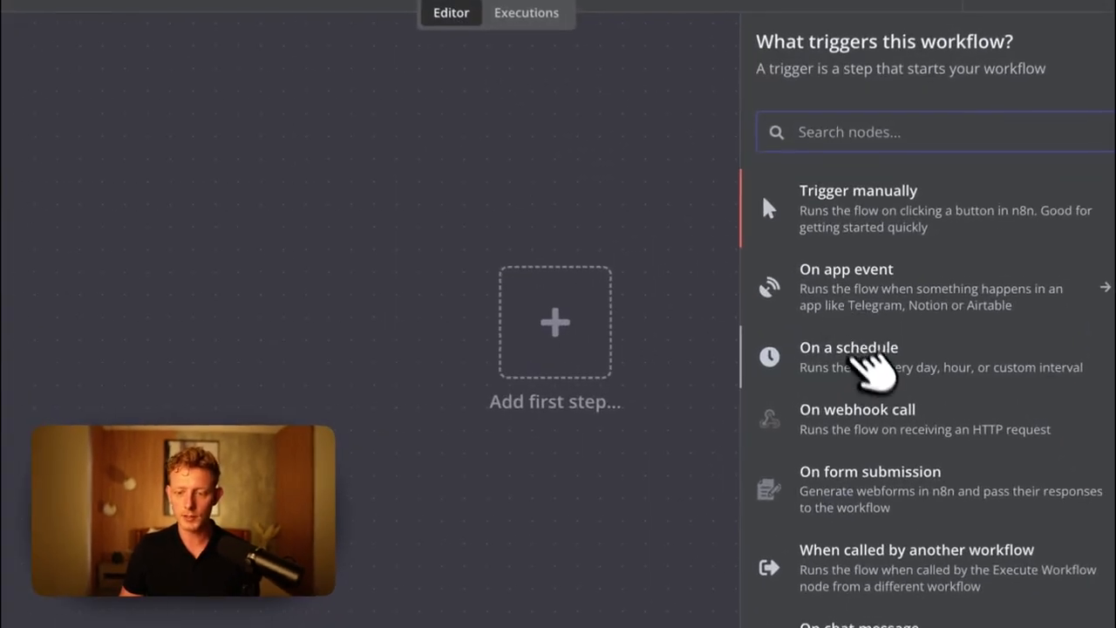
click(877, 349)
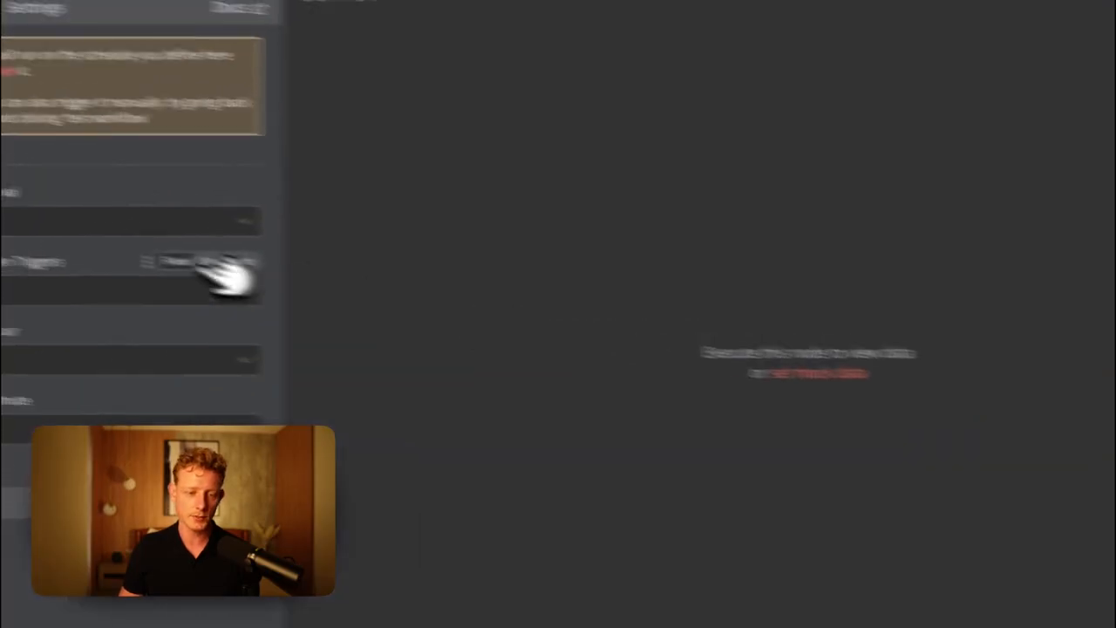
Set the Schedule Trigger to an hours interval with 12 hours between triggers, test it and return to the canvas
click(66, 221)
click(204, 376)
drag(193, 321, 120, 328)
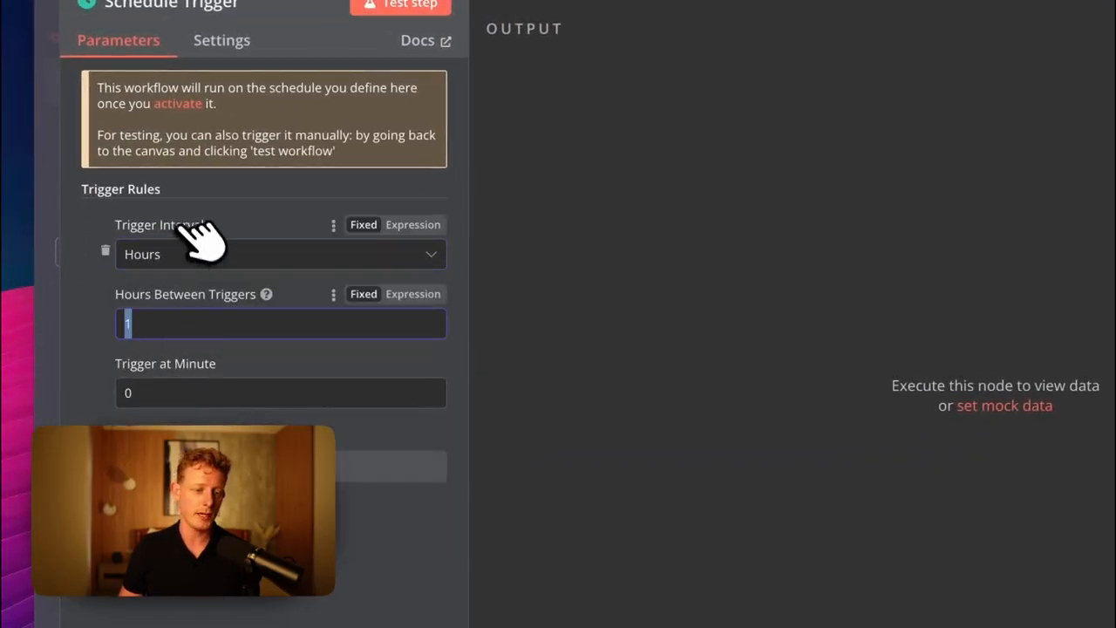
click(183, 256)
click(182, 381)
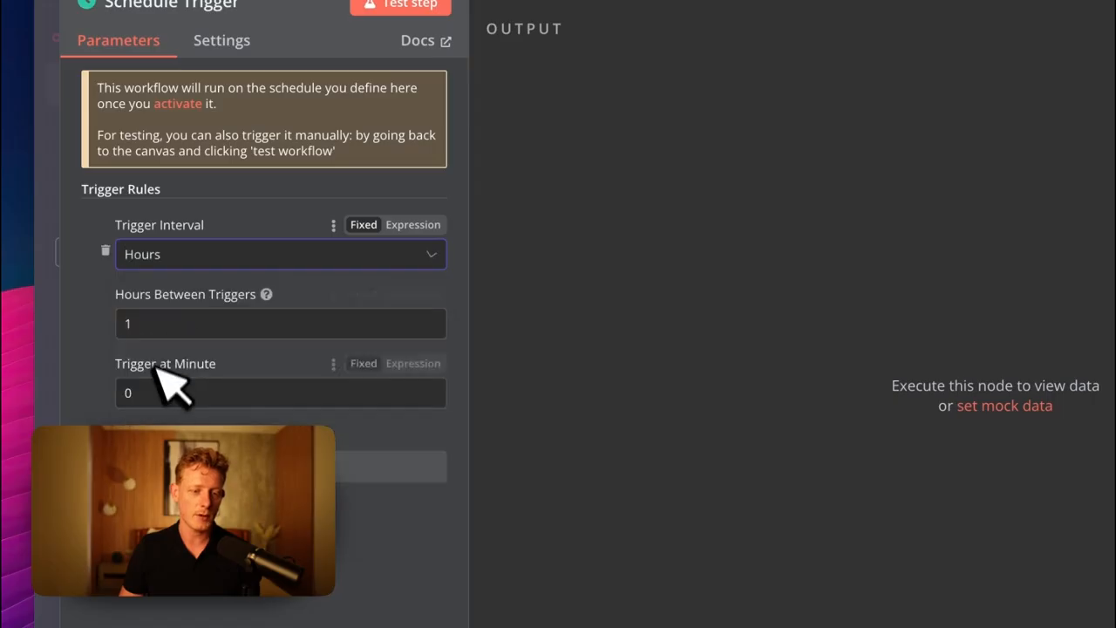
drag(174, 323, 125, 318)
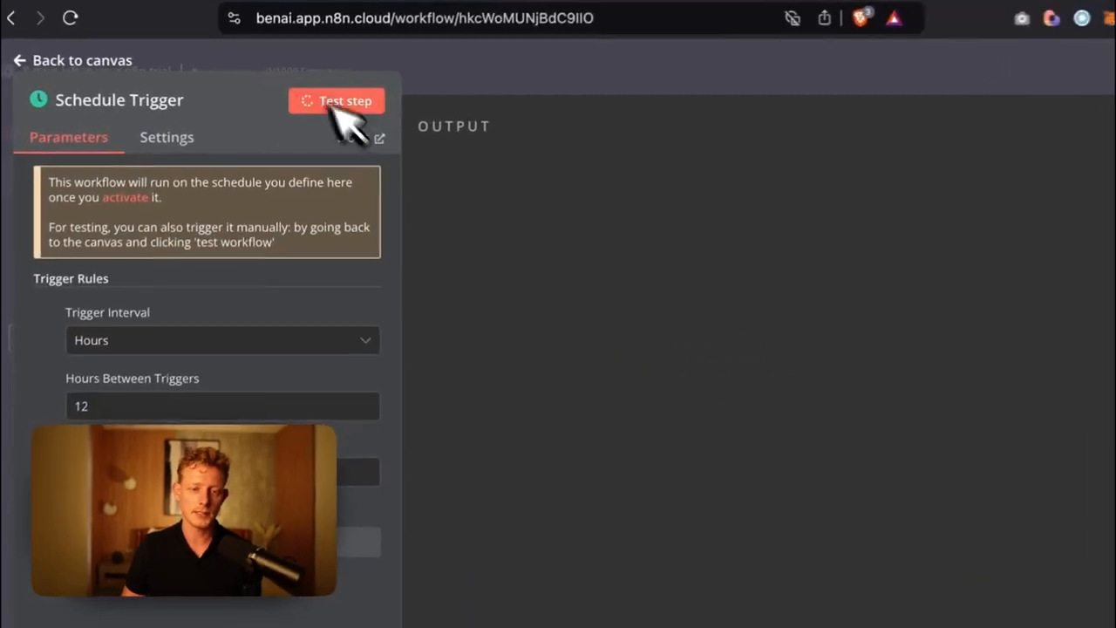
click(318, 103)
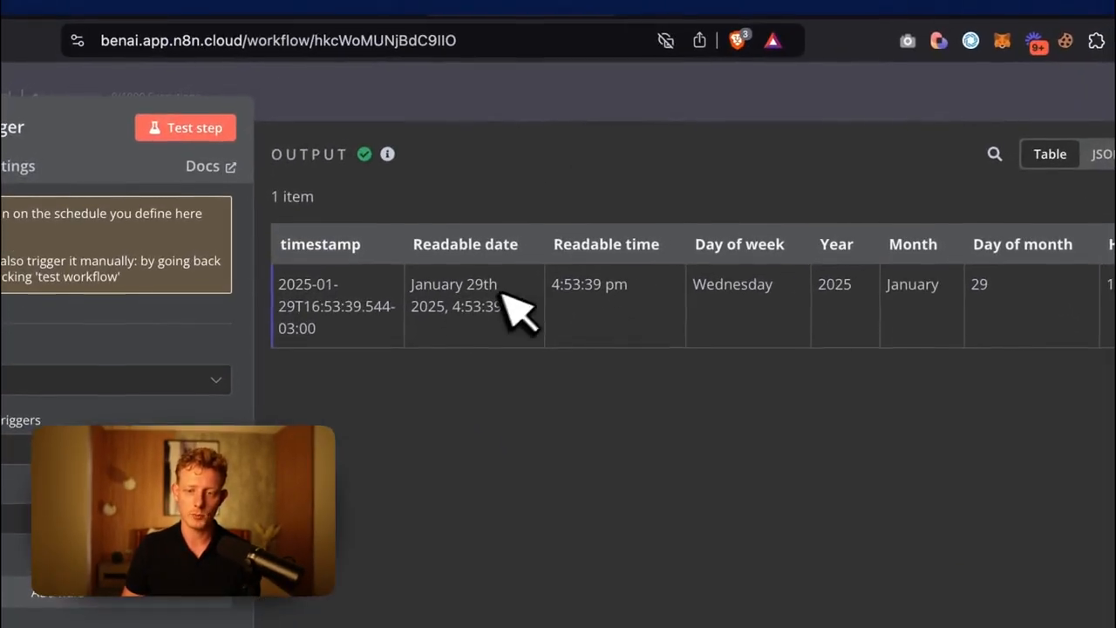
click(560, 106)
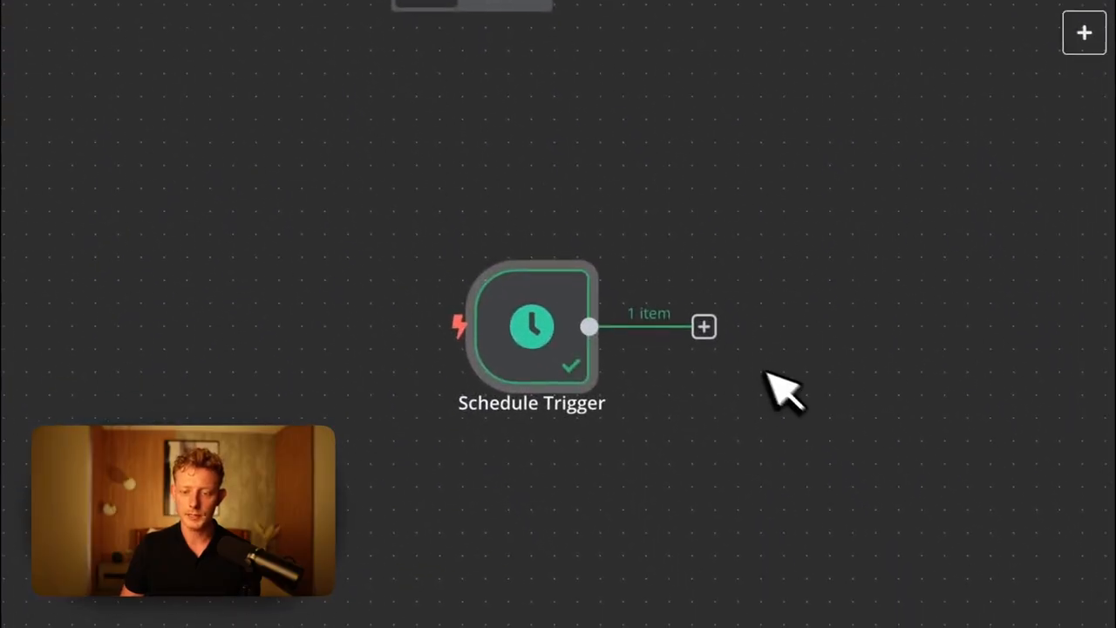
Add a Google Sheets node with the Get row(s) in sheet action, connected to the Schedule Trigger
drag(704, 326, 839, 206)
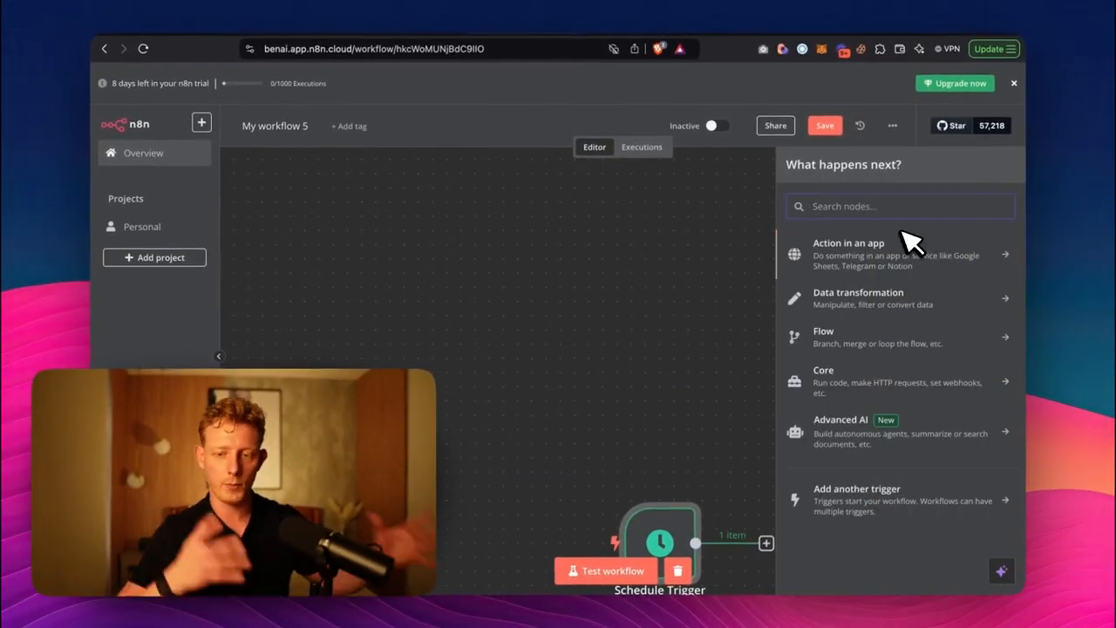
text(sheet)
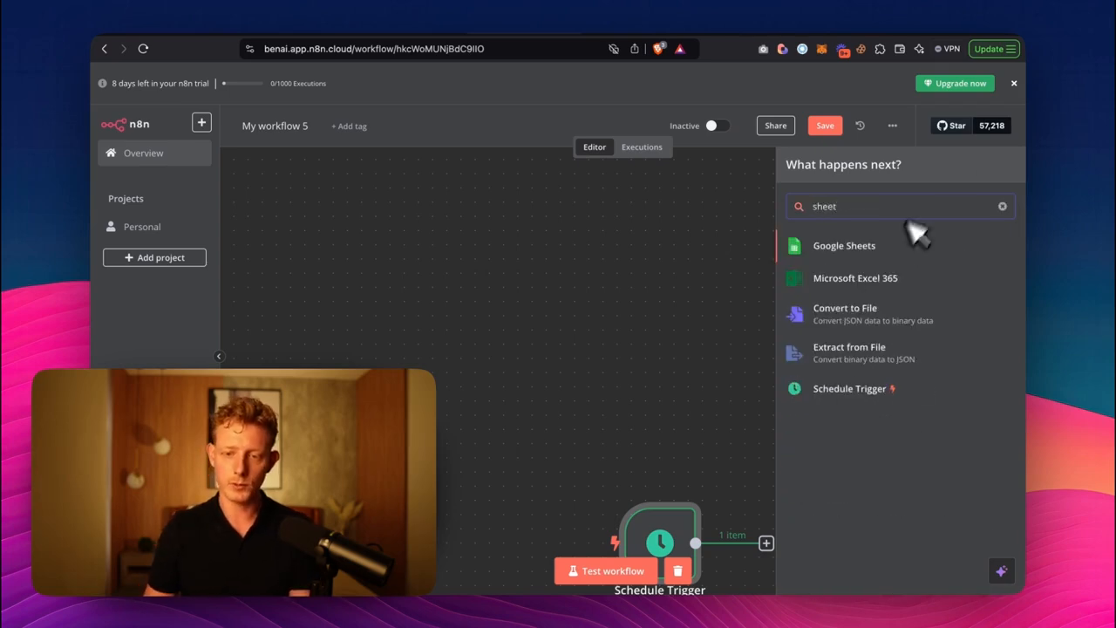
click(859, 248)
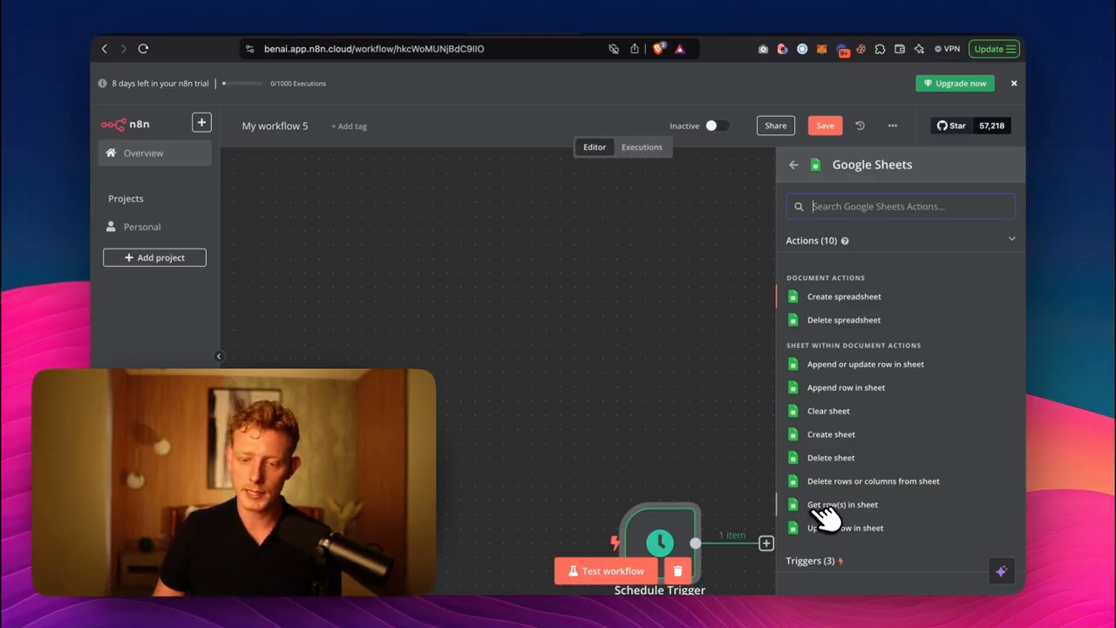
click(839, 505)
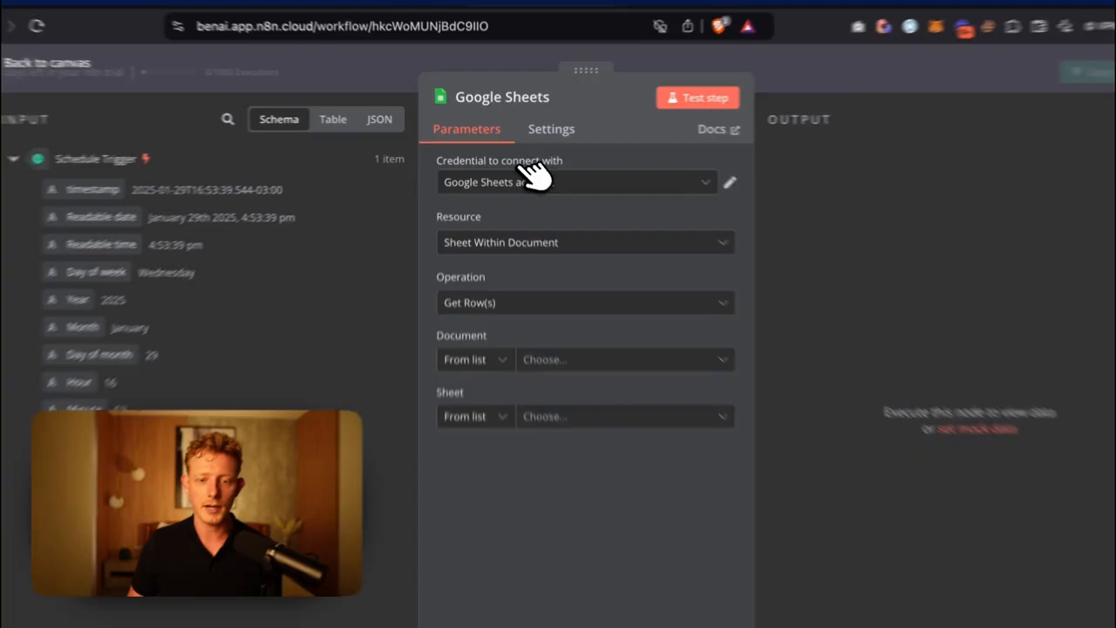
Choose the existing Google Sheets account as the credential for the Google Sheets node
click(566, 168)
click(522, 170)
click(545, 211)
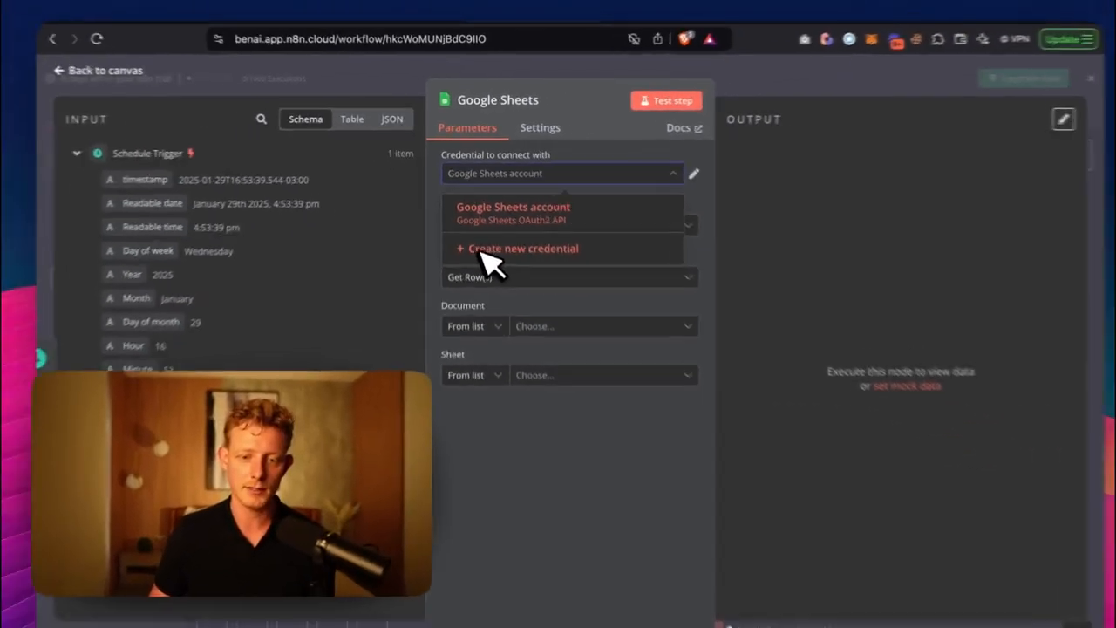
click(583, 127)
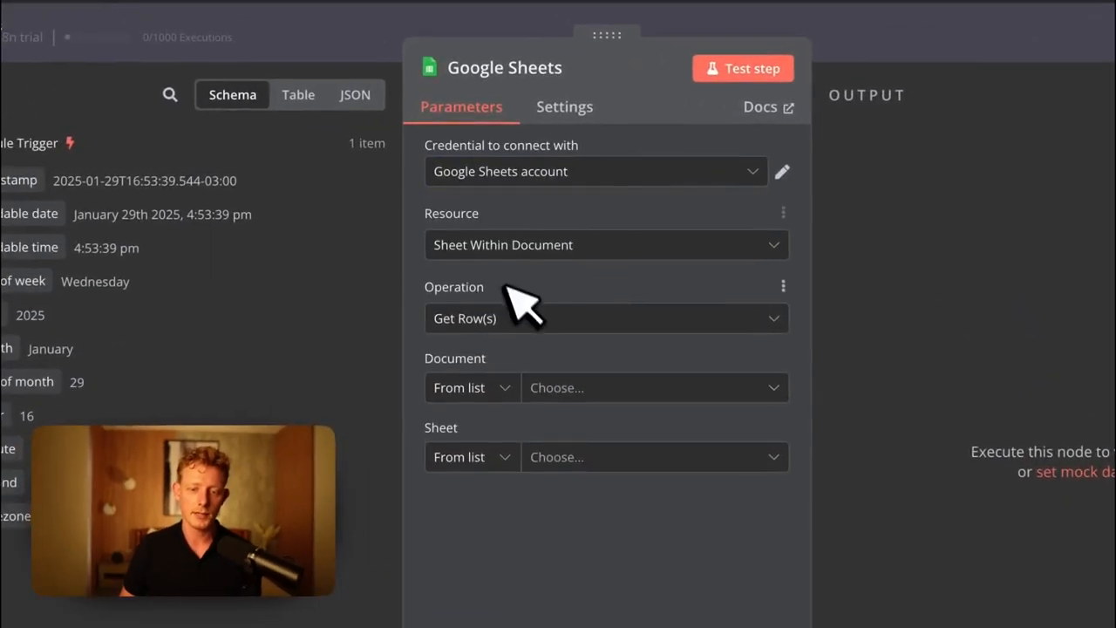
Keep the Get Row(s) operation and choose the Nike Price Monitor Demo document with its Nike sheet
click(476, 323)
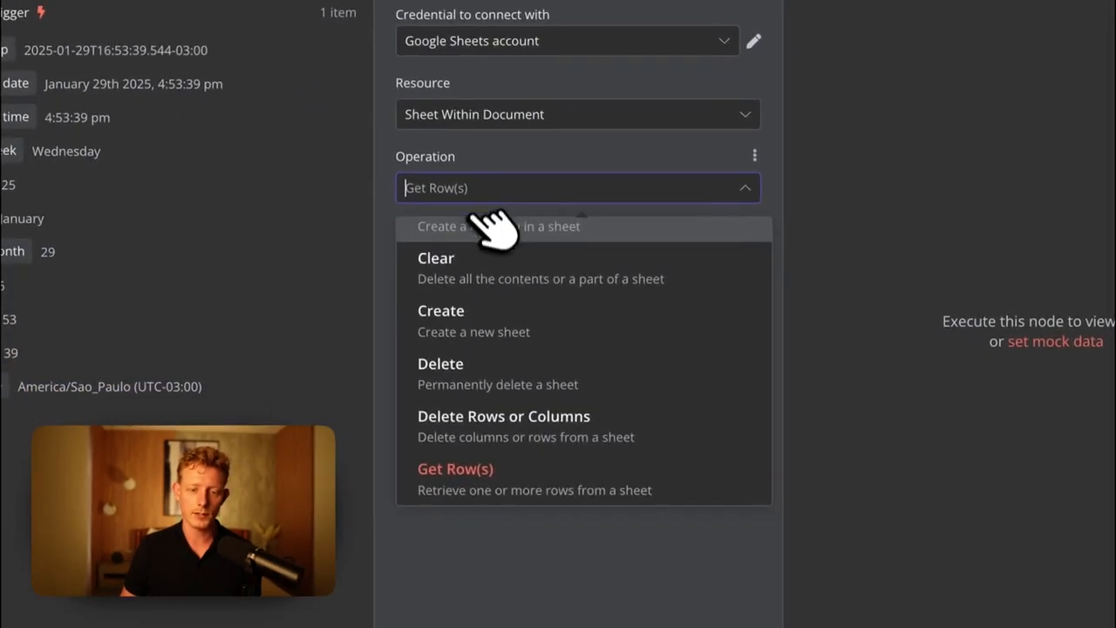
click(492, 233)
click(538, 312)
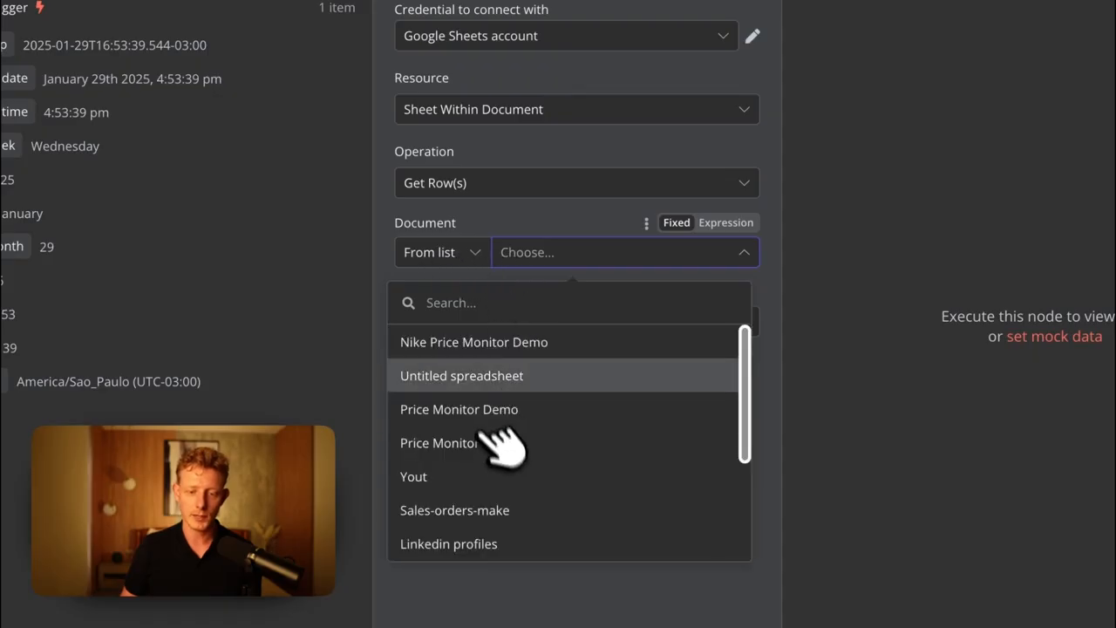
click(484, 342)
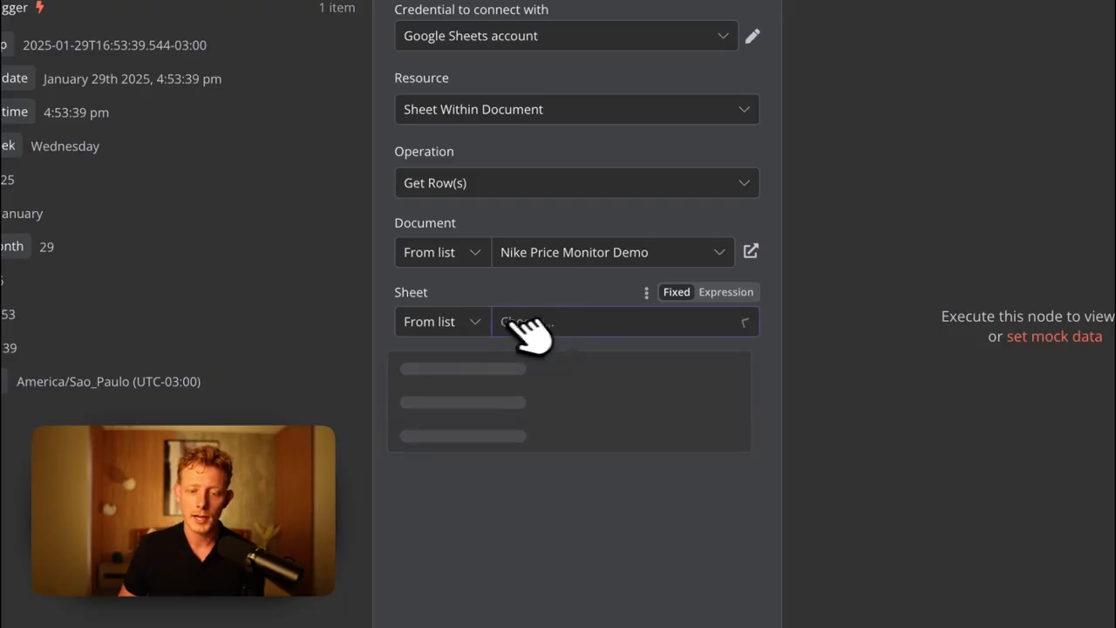
click(508, 365)
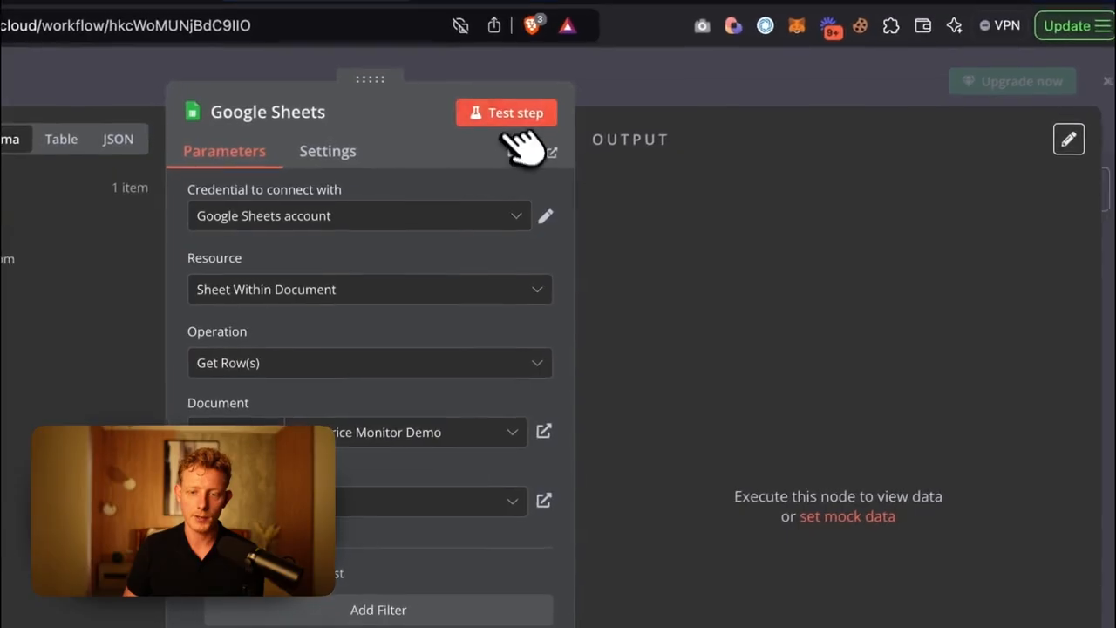
Test the Google Sheets node, inspect its output in the JSON, schema and table views, and return to the canvas
click(510, 115)
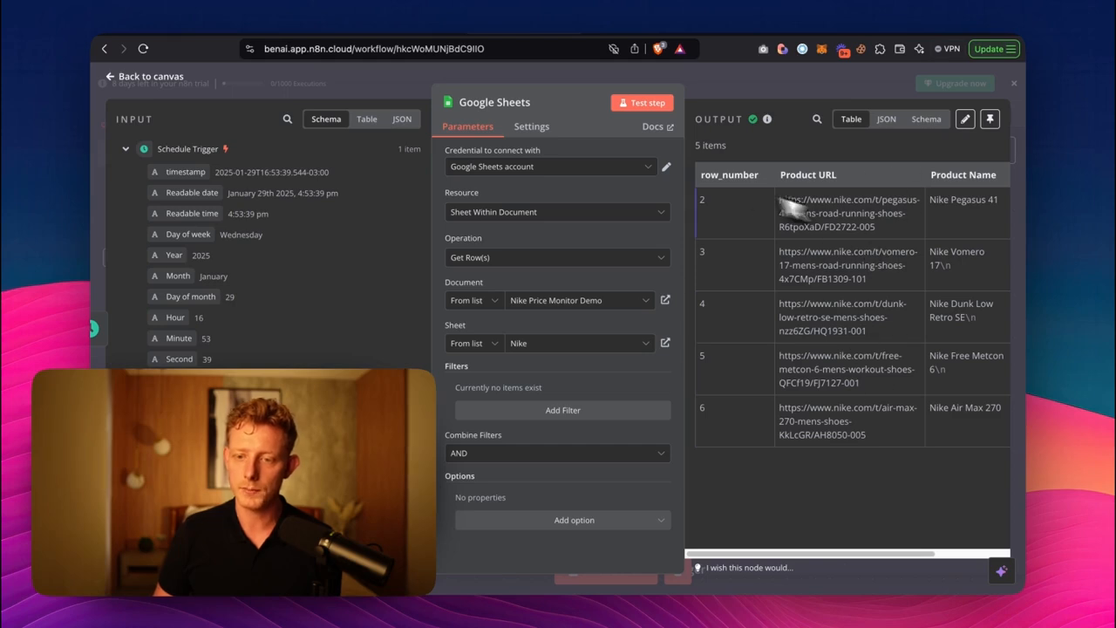
click(888, 120)
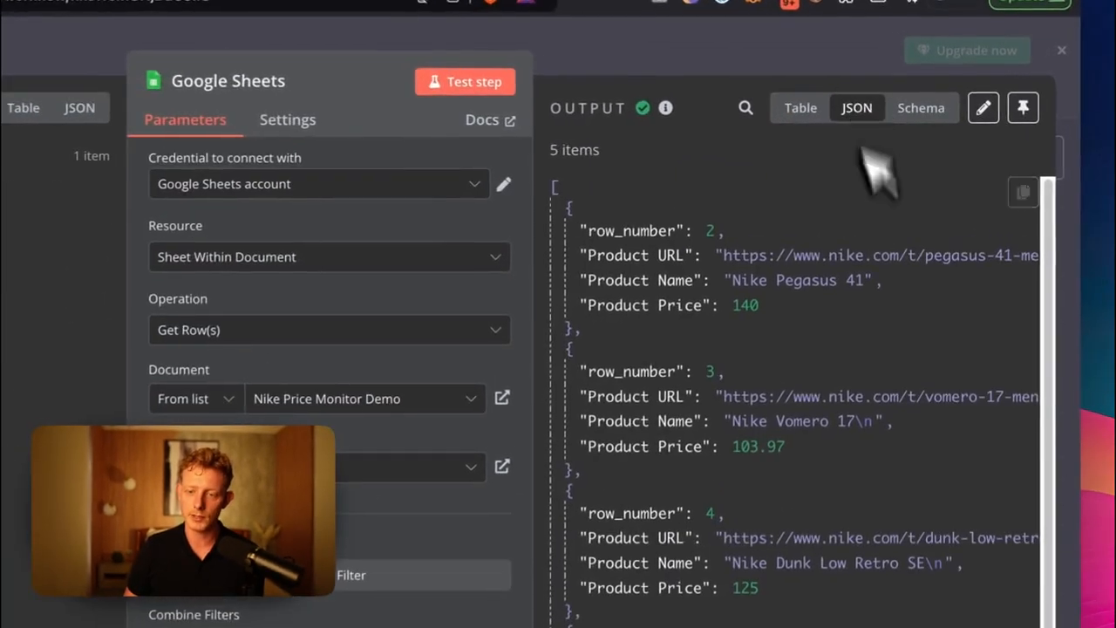
click(921, 74)
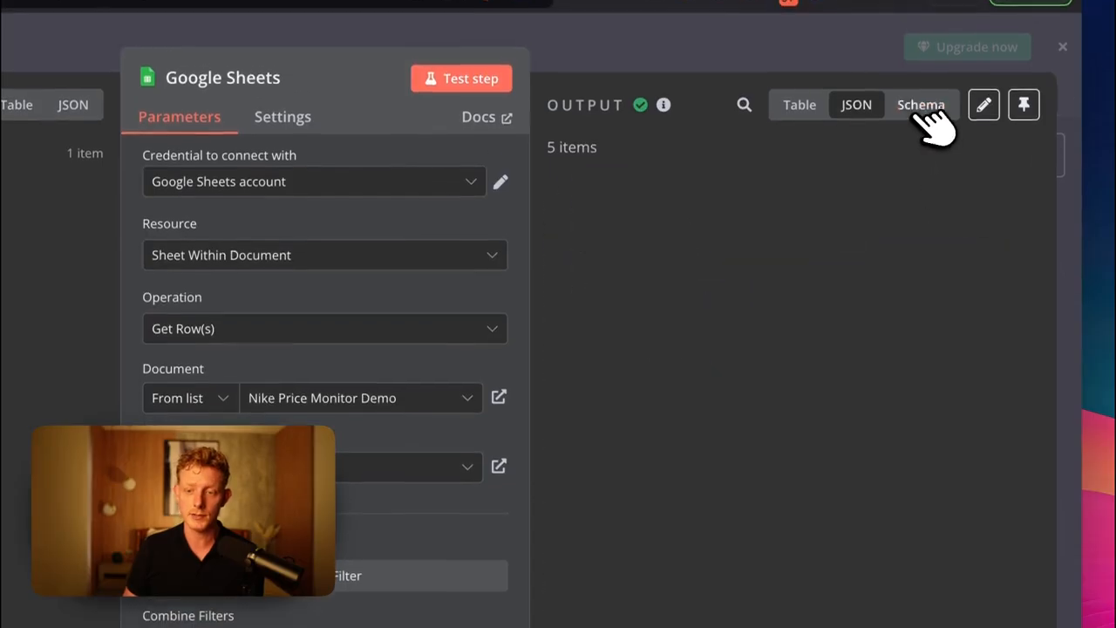
click(856, 111)
click(800, 111)
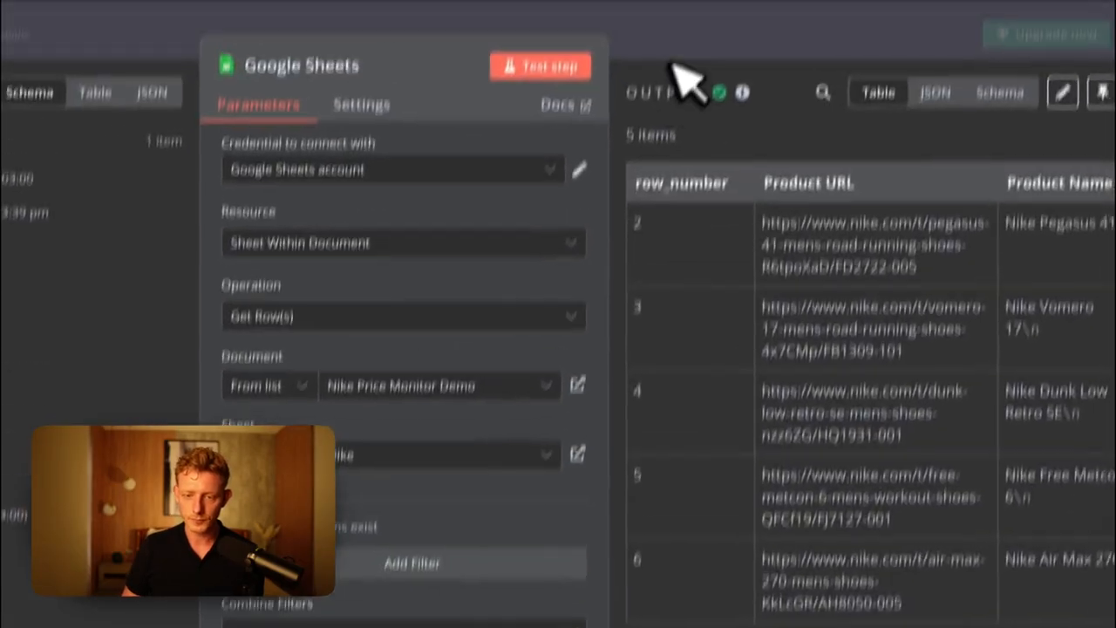
click(679, 75)
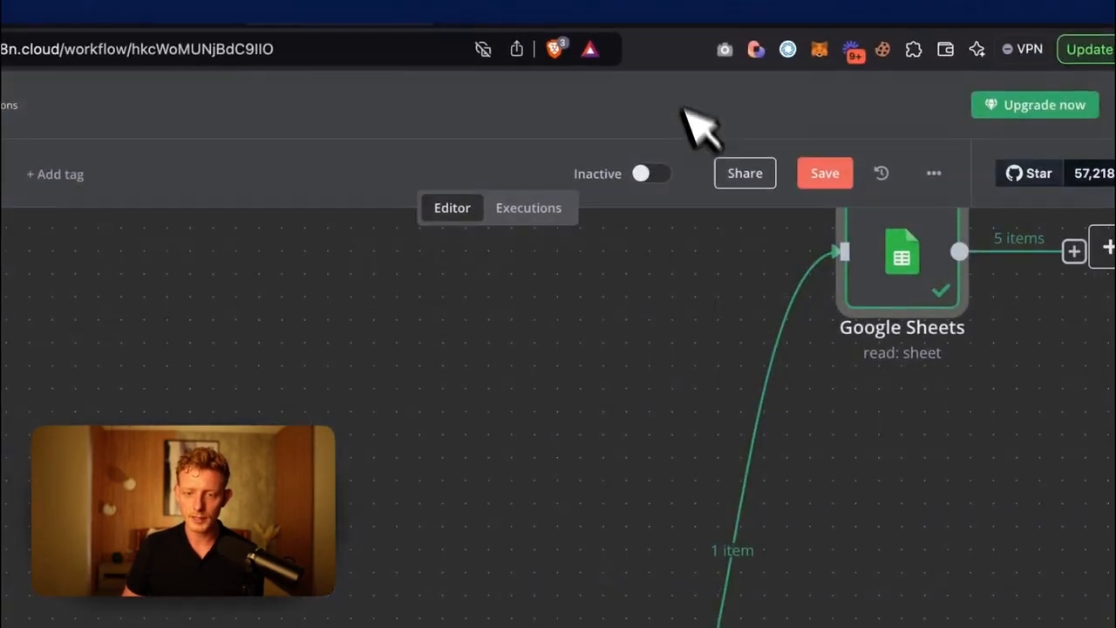
Add an HTTP Request node connected to the output of the Google Sheets node
drag(932, 279, 581, 376)
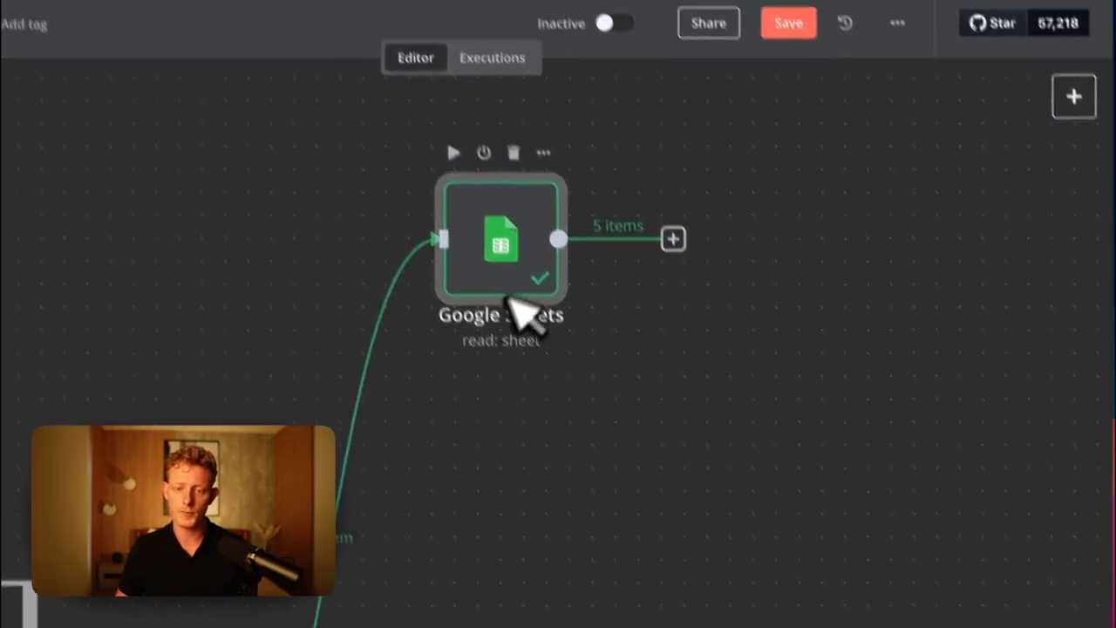
click(672, 239)
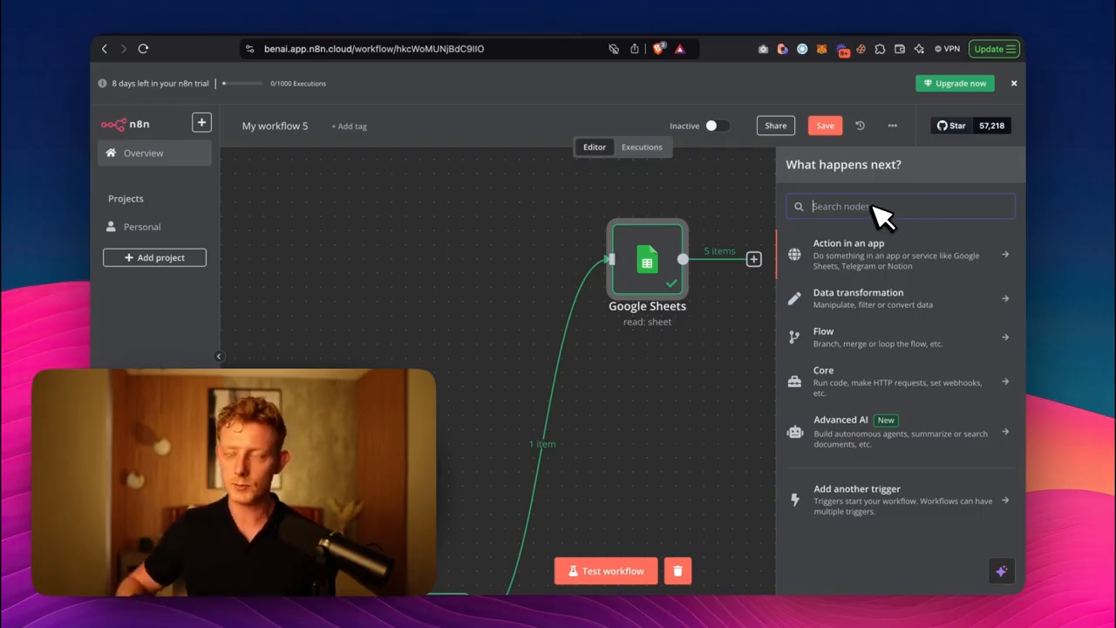
text(htt)
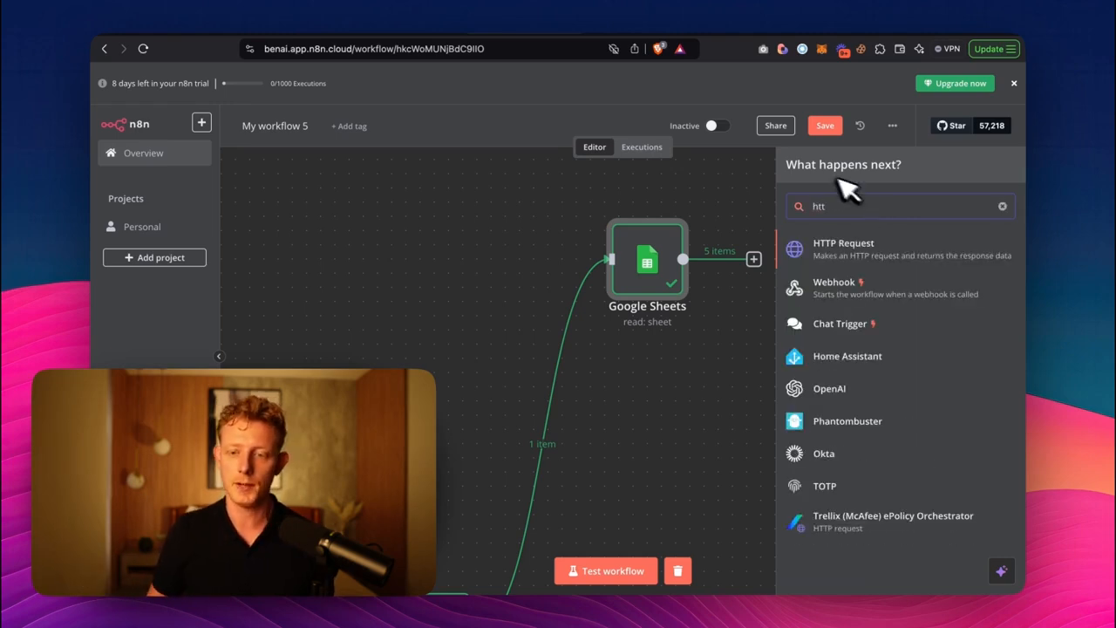
click(863, 260)
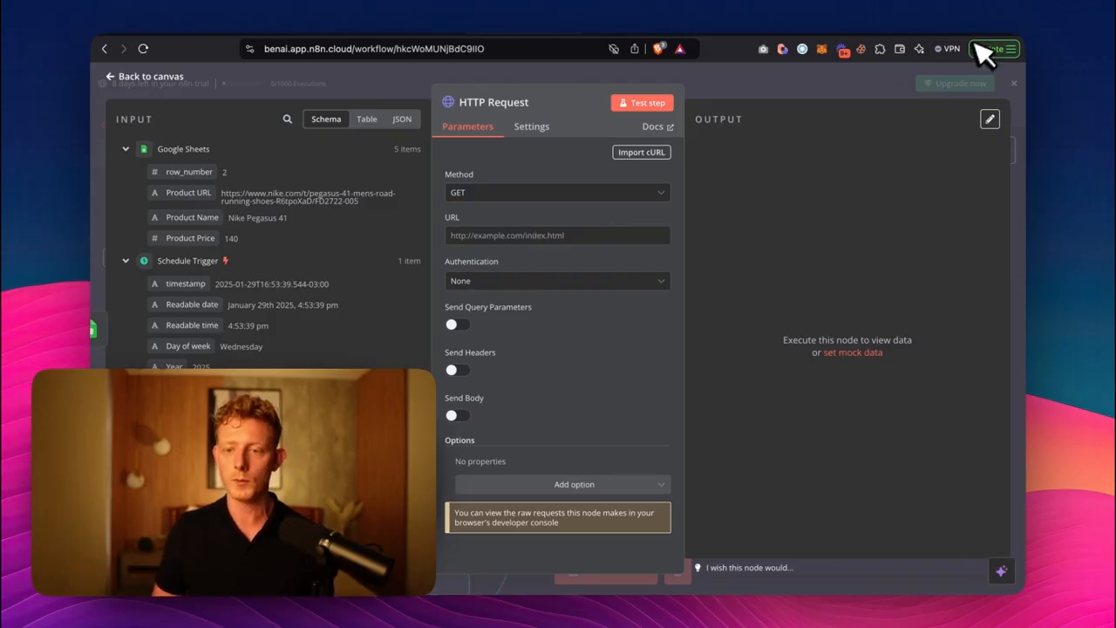
Open nike.com in a new browser tab
key(super+t)
text(nik)
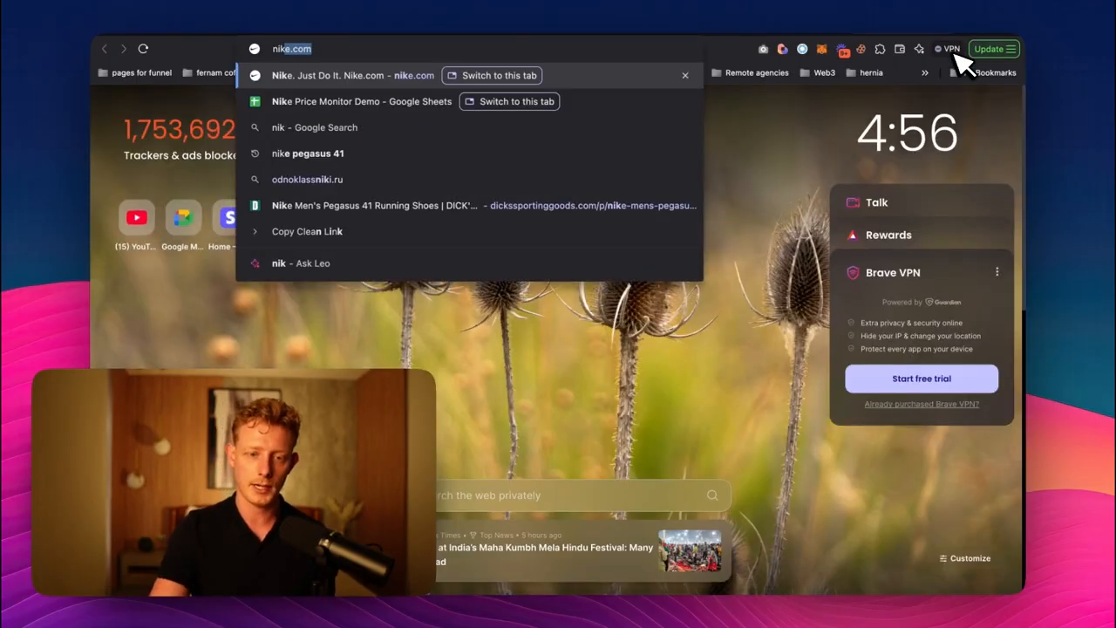
text(e.com)
key(Return)
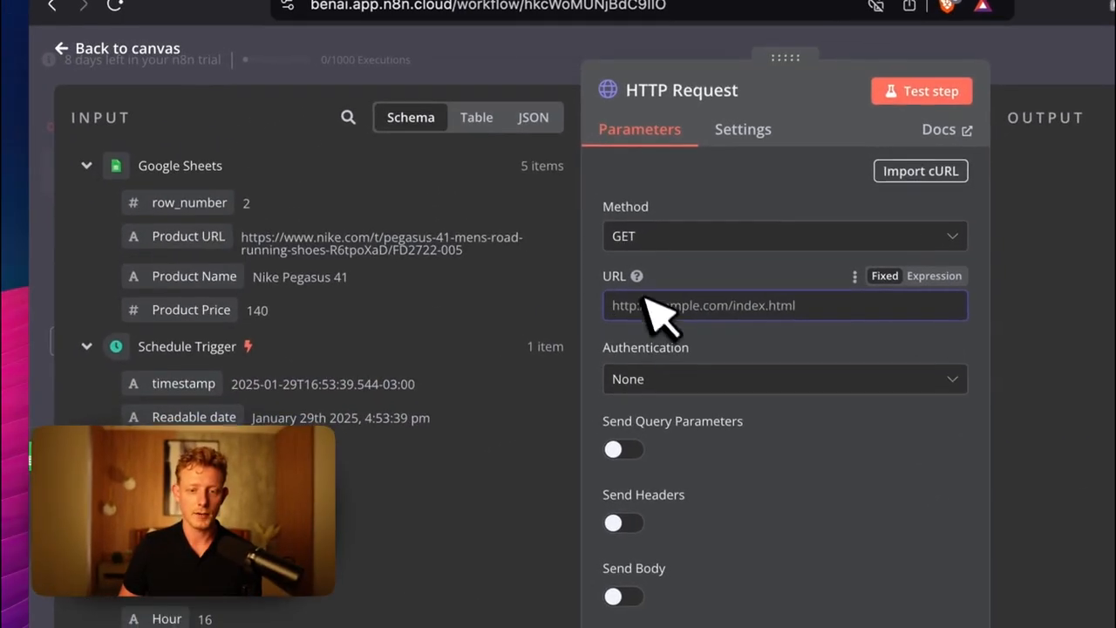
In the HTTP Request node, map the Product URL from the Google Sheets input to the URL parameter
drag(187, 236, 643, 313)
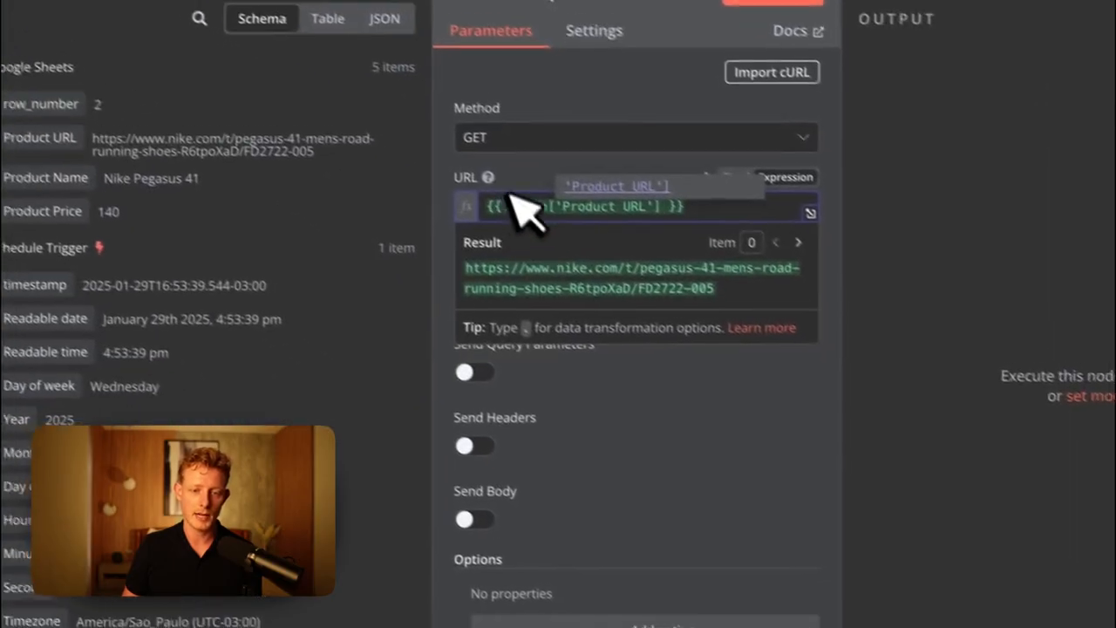
Test the HTTP Request node and display its output data in the JSON view
click(677, 269)
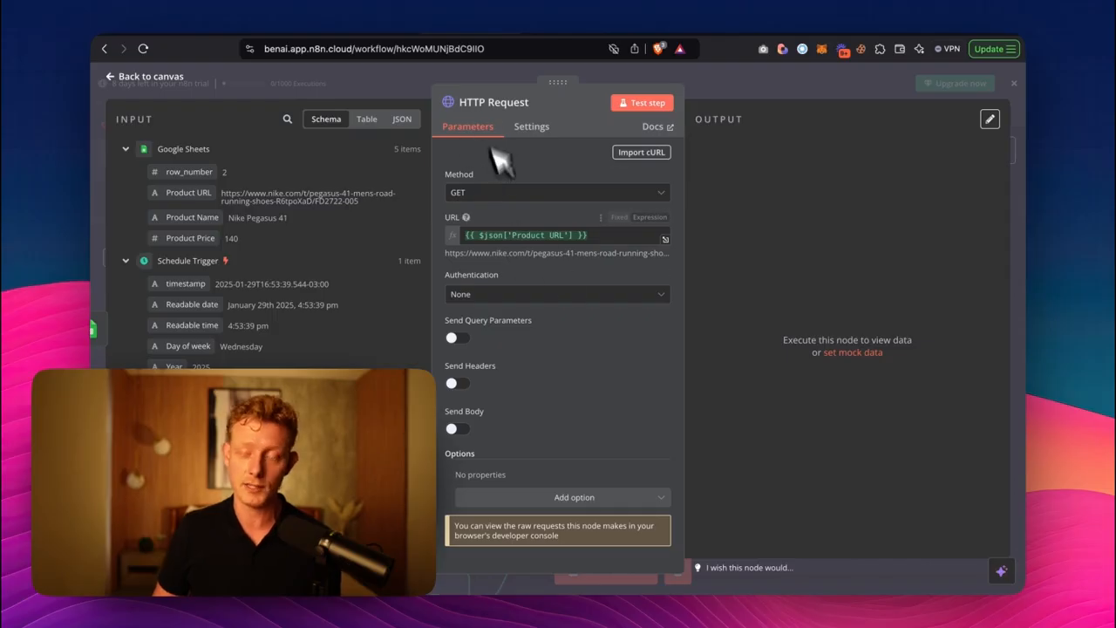
mouse_move(494, 235)
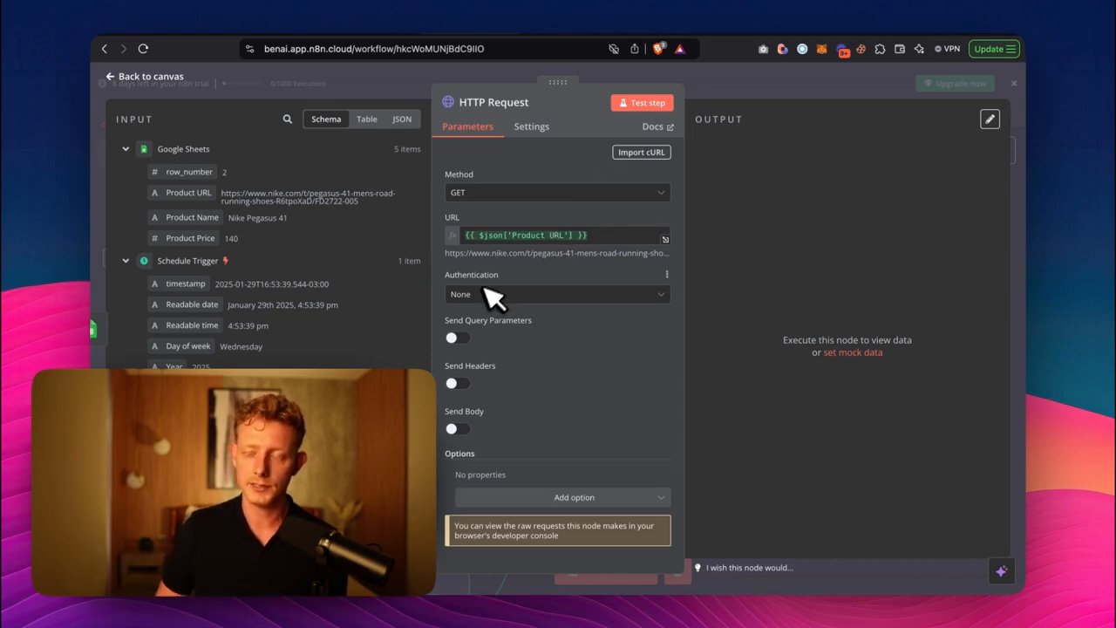
click(643, 104)
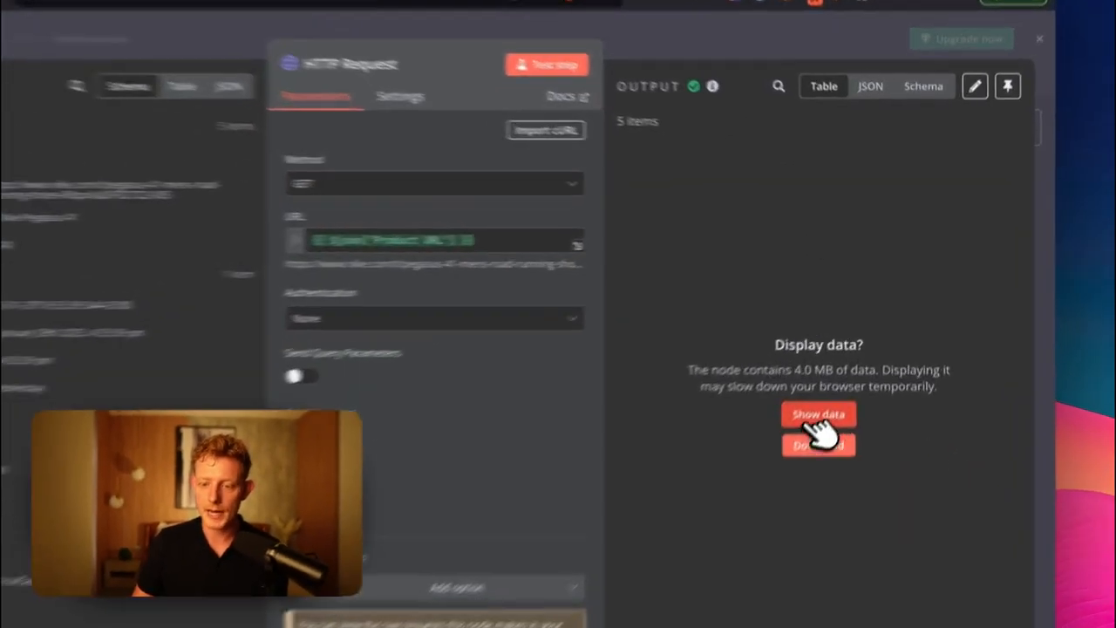
click(847, 366)
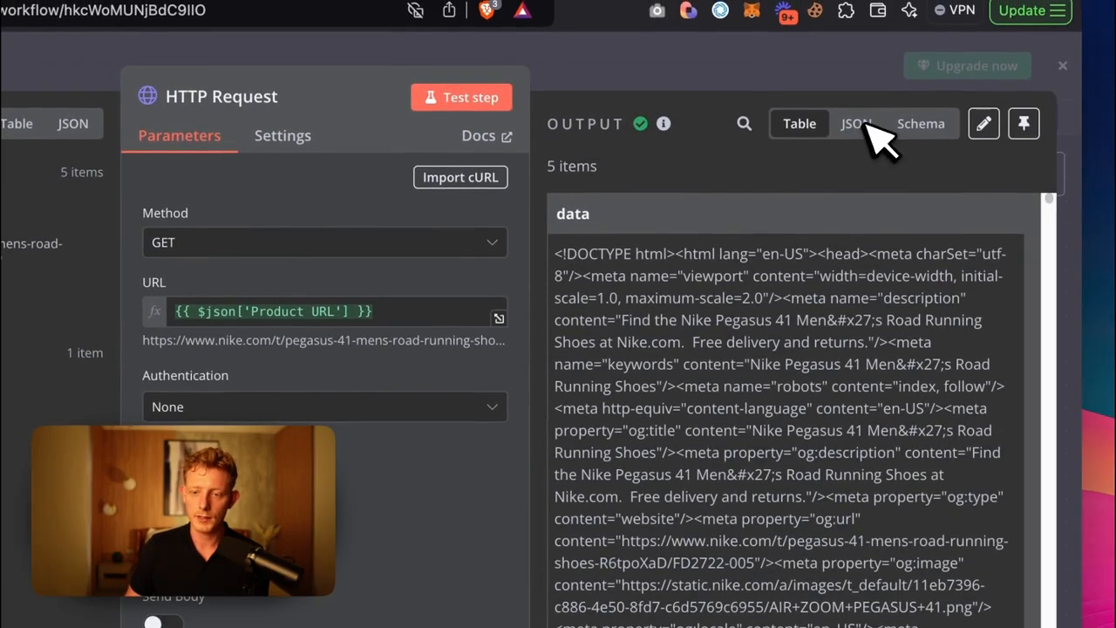
click(859, 127)
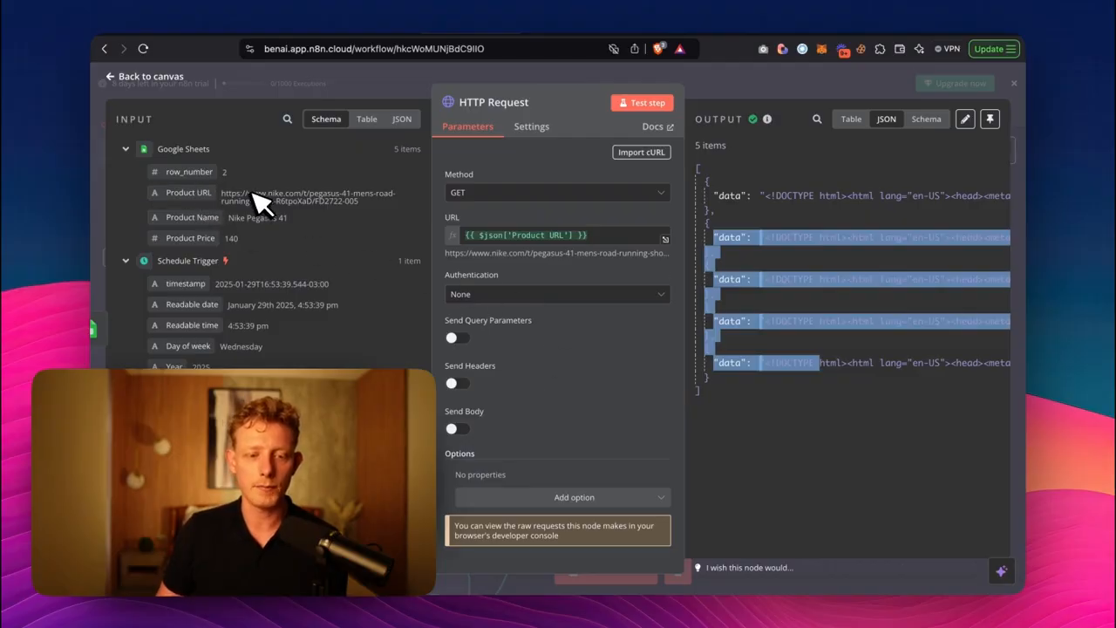
Compare the input Product URL with the HTML data returned by the HTTP Request node and return to the canvas
drag(321, 209, 225, 195)
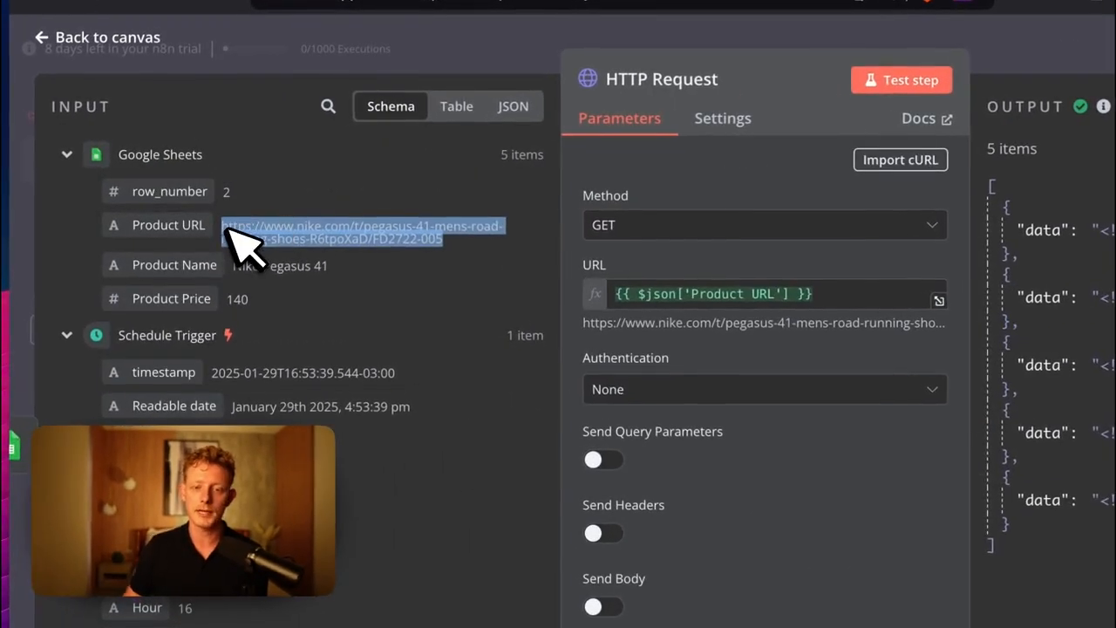
drag(858, 446, 613, 89)
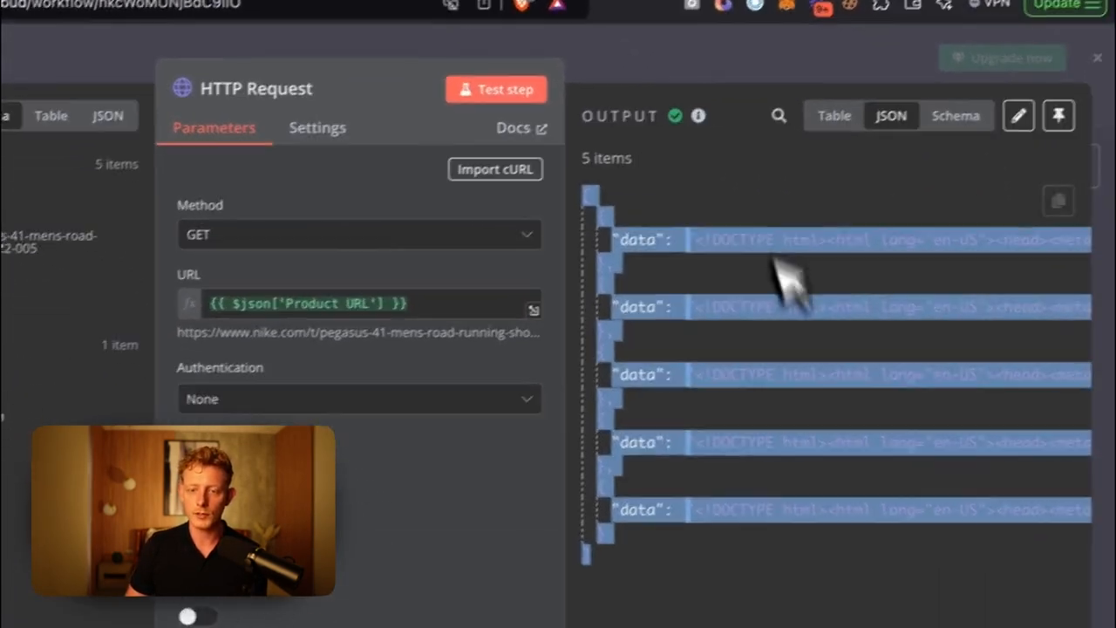
click(687, 49)
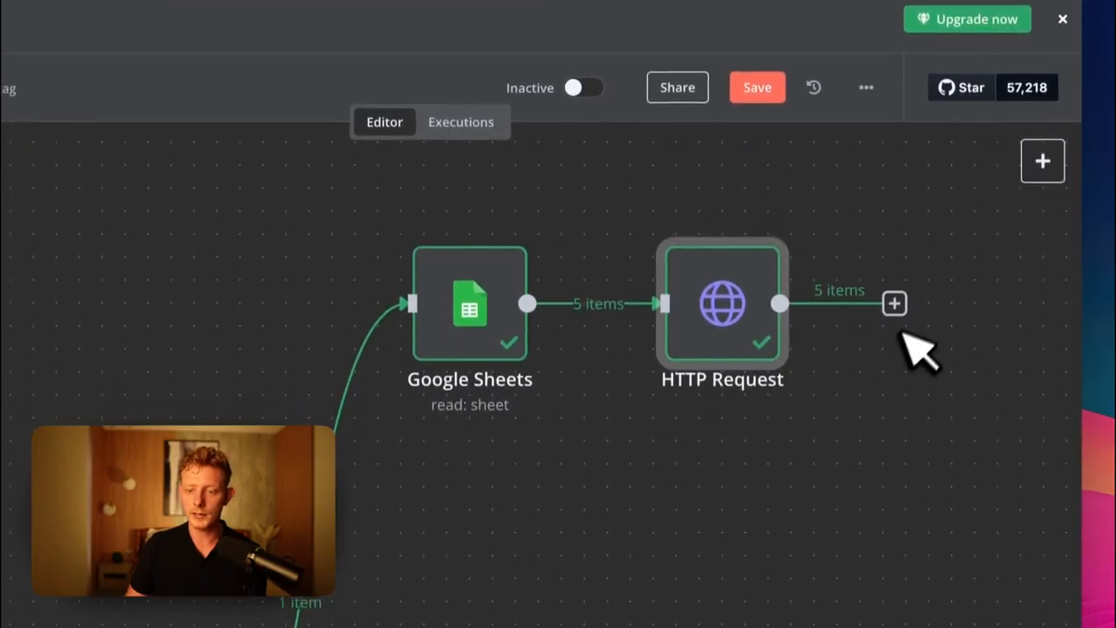
Add a Markdown node connected to the output of the HTTP Request node
click(907, 293)
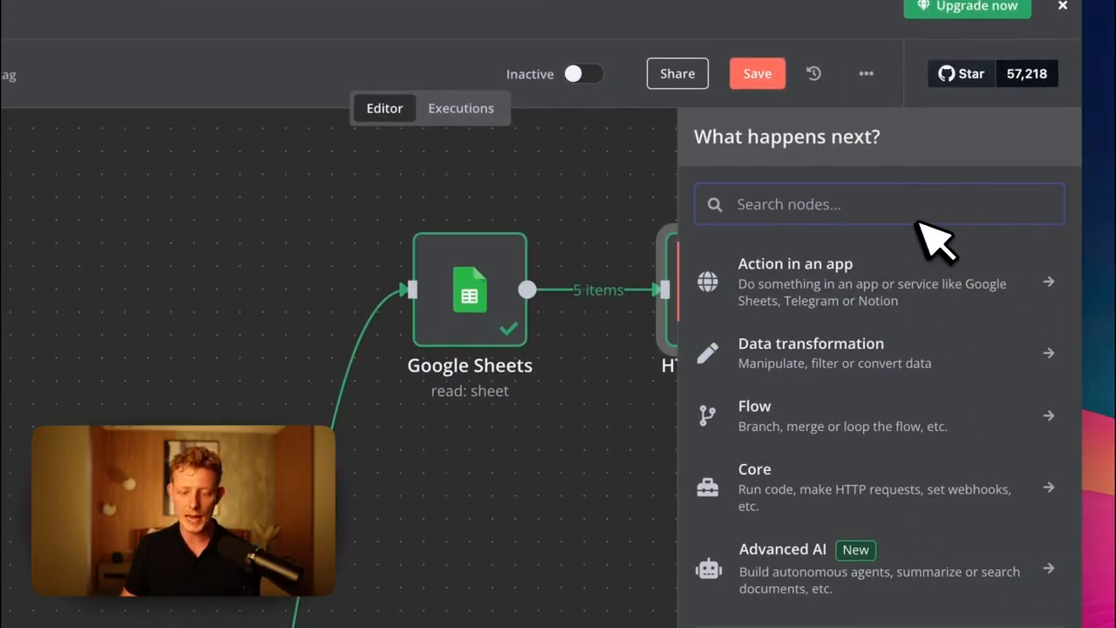
text(markd)
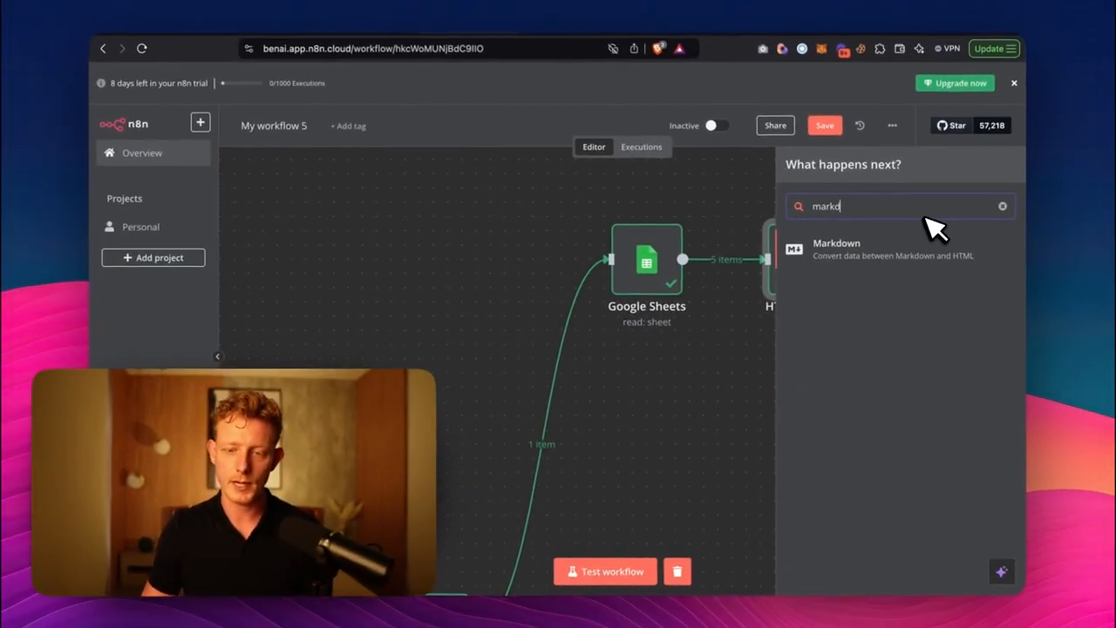
click(916, 253)
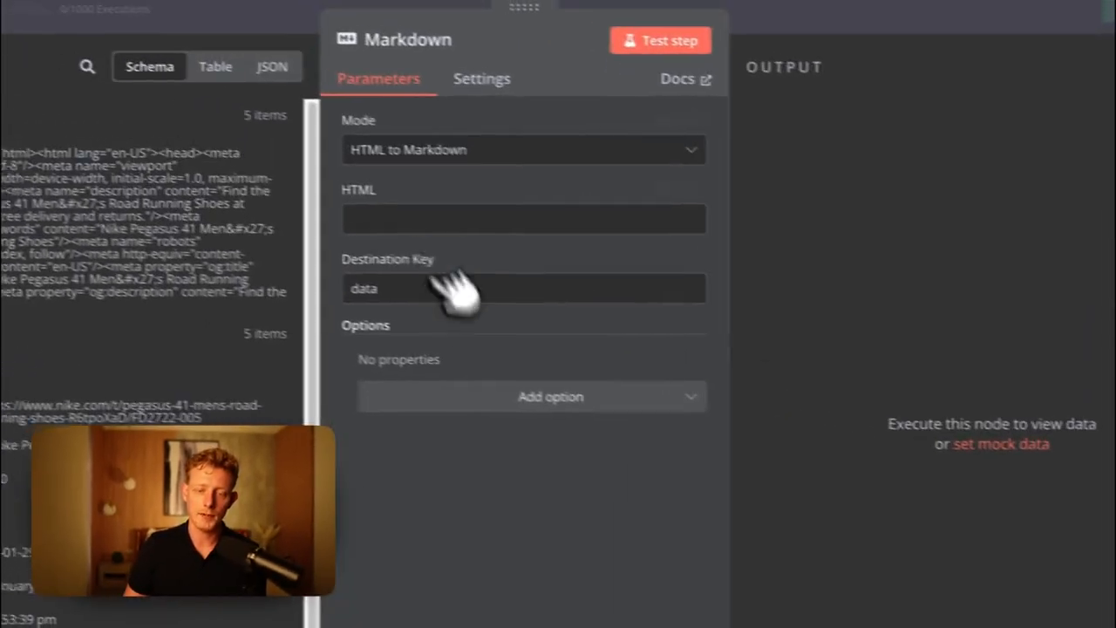
In the Markdown node, map the HTTP Request node's data field to the HTML parameter
click(493, 150)
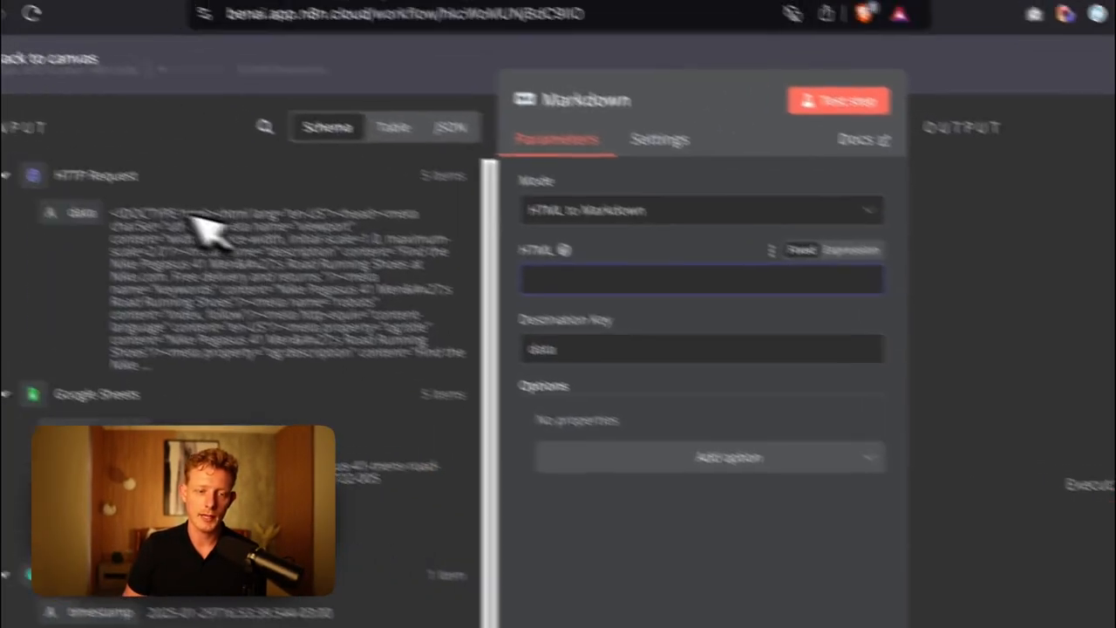
drag(157, 239, 586, 256)
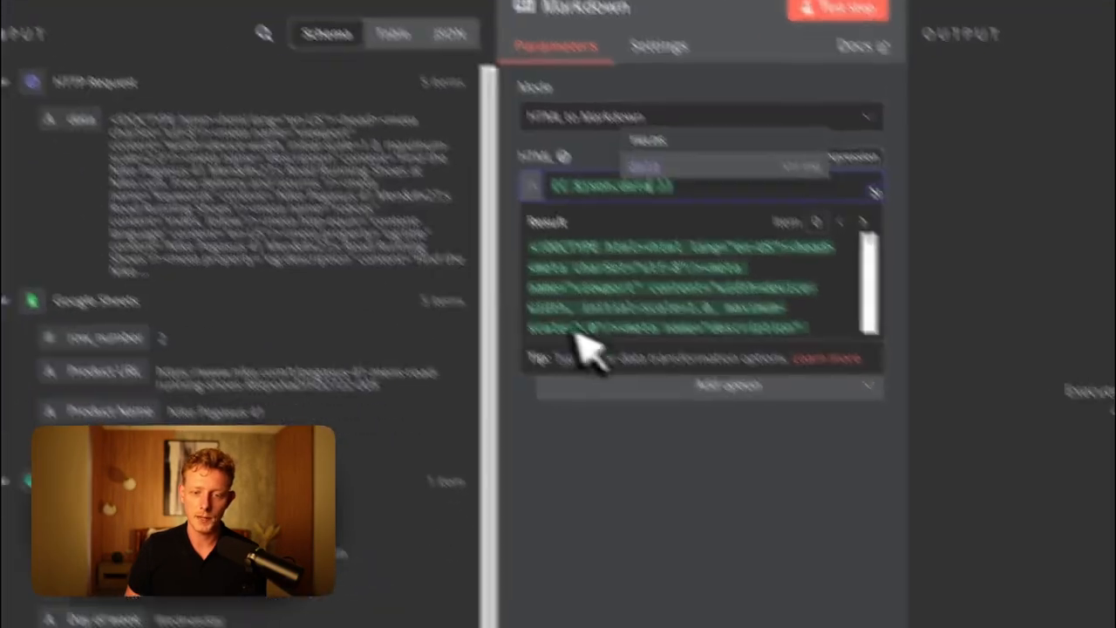
click(718, 464)
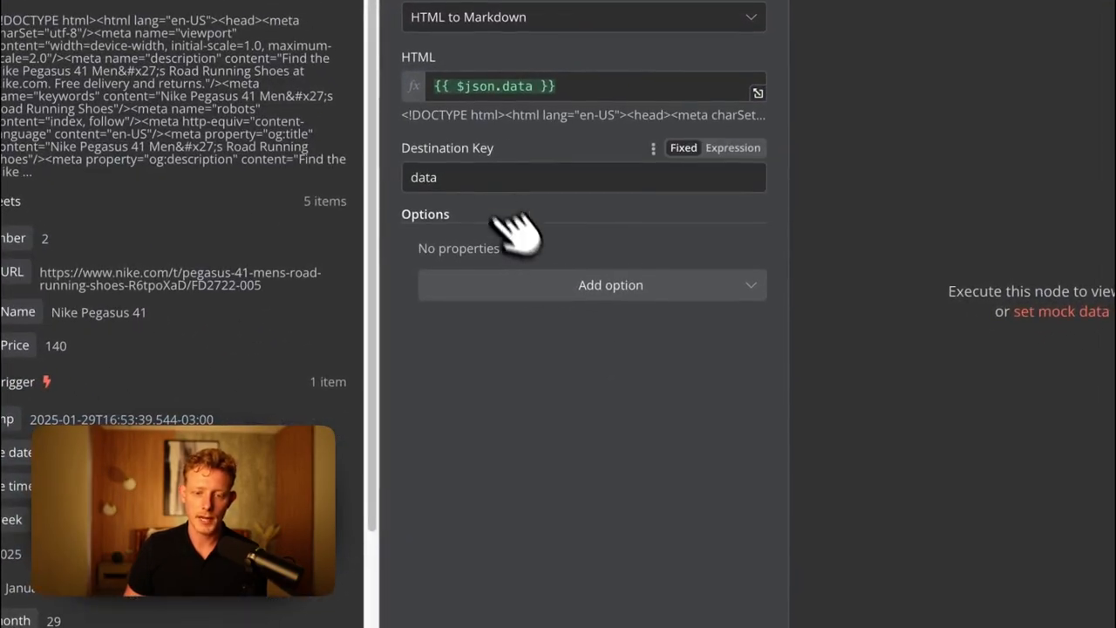
Add the Ignored Elements option to the Markdown node and set it to img
click(542, 288)
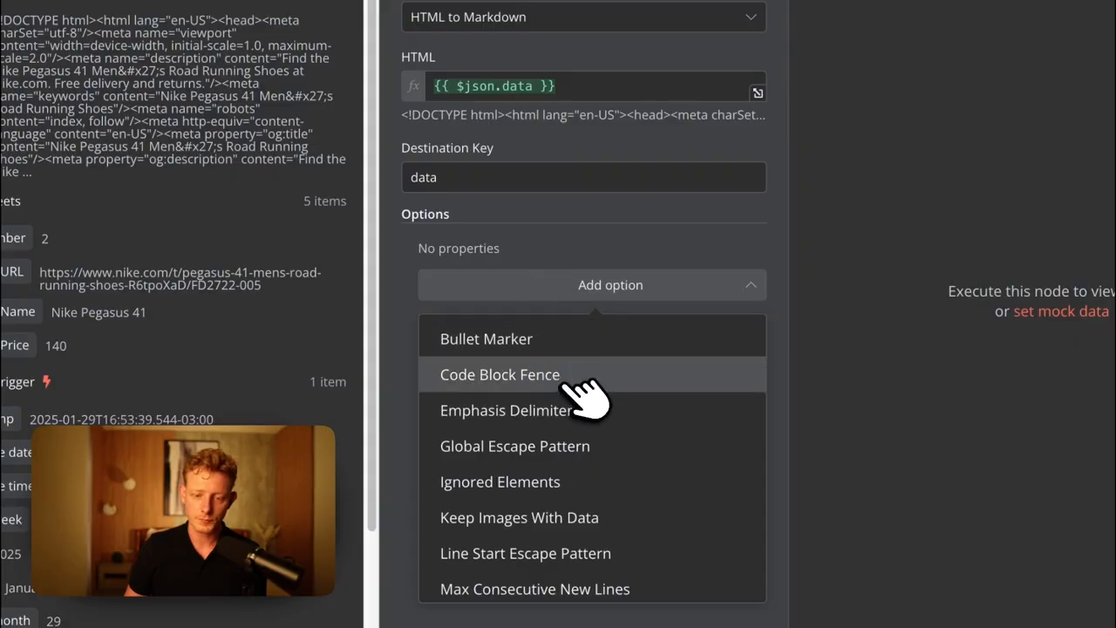
click(517, 482)
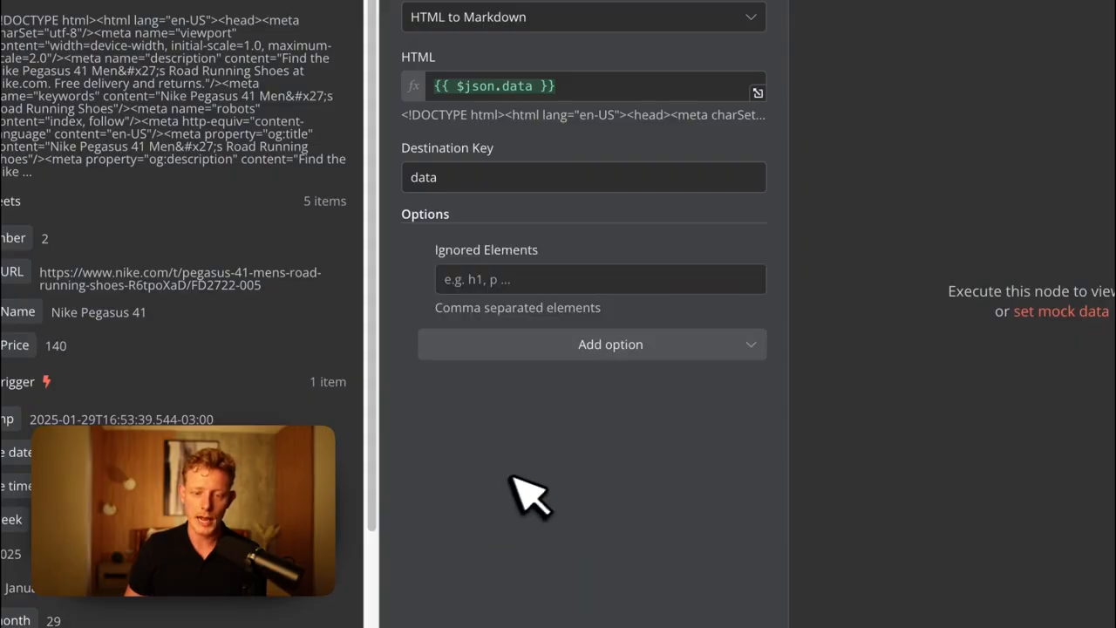
click(499, 279)
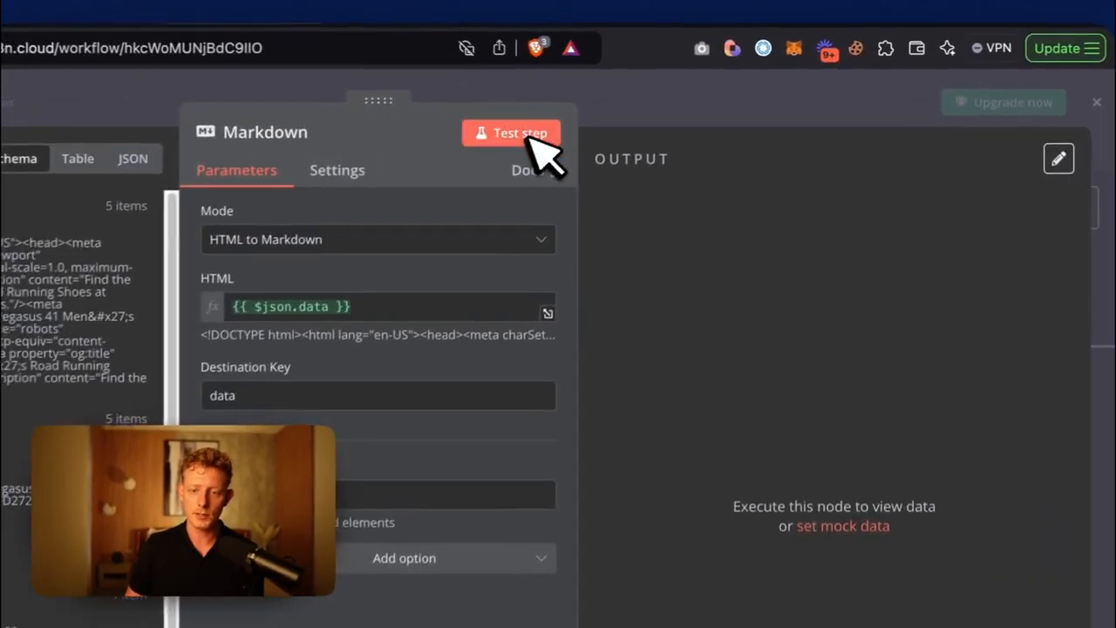
Test the Markdown node, look through its output in the table view, and return to the canvas
click(643, 103)
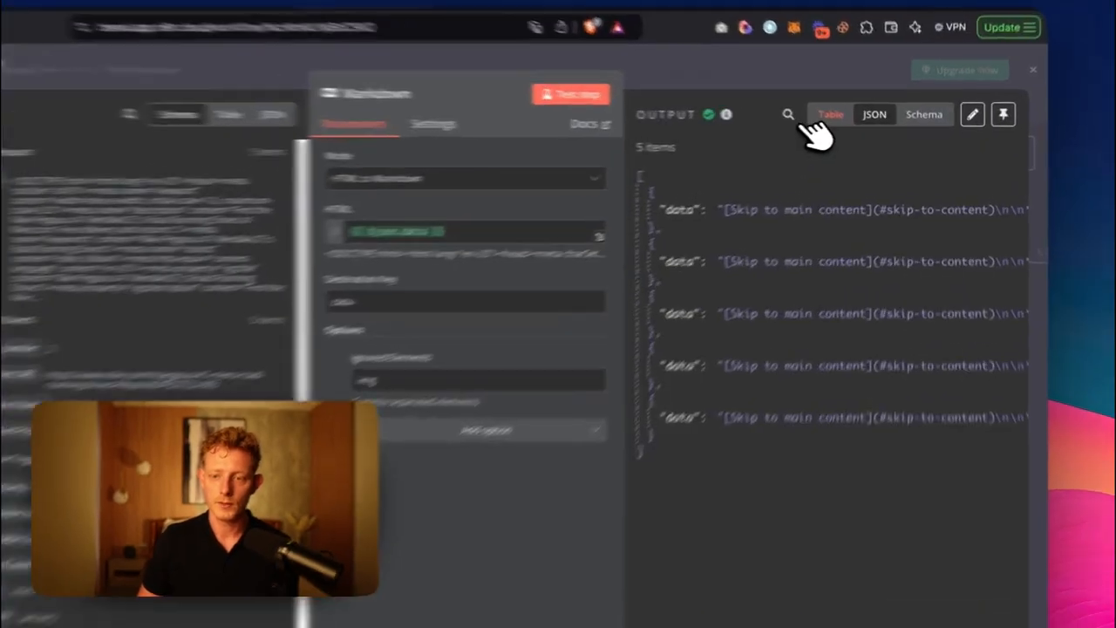
click(824, 116)
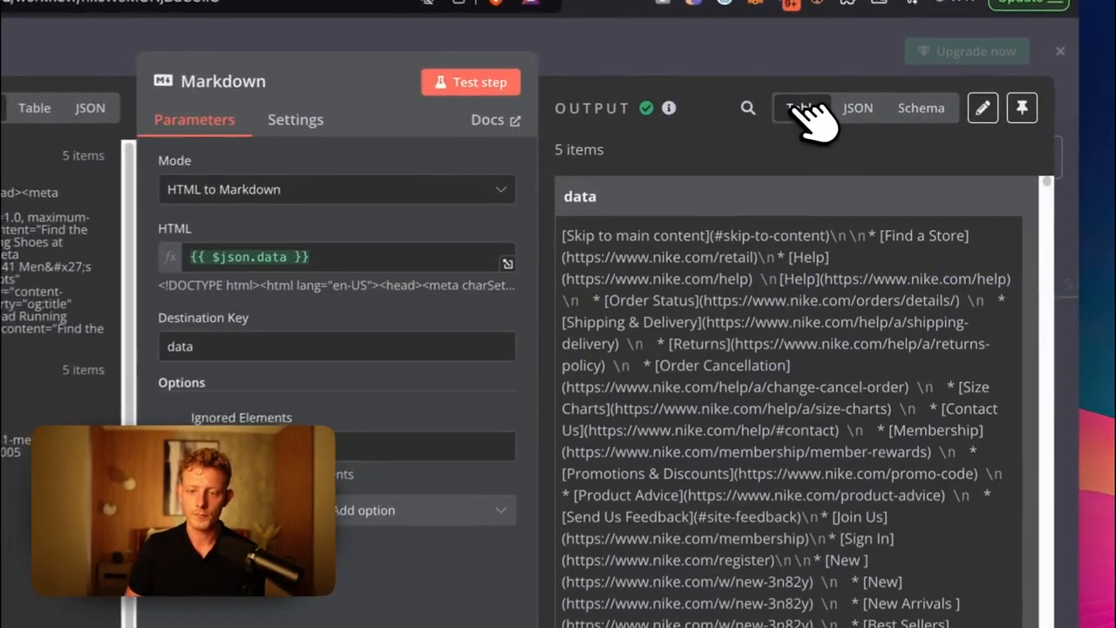
scroll(793, 278, down, 5)
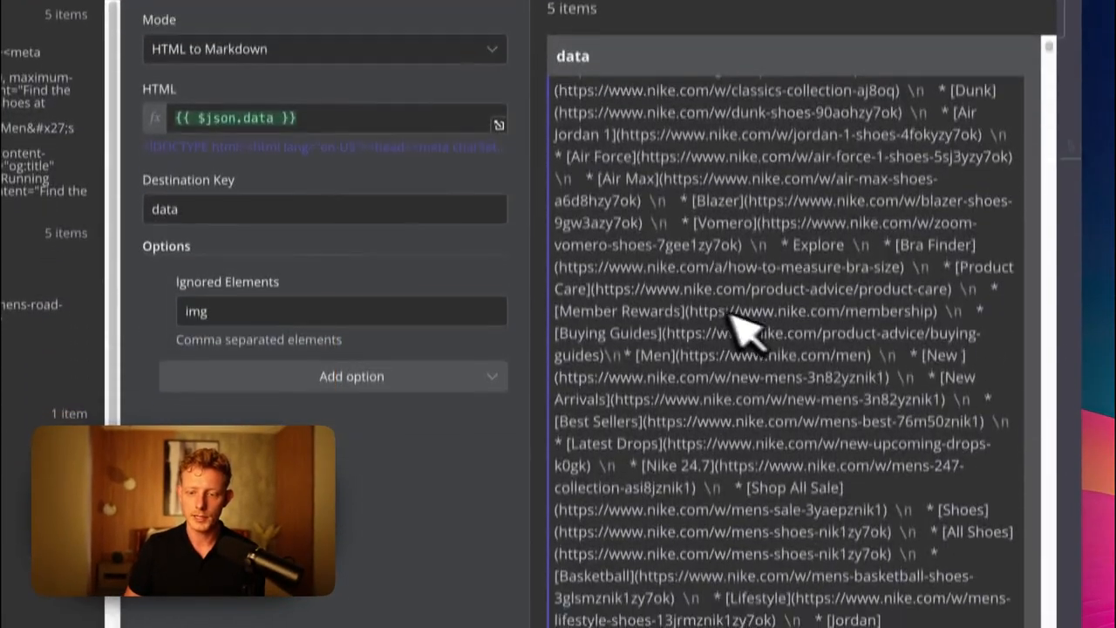
scroll(730, 315, down, 6)
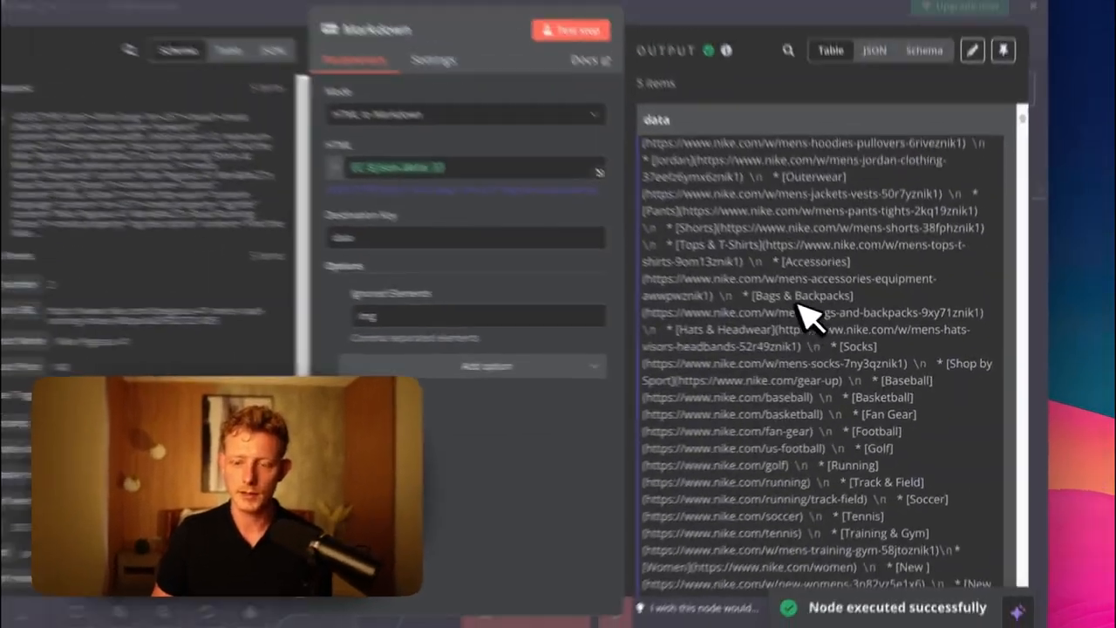
scroll(722, 157, up, 6)
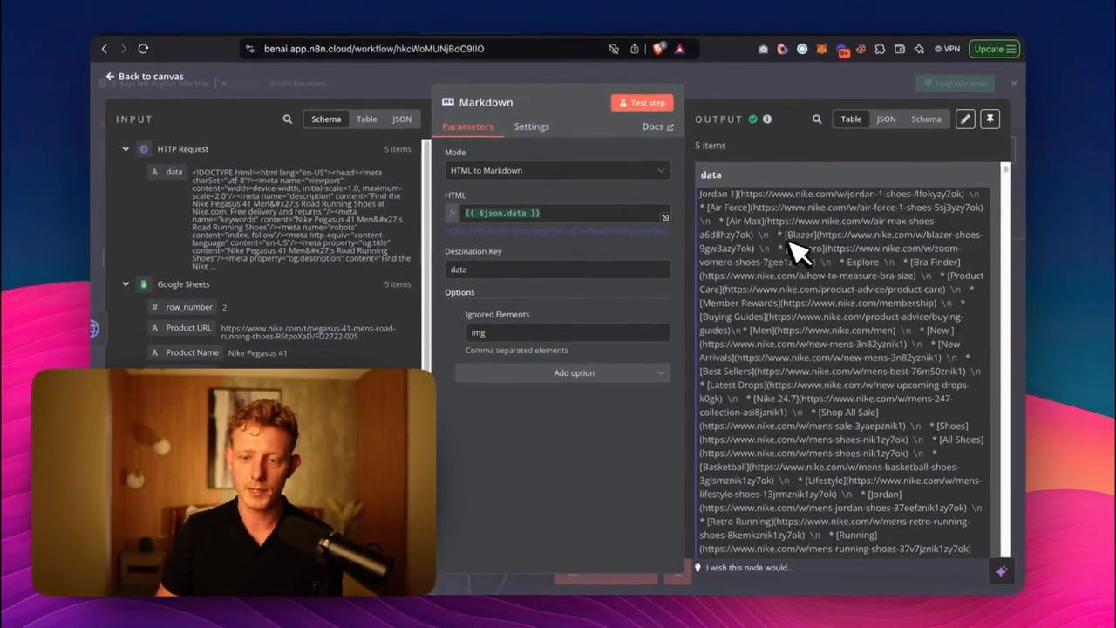
scroll(797, 253, up, 5)
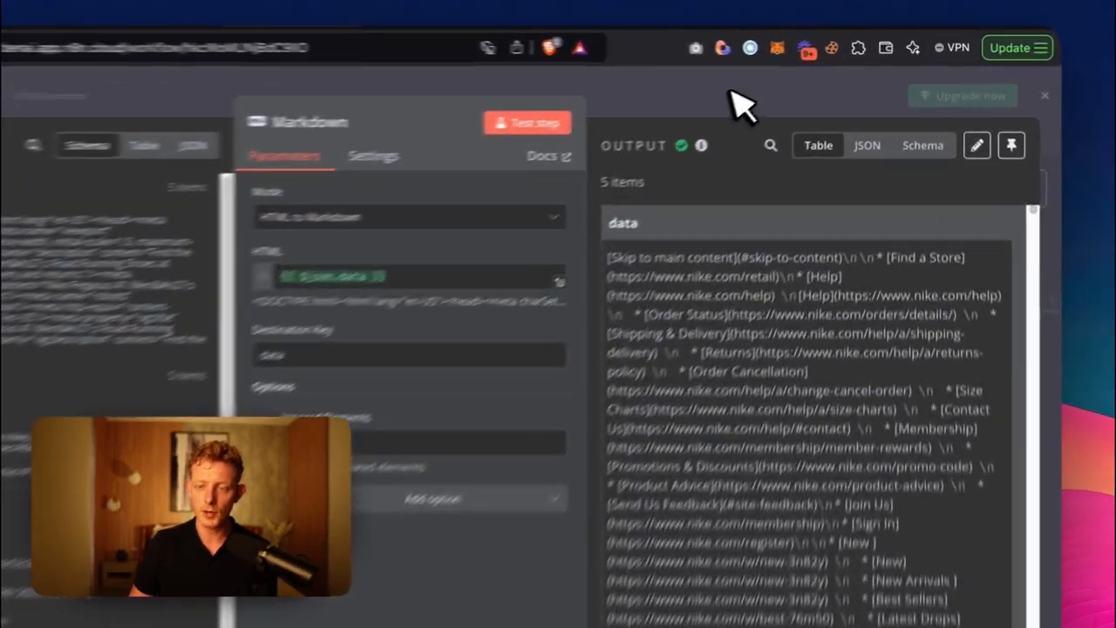
click(785, 82)
Add a Basic LLM Chain node connected to the output of the Markdown node
drag(859, 377, 340, 366)
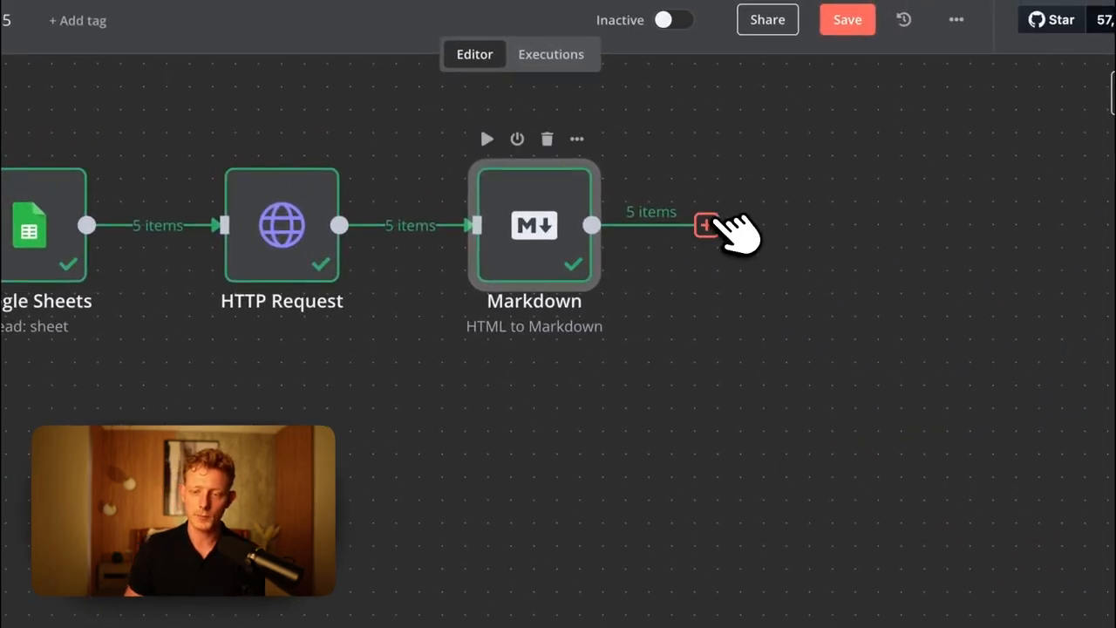
click(706, 225)
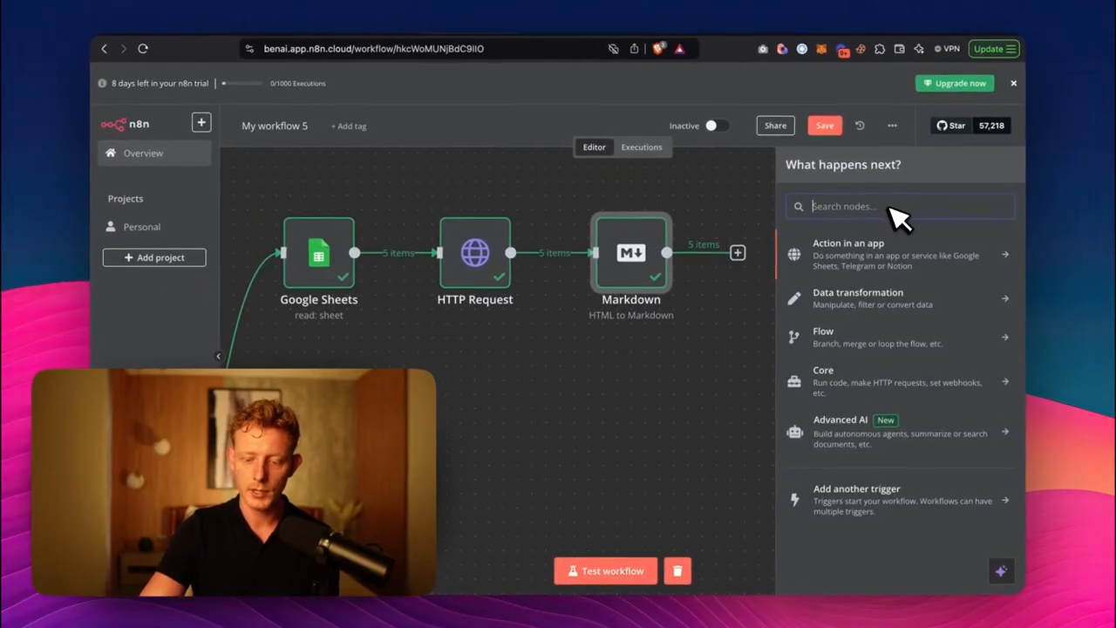
text(llm)
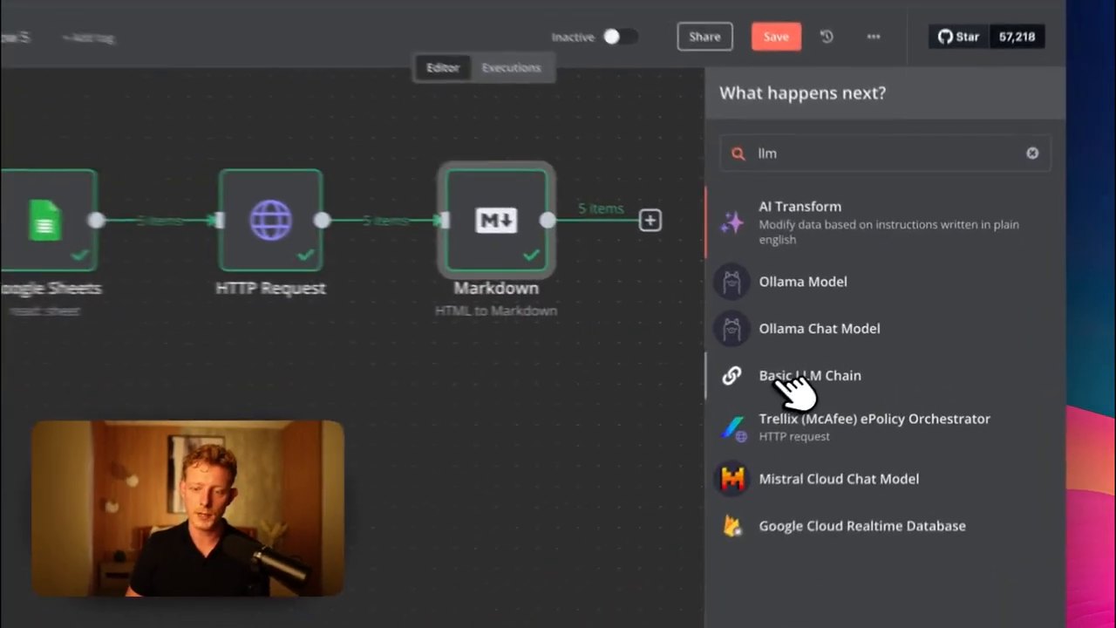
click(847, 361)
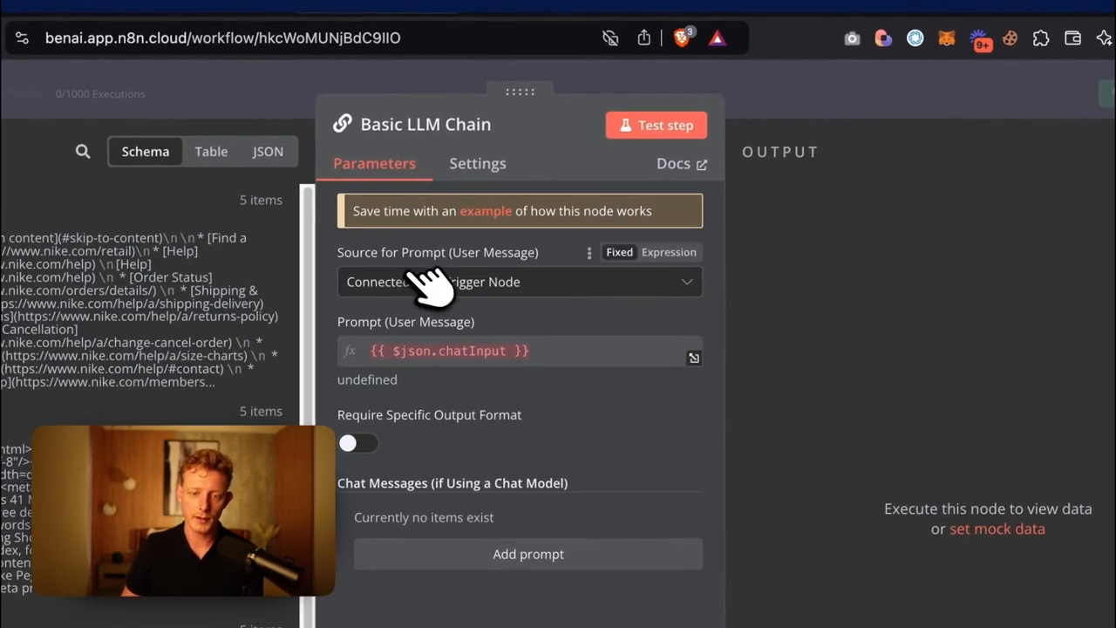
Set the Basic LLM Chain node's Source for Prompt (User Message) to Define below
click(427, 284)
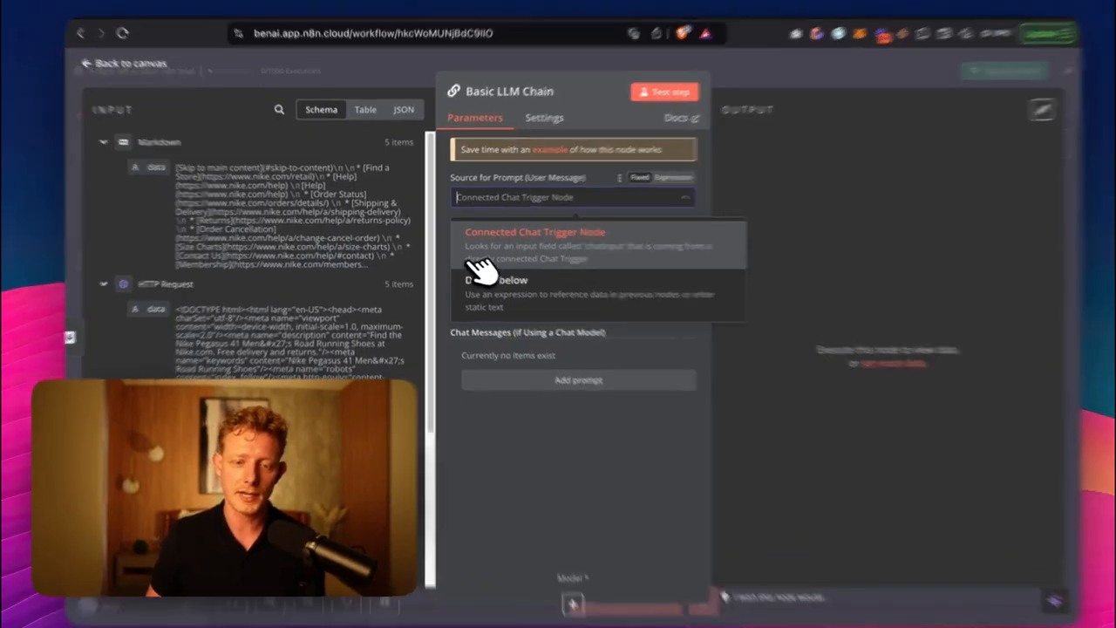
click(475, 261)
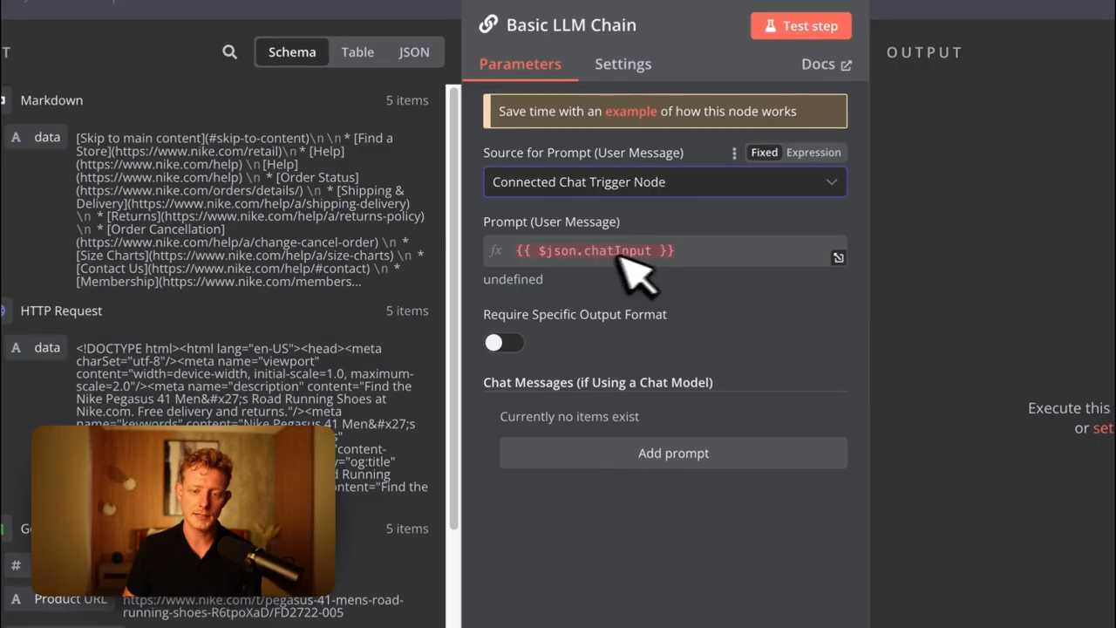
click(654, 183)
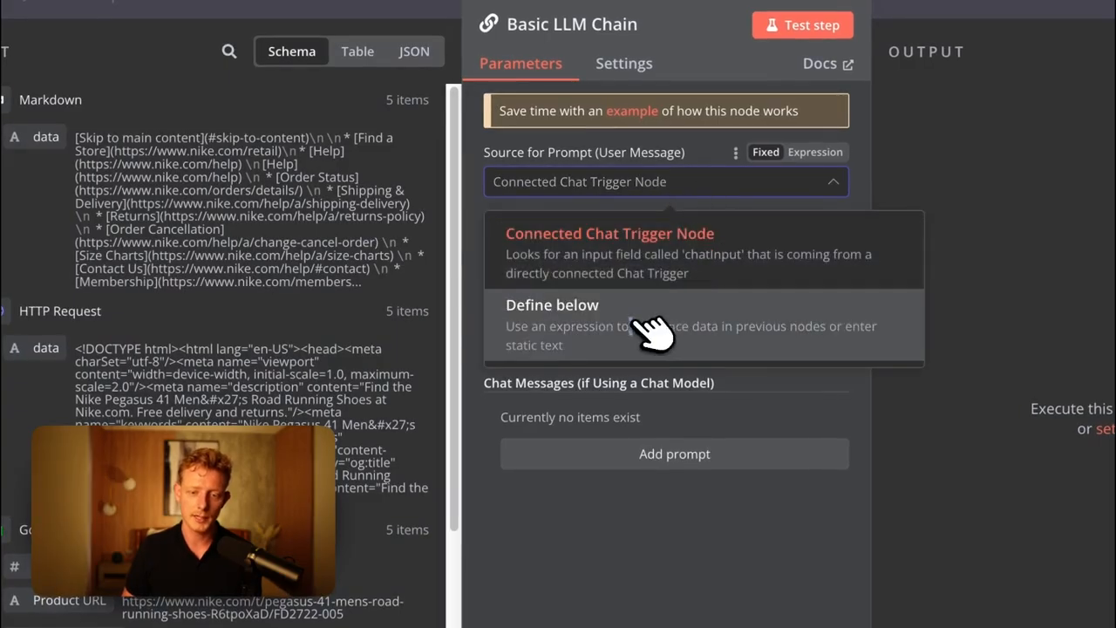
click(717, 324)
Map the Markdown node's data field to the Text parameter of the Basic LLM Chain node and review the resulting expression
click(501, 255)
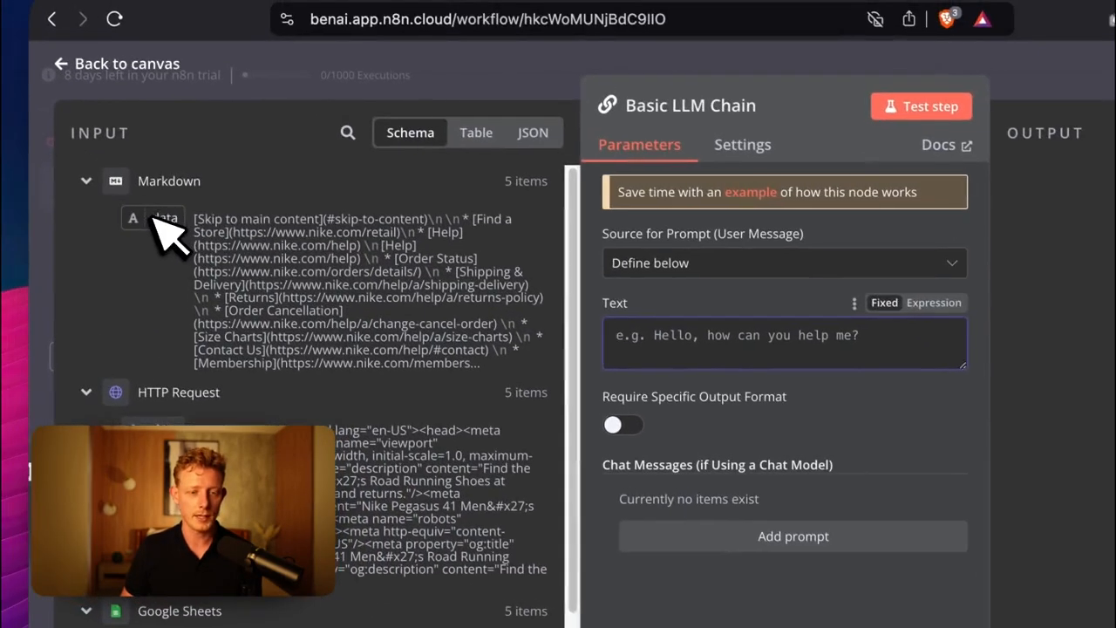
drag(46, 137, 569, 270)
drag(633, 316, 610, 324)
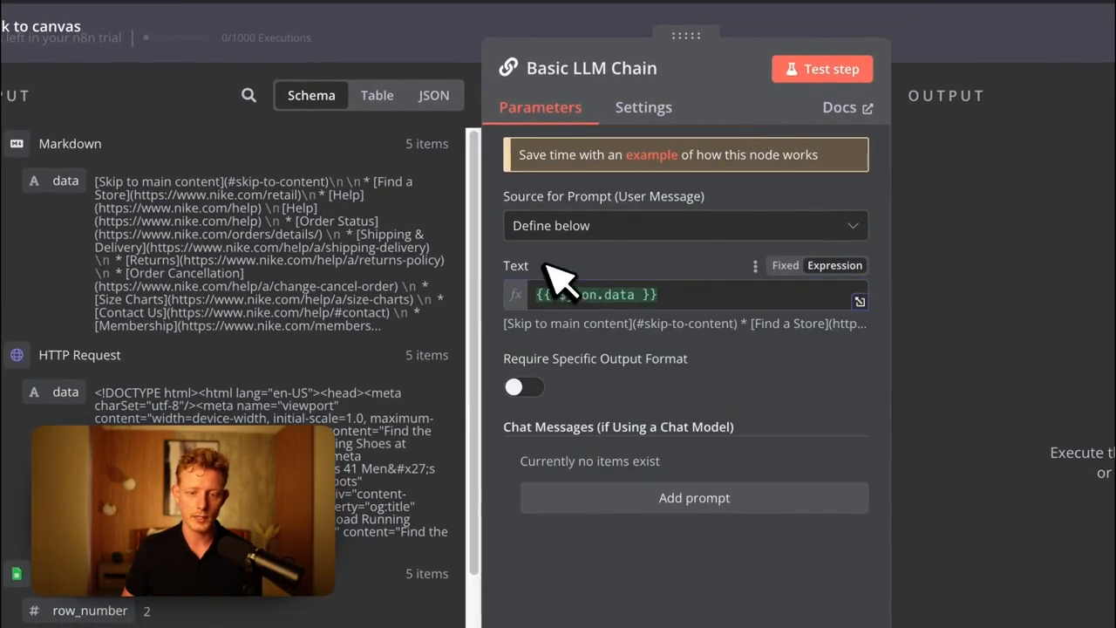
drag(673, 301, 531, 304)
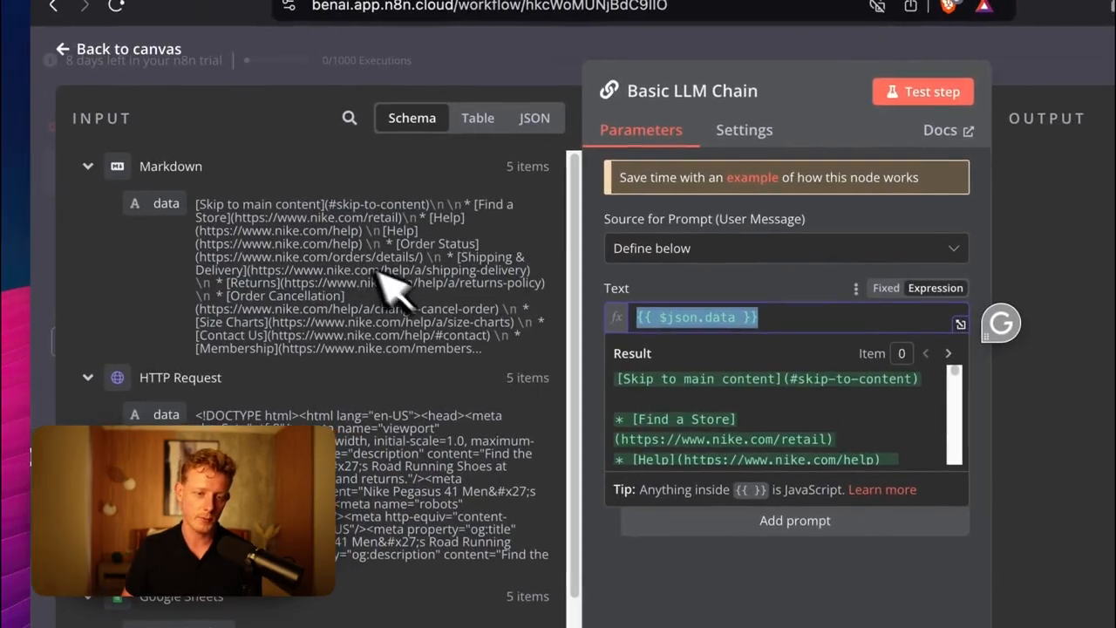
click(390, 259)
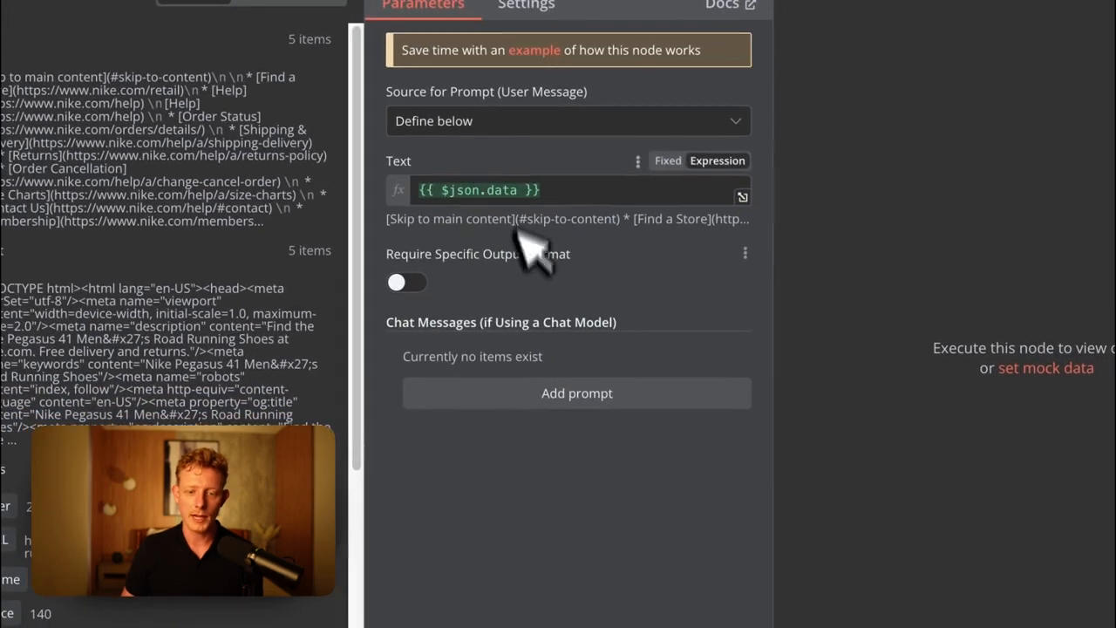
Add a System chat message to the Basic LLM Chain, start it with the heading "# Role & obective" and set the message to Expression
click(518, 393)
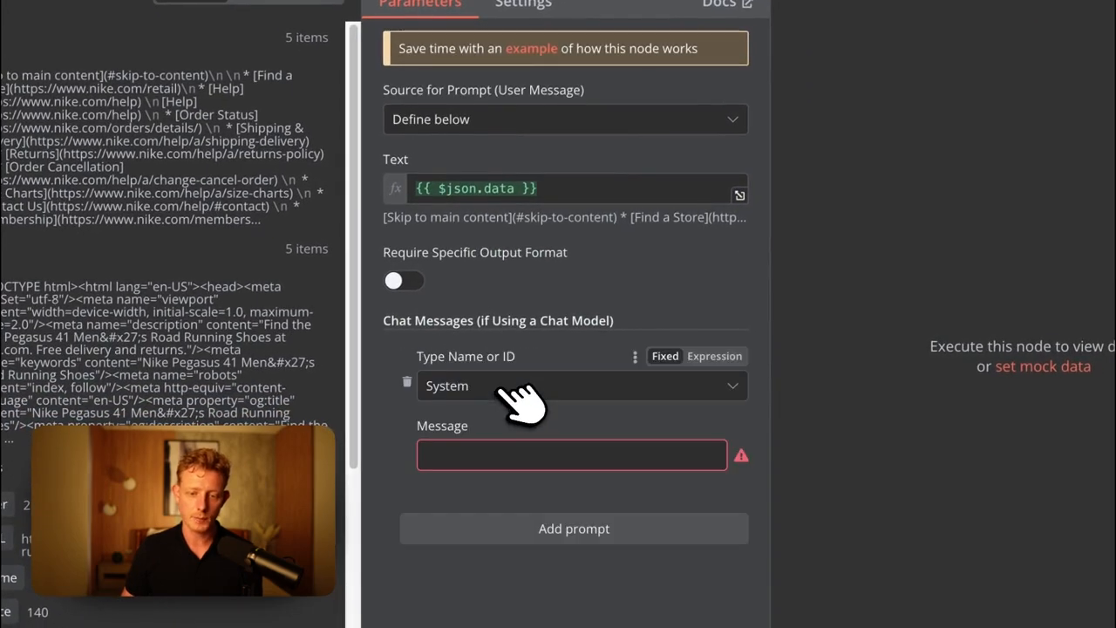
click(458, 386)
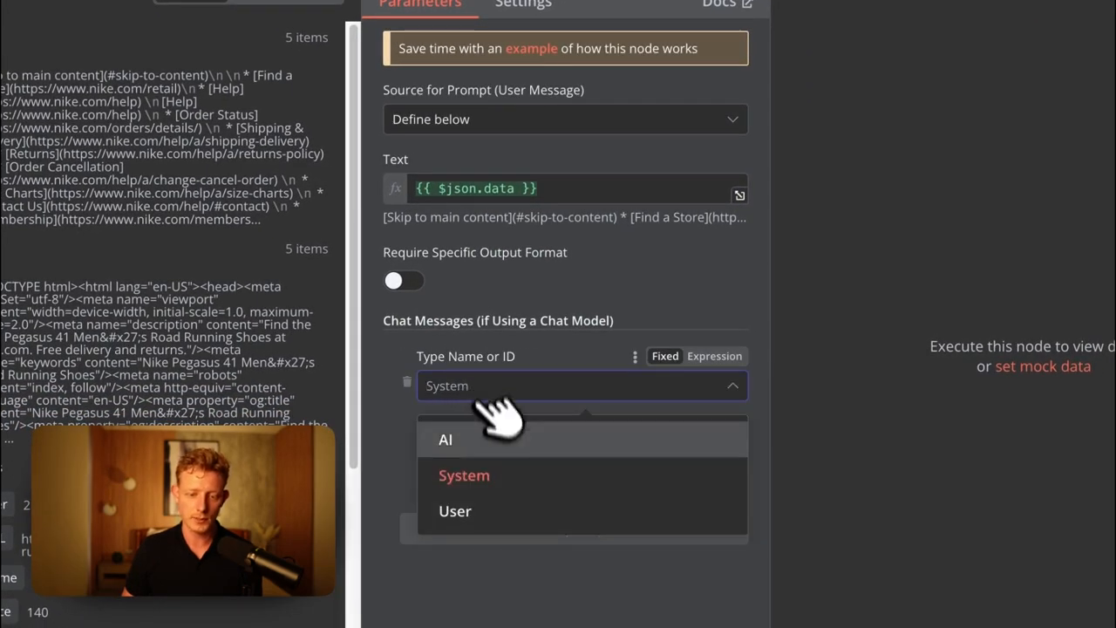
click(478, 478)
click(482, 455)
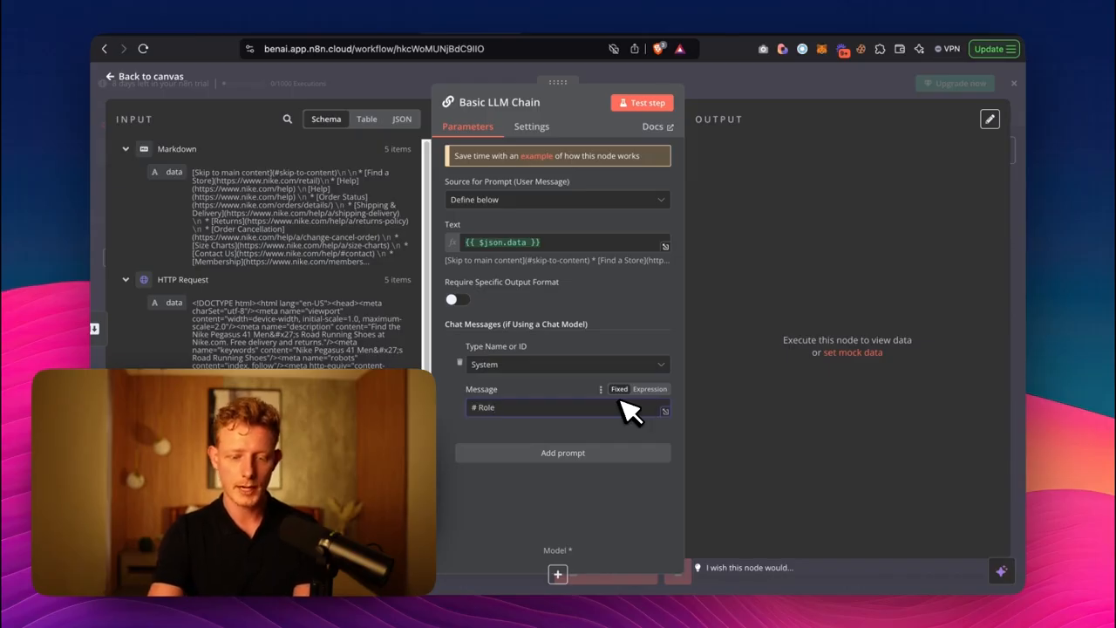
text(bective)
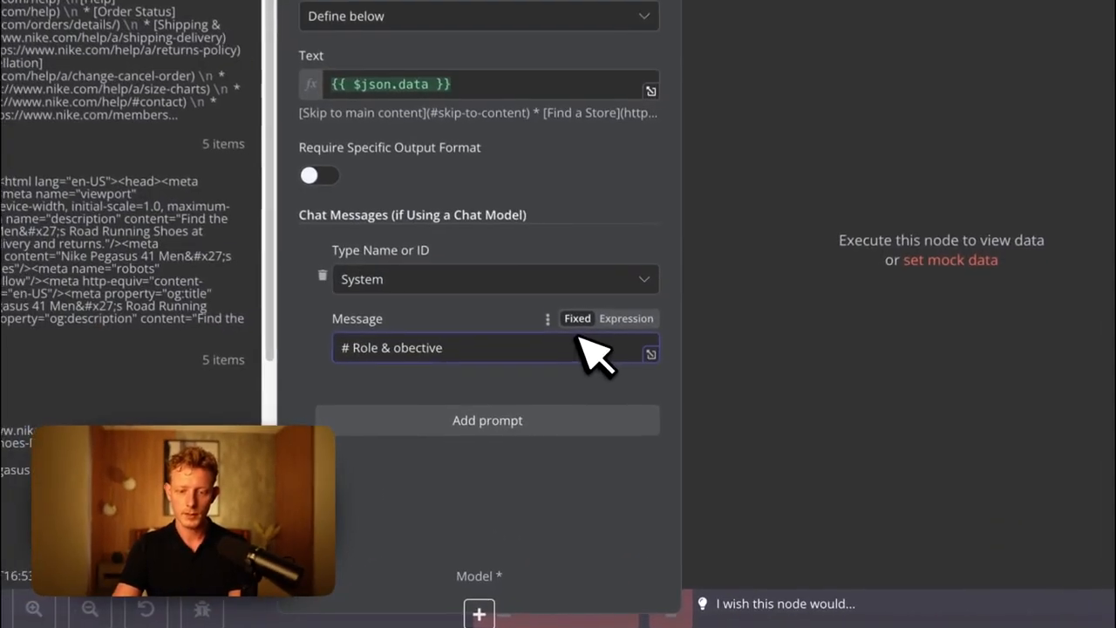
click(621, 315)
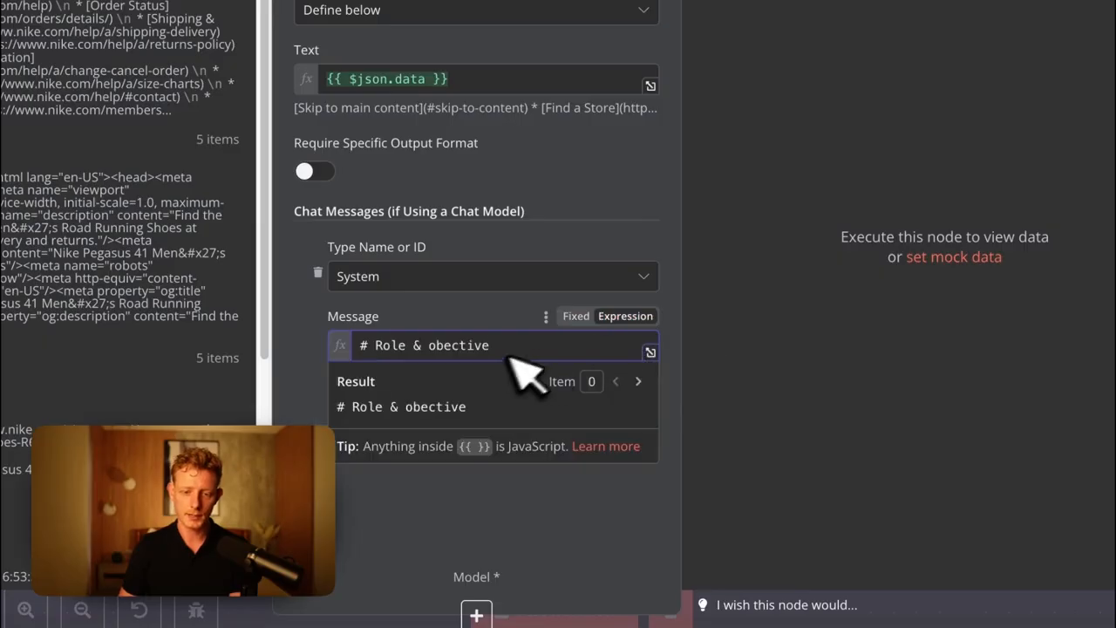
Write the system message telling a worldclass price extractor to extract the product's price from the scraped website and output ONLY the price, no summary or explanation
key(Return)
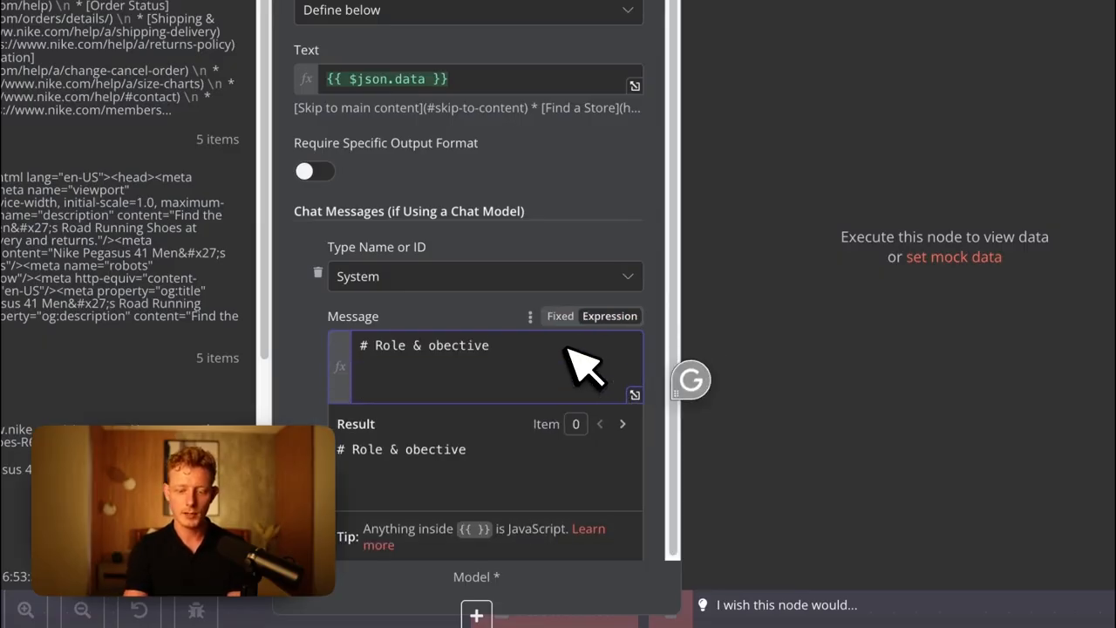
key(Return)
text(You are a worldc)
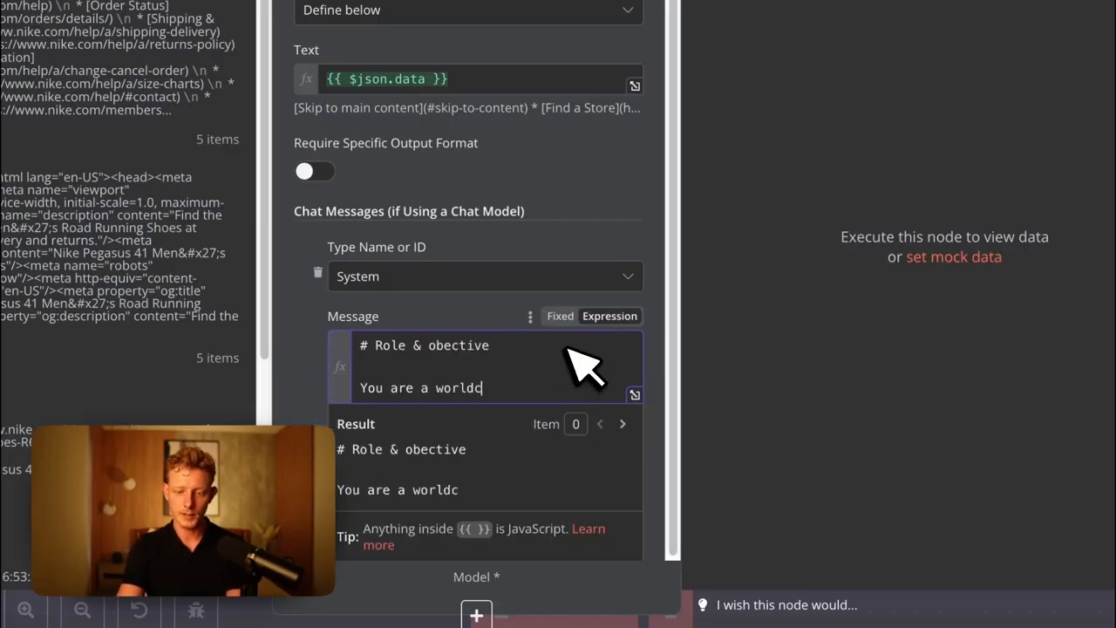
text(lass price extractor)
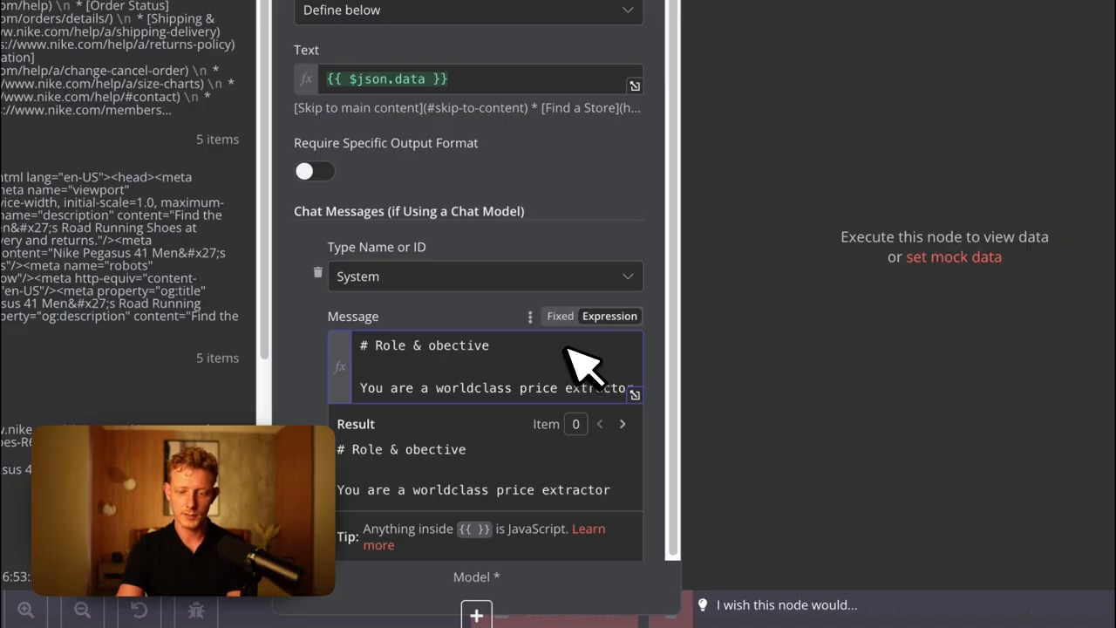
text( from the scraped website,)
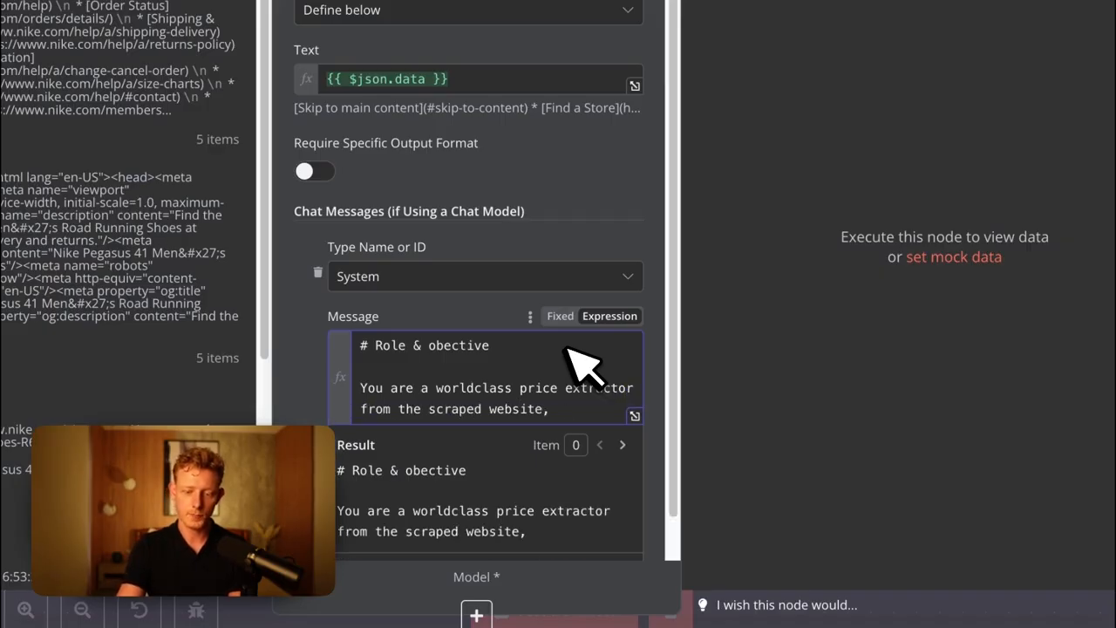
text(s to extract the price of the product)
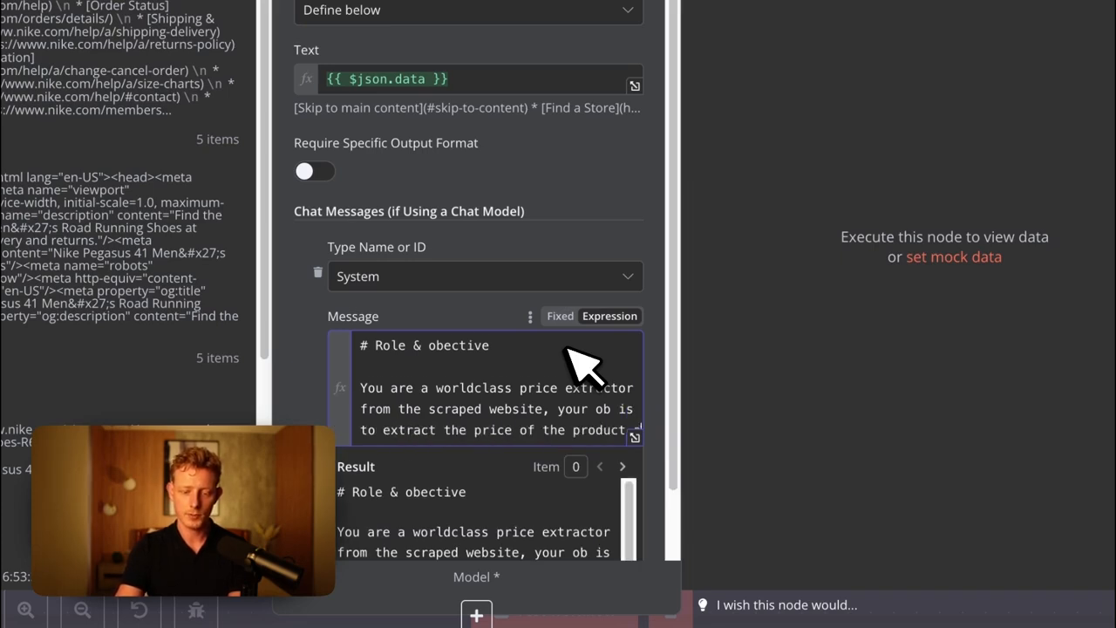
text( and output ONLY the price,)
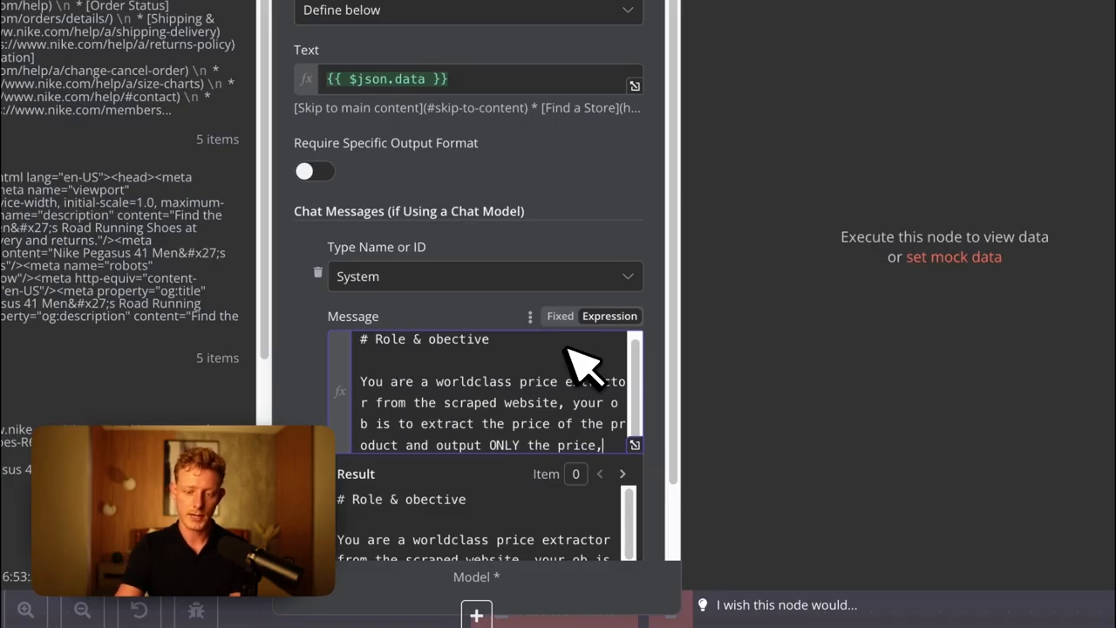
text( nothing, no summary, no explanation,)
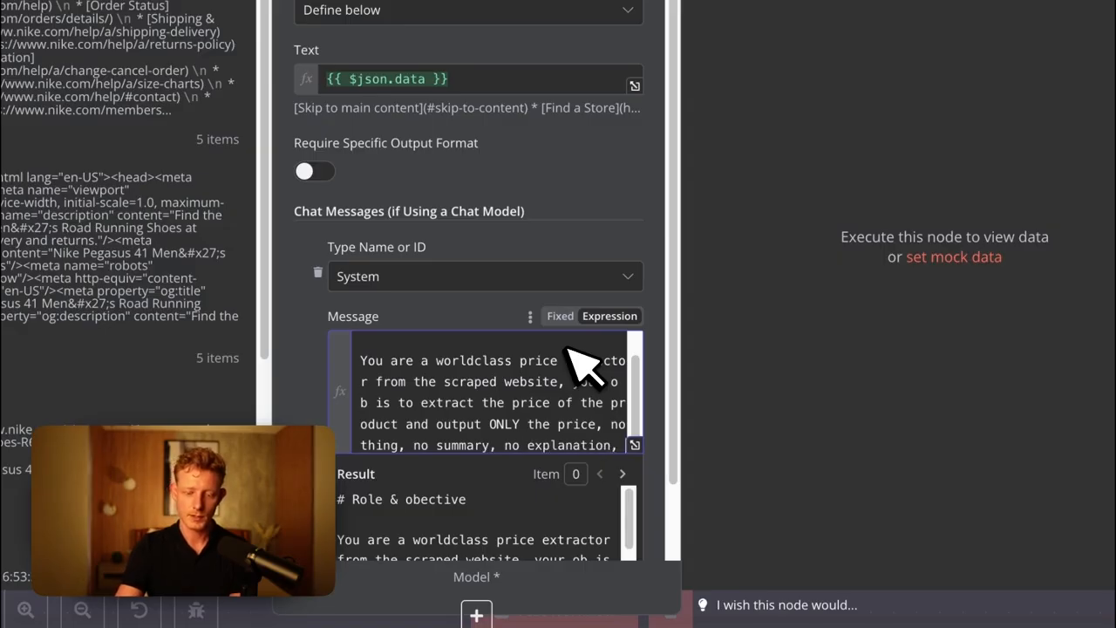
text(noting but the price.)
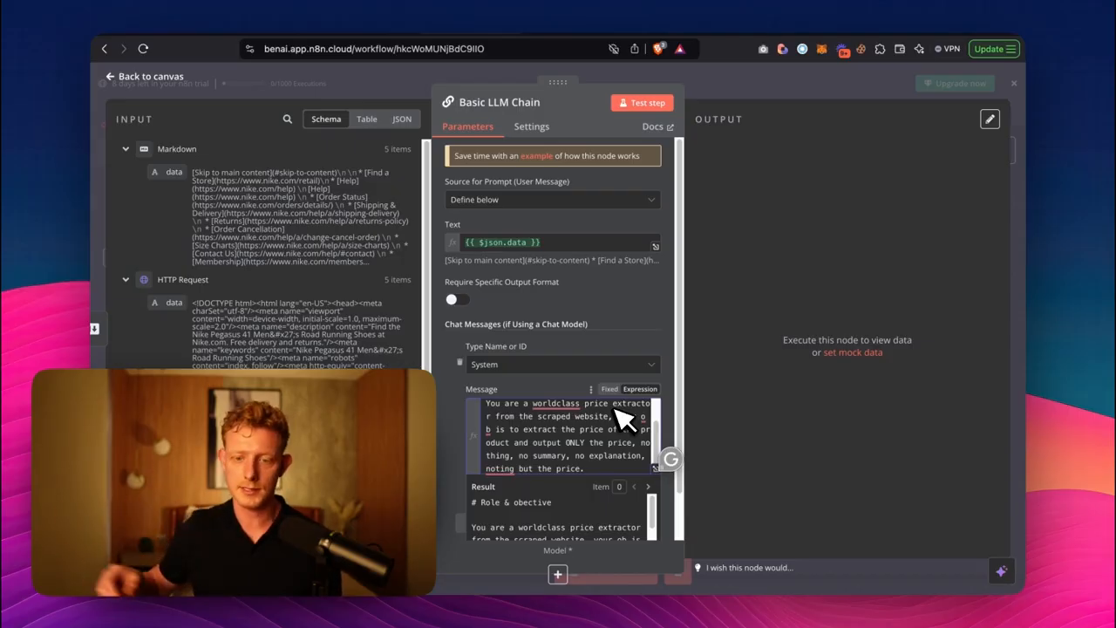
Correct "noting" to "nothing" in the system message, append "Dont output the price with a dollar sign." and return to the canvas
drag(649, 446, 513, 456)
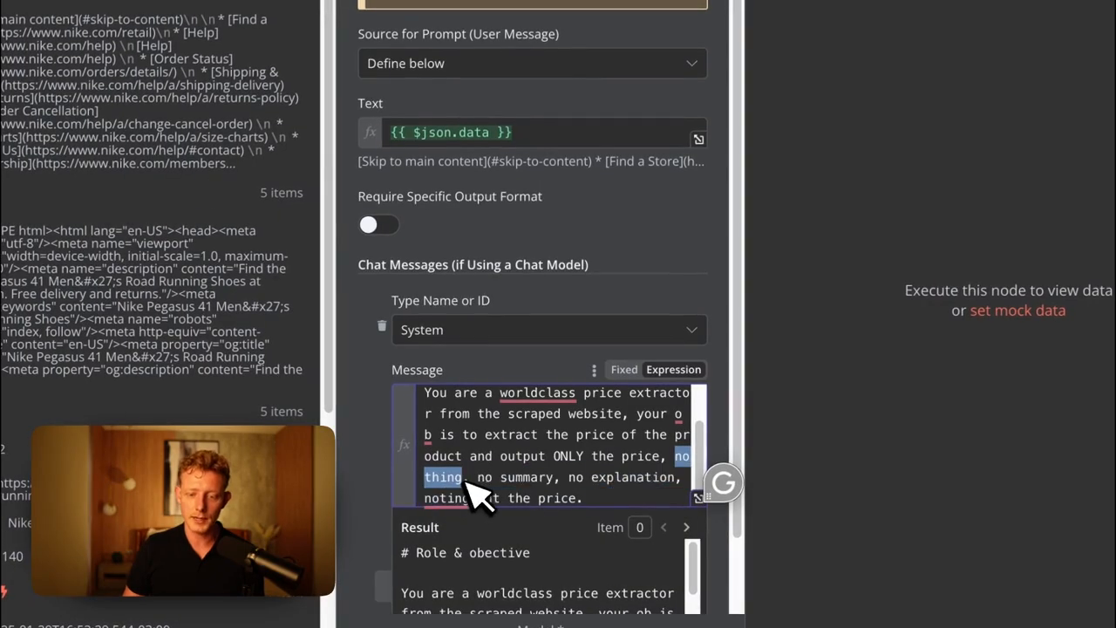
click(529, 499)
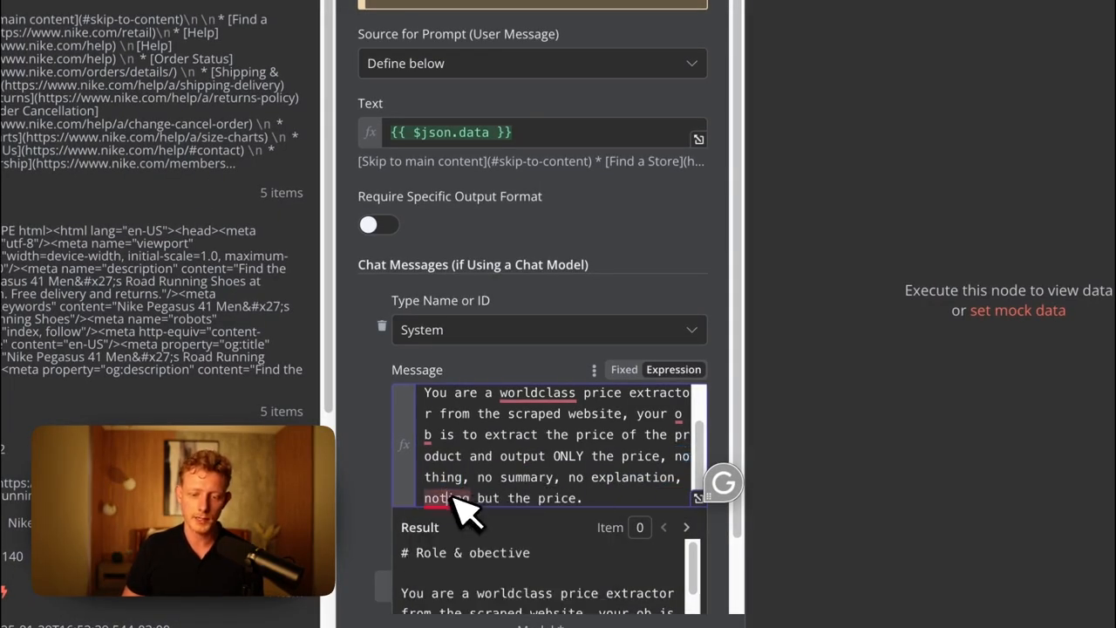
text(h)
click(615, 494)
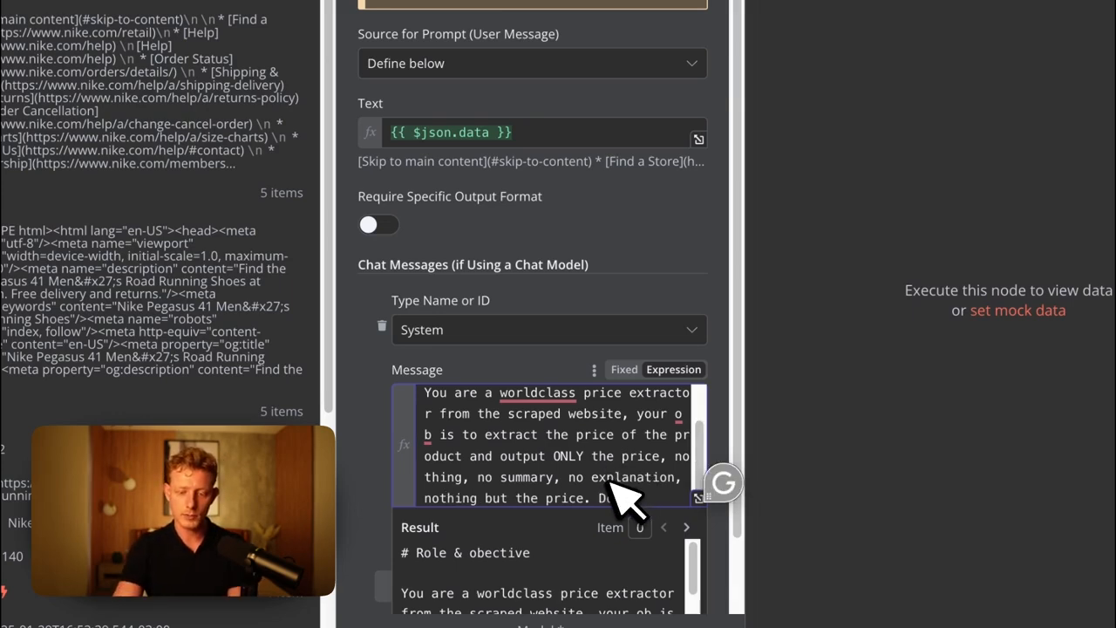
text(Dont output the price with a dollar sign.)
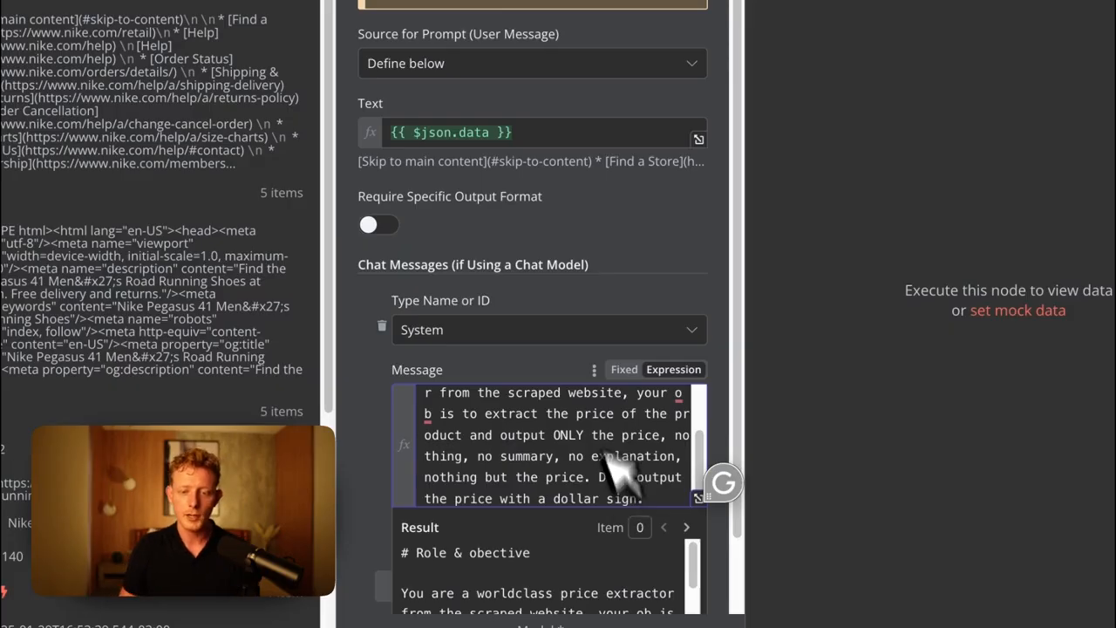
click(616, 249)
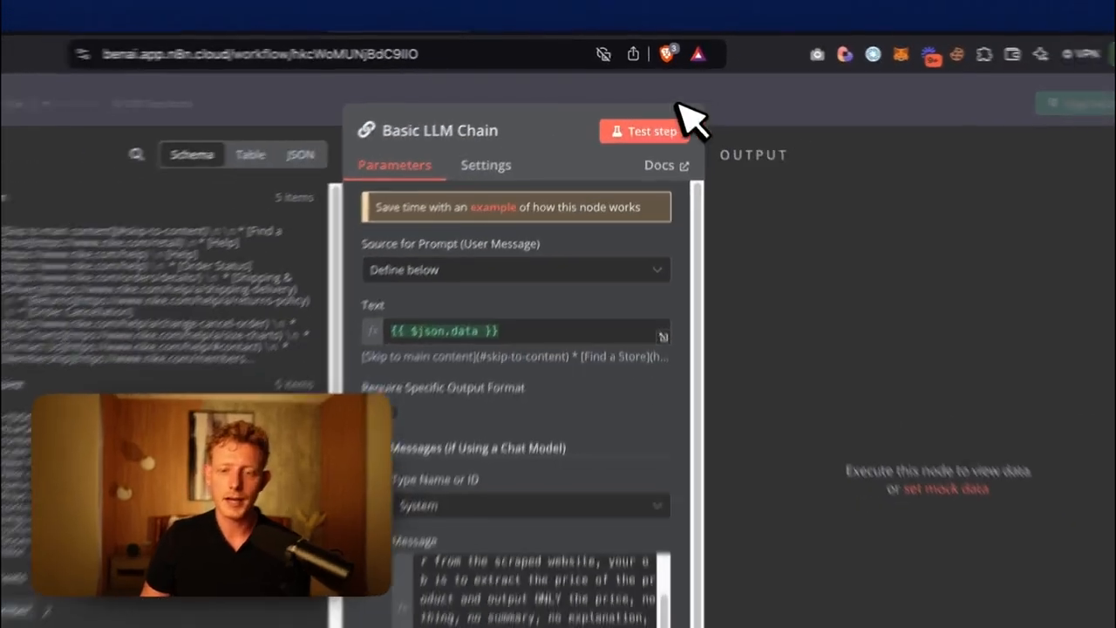
click(681, 102)
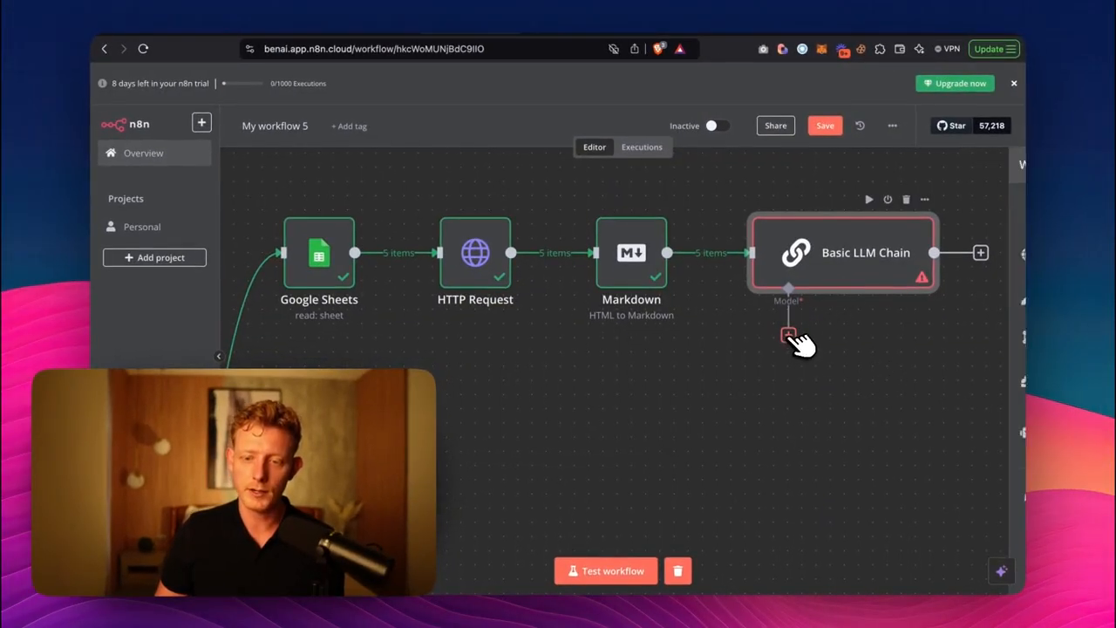
Attach a Google Gemini Chat Model to the Model input of the Basic LLM Chain node
click(788, 335)
scroll(809, 418, down, 3)
scroll(859, 322, up, 3)
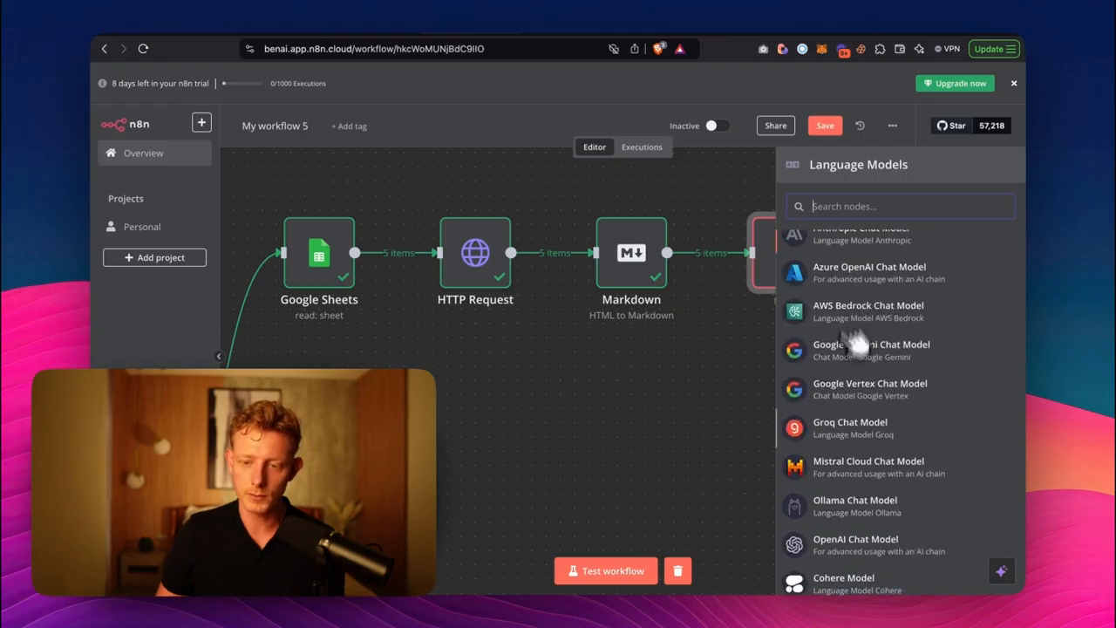
scroll(890, 314, up, 2)
click(868, 417)
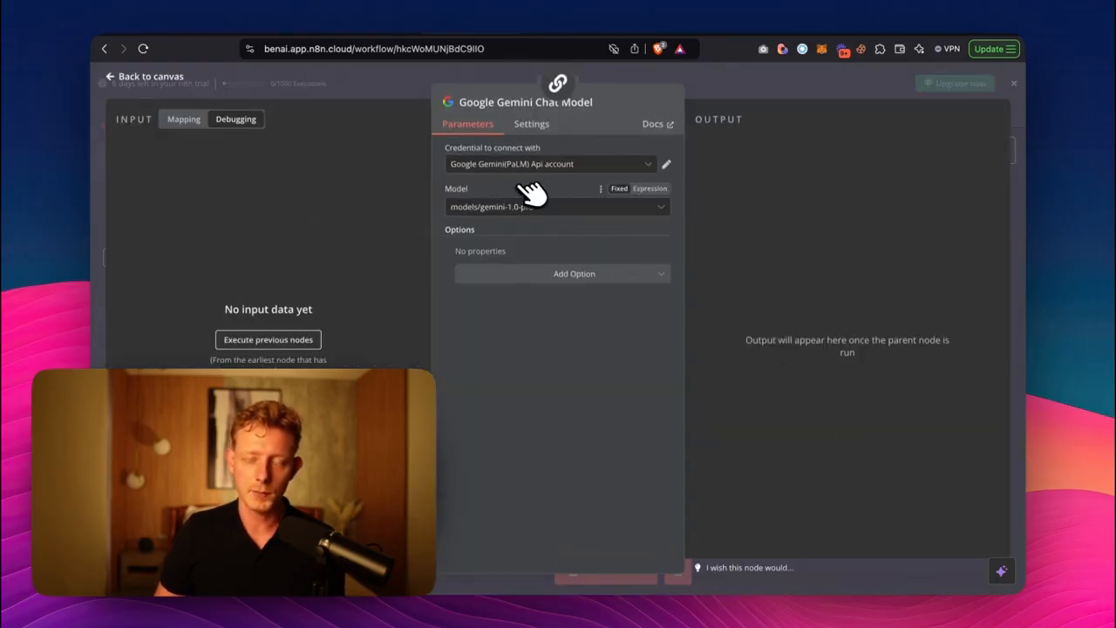
Set the Google Gemini Chat Model's model to models/gemini-2.0-flash-exp and return to the canvas
click(571, 218)
scroll(568, 344, down, 5)
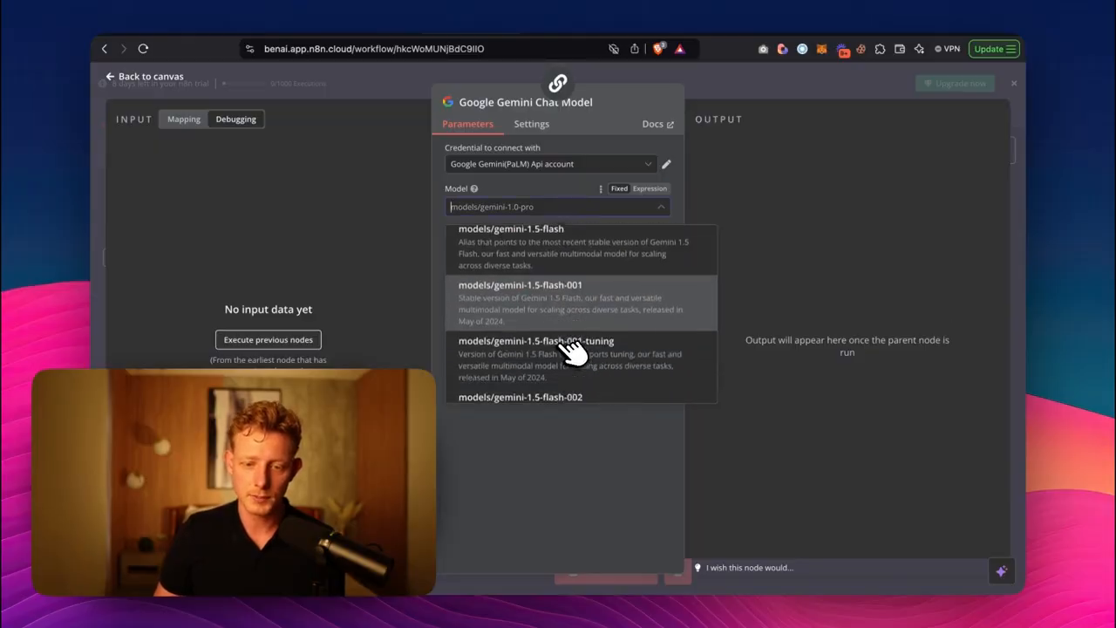
scroll(571, 349, down, 6)
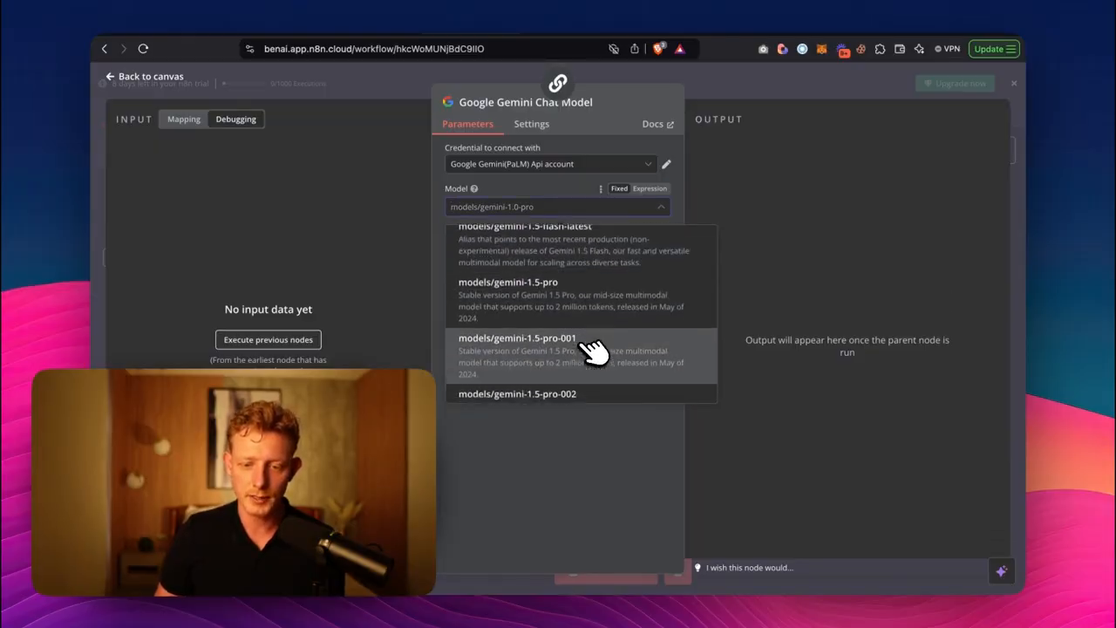
scroll(593, 353, down, 3)
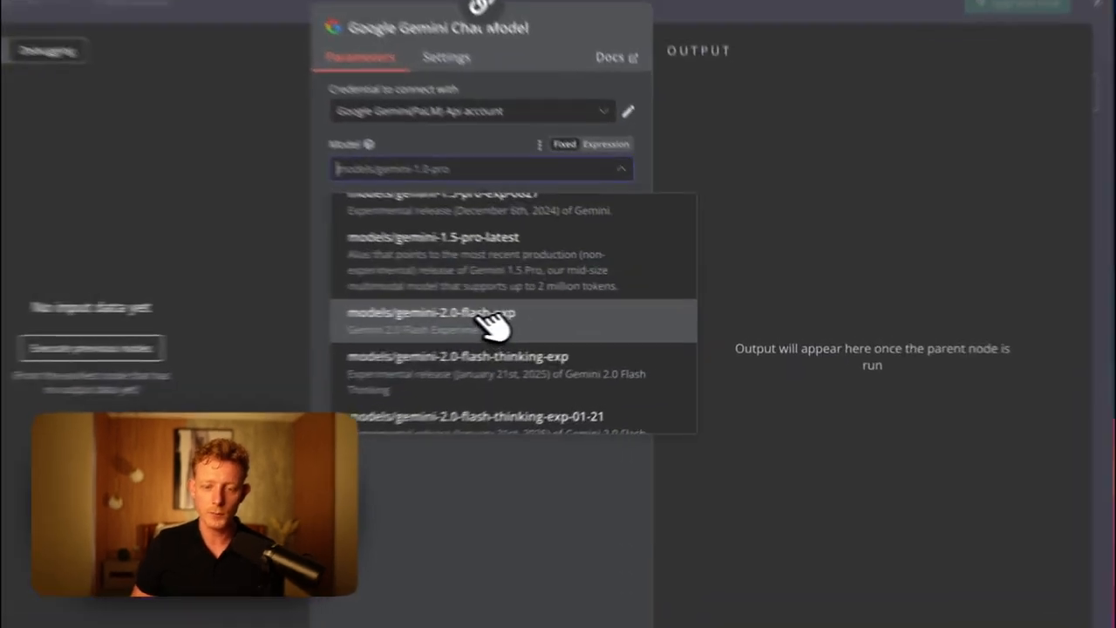
click(551, 321)
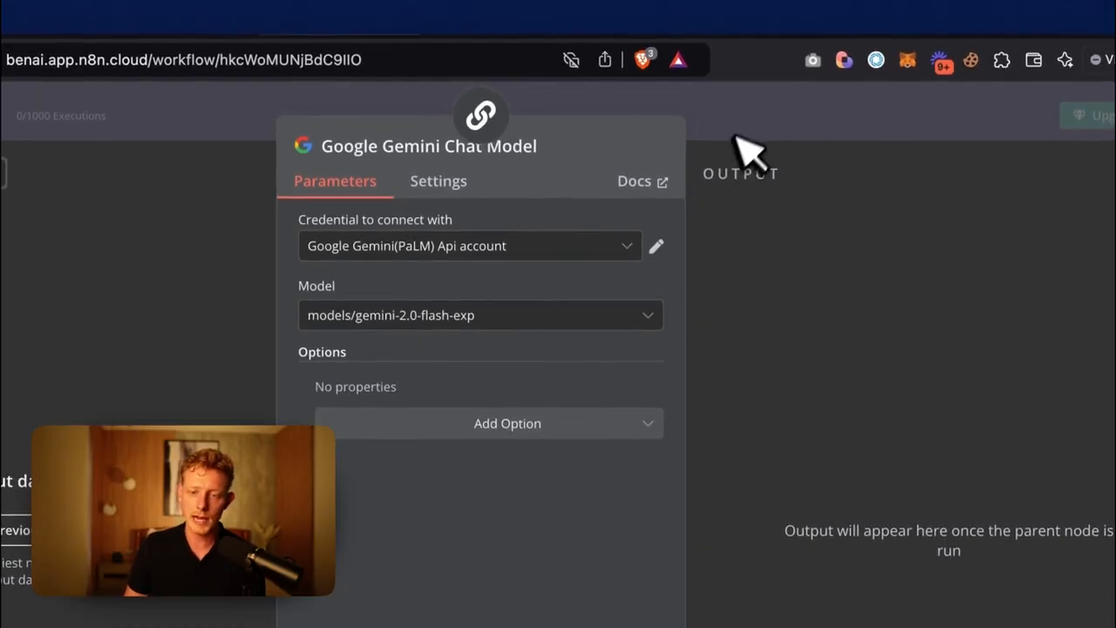
click(738, 137)
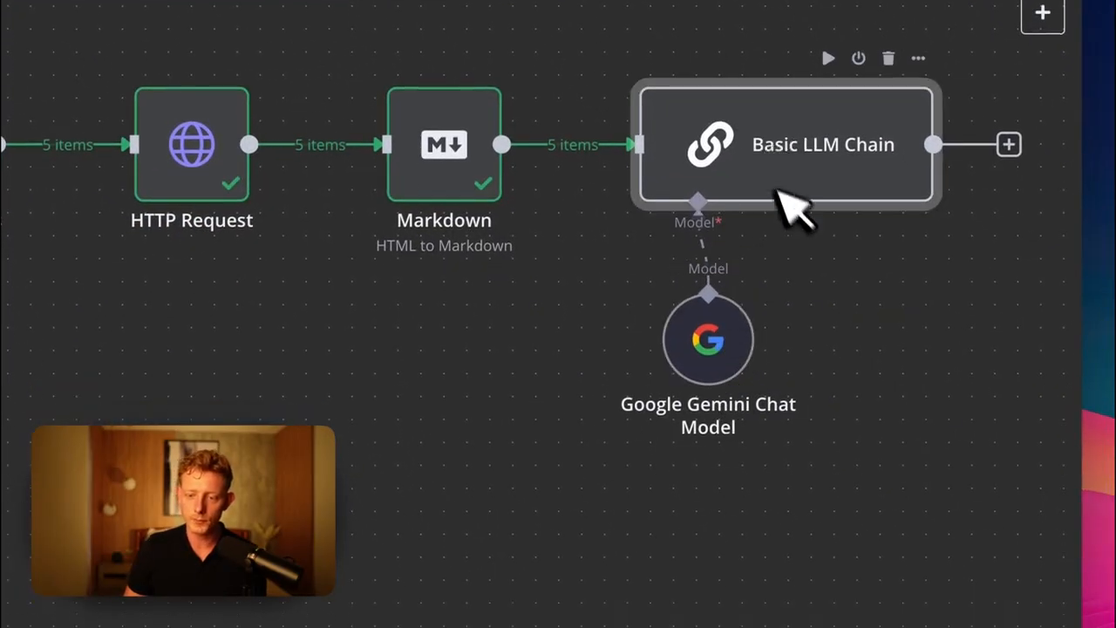
Enable Require Specific Output Format in the Basic LLM Chain node and return to the canvas
double_click(776, 218)
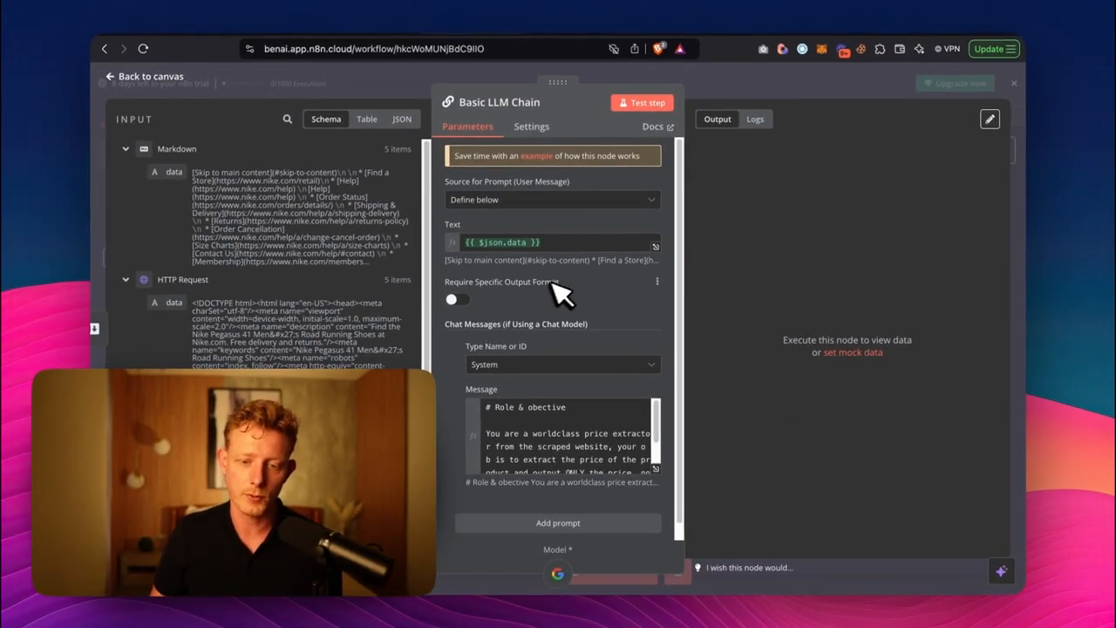
click(454, 301)
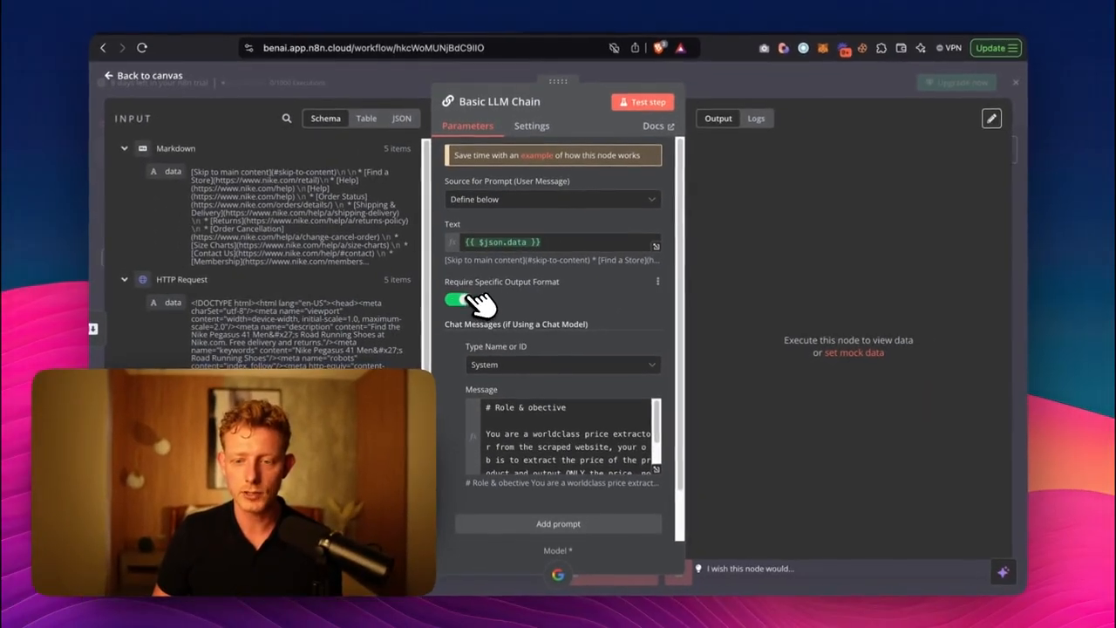
click(732, 88)
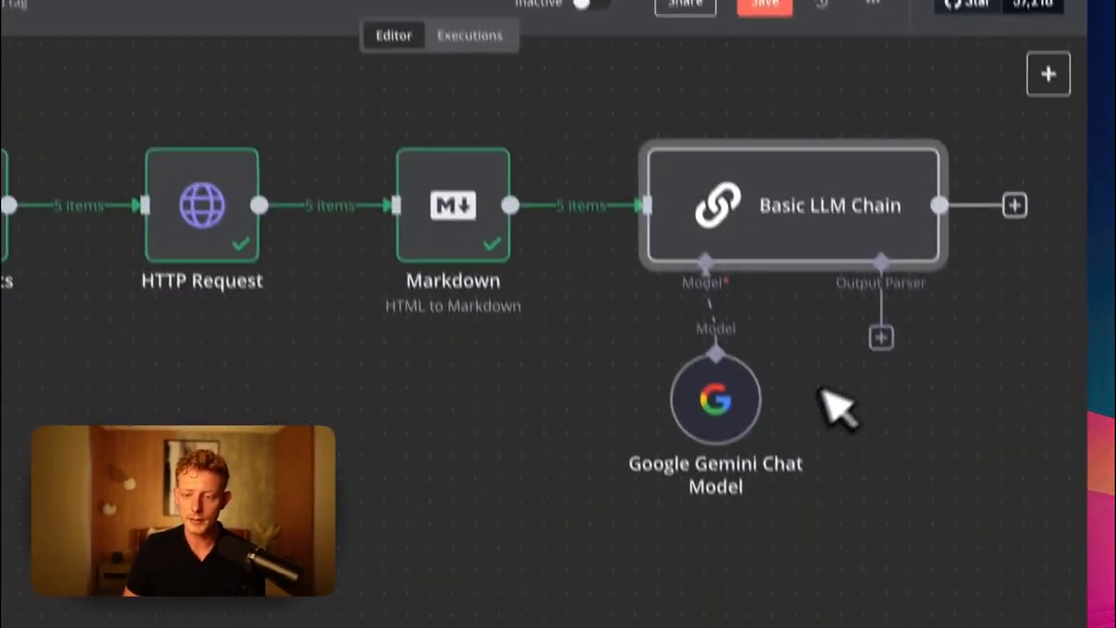
Attach a Structured Output Parser to the Basic LLM Chain, reduce its JSON example to one "Price" key with an empty string, and return to the canvas
click(898, 331)
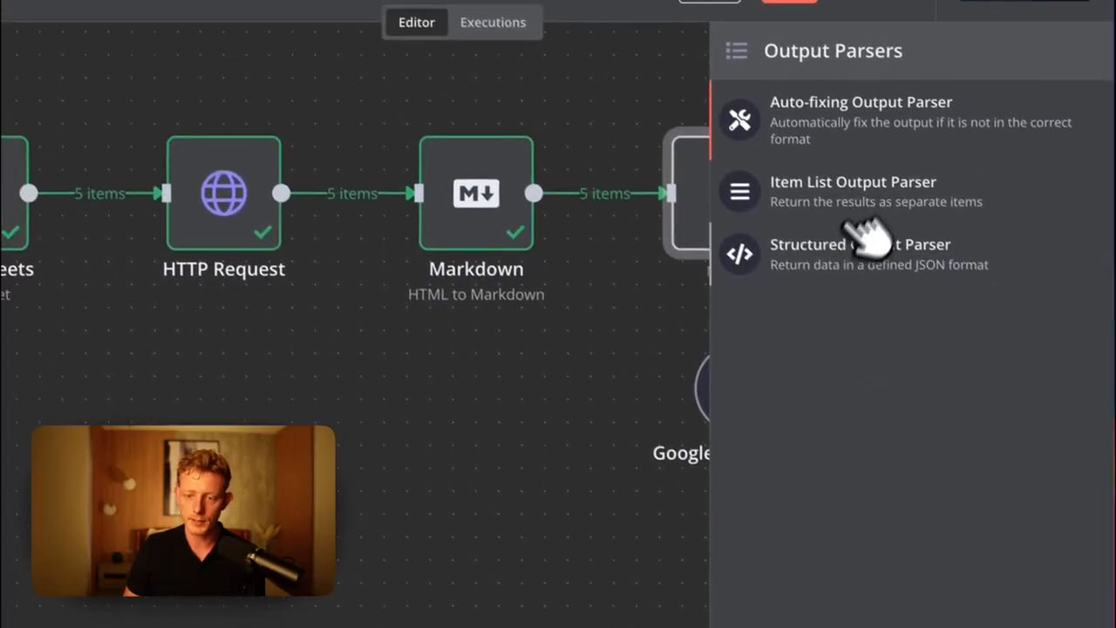
click(922, 262)
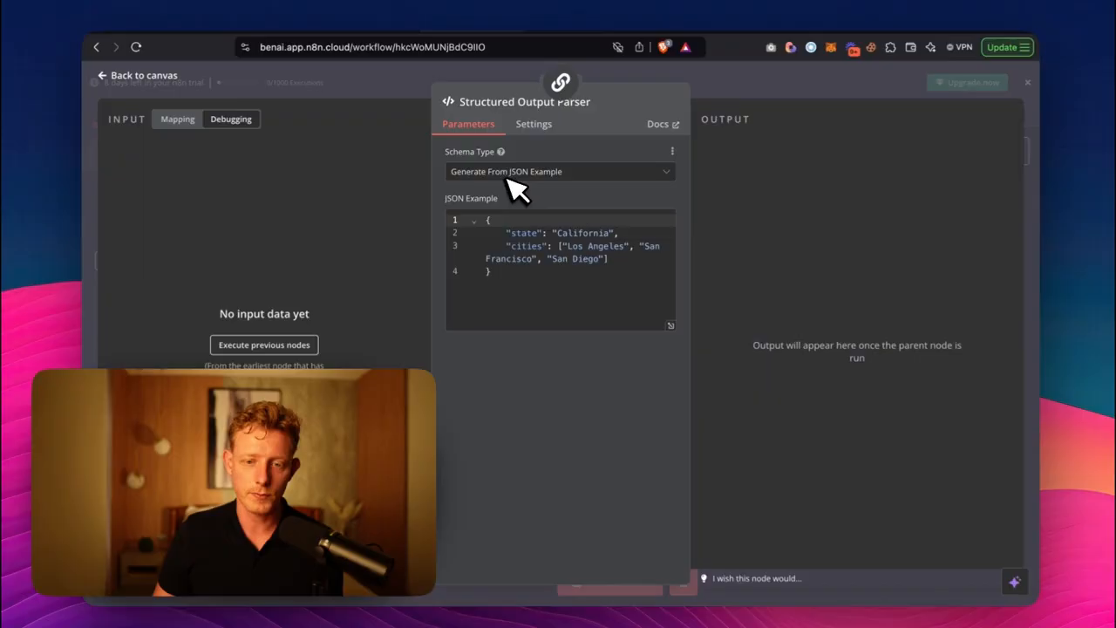
click(599, 275)
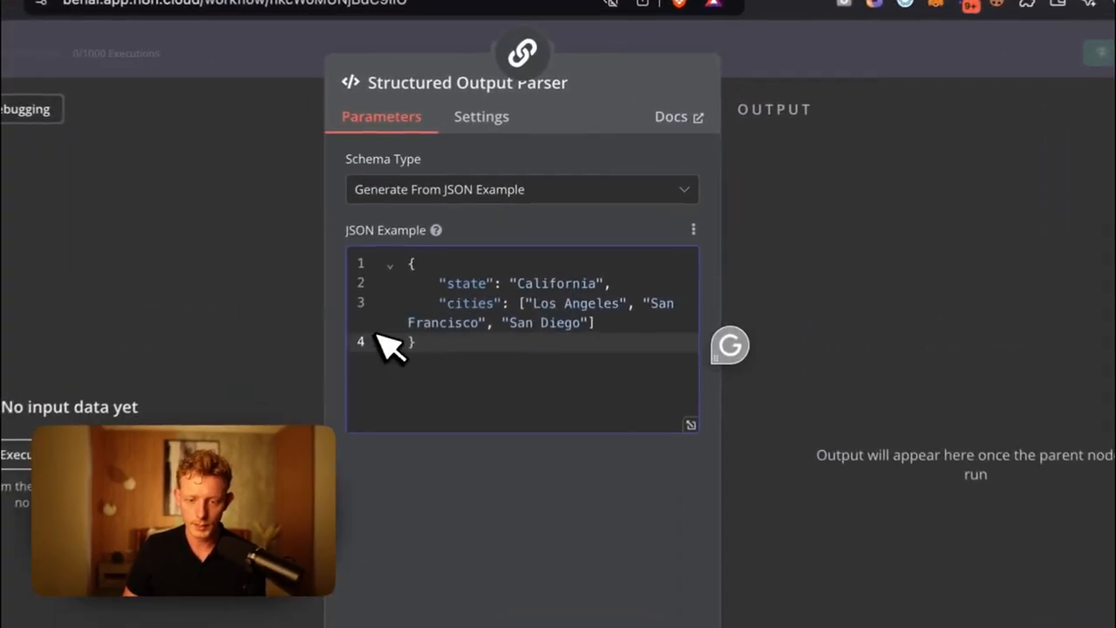
triple_click(409, 303)
key(BackSpace)
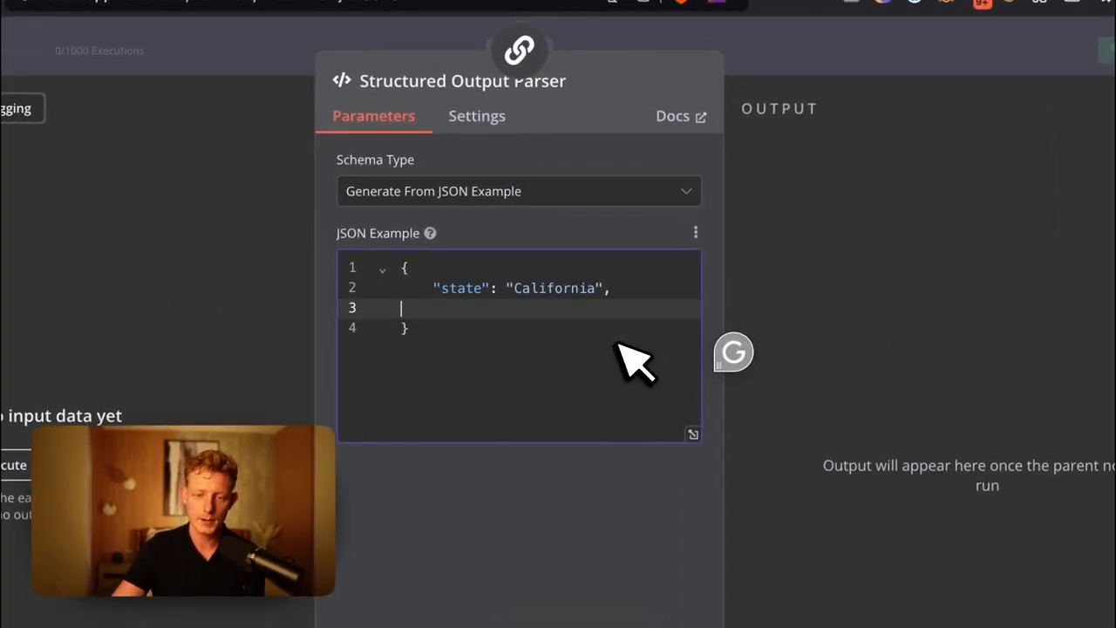
key(BackSpace)
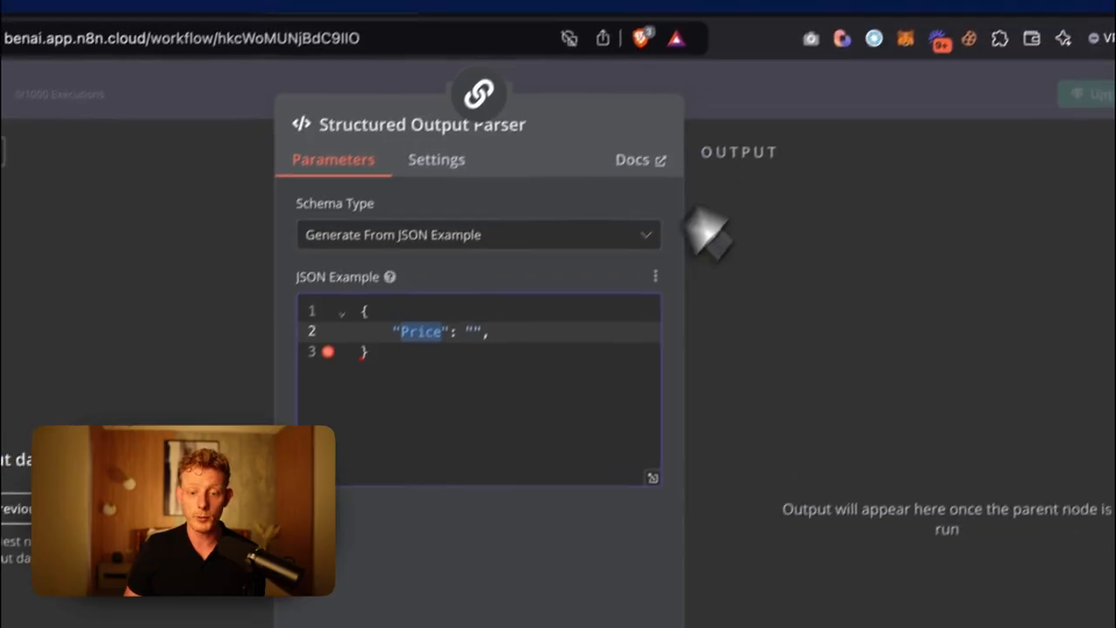
click(829, 103)
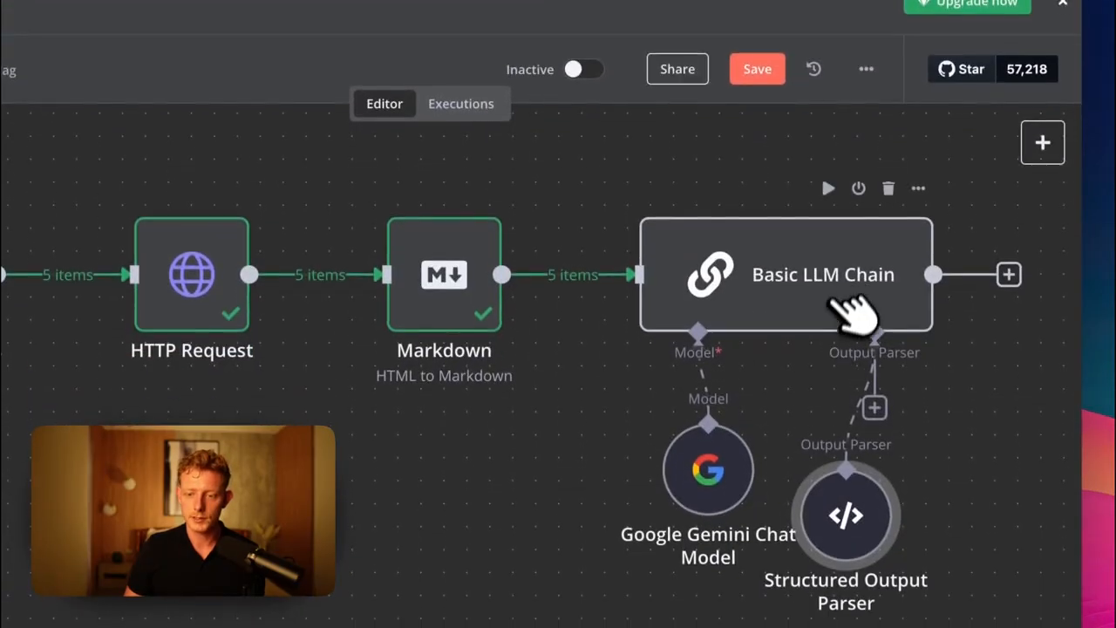
Open the errored Structured Output Parser from the Basic LLM Chain's logs and remove the trailing comma after the "Price" entry in its JSON example
click(811, 318)
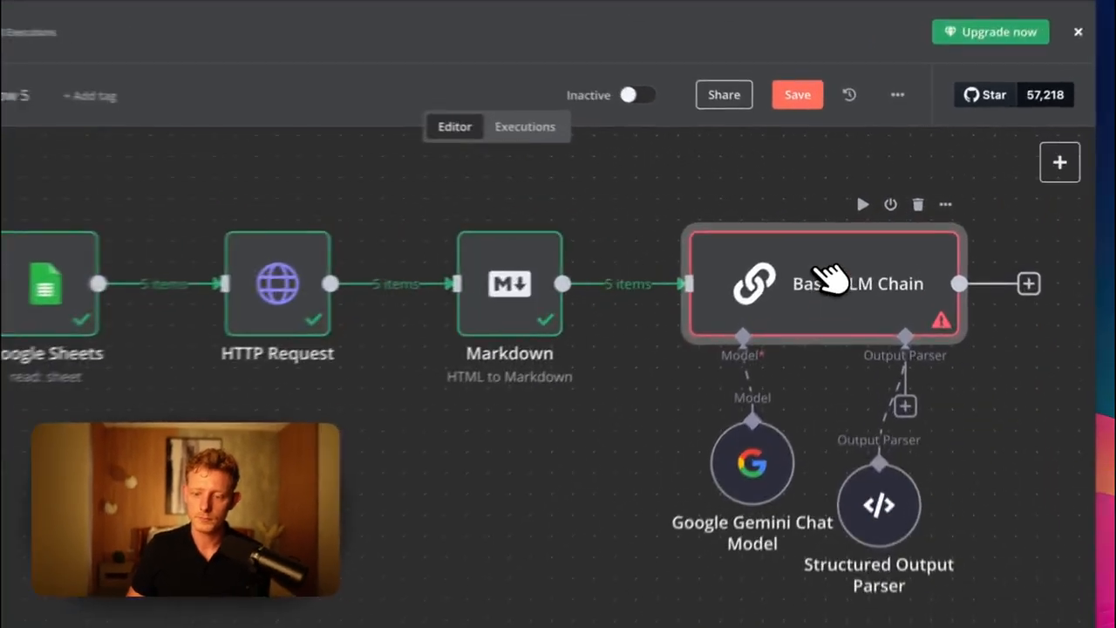
double_click(829, 279)
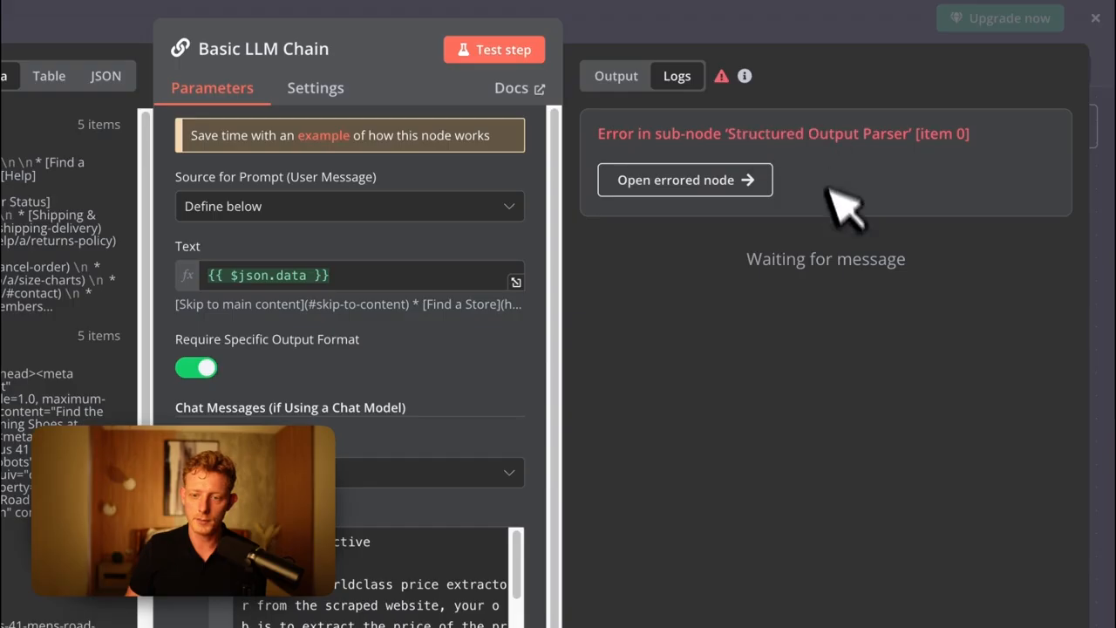
click(707, 190)
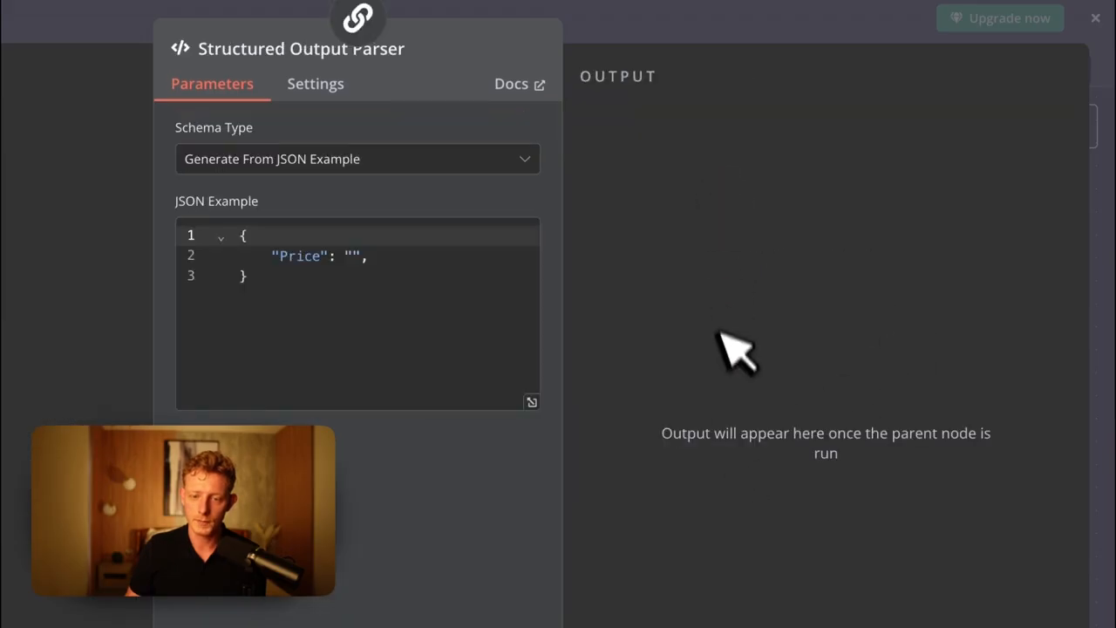
click(540, 321)
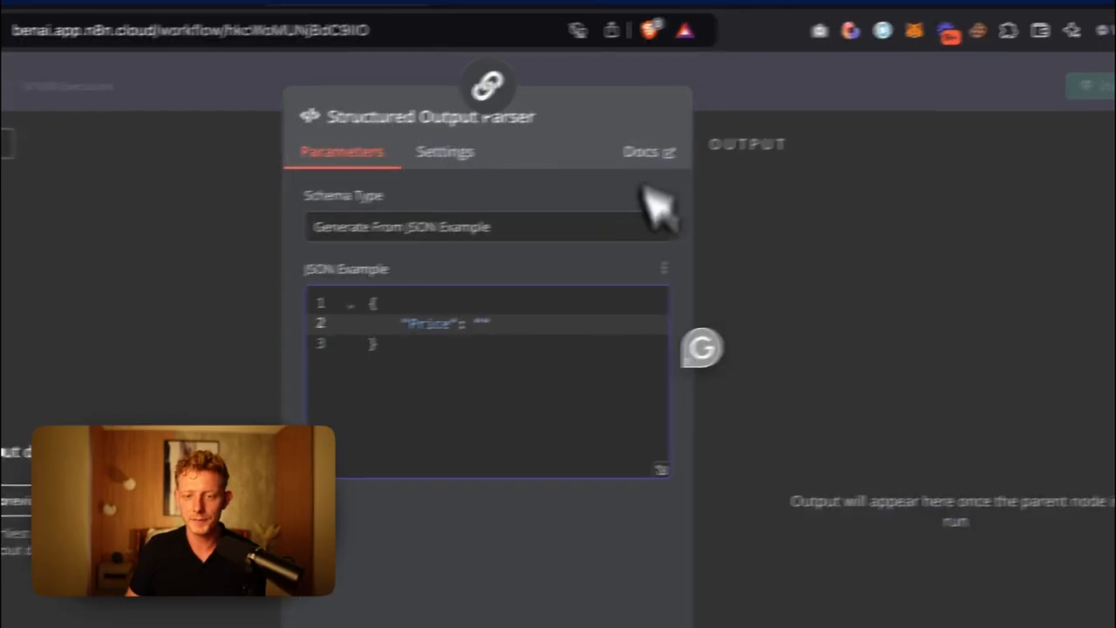
click(756, 76)
Test the Basic LLM Chain node, review the extracted prices in its output table, and return to the canvas
double_click(882, 365)
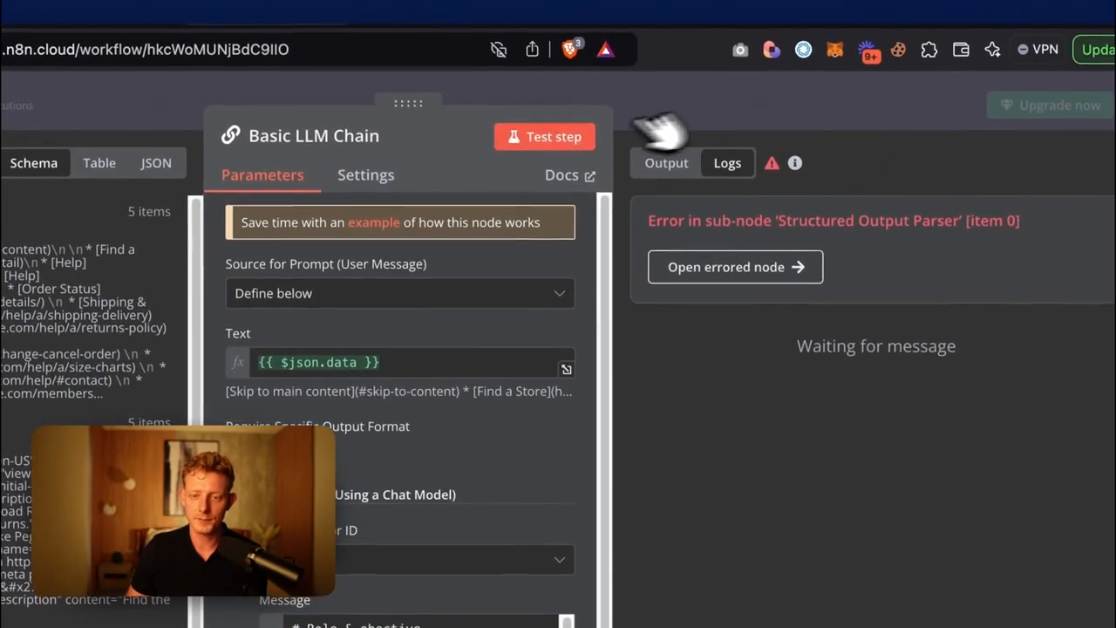
click(562, 136)
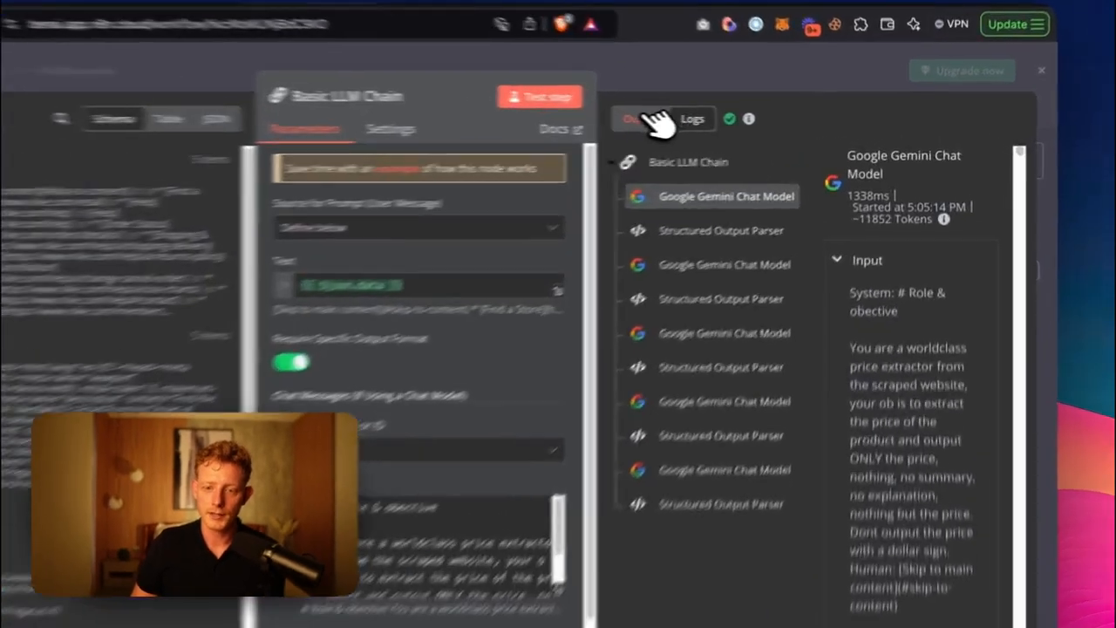
click(717, 119)
drag(612, 250, 626, 250)
drag(628, 300, 664, 432)
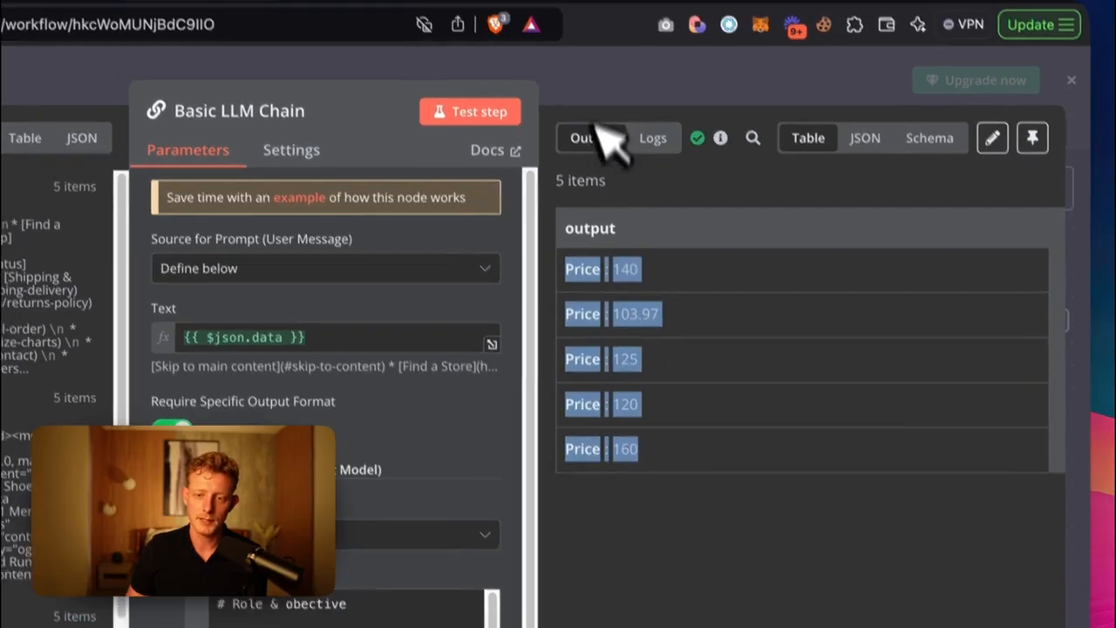
click(570, 41)
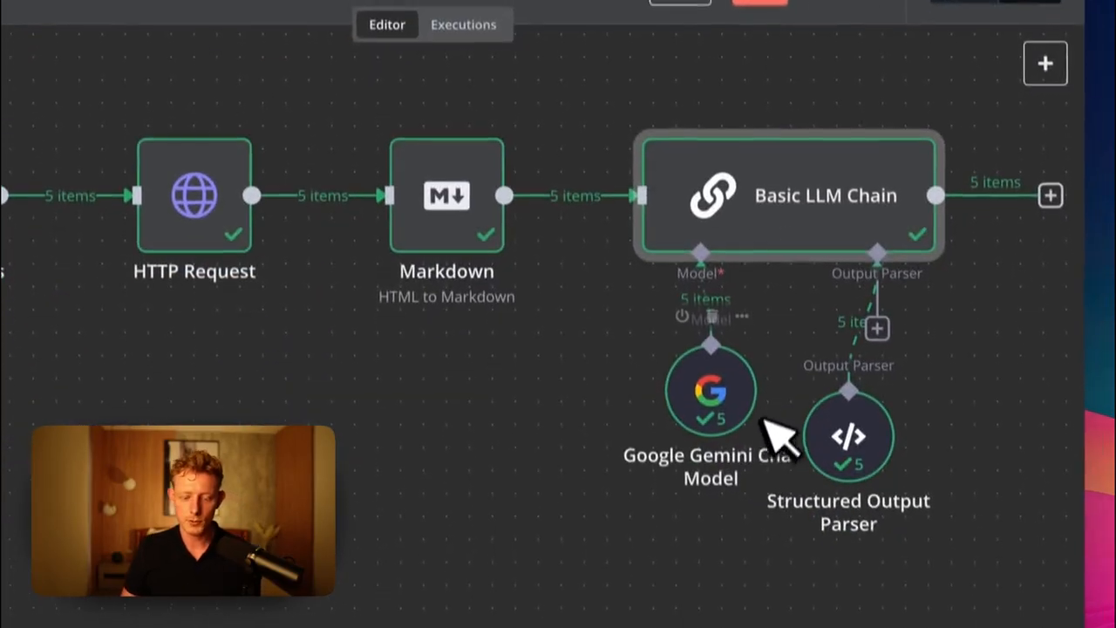
Add a Google Sheets node with the Update row in sheet action after the Basic LLM Chain
drag(984, 379, 553, 431)
click(629, 235)
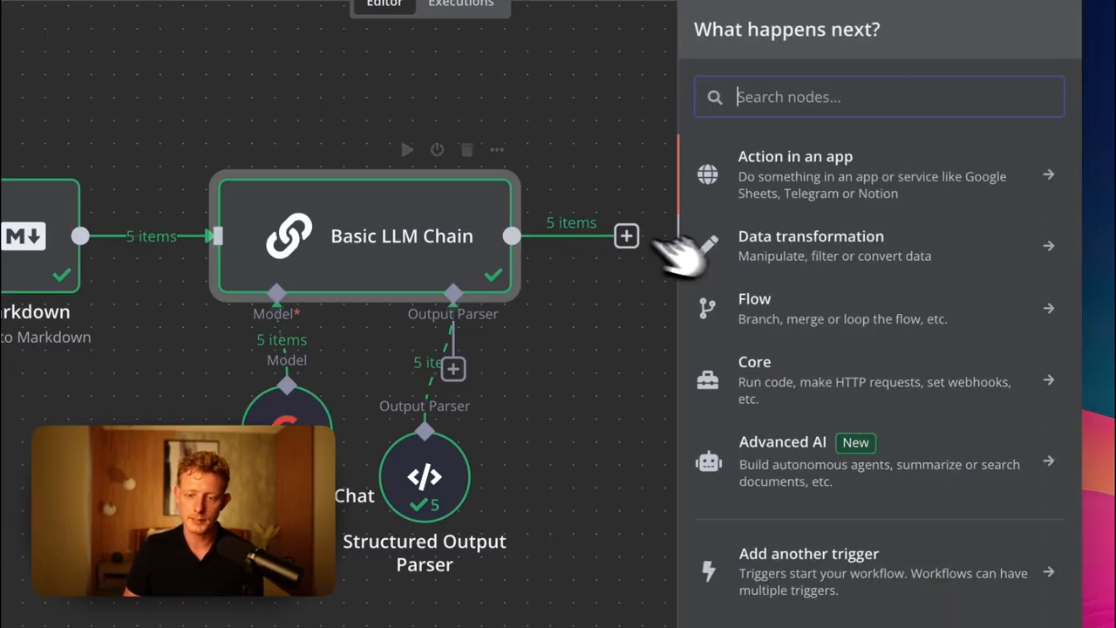
text(shee)
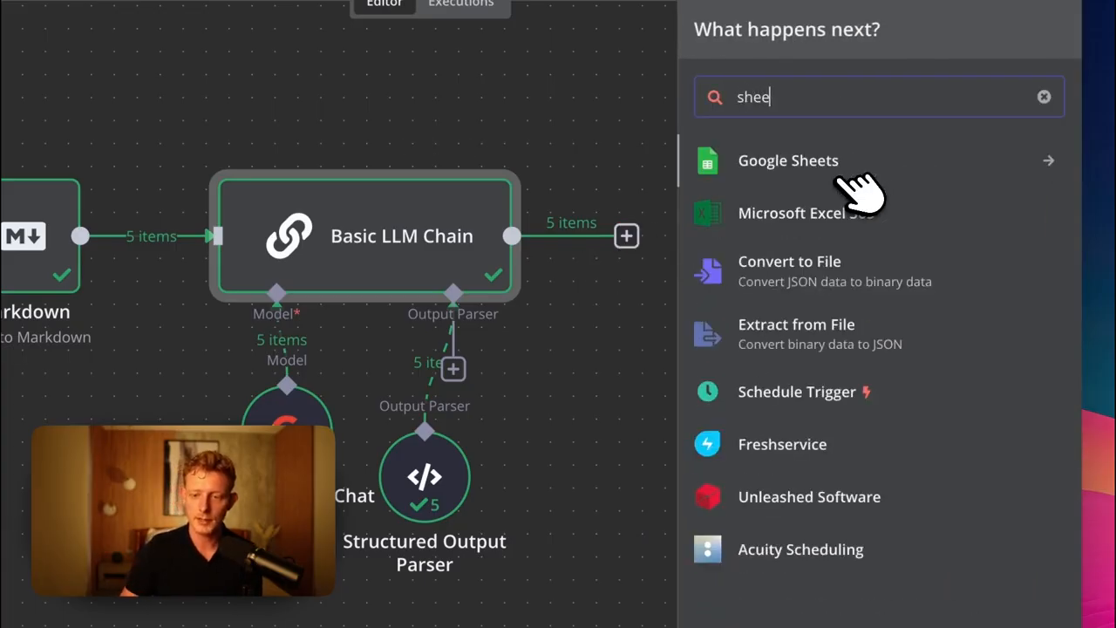
click(837, 174)
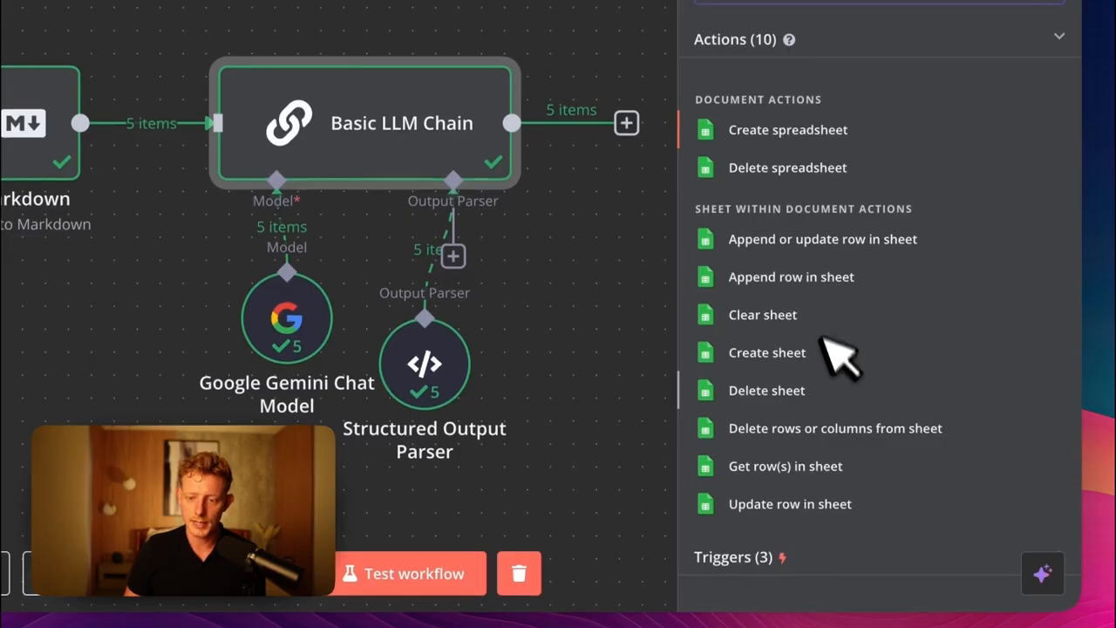
click(789, 504)
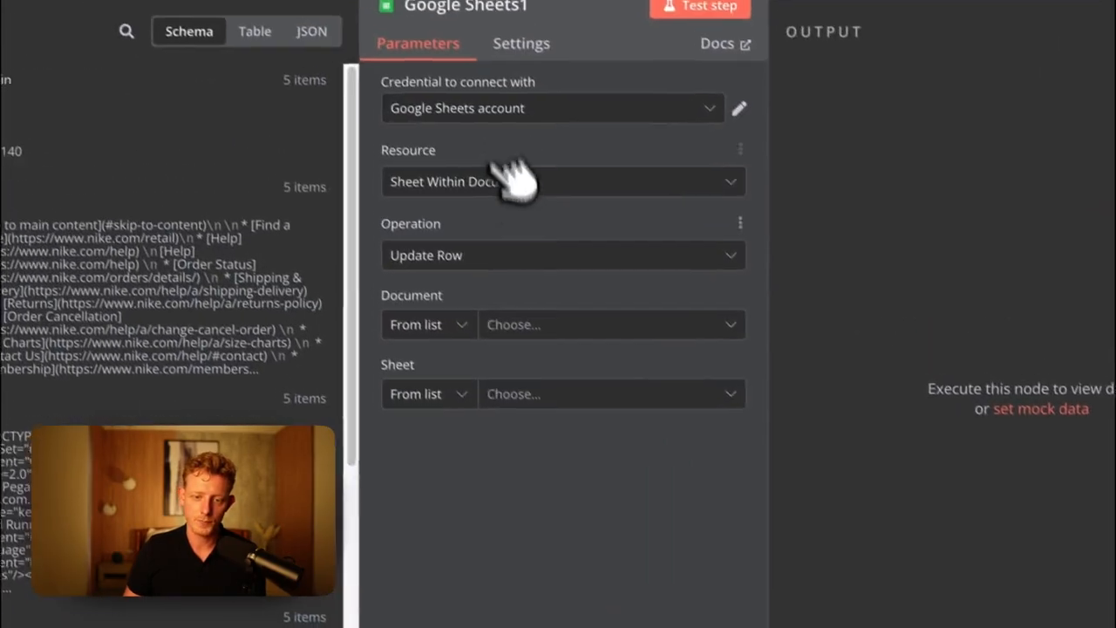
Set the update node's document to Nike Price Monitor Demo and its sheet to Nike
click(563, 326)
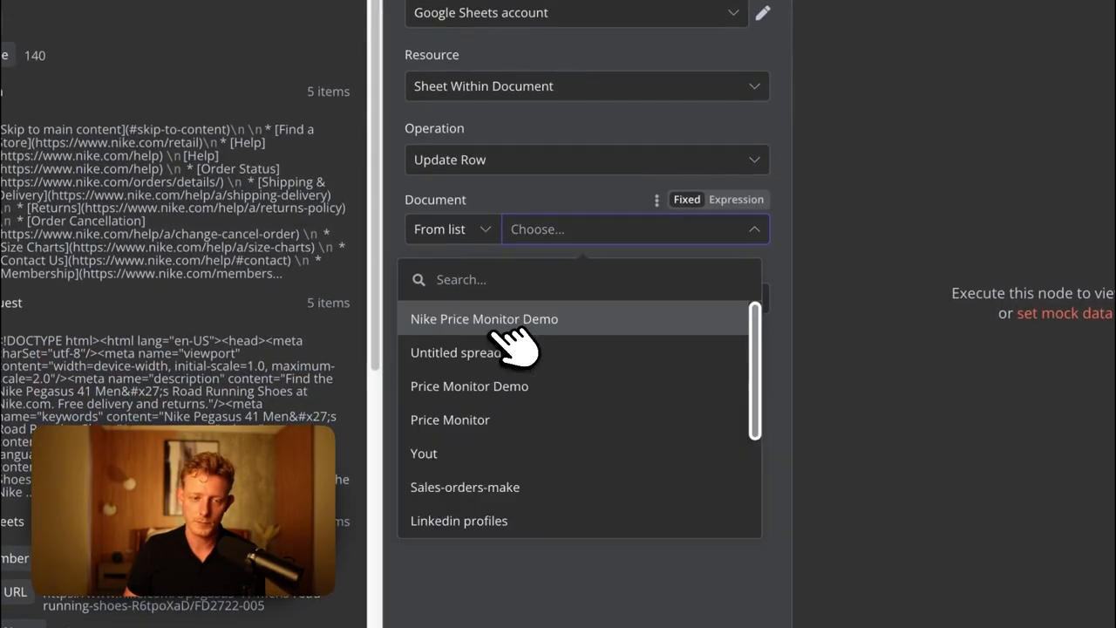
click(524, 325)
click(558, 316)
click(541, 345)
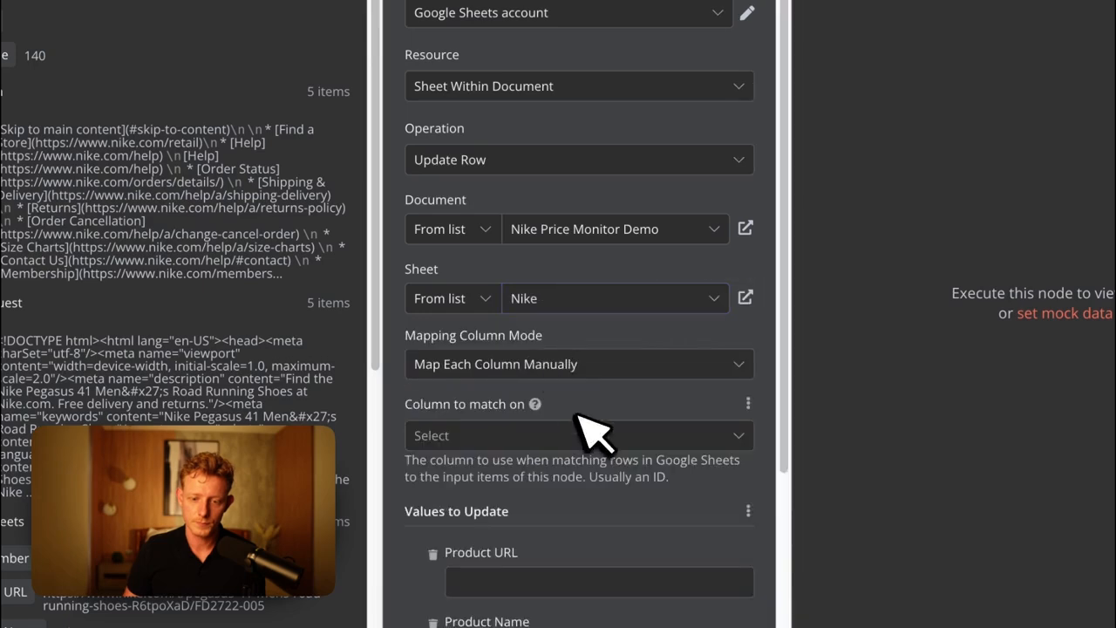
Match rows on the Product URL column and map its value to Product URL from the first Google Sheets node
scroll(610, 353, down, 4)
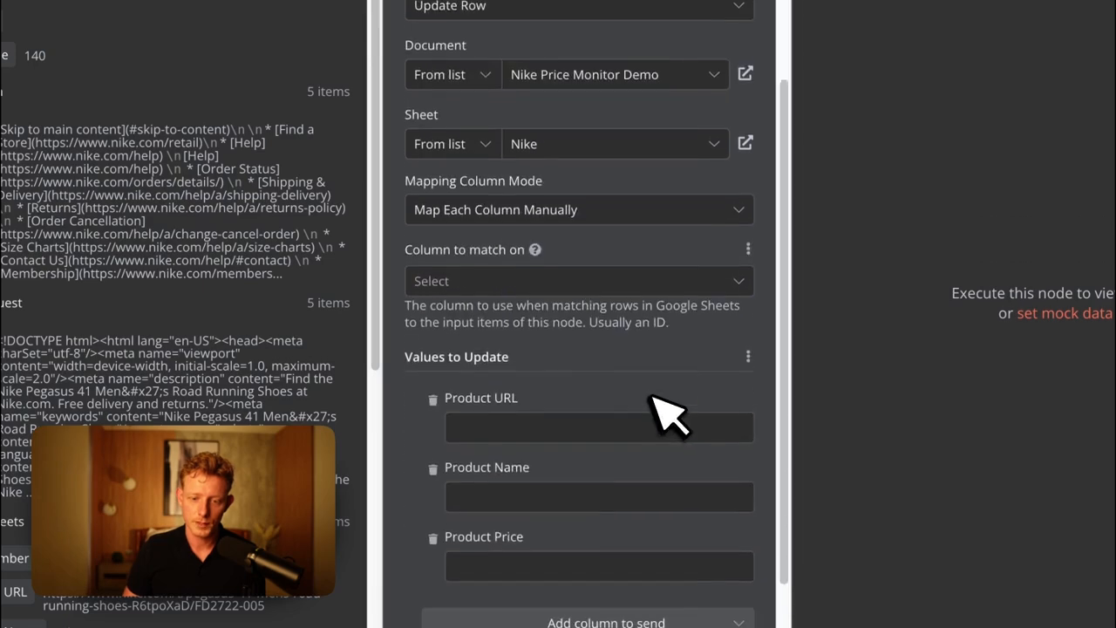
click(490, 279)
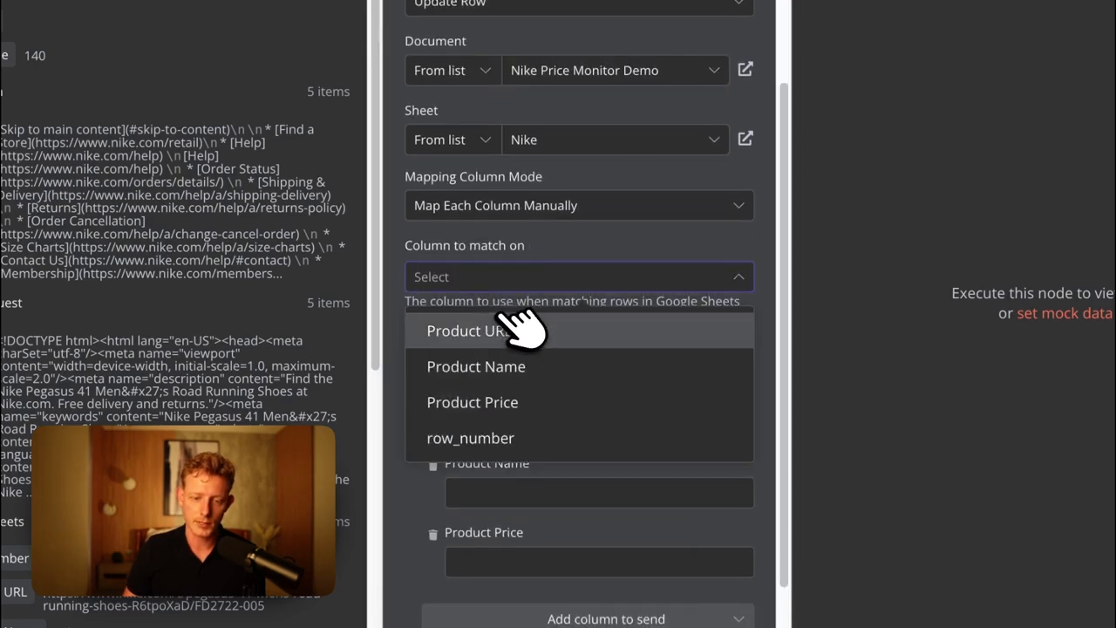
click(580, 340)
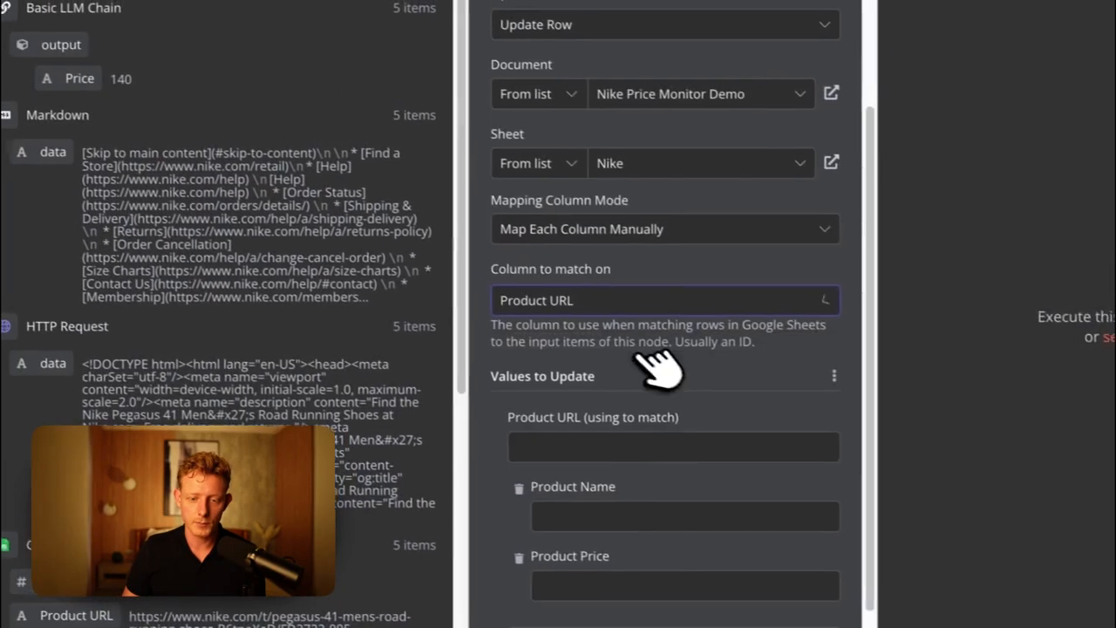
scroll(630, 307, down, 2)
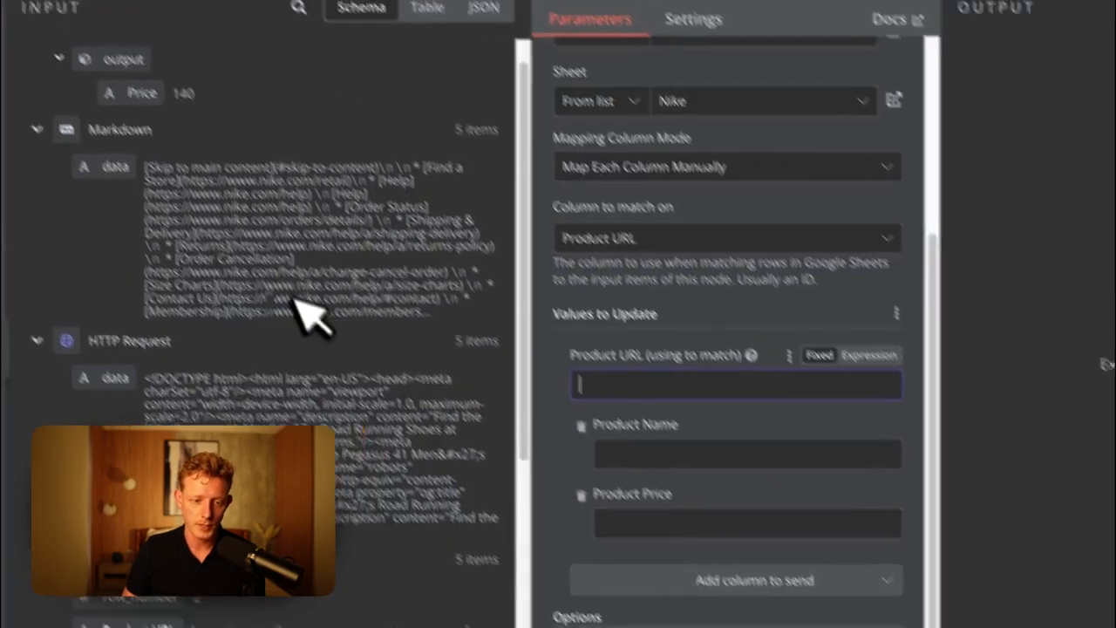
scroll(311, 311, down, 5)
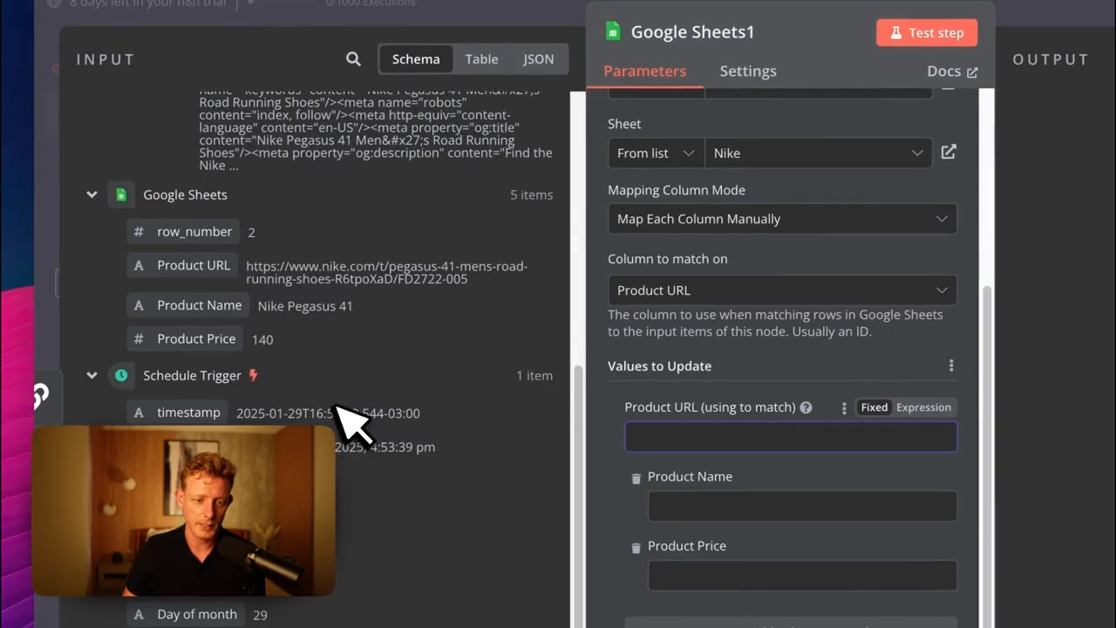
drag(203, 270, 716, 432)
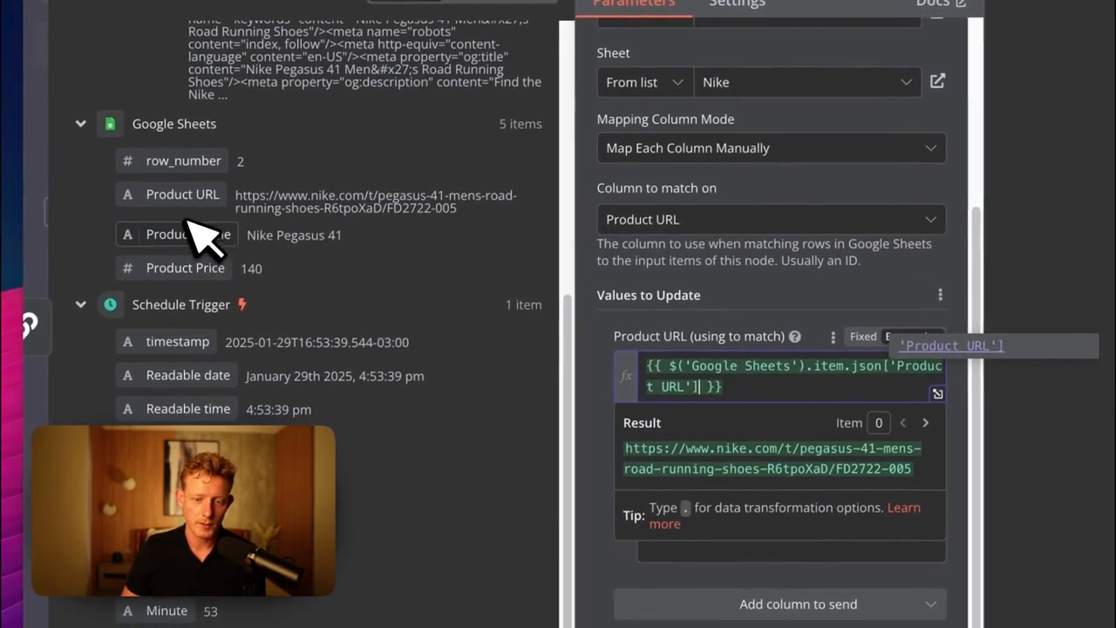
click(559, 329)
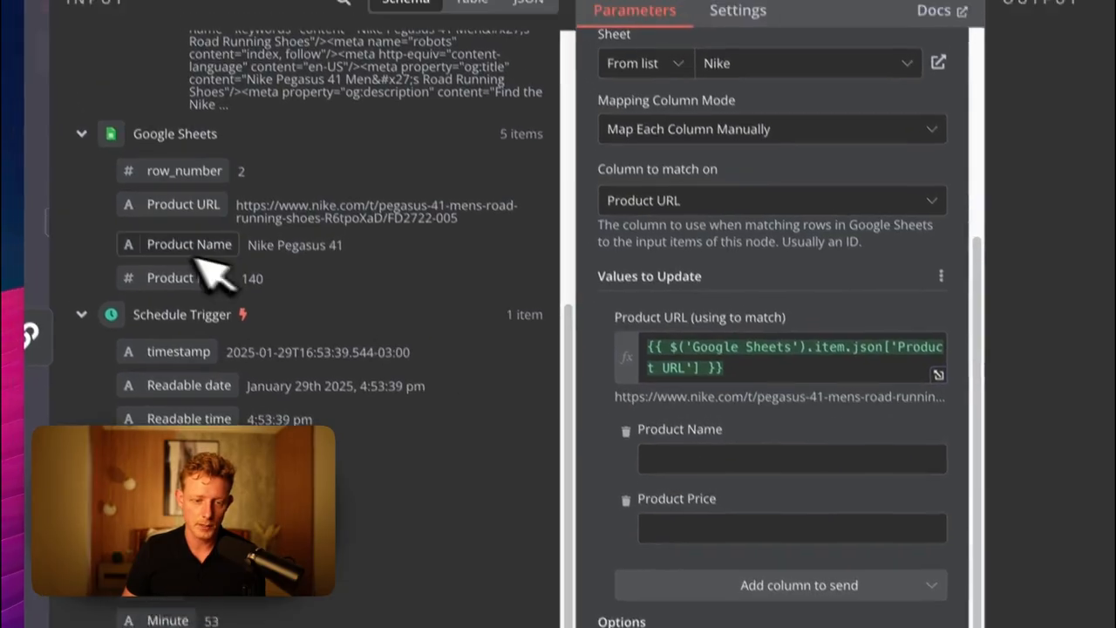
Map Product Name to the first Google Sheets node's Product Name and Product Price to the Basic LLM Chain's output Price
drag(186, 233, 748, 476)
drag(693, 449, 696, 447)
scroll(262, 229, up, 10)
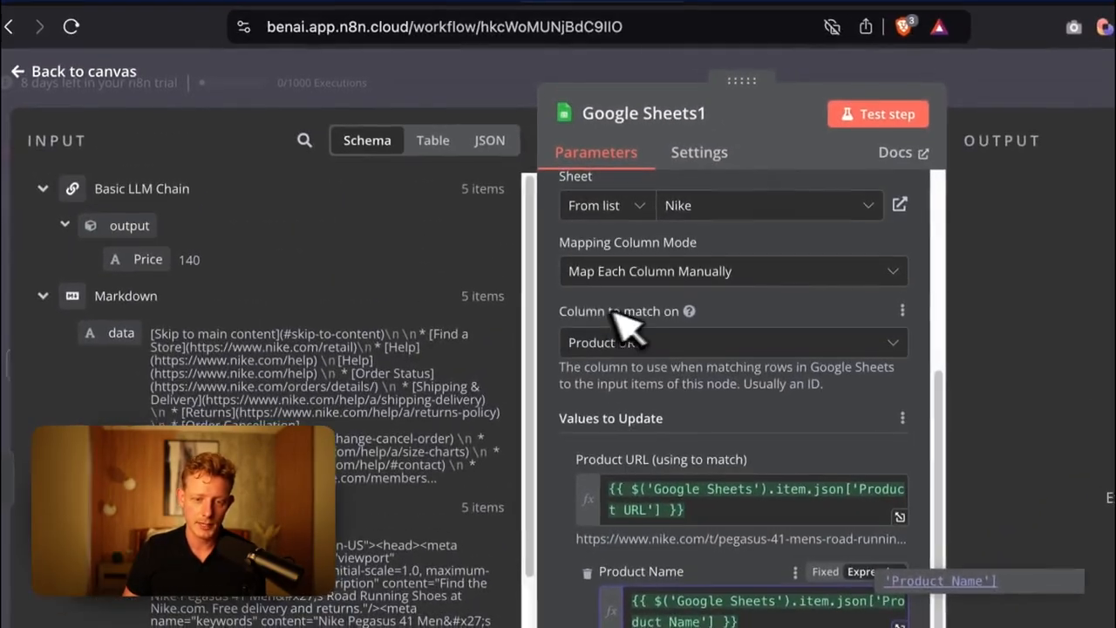
click(640, 234)
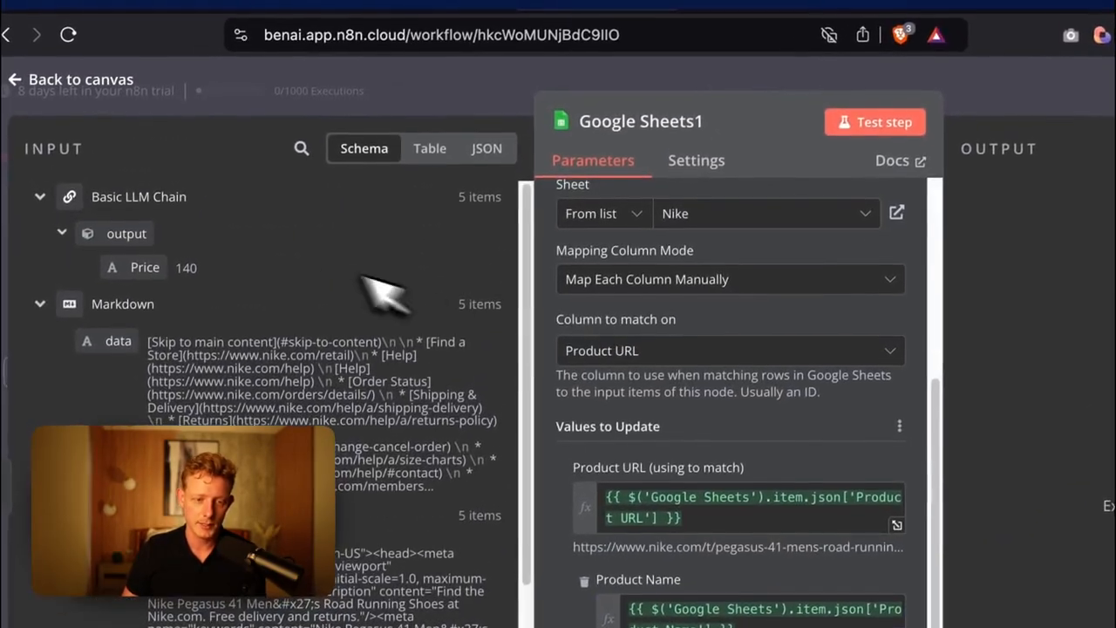
drag(196, 234, 767, 627)
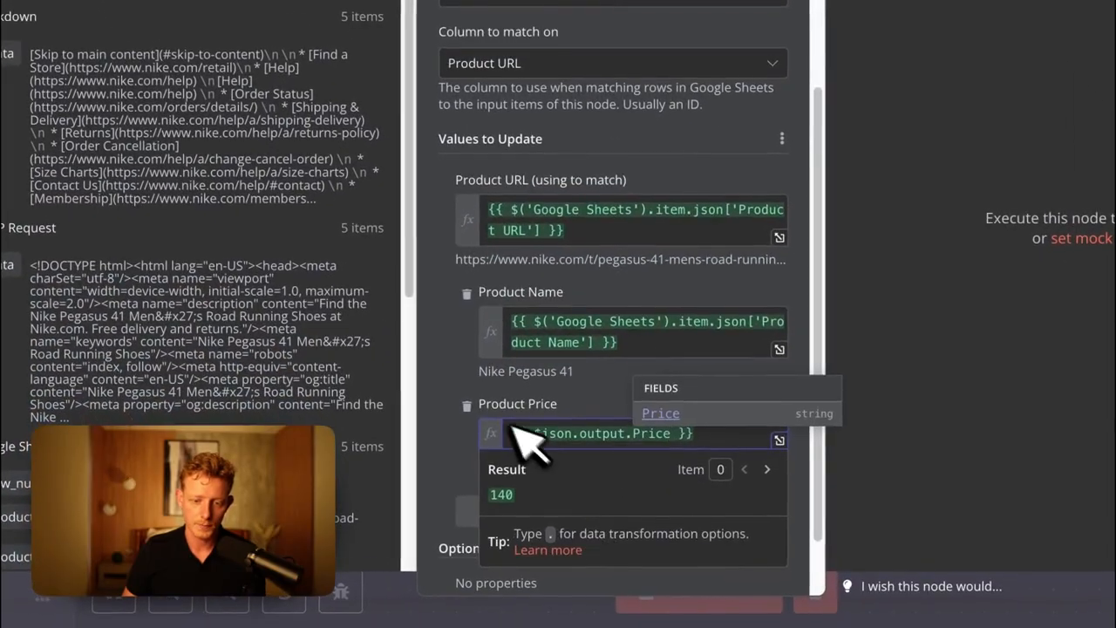
click(449, 376)
scroll(462, 390, down, 2)
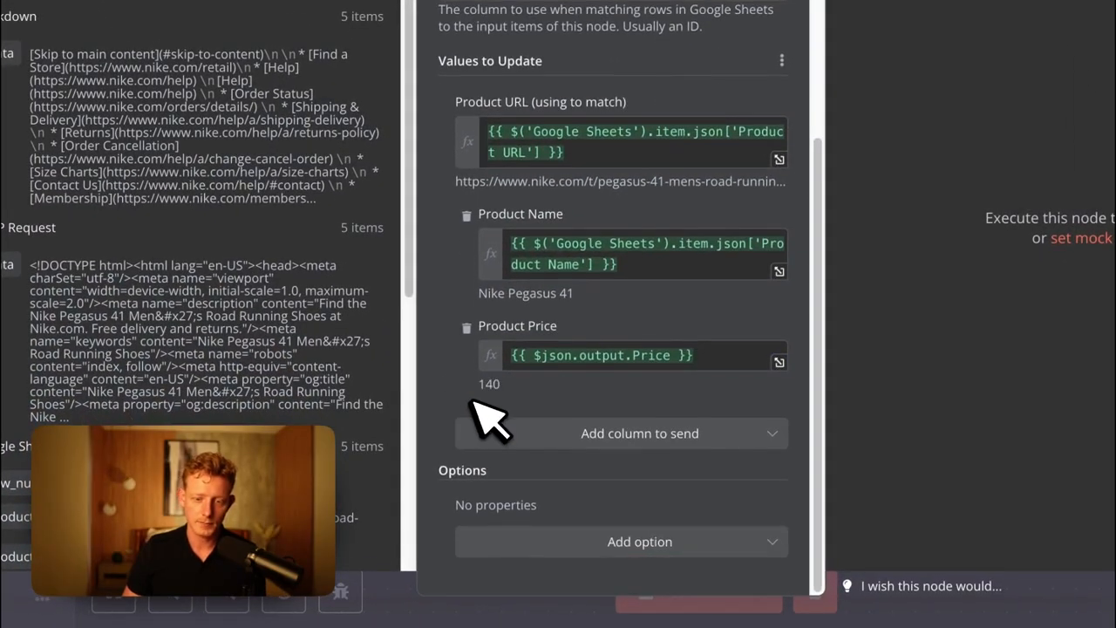
Test the row update node, review the product prices in its output, and return to the canvas
scroll(468, 394, up, 5)
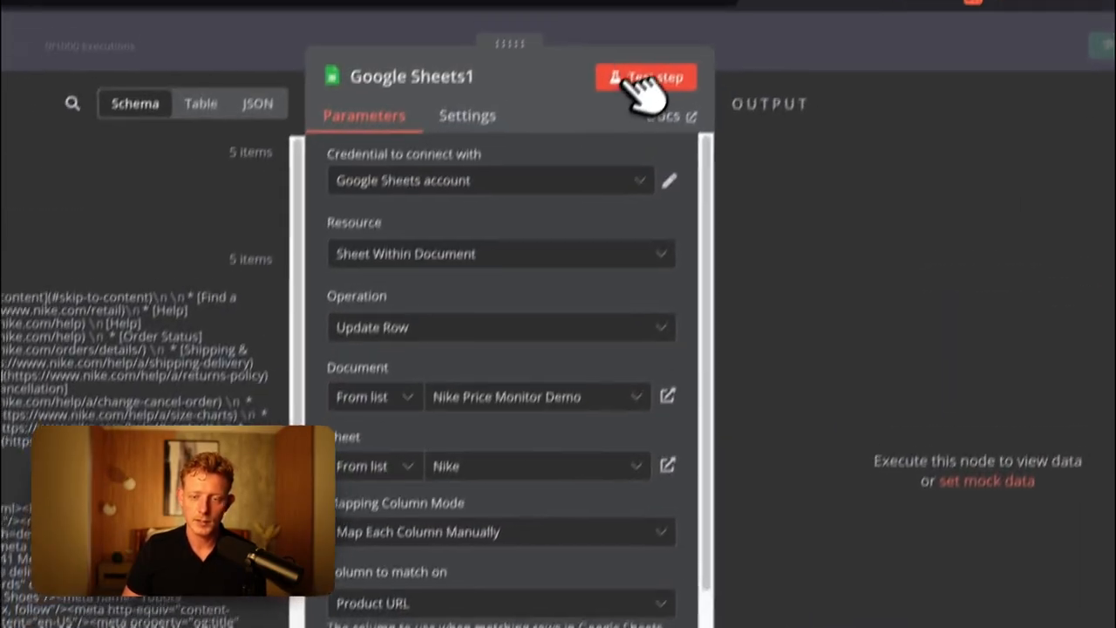
click(641, 78)
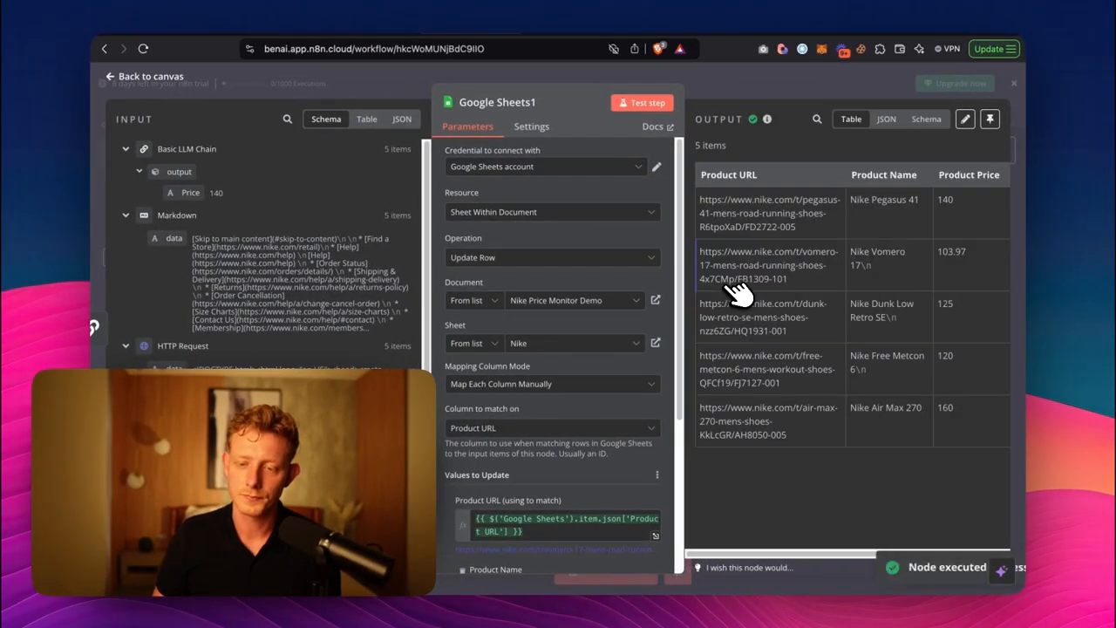
drag(926, 198, 965, 423)
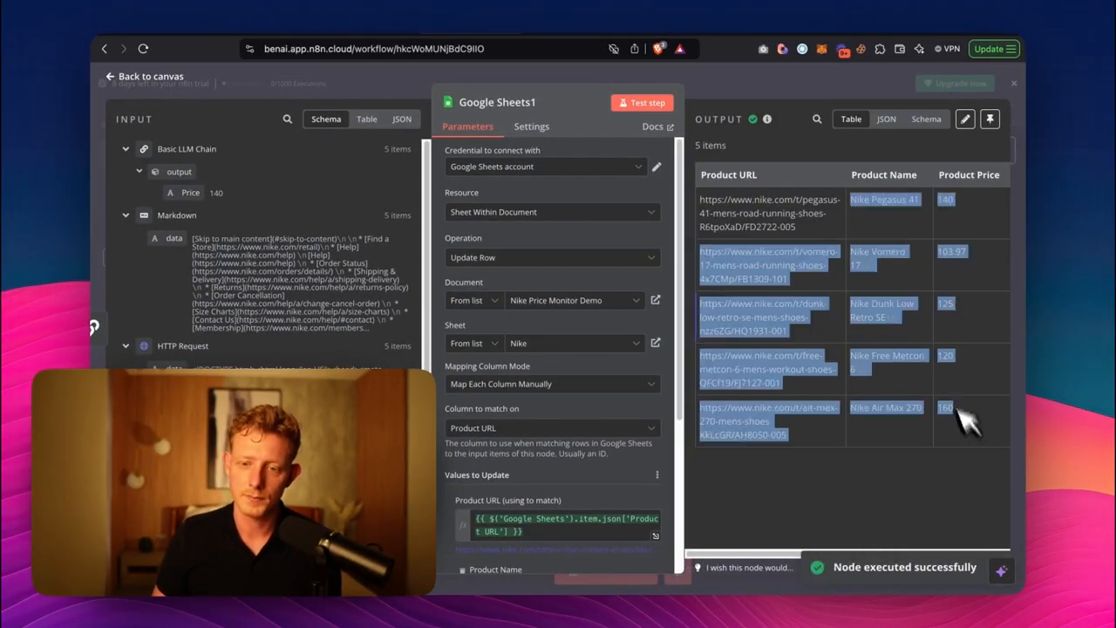
click(741, 91)
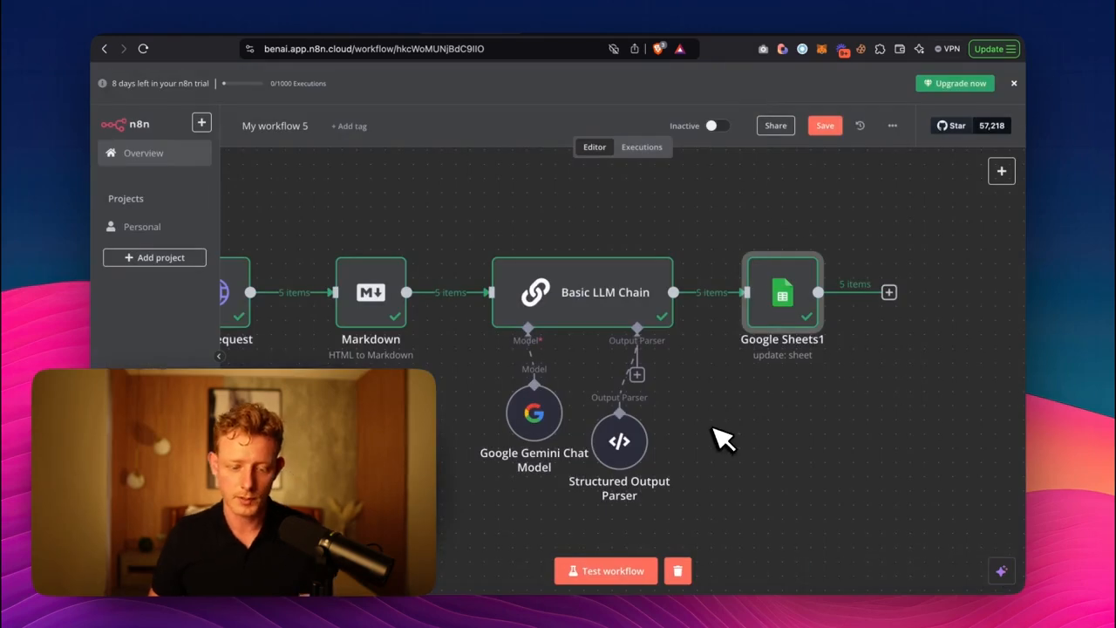
Add a Google Sheets node with the Get row(s) in sheet action as a second branch from the Schedule Trigger
scroll(397, 483, down, 5)
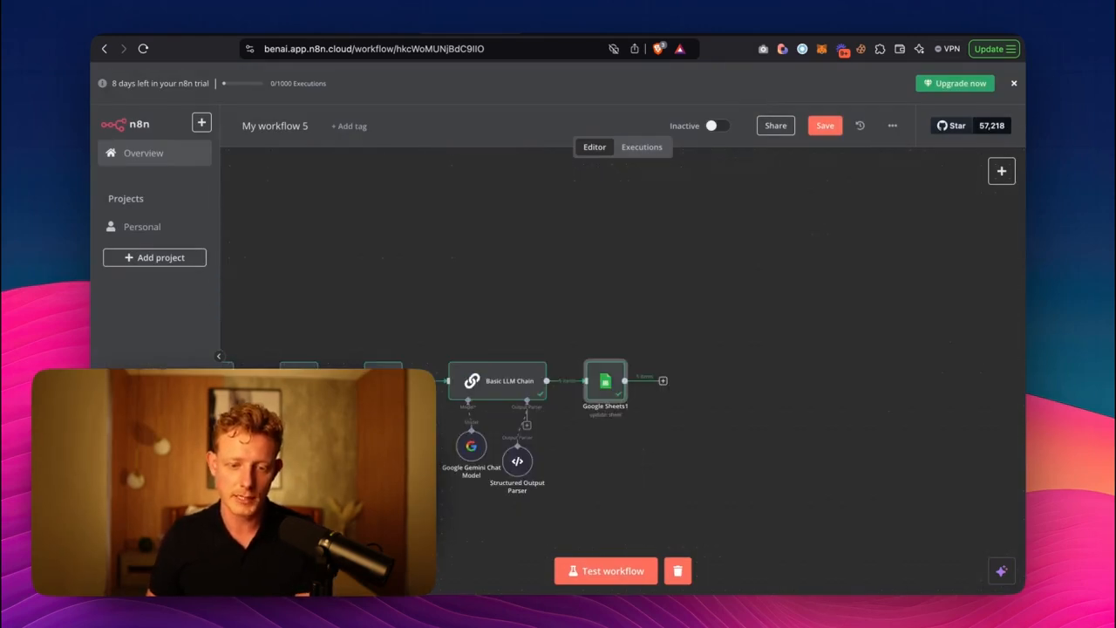
scroll(491, 428, down, 5)
scroll(491, 428, left, 5)
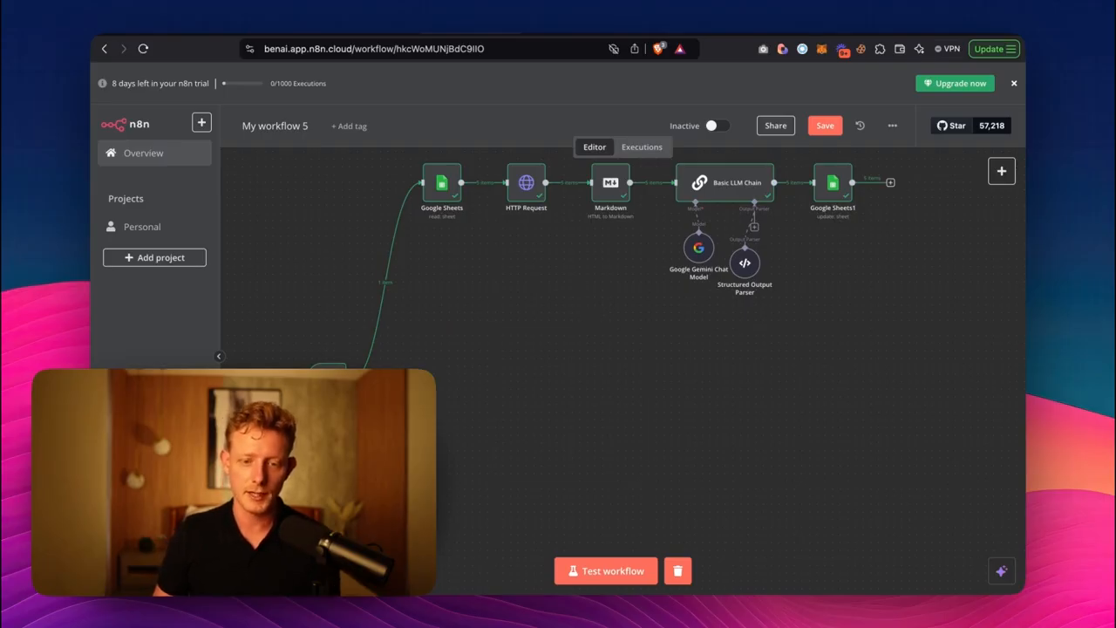
key(Tab)
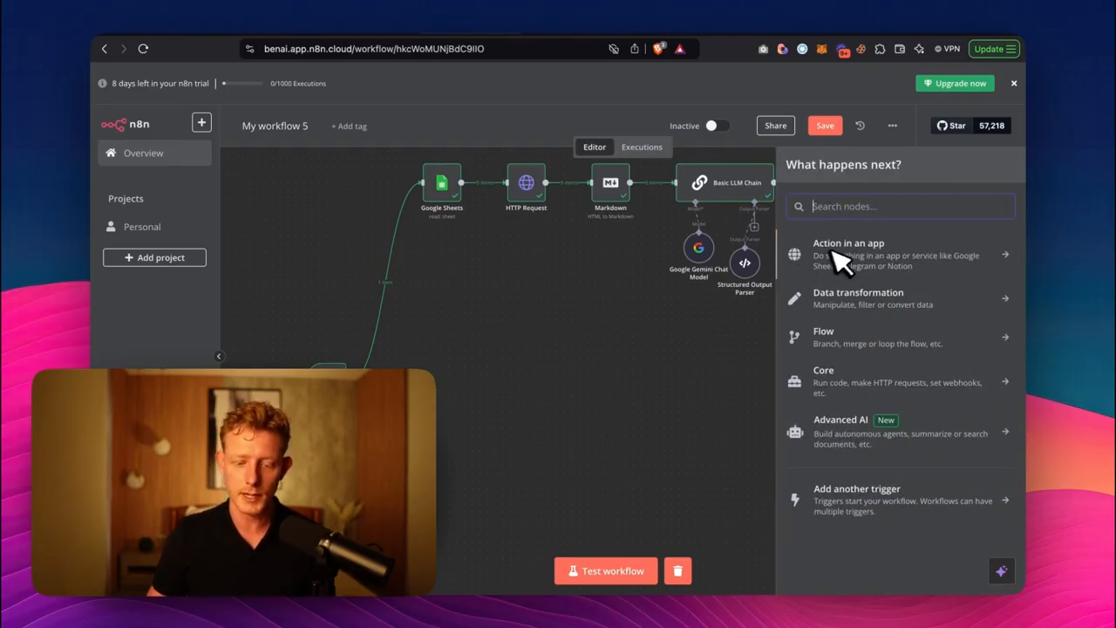
text(sheet)
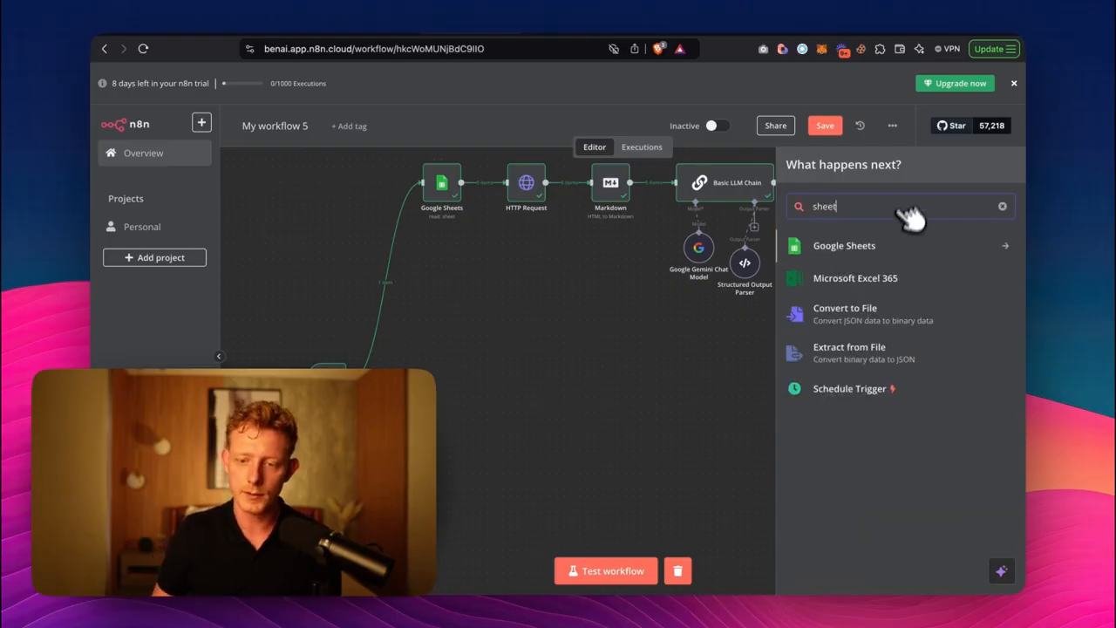
click(904, 247)
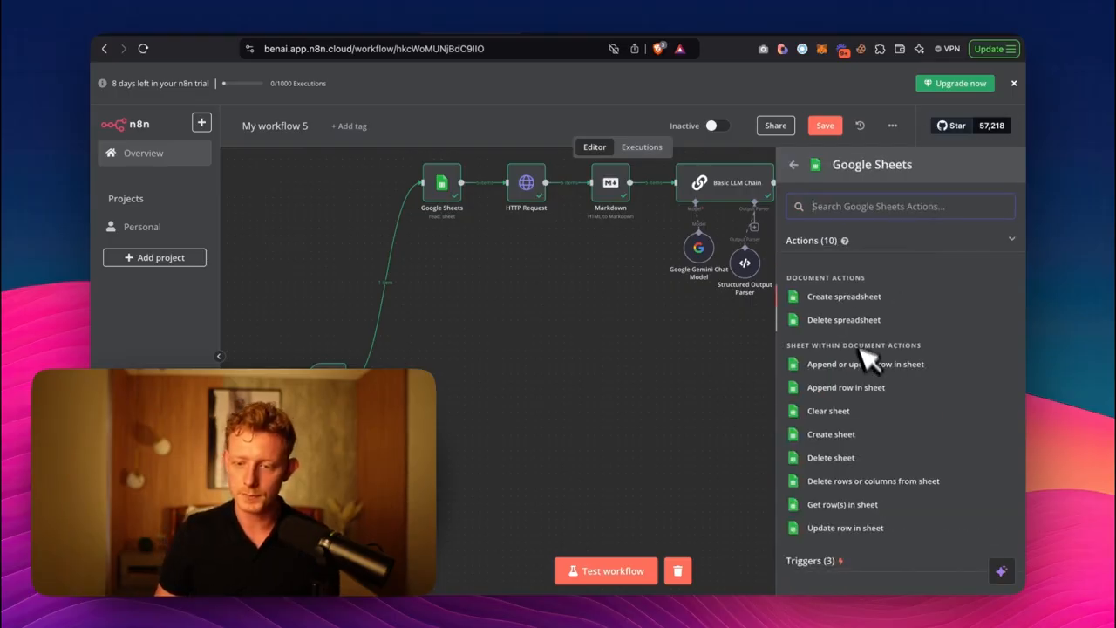
click(842, 505)
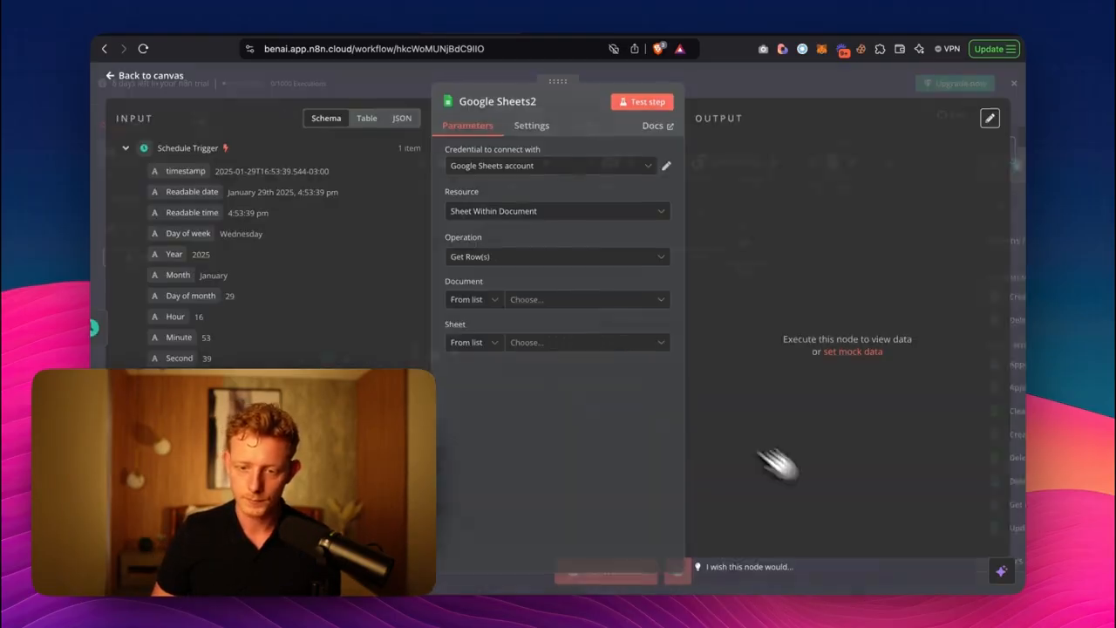
Set the node to read the Sporting Goods sheet of the Nike Price Monitor Demo document, test it and return to the canvas
click(524, 300)
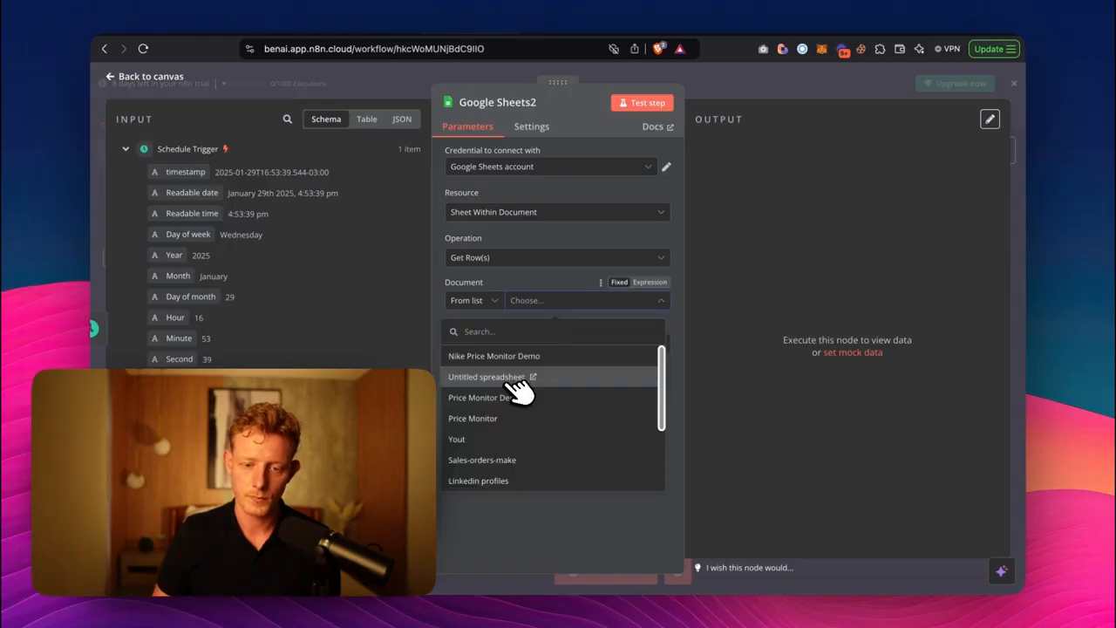
click(510, 357)
click(543, 346)
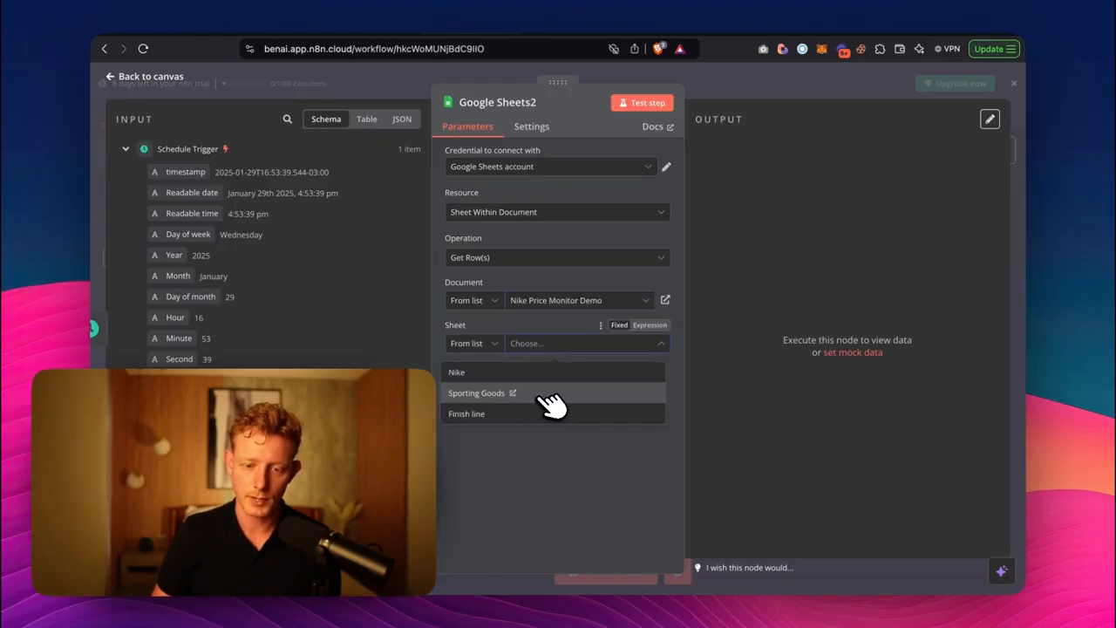
click(508, 396)
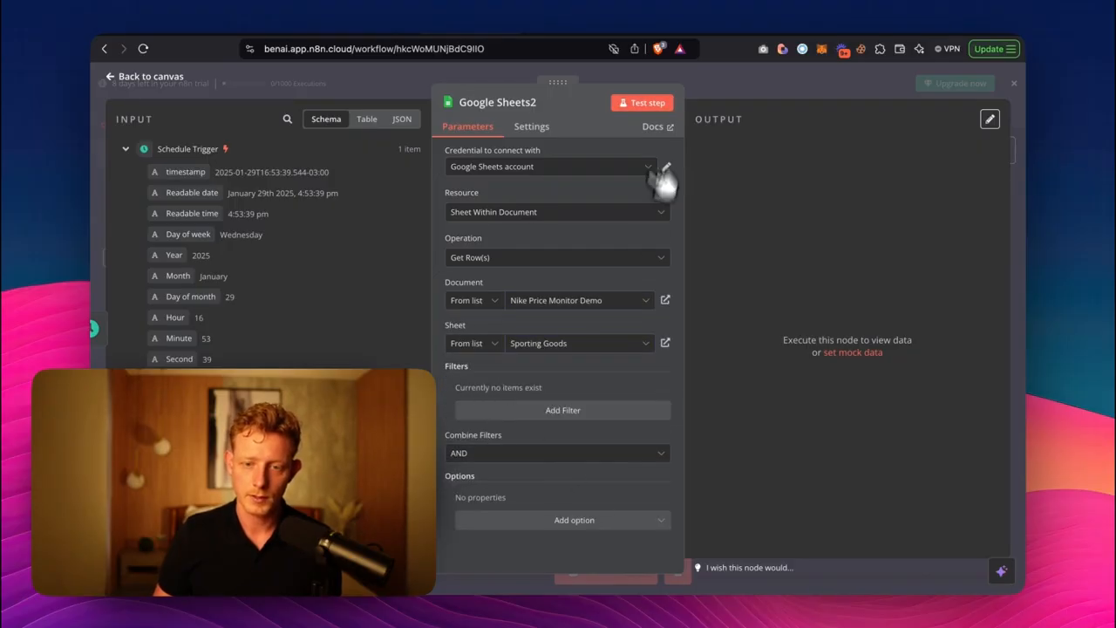
click(641, 103)
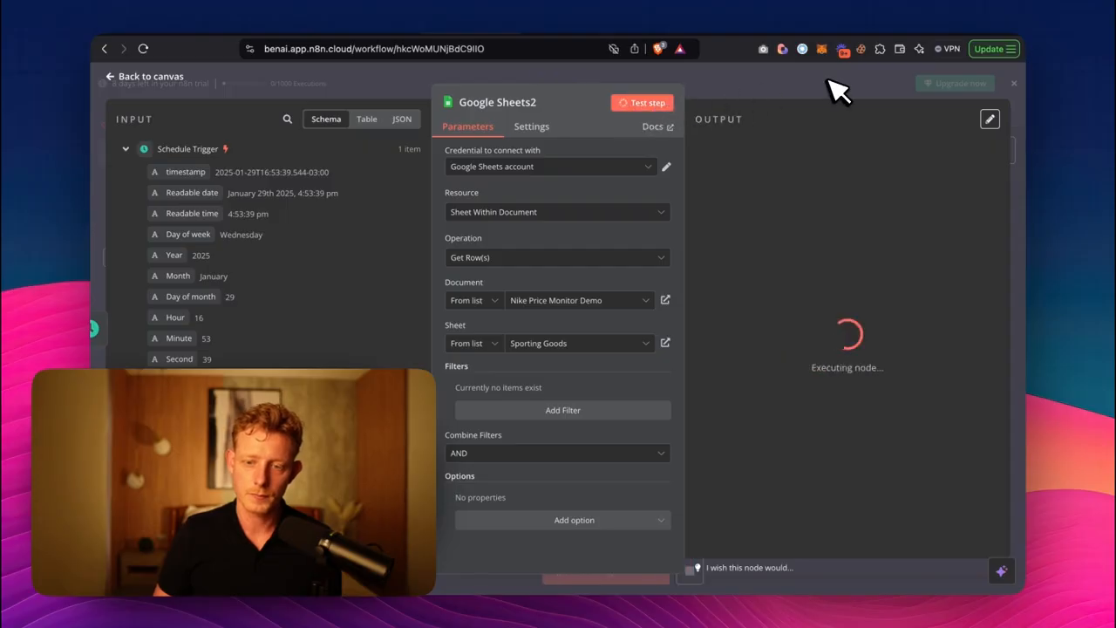
click(833, 90)
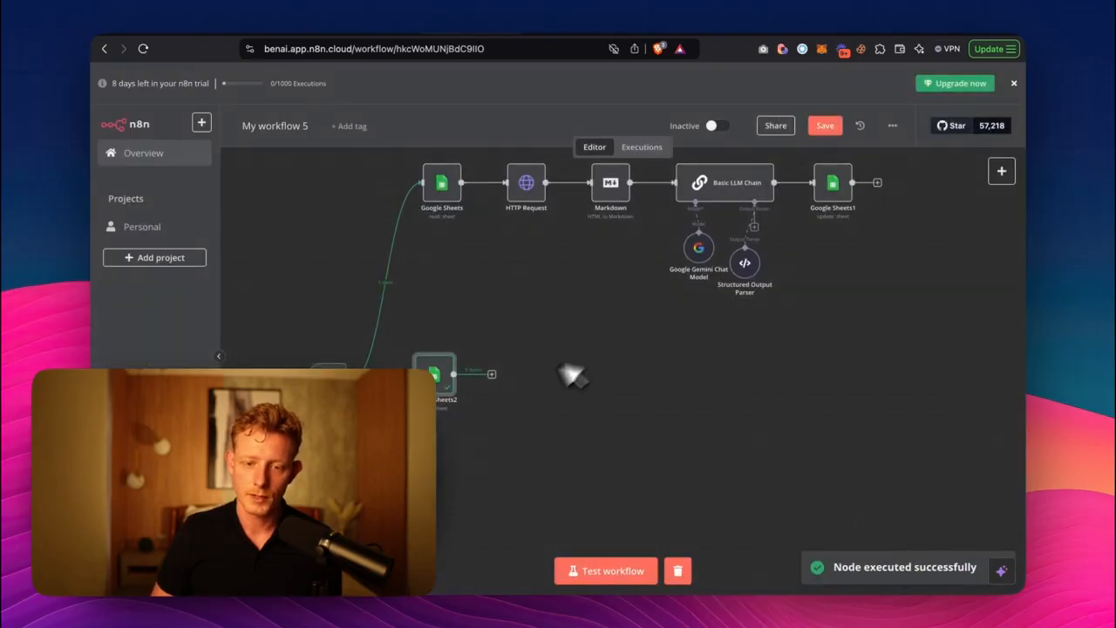
Add a Split Out node after the Sporting Goods sheet node and set Product URL as its field to split out
click(492, 374)
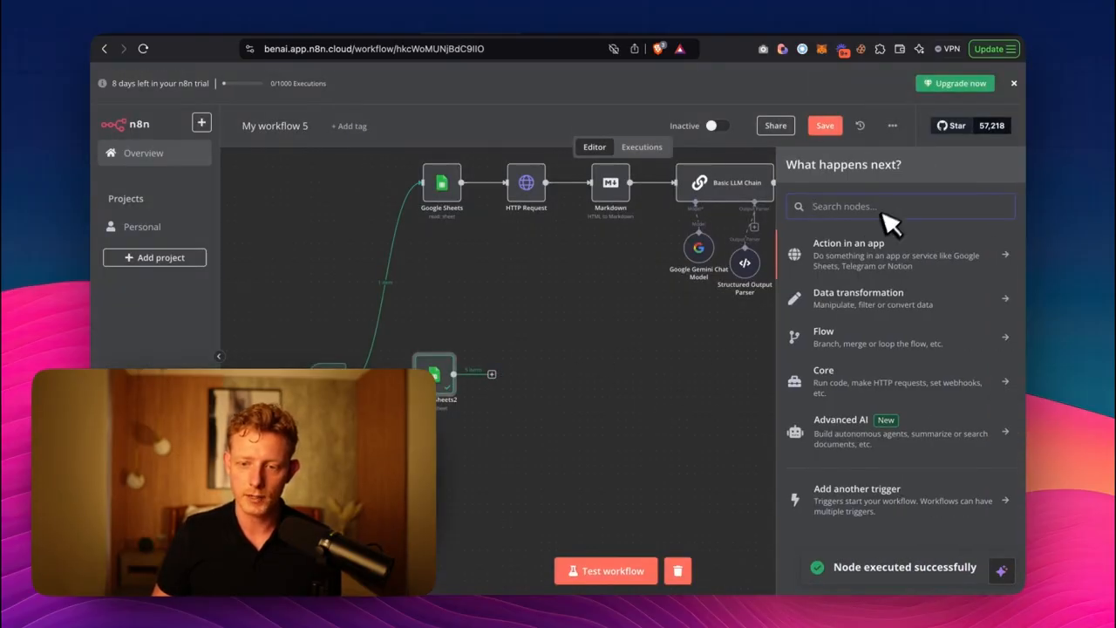
text(split)
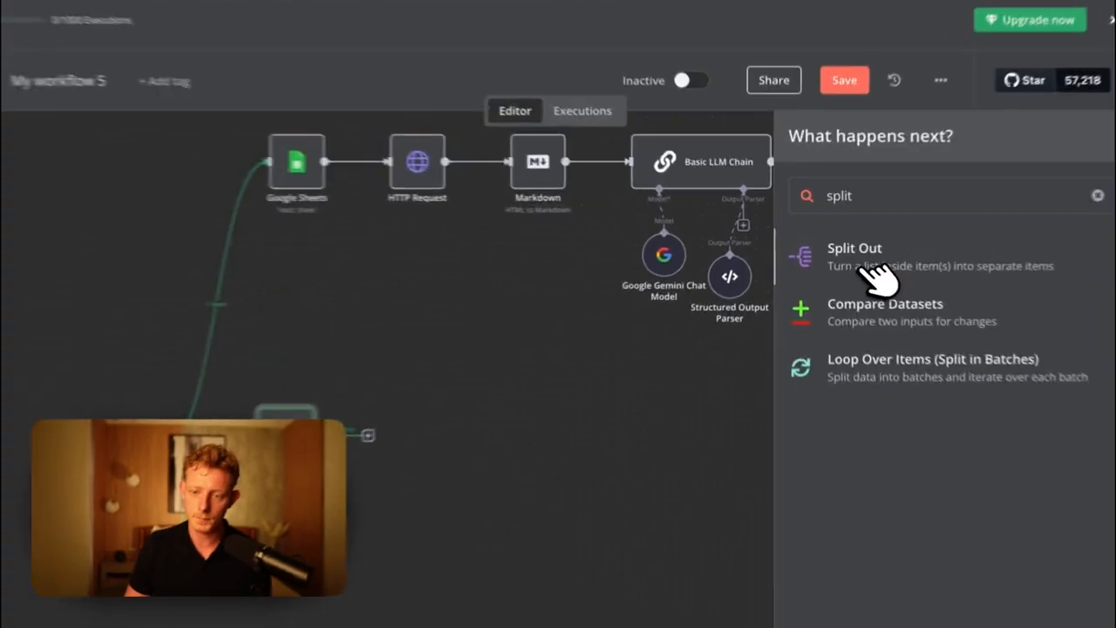
click(832, 249)
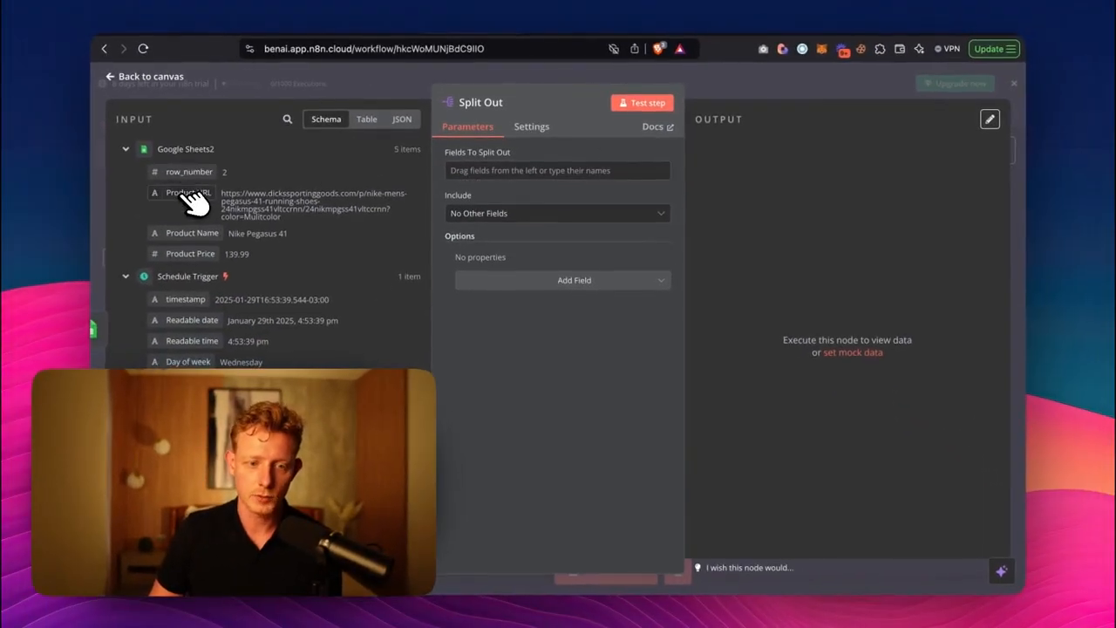
drag(179, 200, 501, 178)
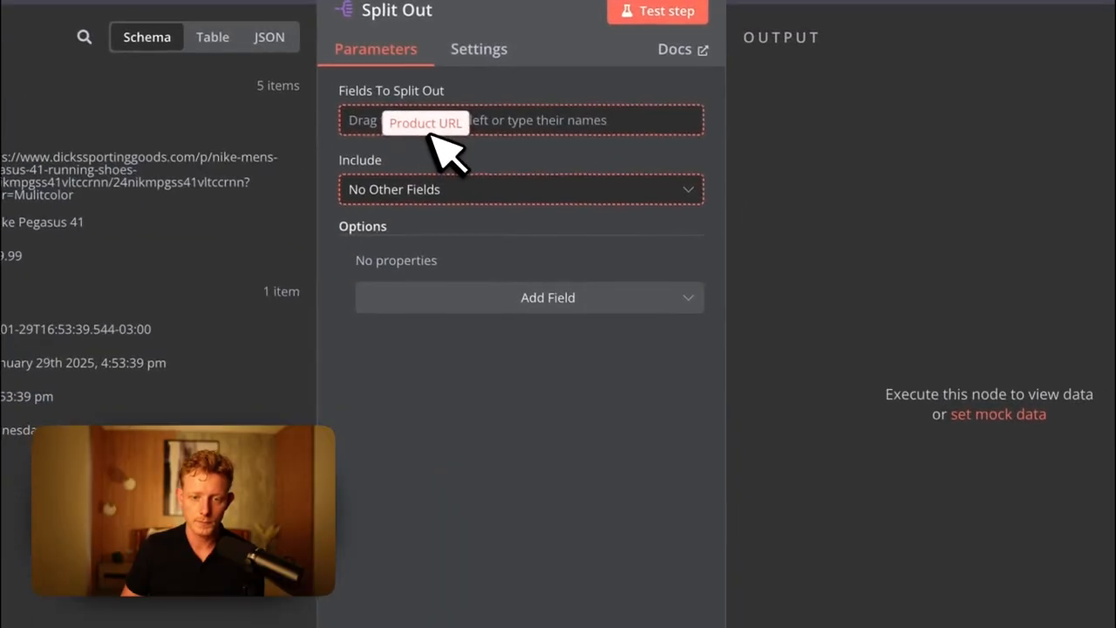
drag(429, 133, 442, 136)
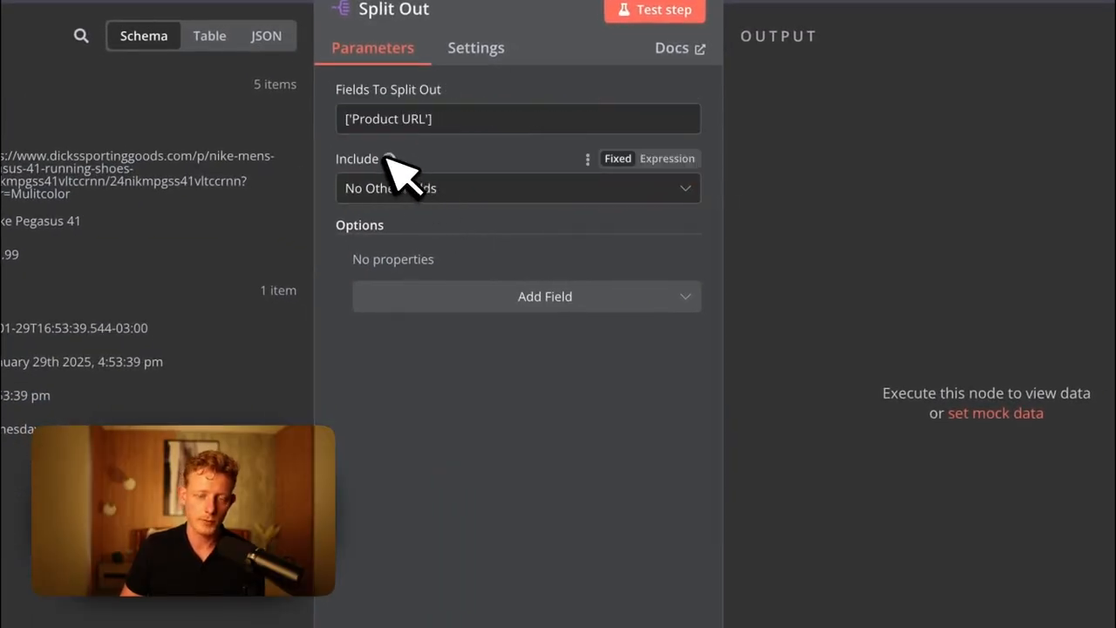
Keep the Split Out node's Include option at No Other Fields, test the node and return to the canvas
click(470, 186)
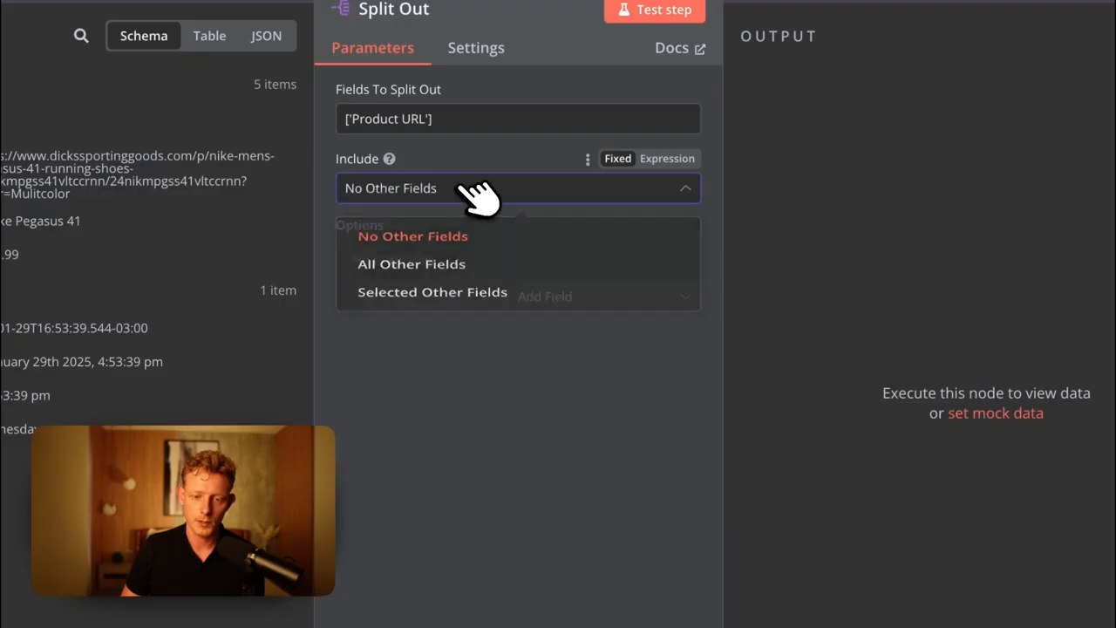
click(462, 186)
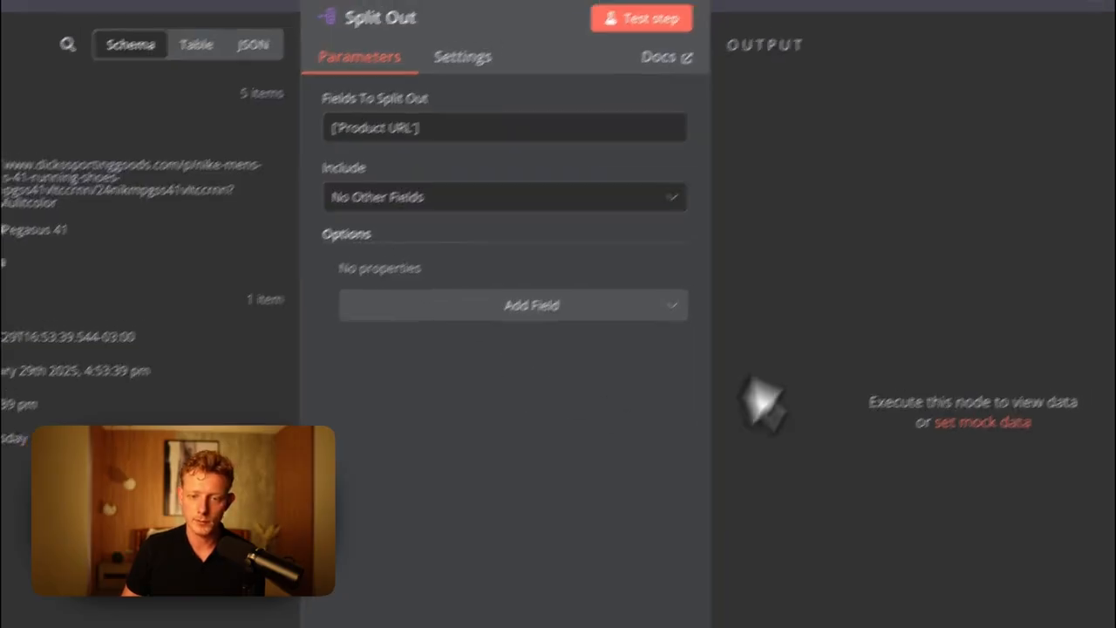
click(665, 13)
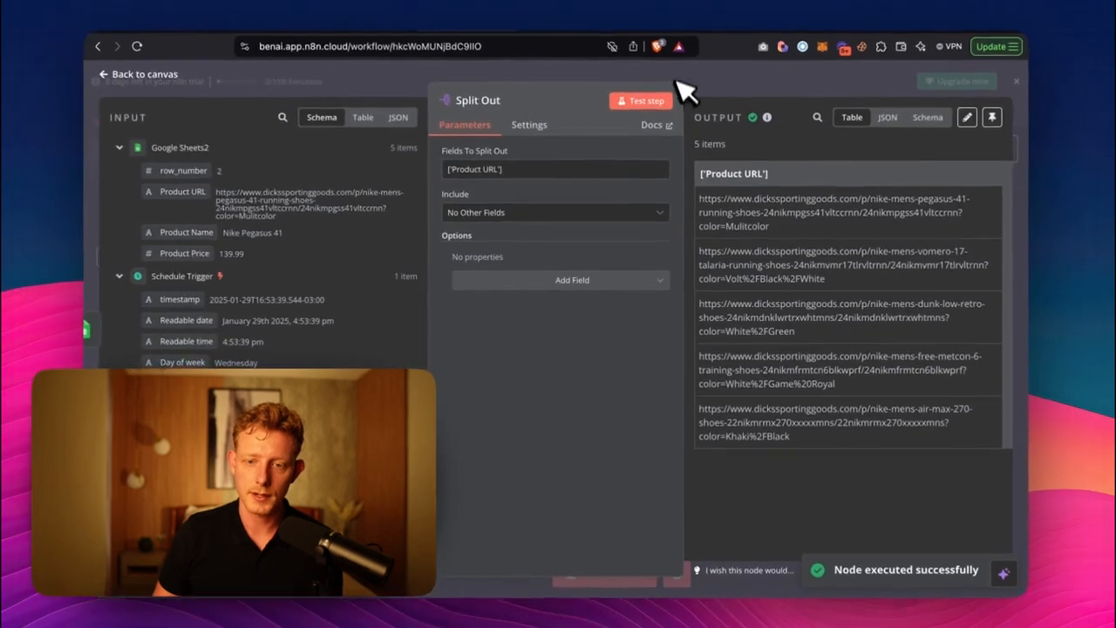
click(690, 66)
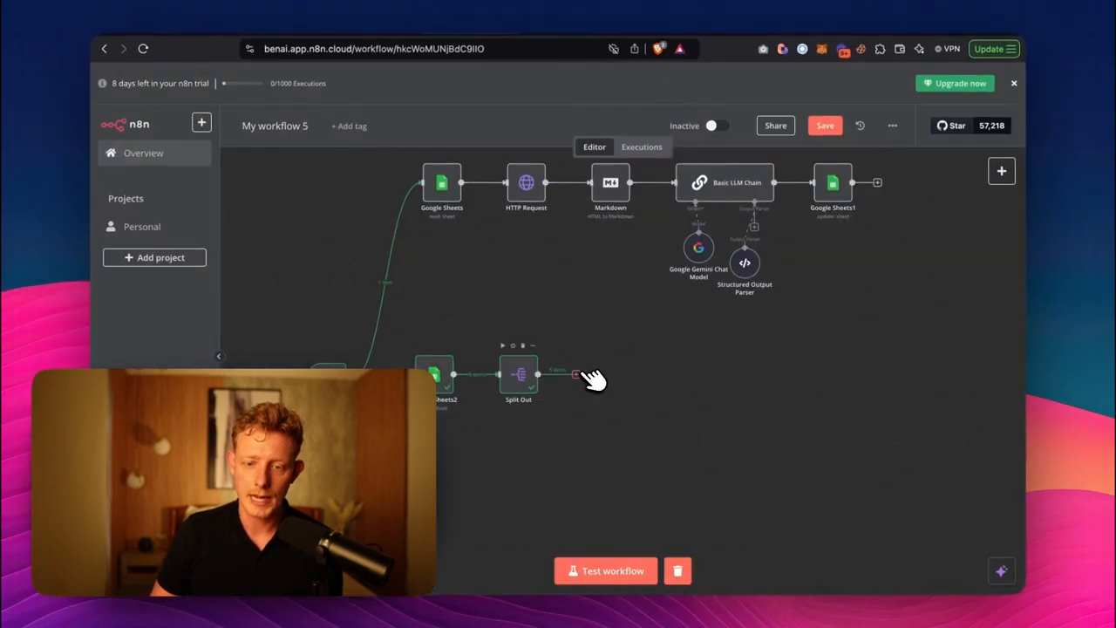
Add a Loop Over Items node after Split Out, keep its batch size at 1 and return to the canvas
click(576, 374)
text(lo)
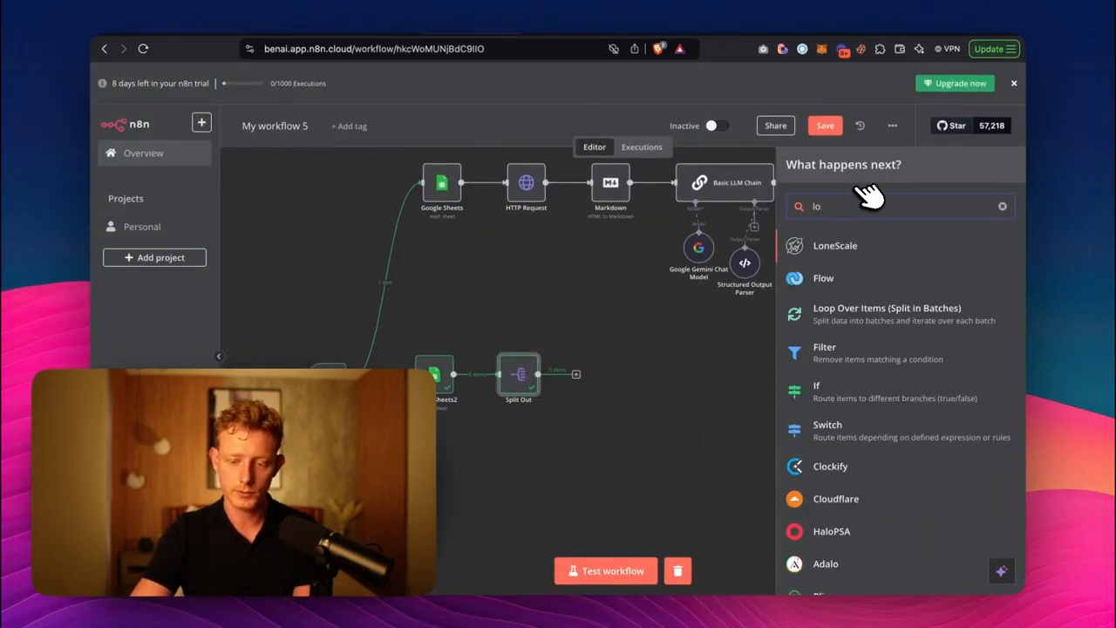
text(op)
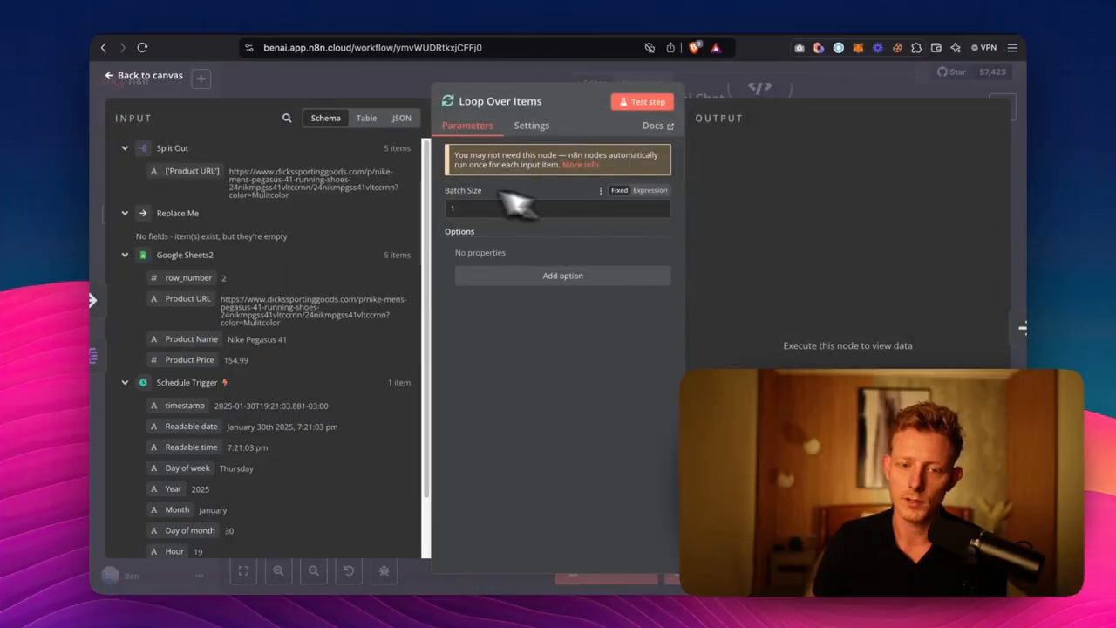
click(771, 72)
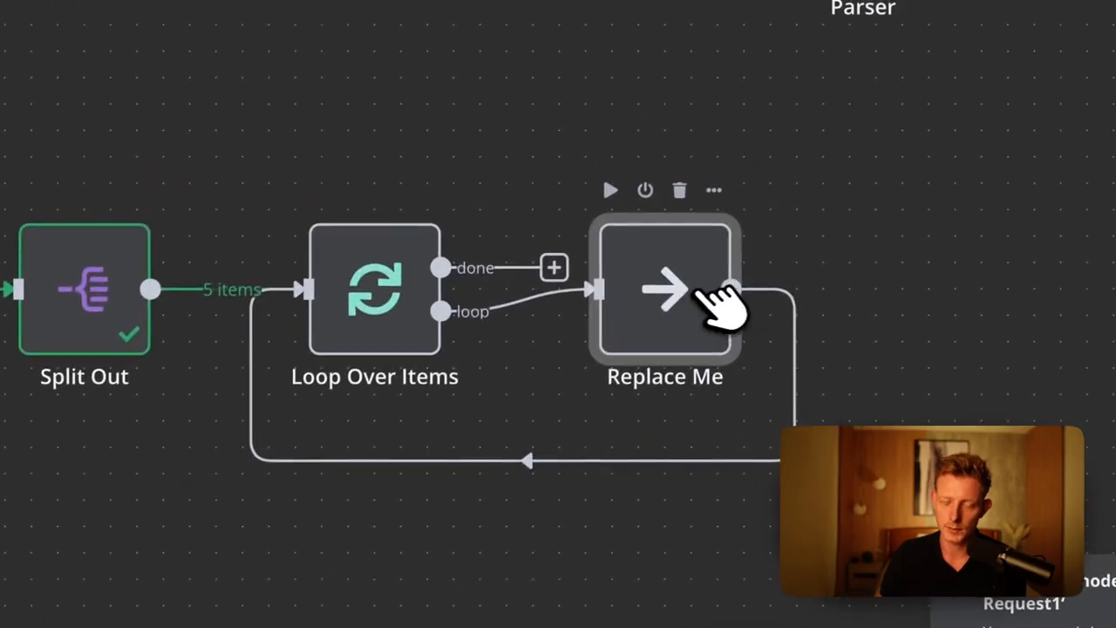
Delete the Replace Me placeholder node from the Loop Over Items loop
drag(891, 185, 912, 211)
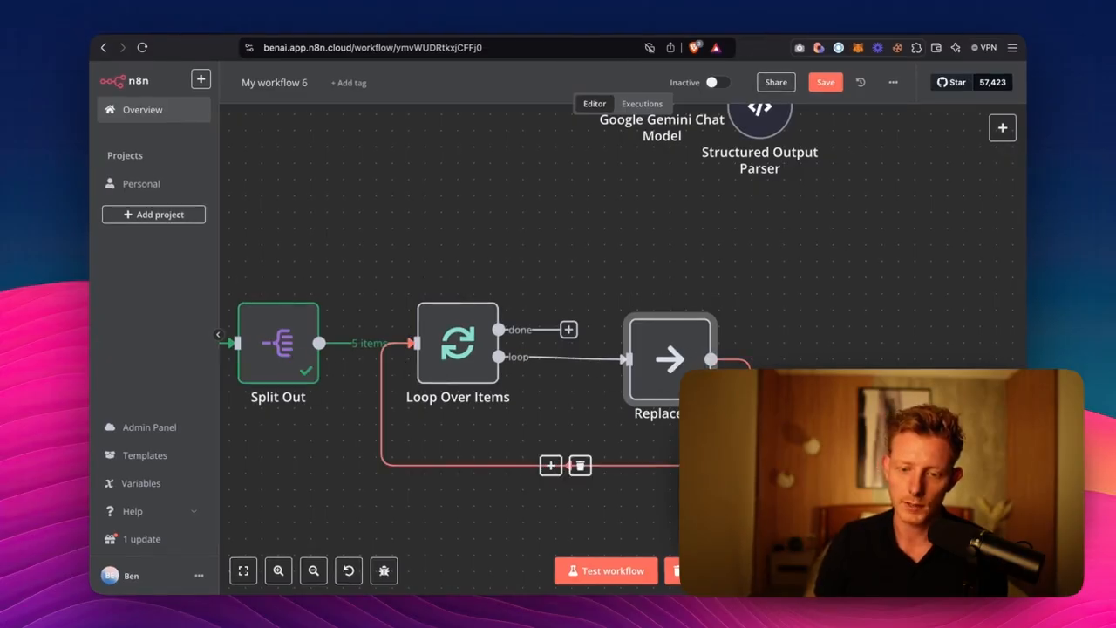
drag(567, 327, 608, 274)
drag(645, 235, 645, 236)
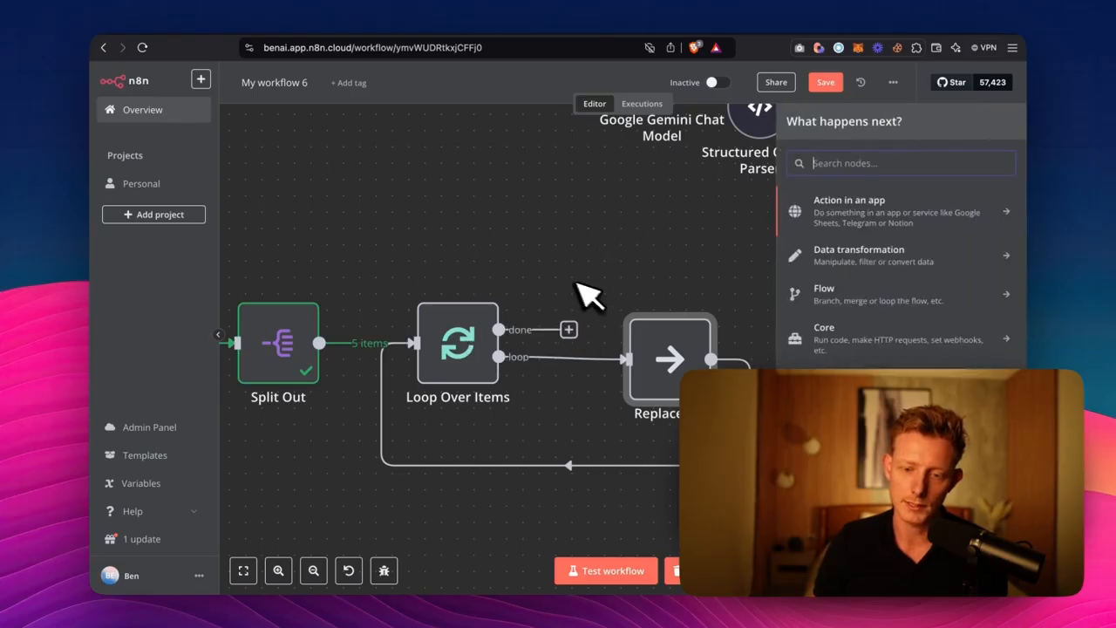
click(565, 321)
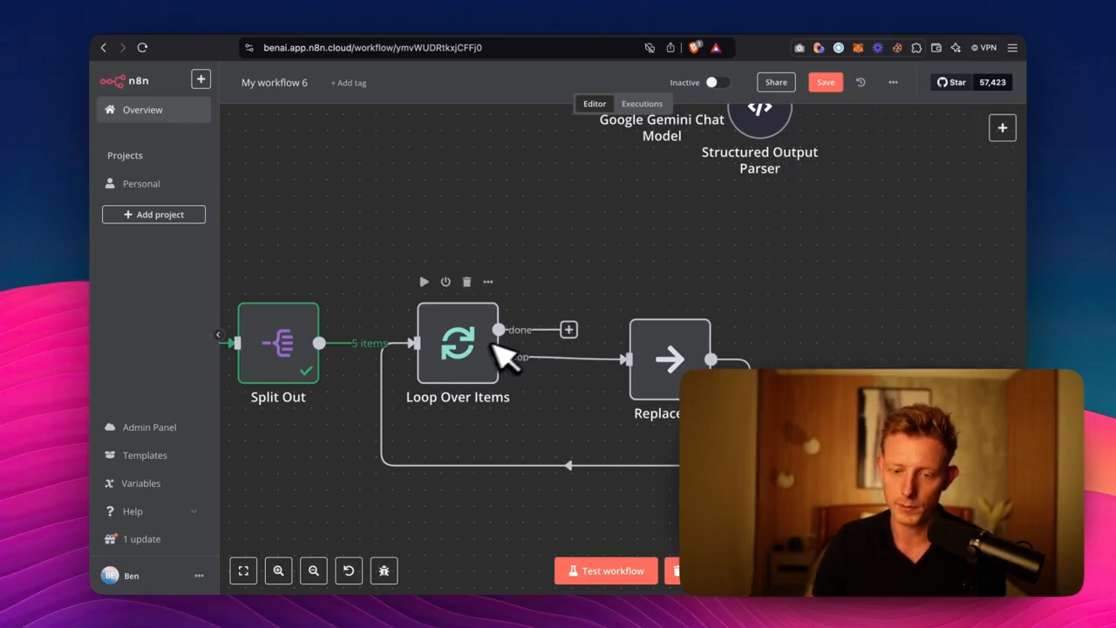
click(682, 300)
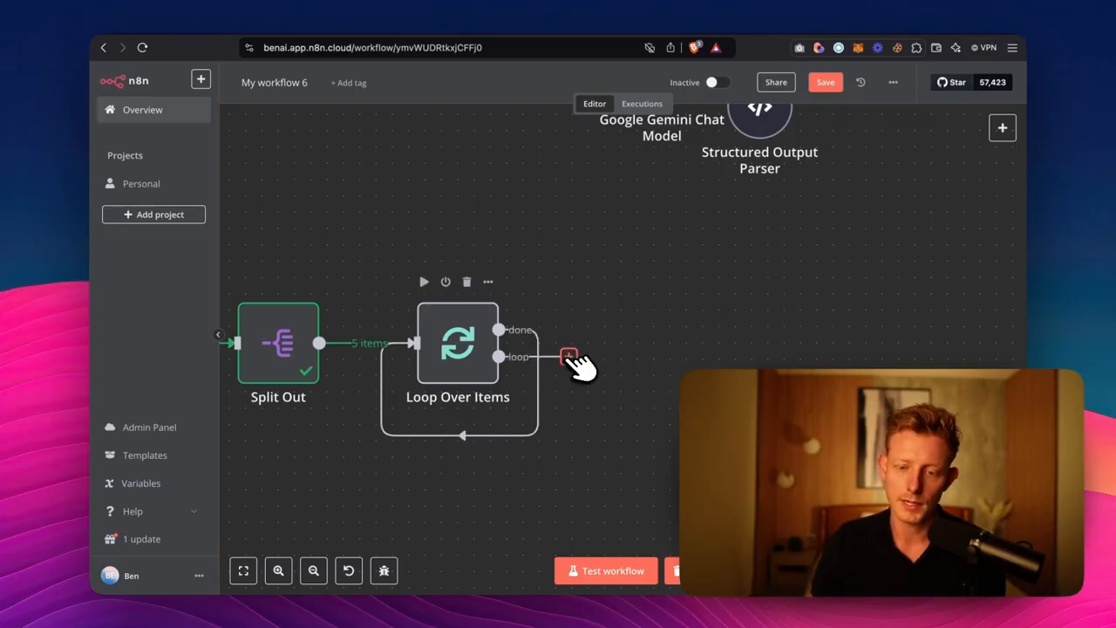
Add an HTTP Request node to the loop output of Loop Over Items
click(569, 356)
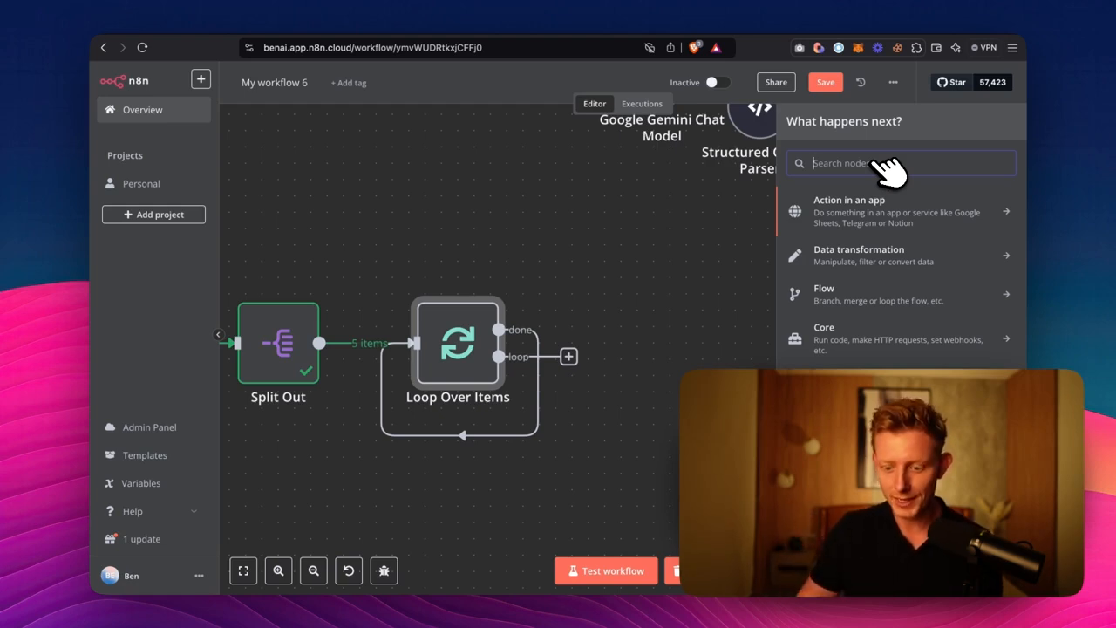
text(htt)
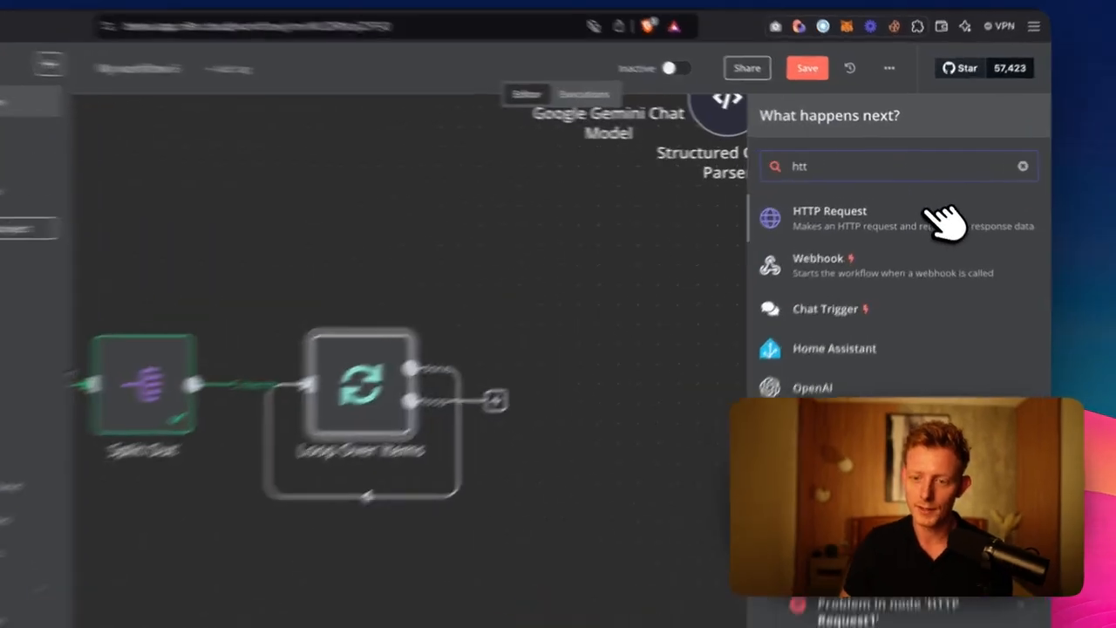
click(916, 206)
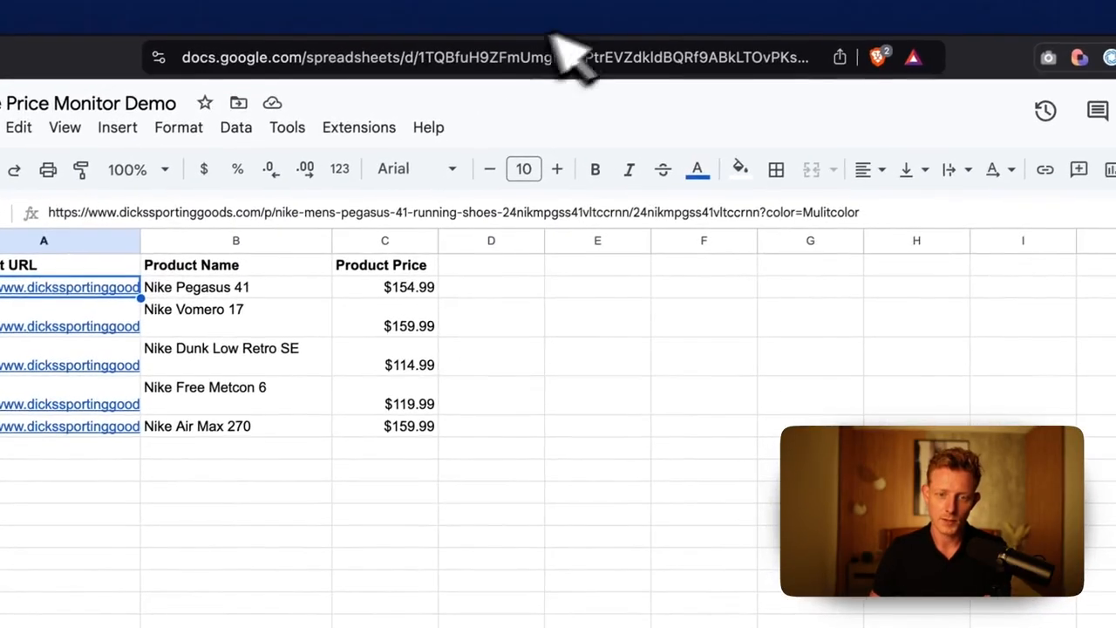
Set the GET request's URL to the Nike Pegasus 41 product link from the sheet, test the node and read its output
click(286, 28)
click(564, 351)
key(super+v)
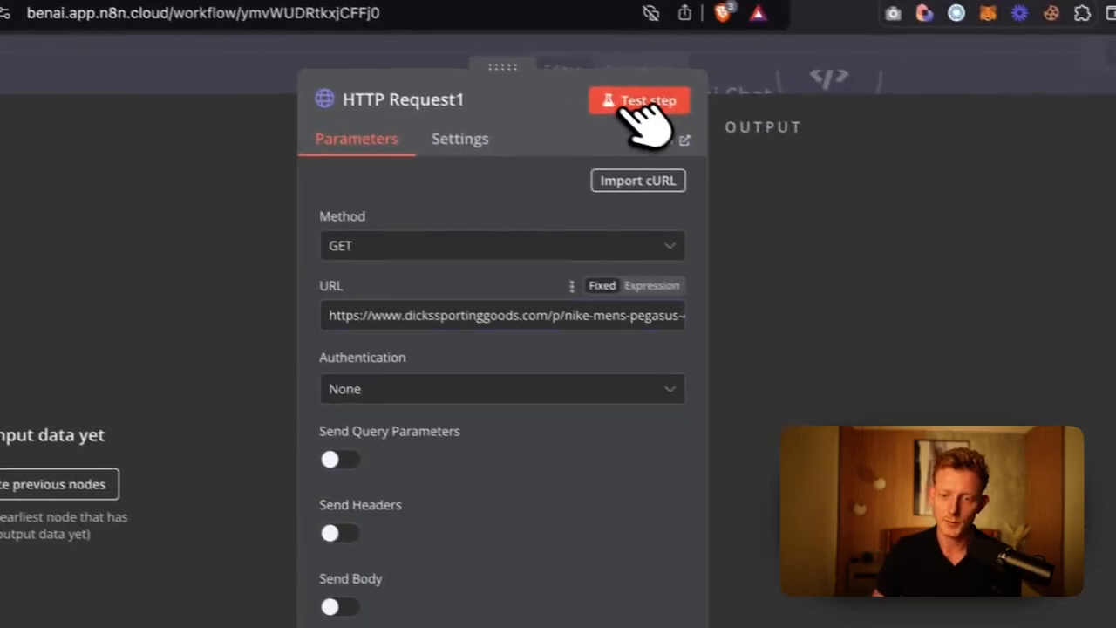
click(793, 145)
drag(626, 154, 690, 149)
click(804, 147)
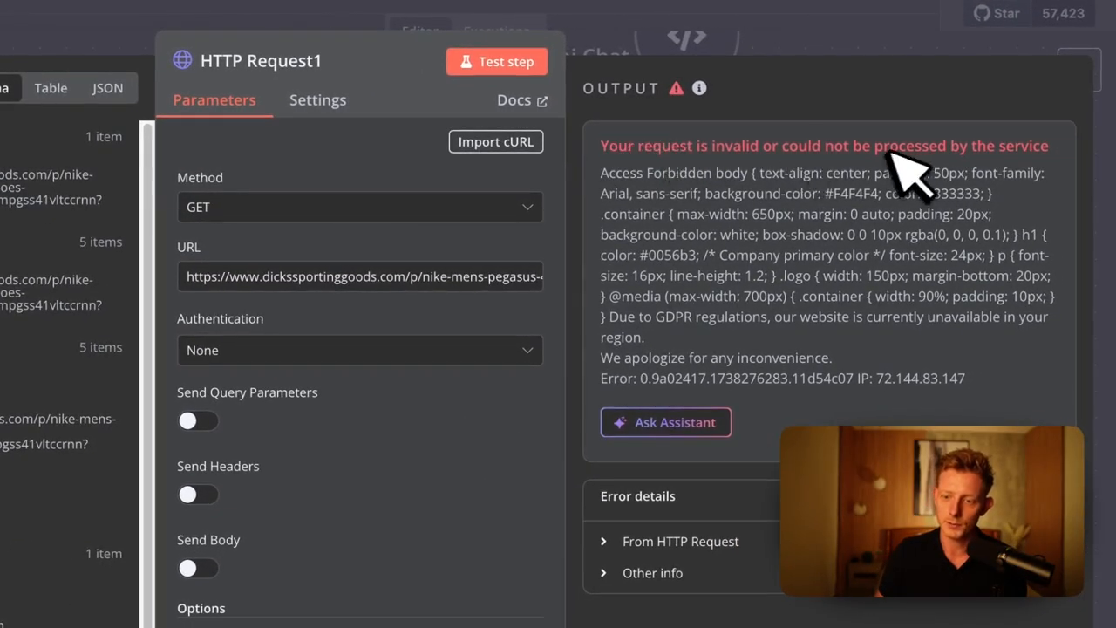
drag(600, 172, 728, 171)
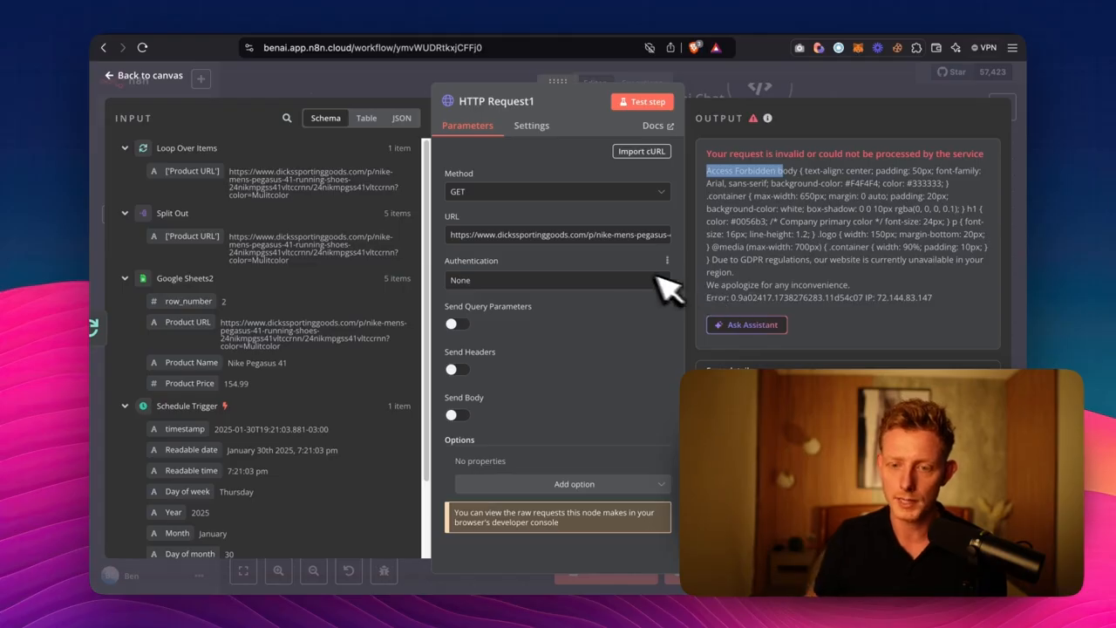
Search Google for "scrapifly" in a new browser tab and open the Scrapfly website
key(super+t)
text(scrip)
key(BackSpace)
key(BackSpace)
text(apfly)
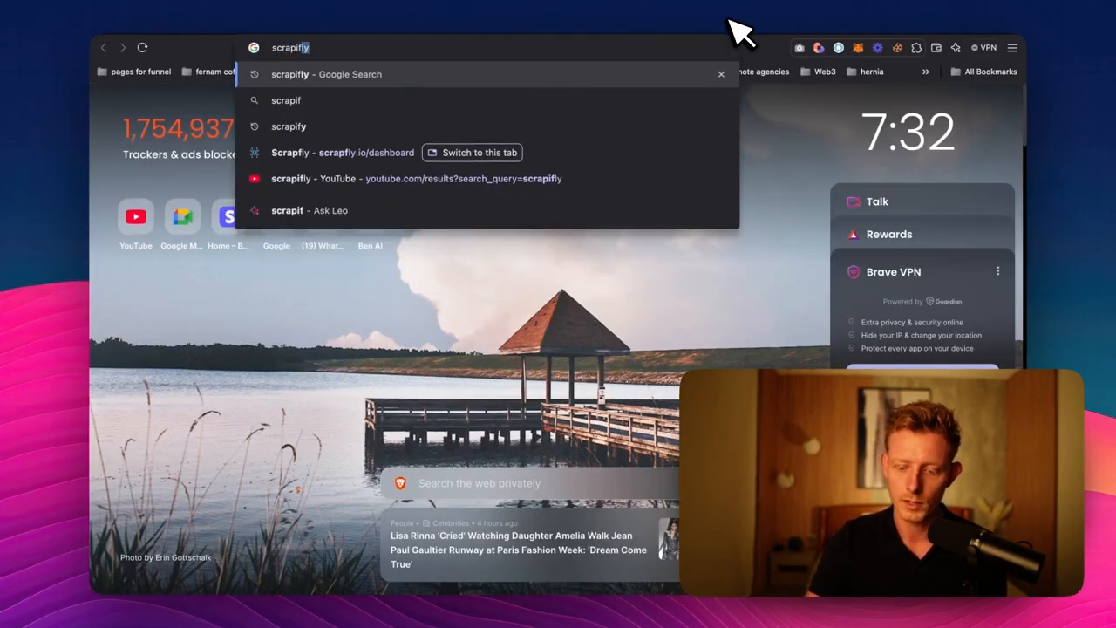
key(Return)
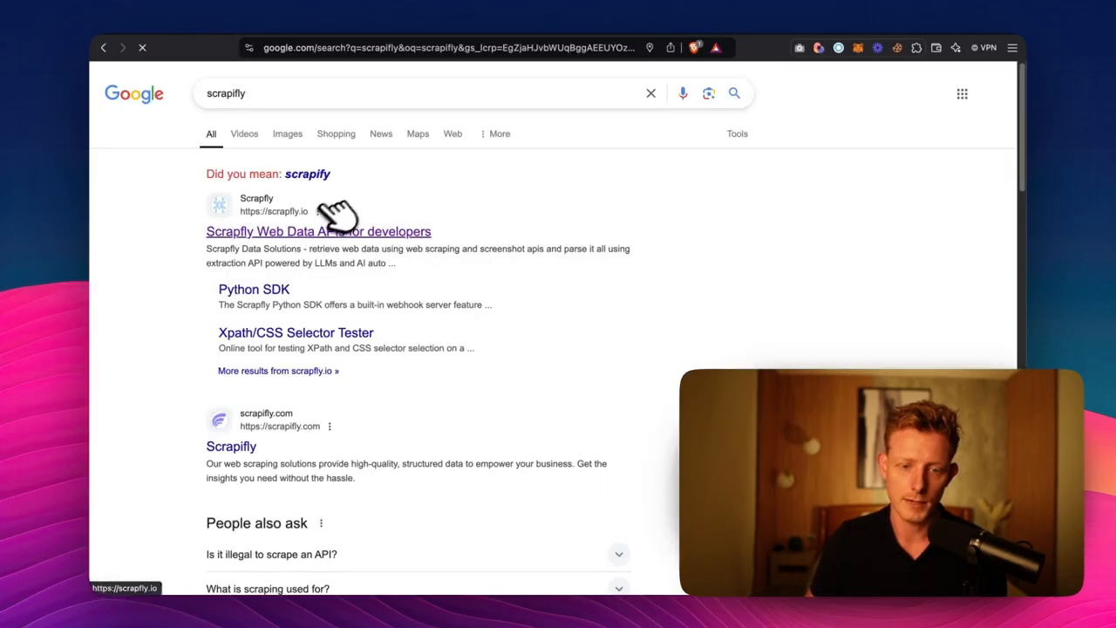
click(324, 234)
Examine the Scrapfly homepage's description of its data collection APIs and the Web Scraping API features
drag(403, 174, 513, 181)
click(382, 217)
scroll(362, 288, down, 1)
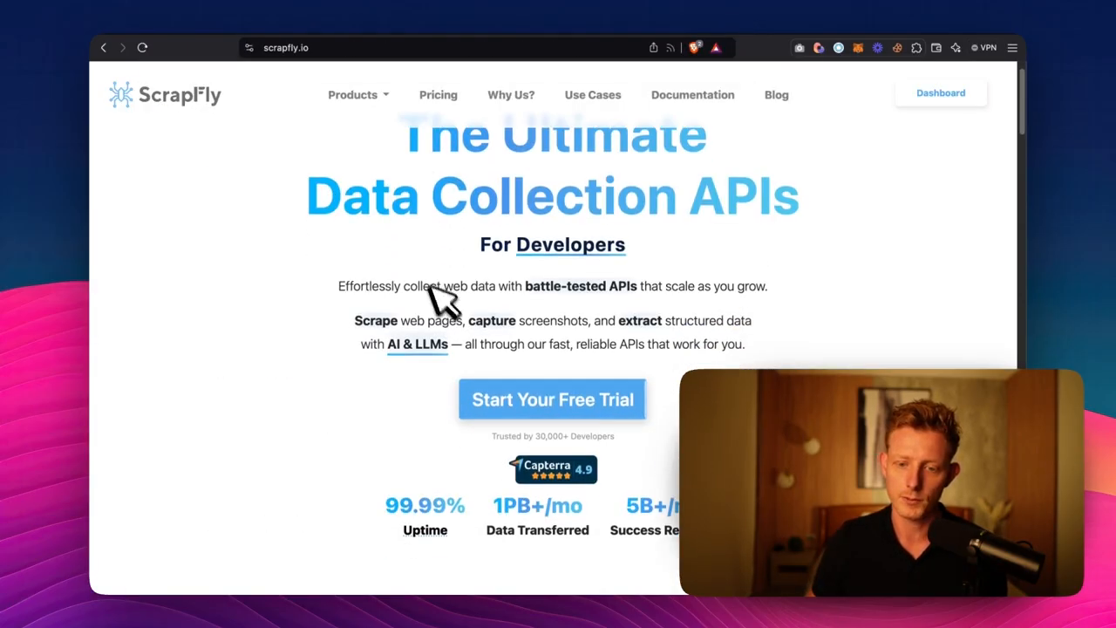
drag(338, 286, 364, 288)
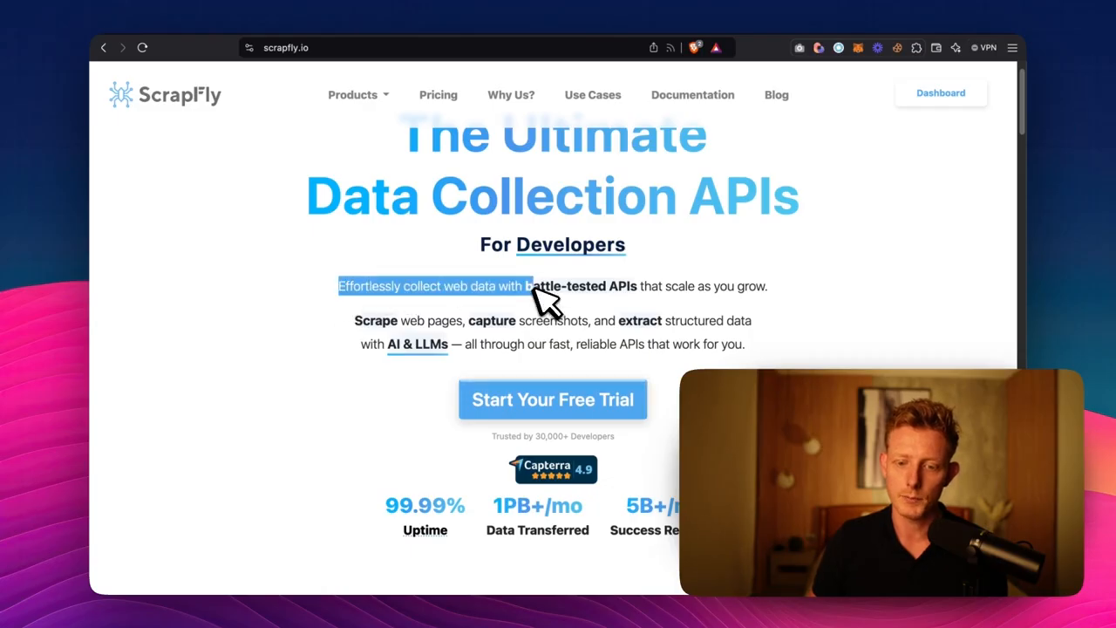
scroll(643, 299, down, 1)
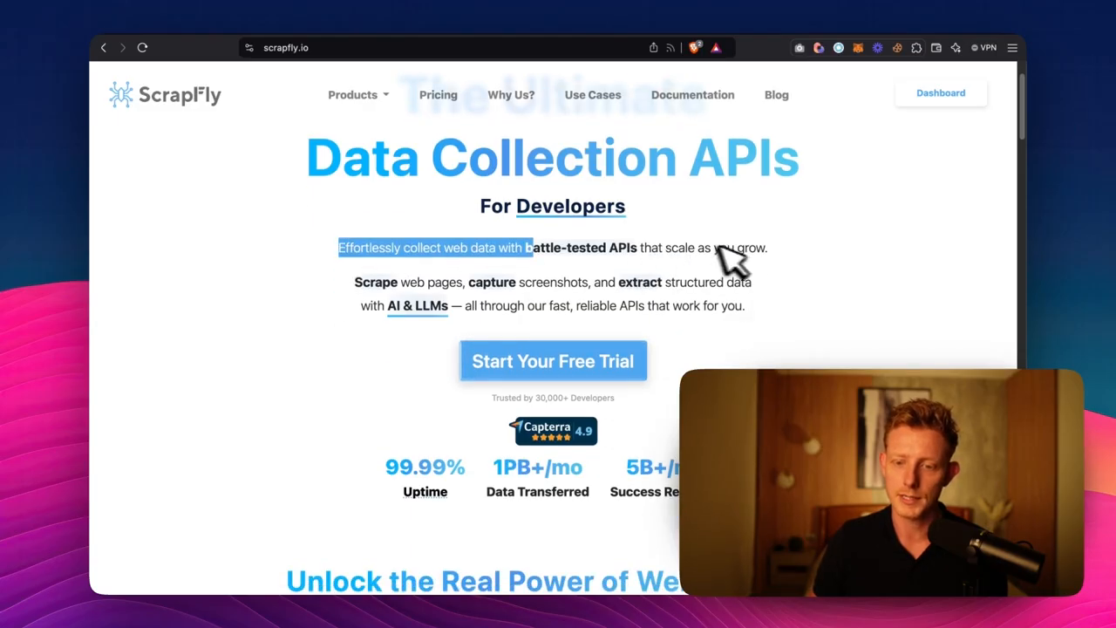
scroll(721, 279, down, 8)
scroll(262, 314, down, 1)
drag(238, 293, 446, 272)
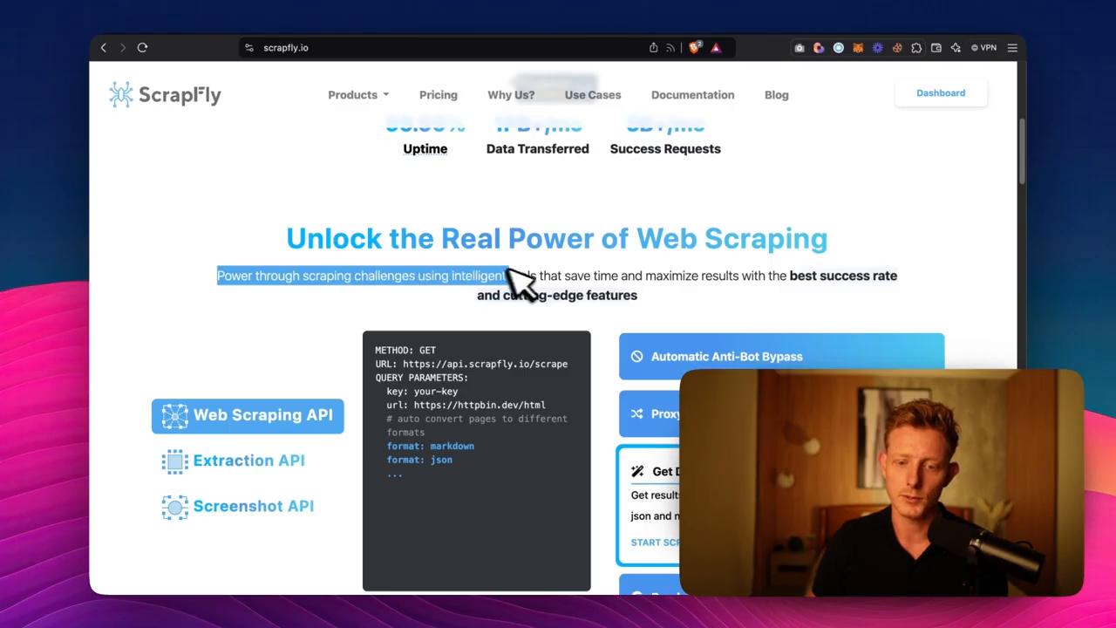
drag(545, 274, 735, 278)
scroll(580, 242, down, 3)
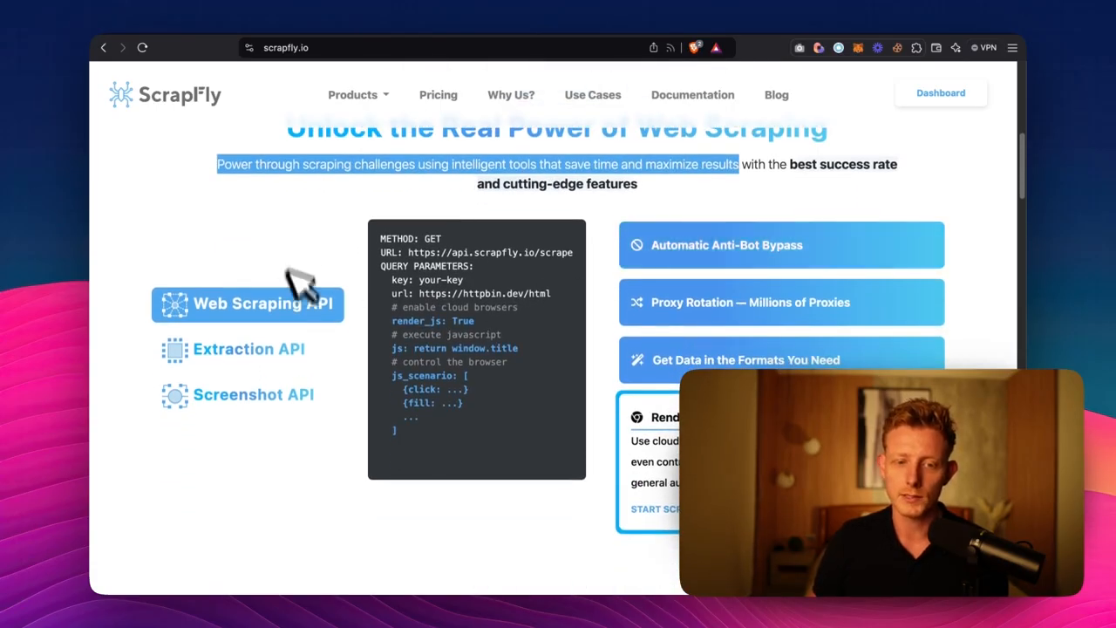
click(253, 314)
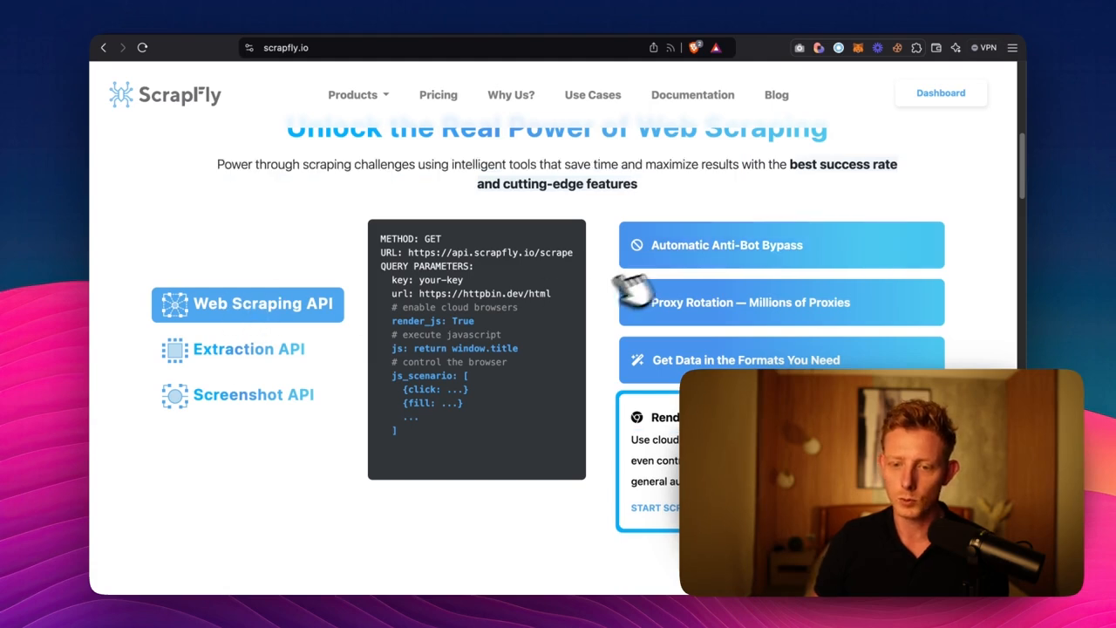
Read the Web Scraping API's feature descriptions for anti-bot bypass, proxy rotation and cloud browser rendering
click(777, 249)
click(713, 361)
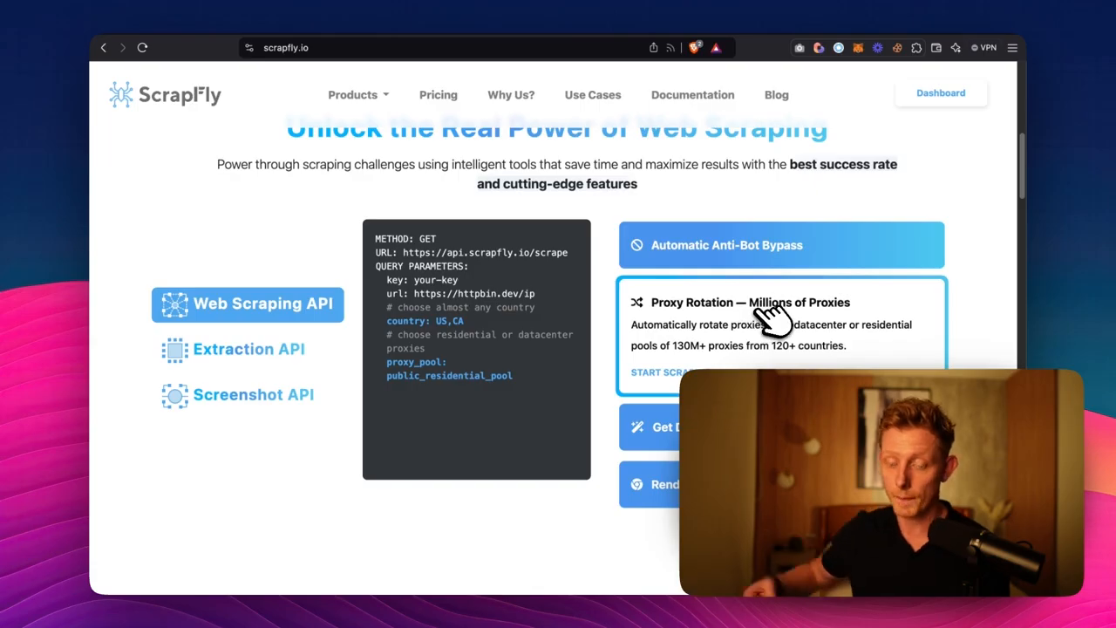
click(706, 485)
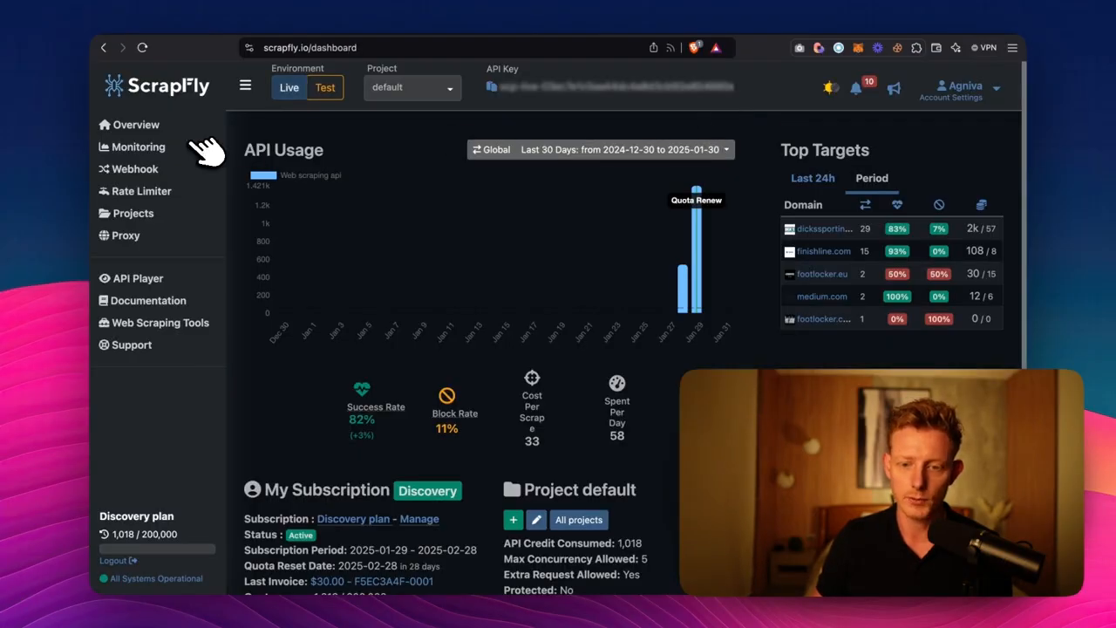
Open Scrapfly's API Player, set the GET request's URL to the Dick's Sporting Goods Nike Pegasus 41 product page and start the scrape
click(166, 277)
scroll(381, 311, down, 1)
scroll(397, 317, up, 1)
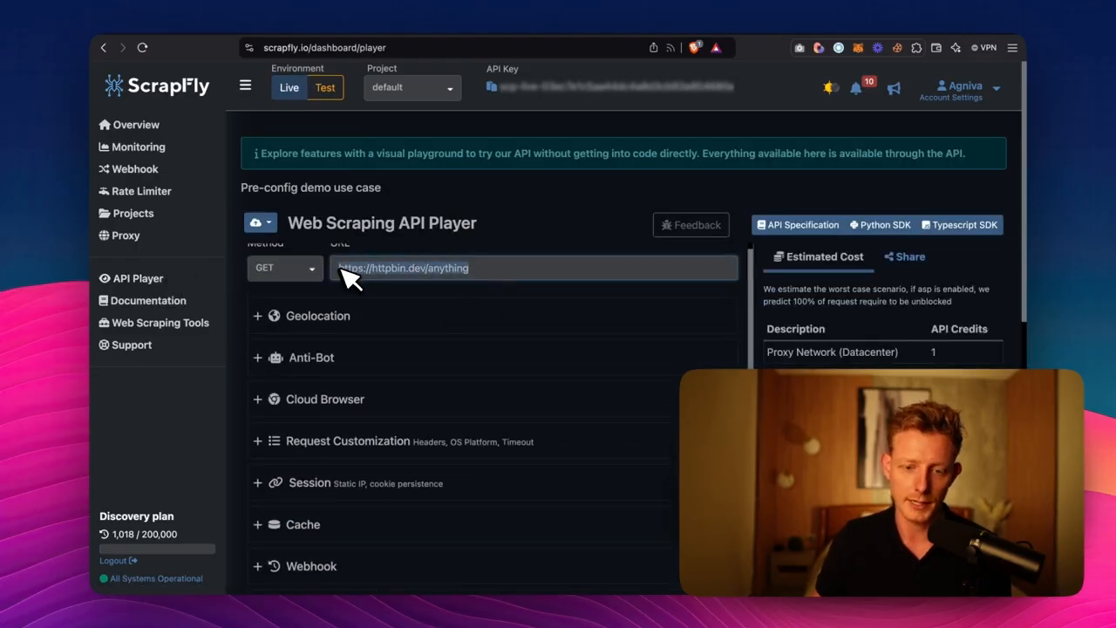
key(super+v)
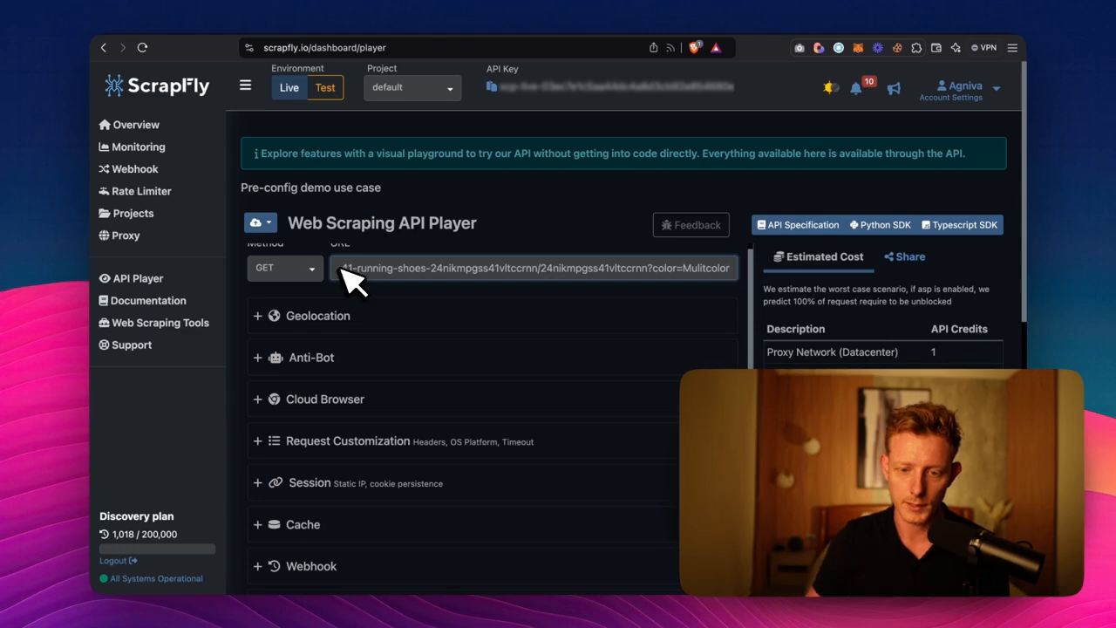
click(462, 297)
scroll(468, 299, down, 1)
scroll(414, 297, up, 1)
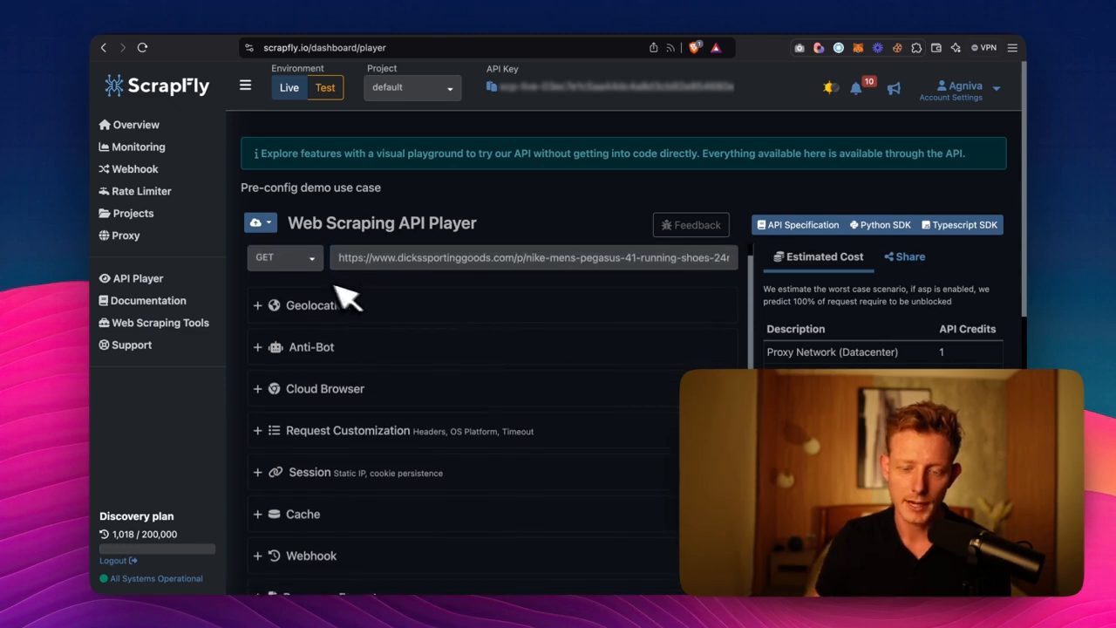
scroll(523, 340, down, 6)
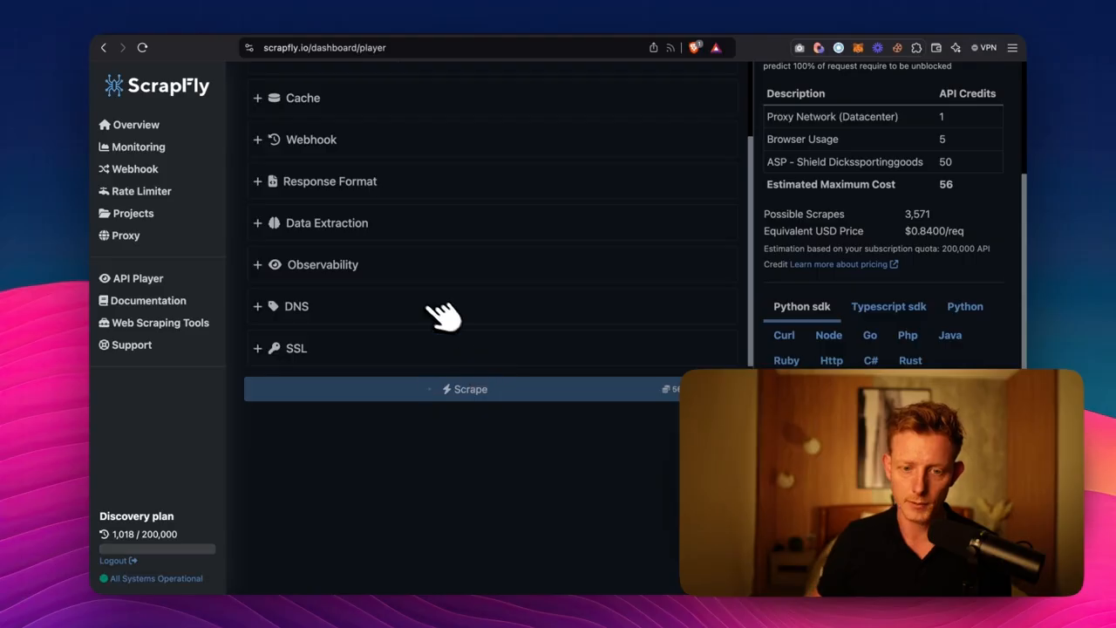
scroll(449, 322, up, 5)
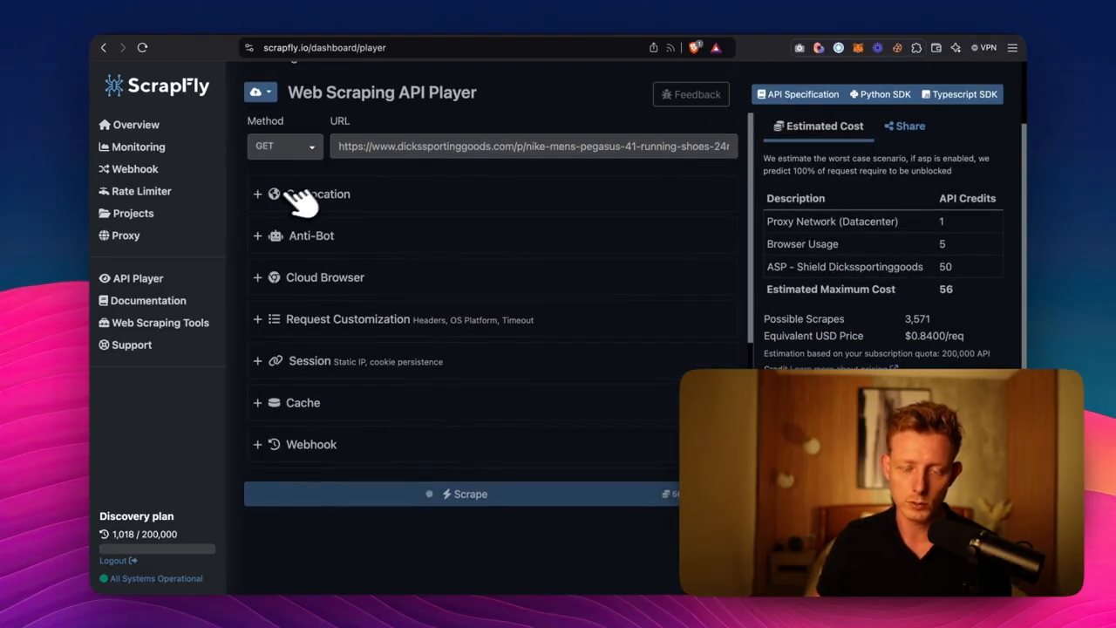
Look through the Geolocation settings and the list of available proxy countries without choosing one
click(277, 204)
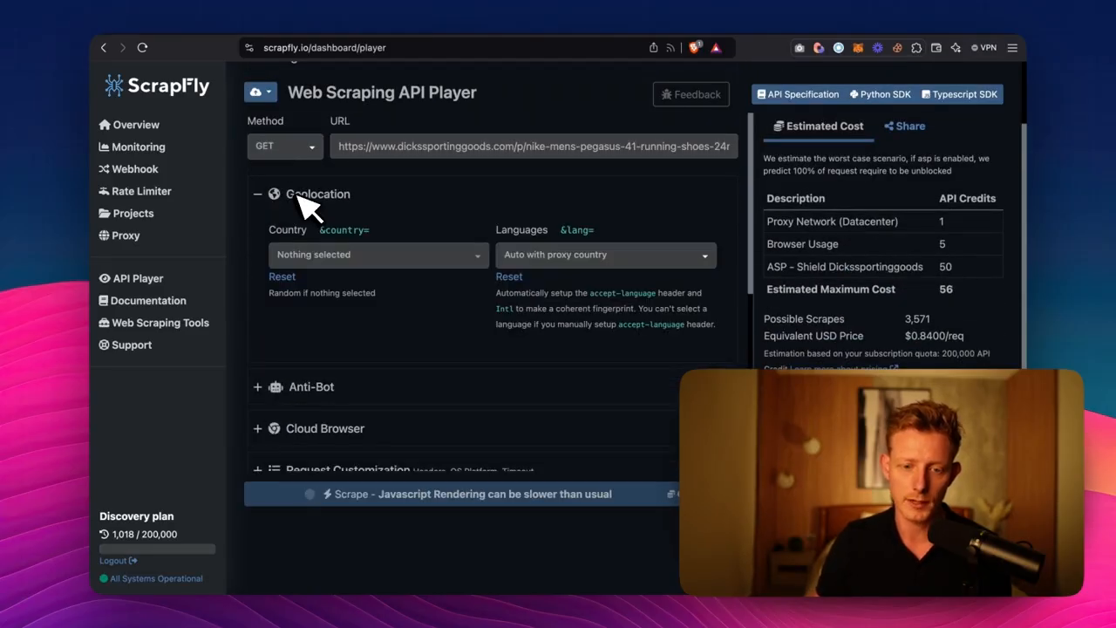
click(360, 254)
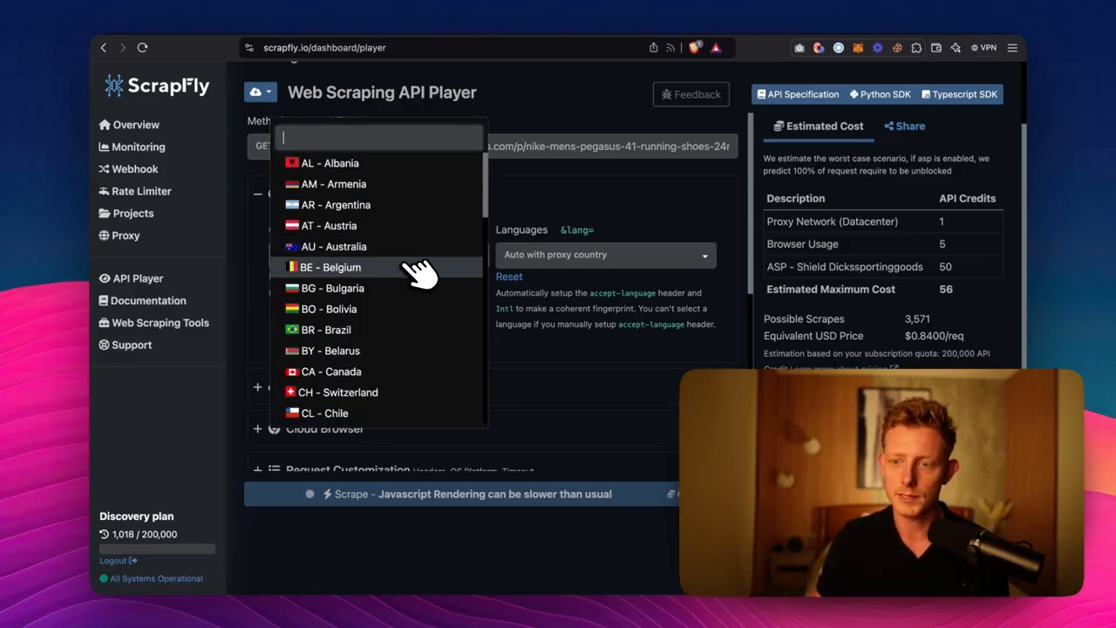
click(520, 200)
Check the Anti Scraping Protection and Javascript Rendering settings and read the description of the rendering delay
click(279, 237)
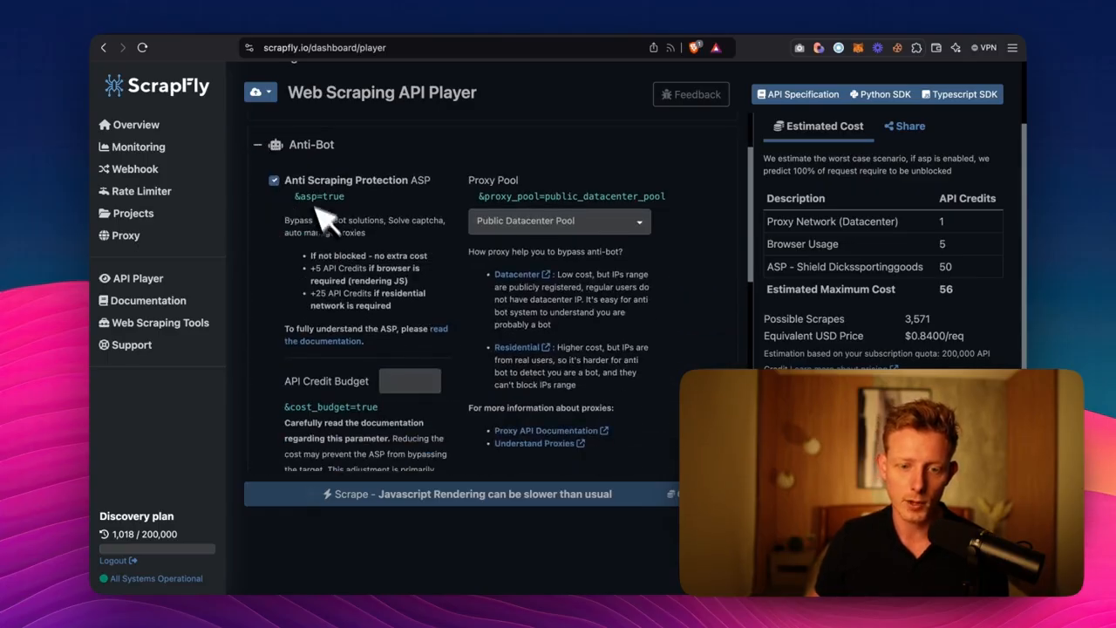
click(277, 161)
click(275, 187)
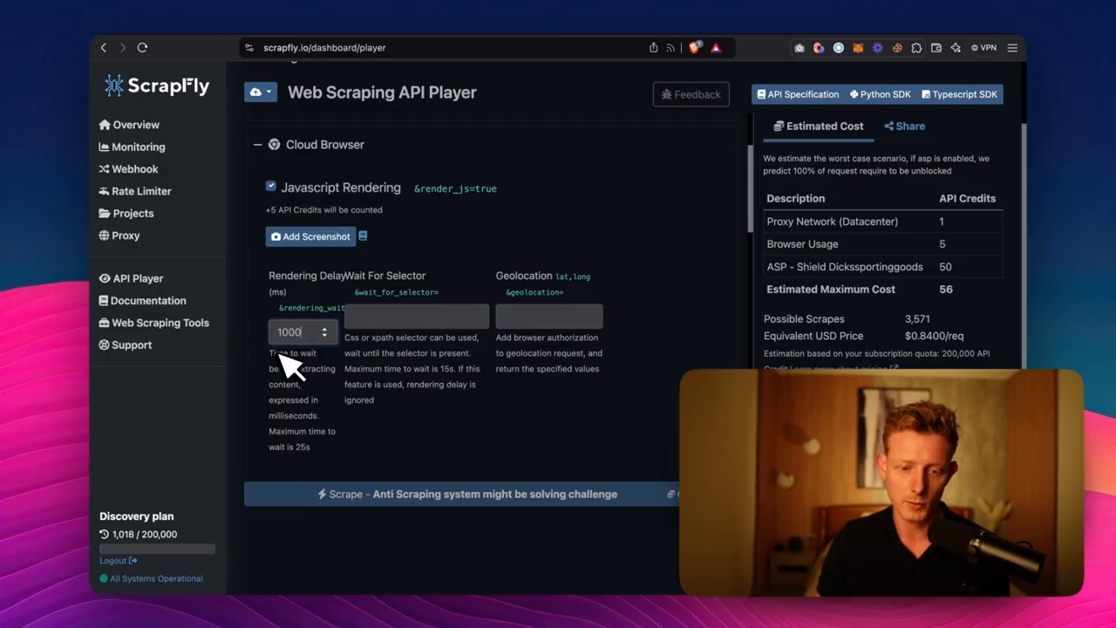
drag(313, 381, 273, 365)
click(330, 423)
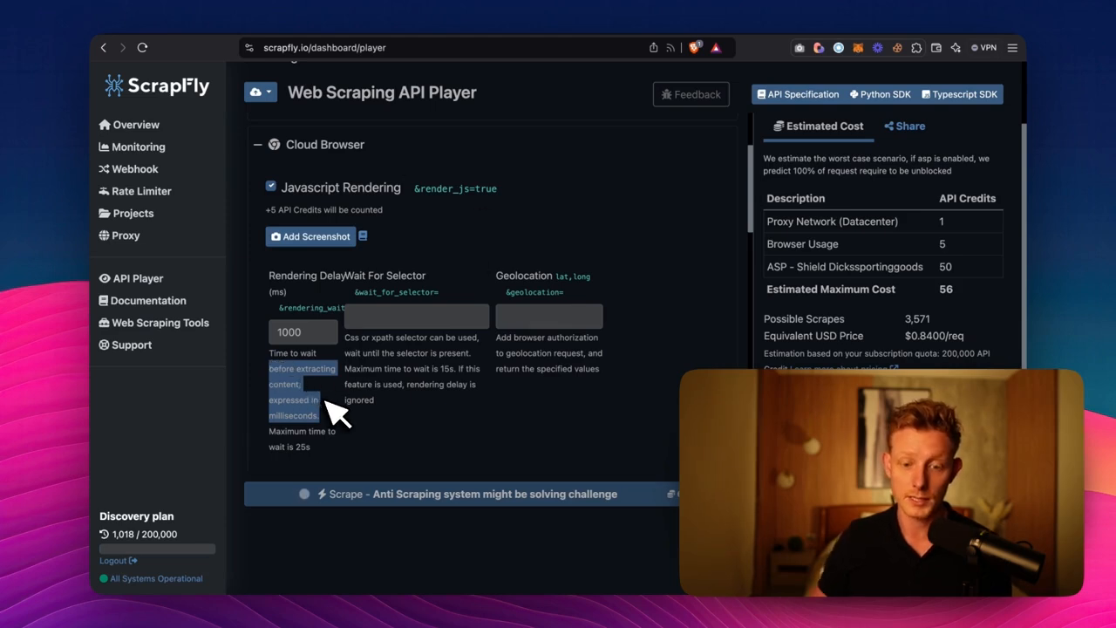
scroll(409, 383, down, 1)
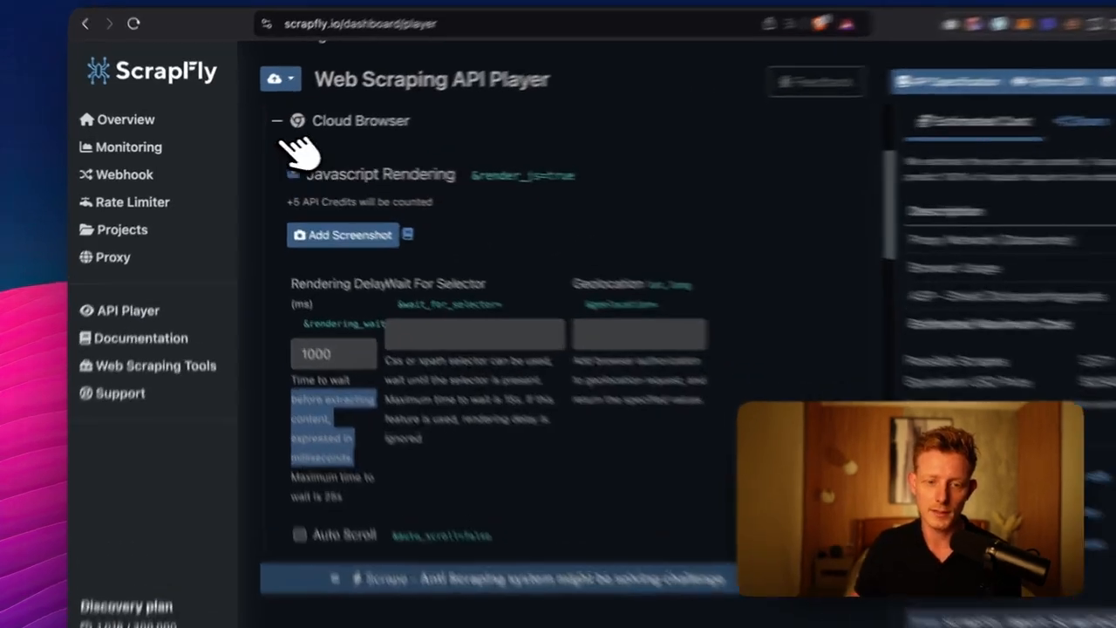
click(266, 130)
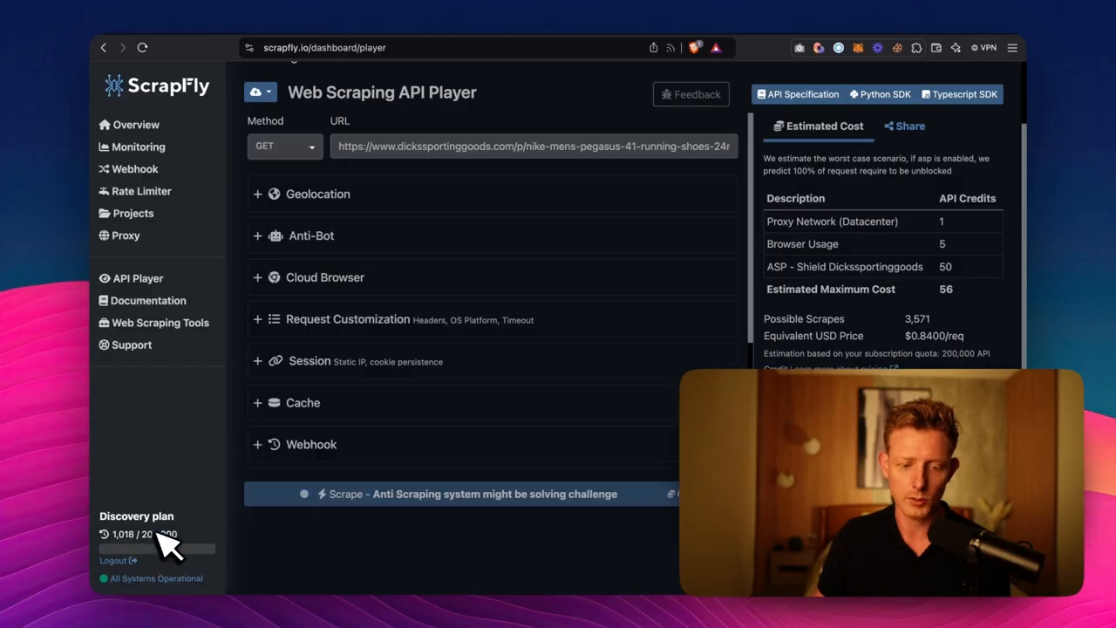
Check the plan's credit usage and examine the scrape's result details, scraped content and estimated cost
double_click(158, 533)
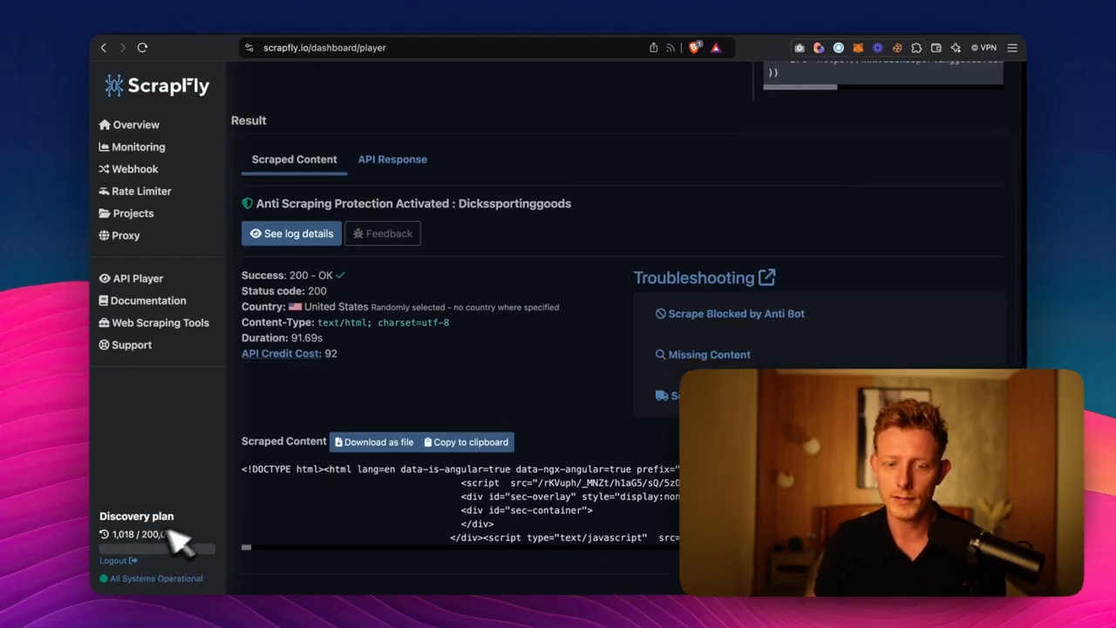
scroll(410, 327, up, 3)
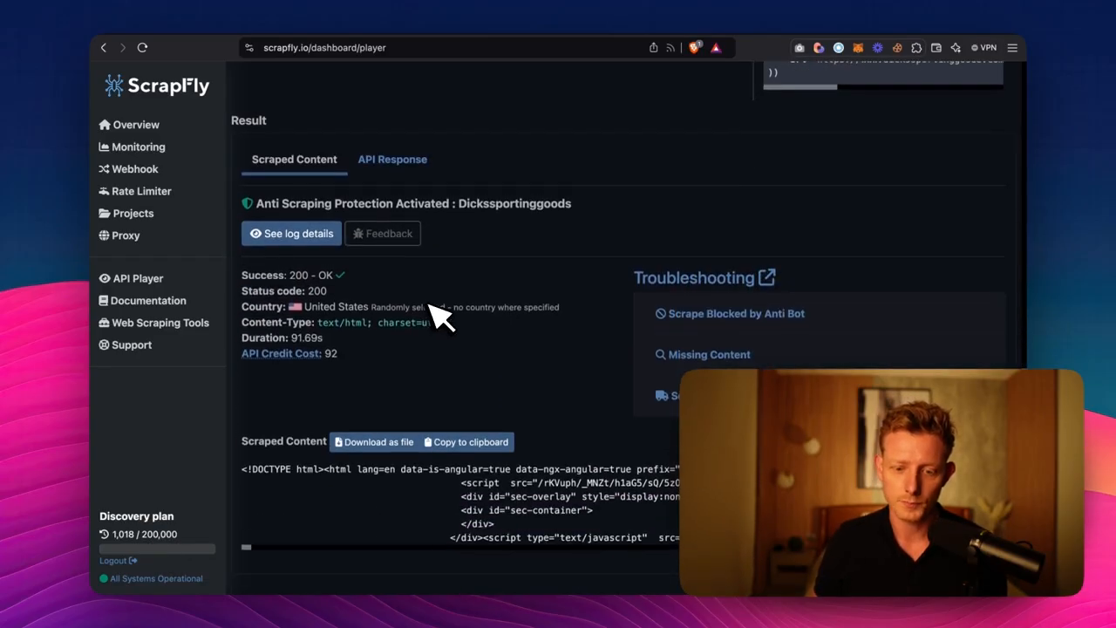
scroll(366, 305, up, 10)
scroll(366, 404, down, 5)
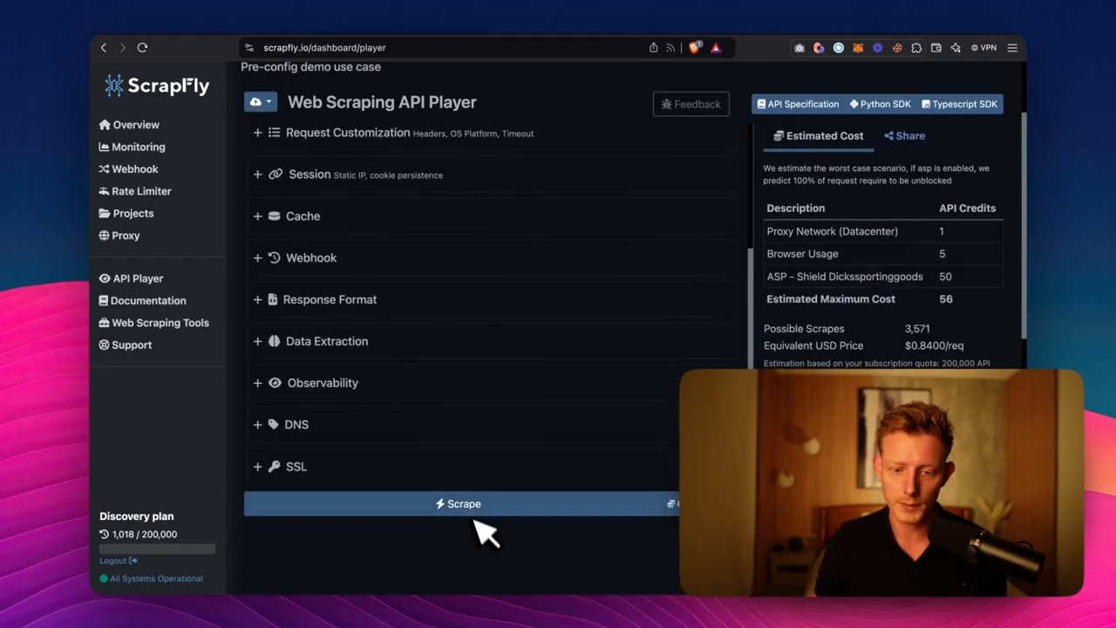
scroll(489, 548, down, 5)
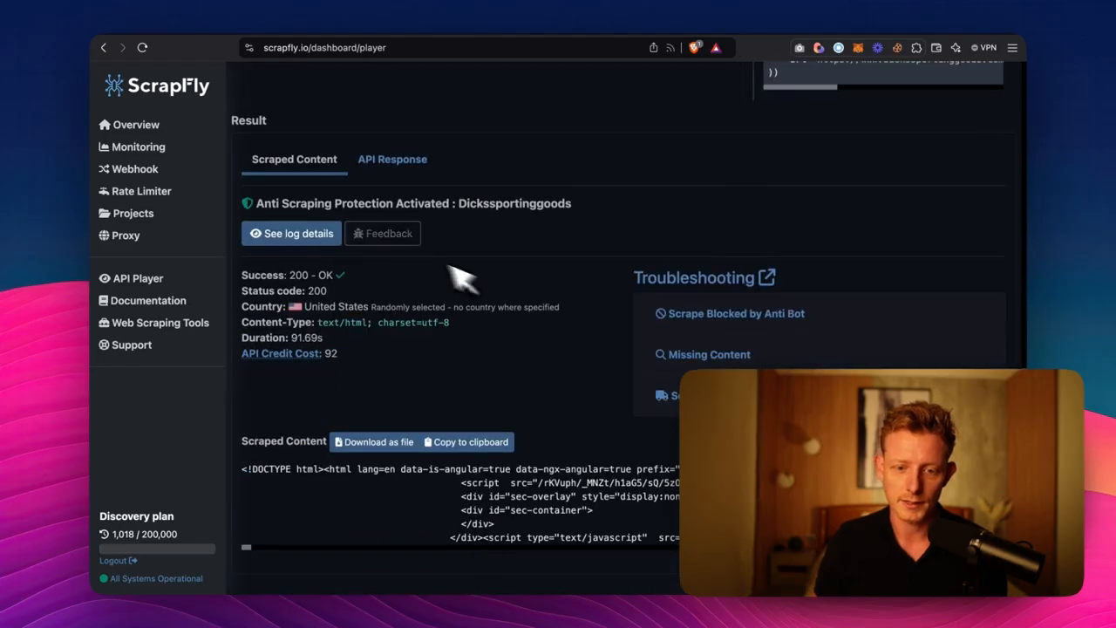
scroll(433, 266, up, 2)
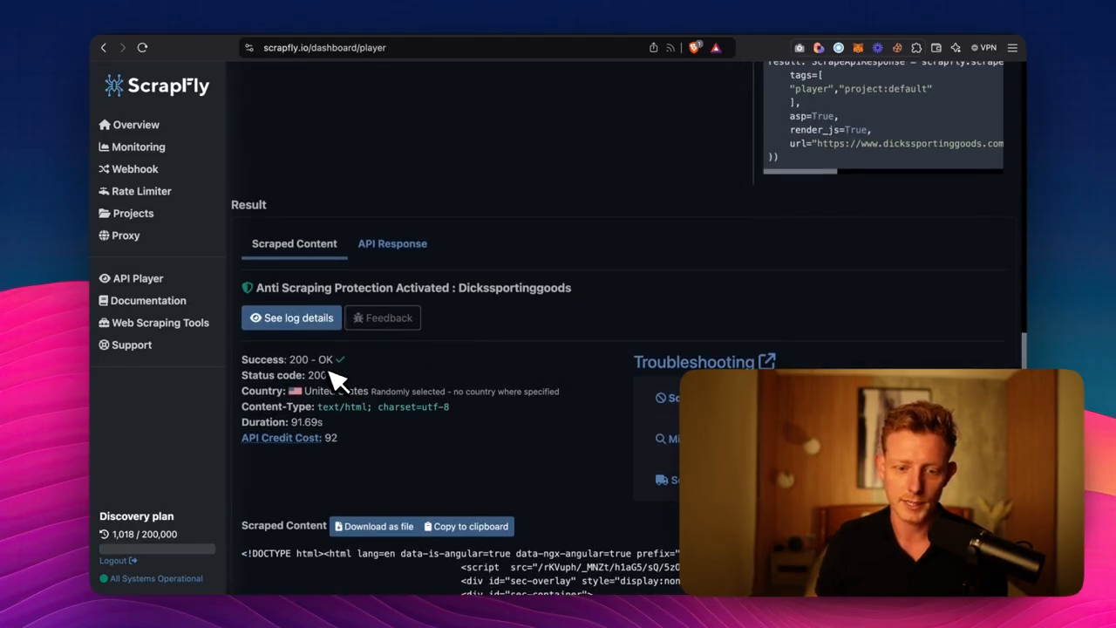
scroll(366, 366, up, 6)
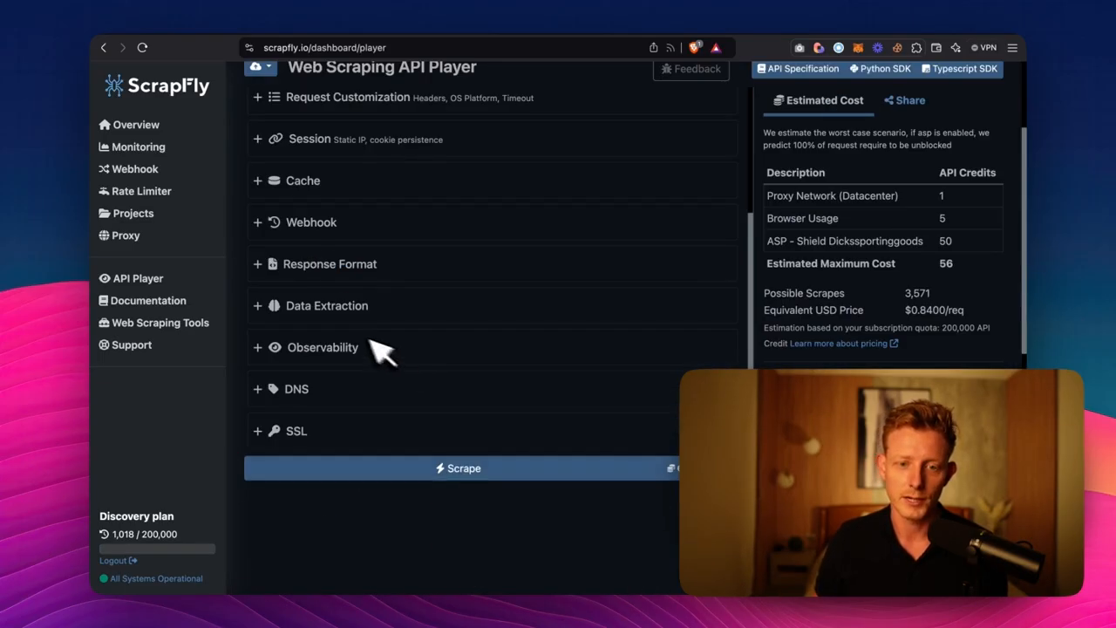
scroll(536, 316, down, 1)
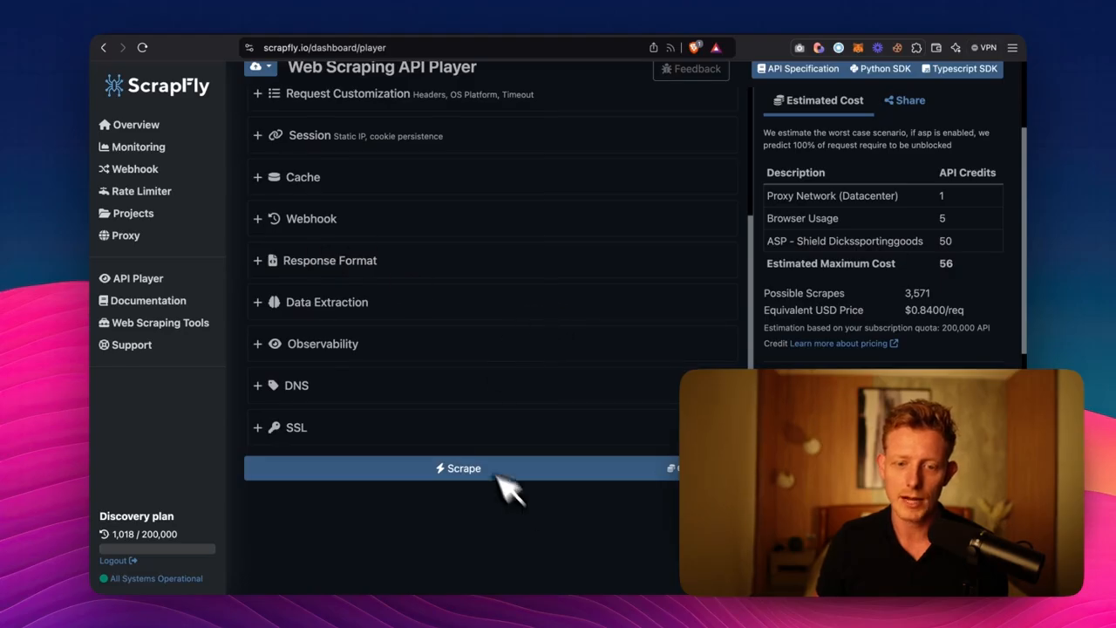
scroll(501, 477, down, 5)
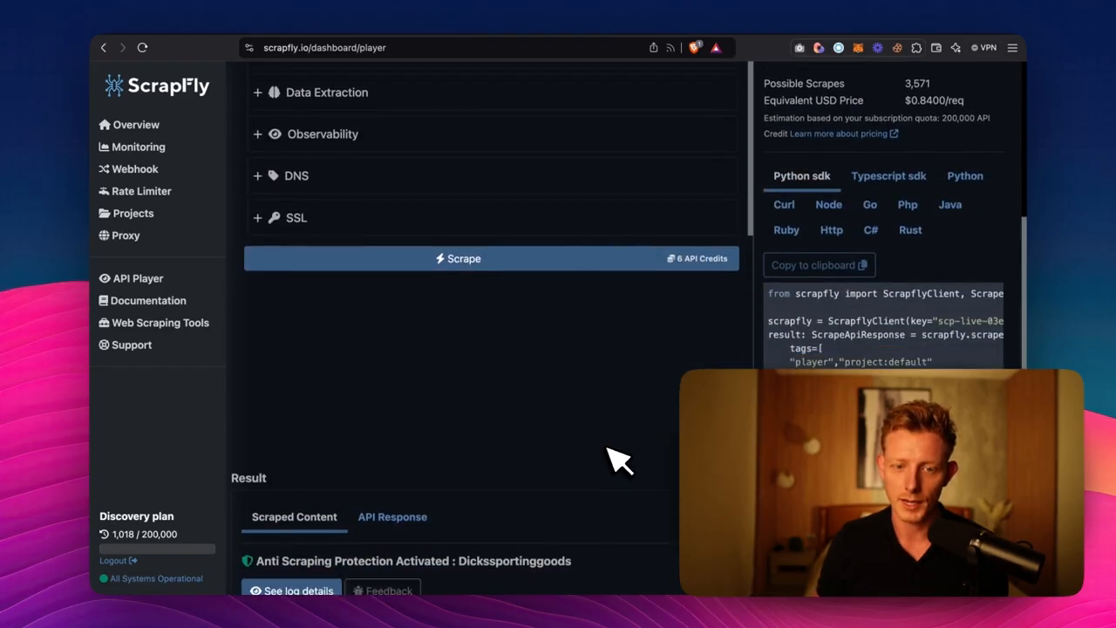
Copy the scrape request's Curl code from the API Player and switch back to the n8n HTTP Request node
click(784, 205)
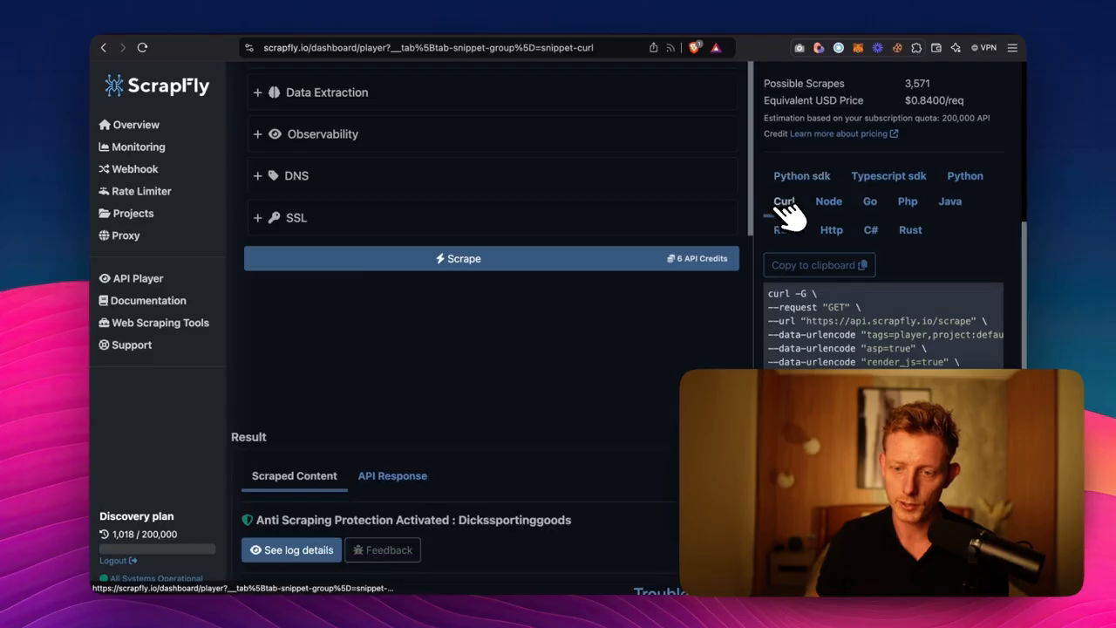
click(830, 267)
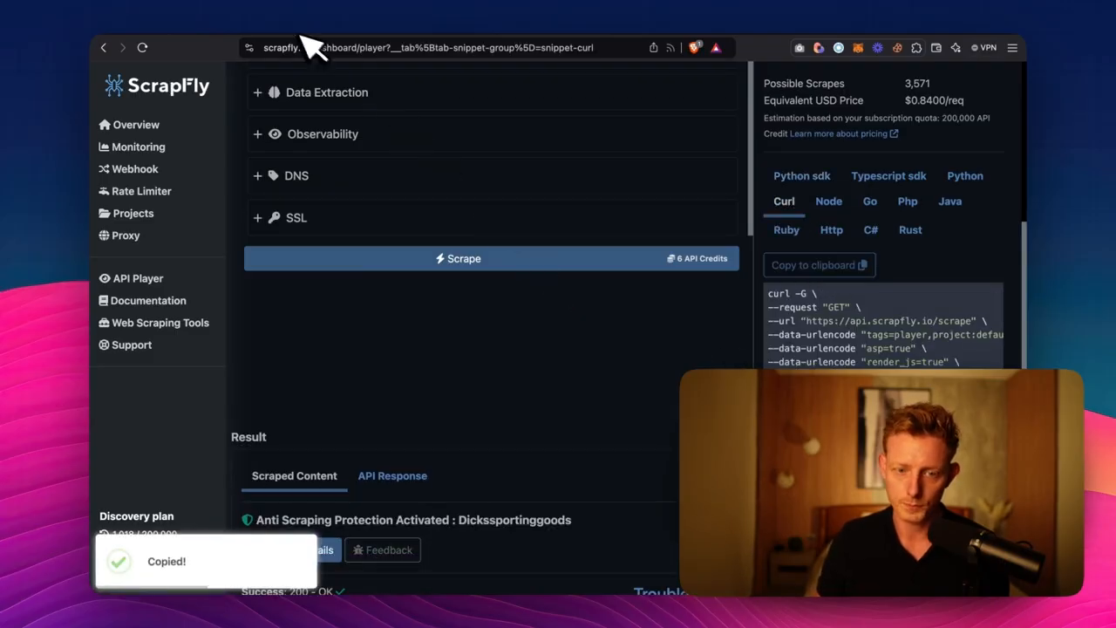
click(292, 27)
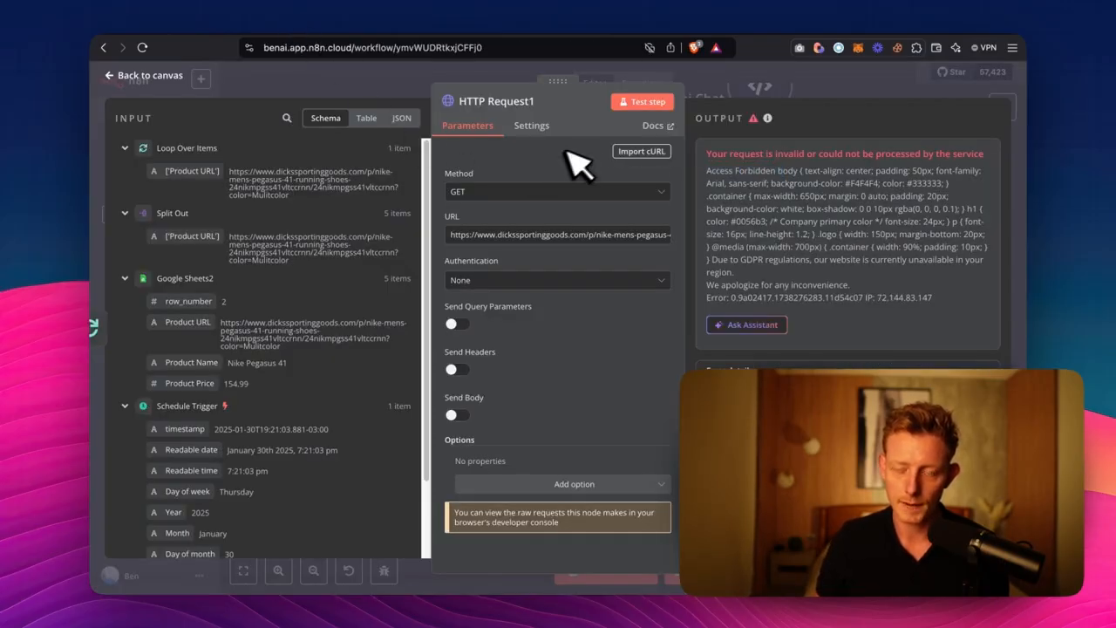
Clear the node's old URL and import the copied Scrapfly cURL command, including its API key, into the HTTP Request node
triple_click(620, 233)
key(BackSpace)
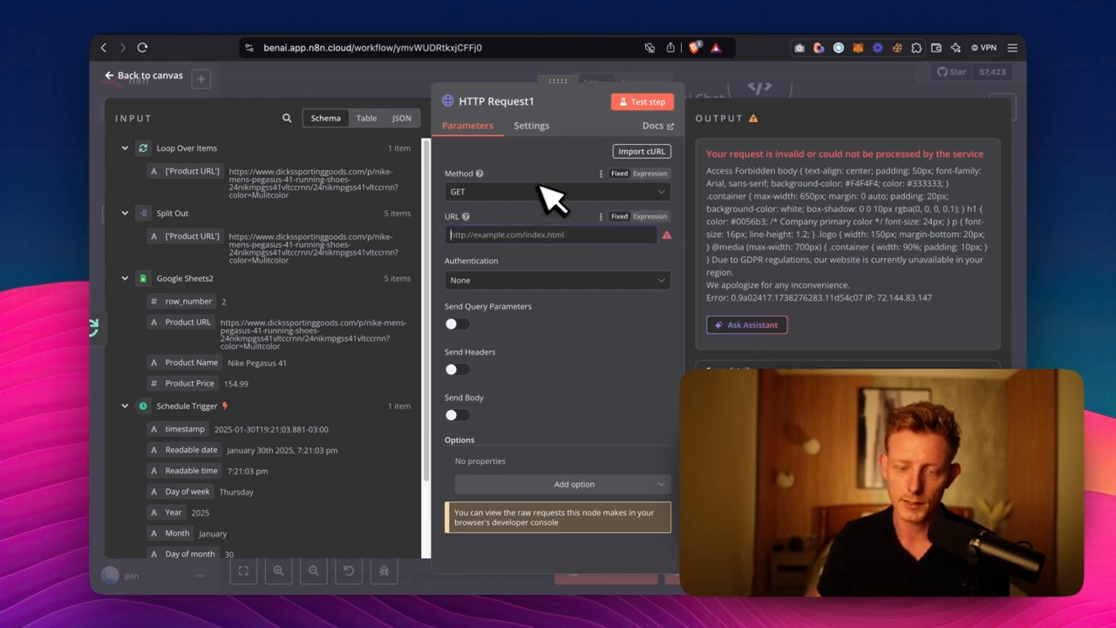
click(644, 152)
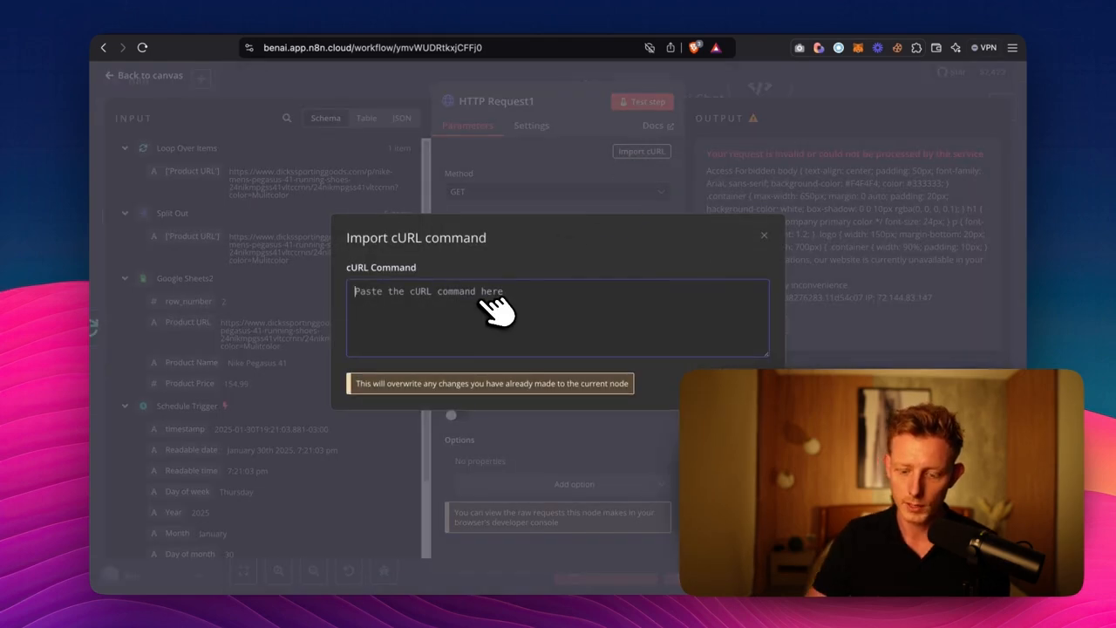
key(super+v)
click(743, 383)
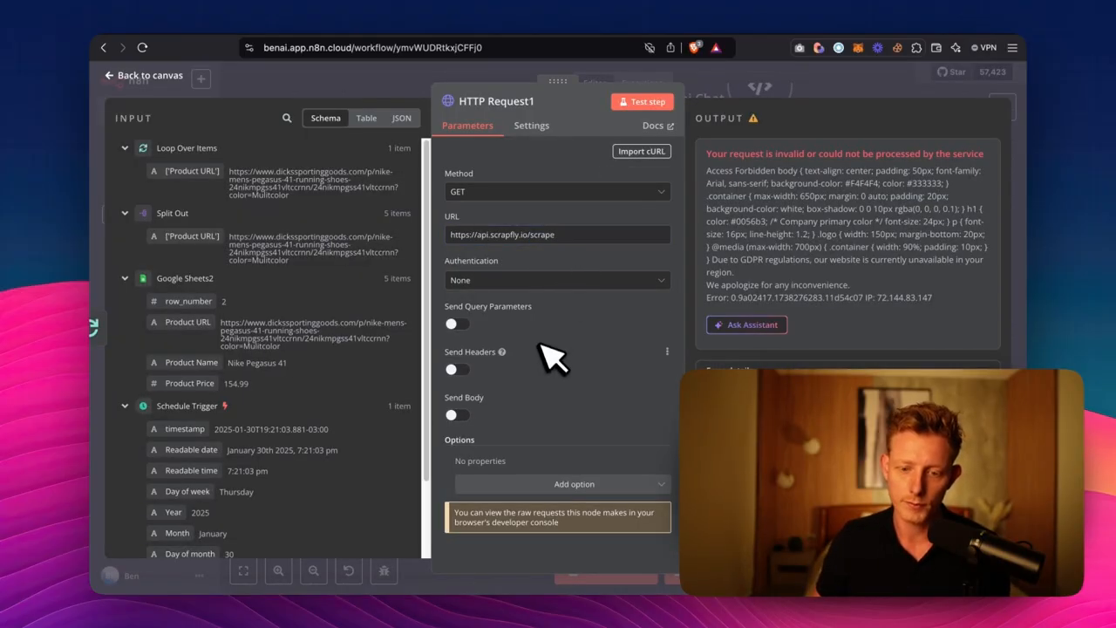
Enable sending query parameters on the HTTP Request node and switch back to the Scrapfly API Player
click(479, 325)
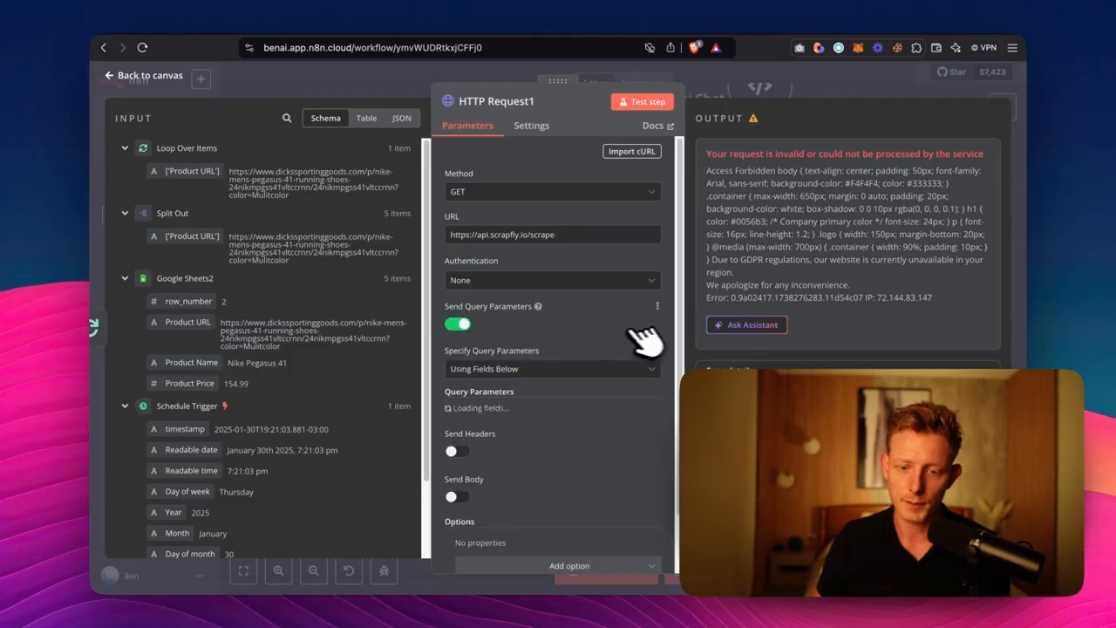
scroll(578, 357, down, 2)
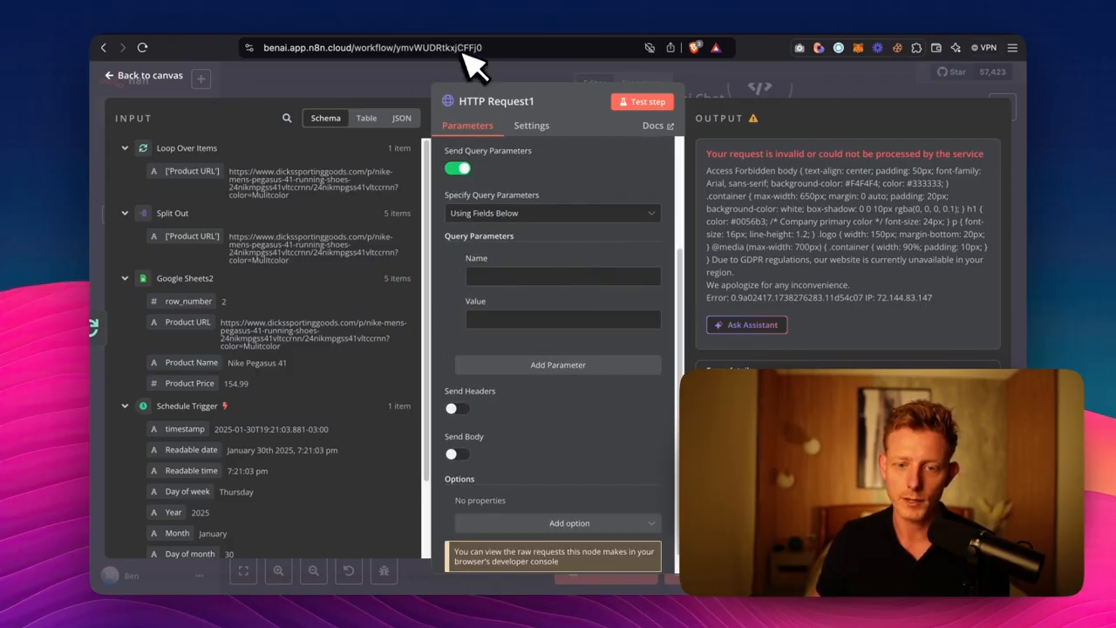
click(456, 33)
click(641, 30)
click(790, 28)
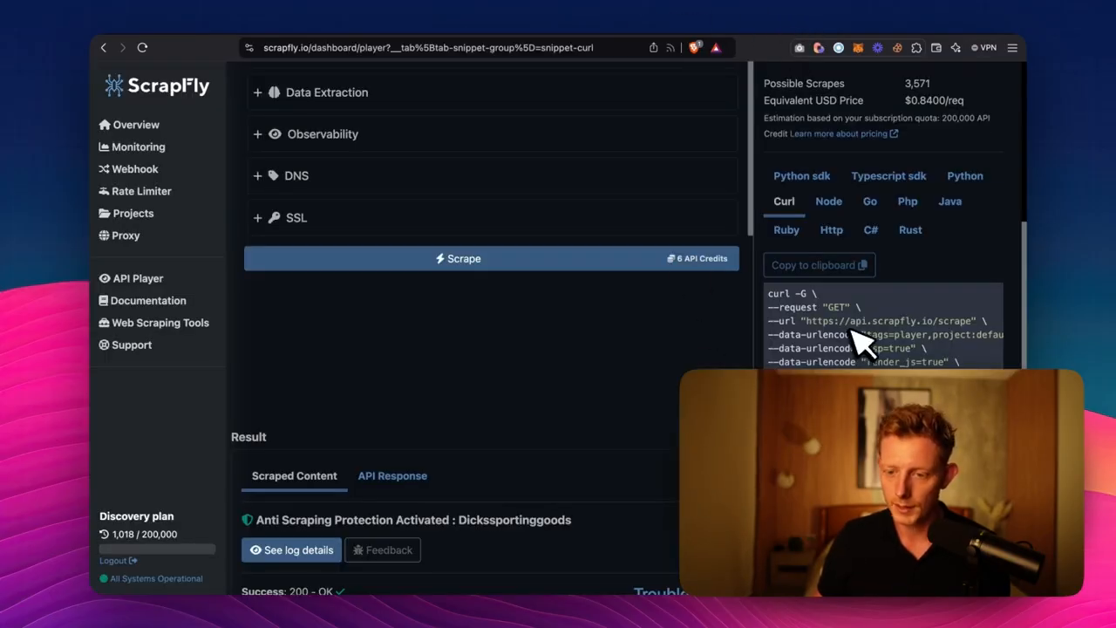
Copy the asp parameter from Scrapfly's Curl code and enter it in the node as query parameter asp with the value true
scroll(868, 347, down, 1)
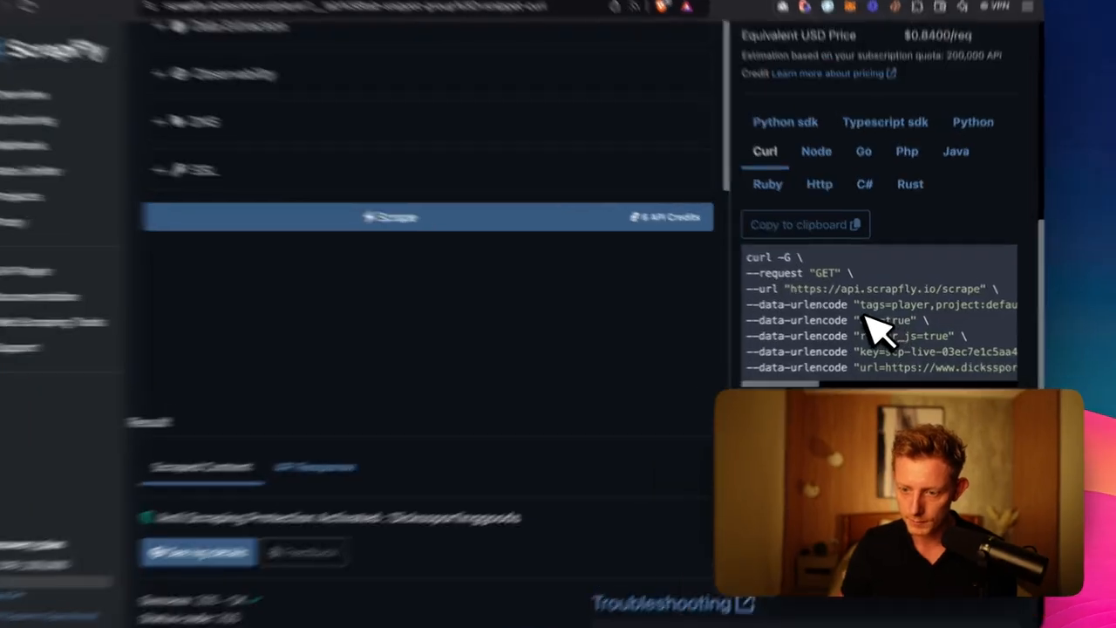
drag(867, 318, 912, 316)
right_click(898, 312)
click(850, 362)
scroll(886, 377, down, 1)
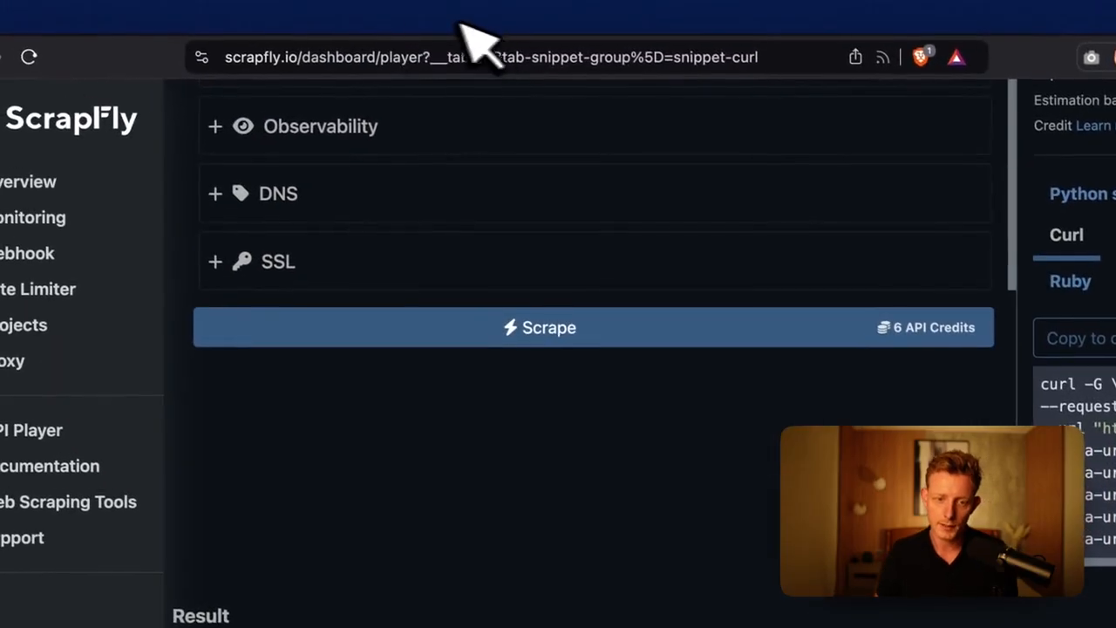
click(395, 22)
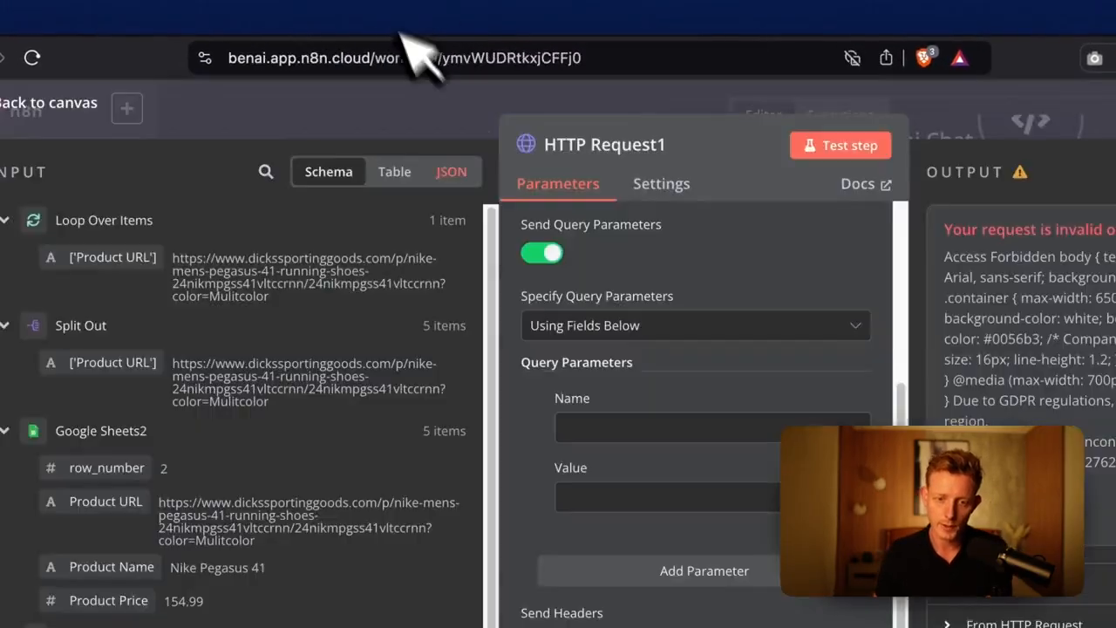
click(638, 427)
key(ctrl+v)
double_click(498, 287)
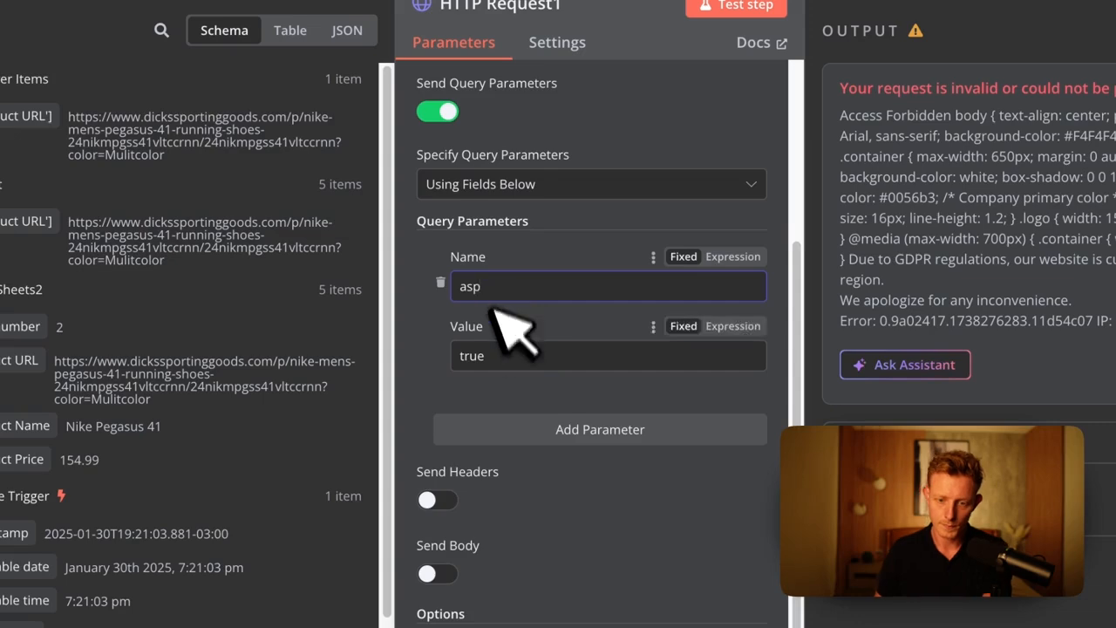
Copy the render_js parameter from Scrapfly's Curl code and add it to the HTTP Request node as query parameter render_js with the value true
click(542, 410)
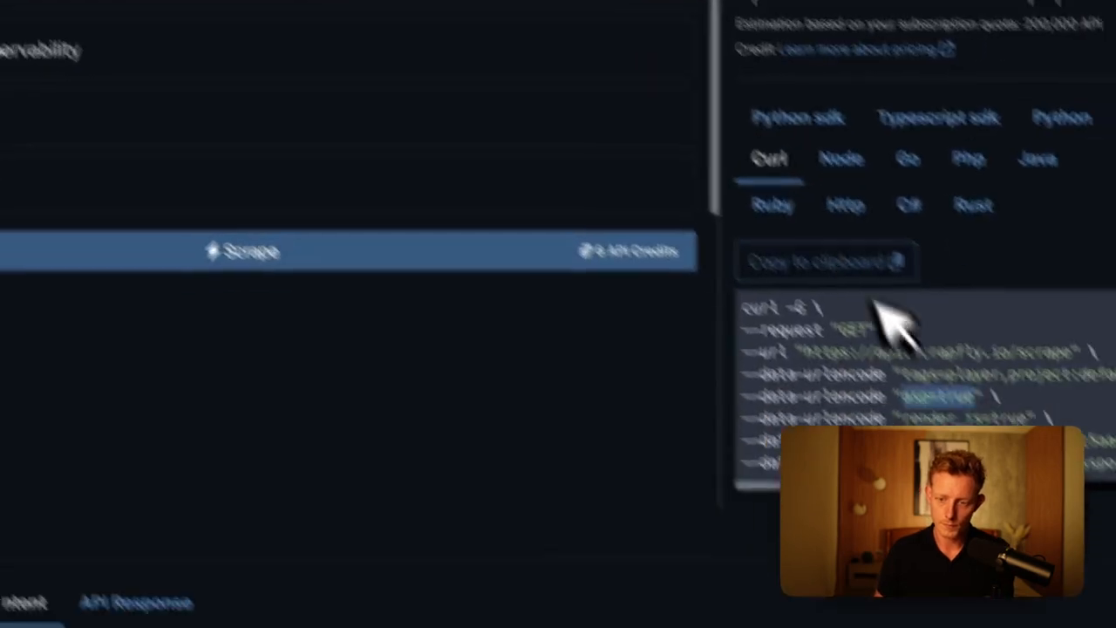
drag(907, 418, 1029, 418)
right_click(1016, 420)
click(652, 457)
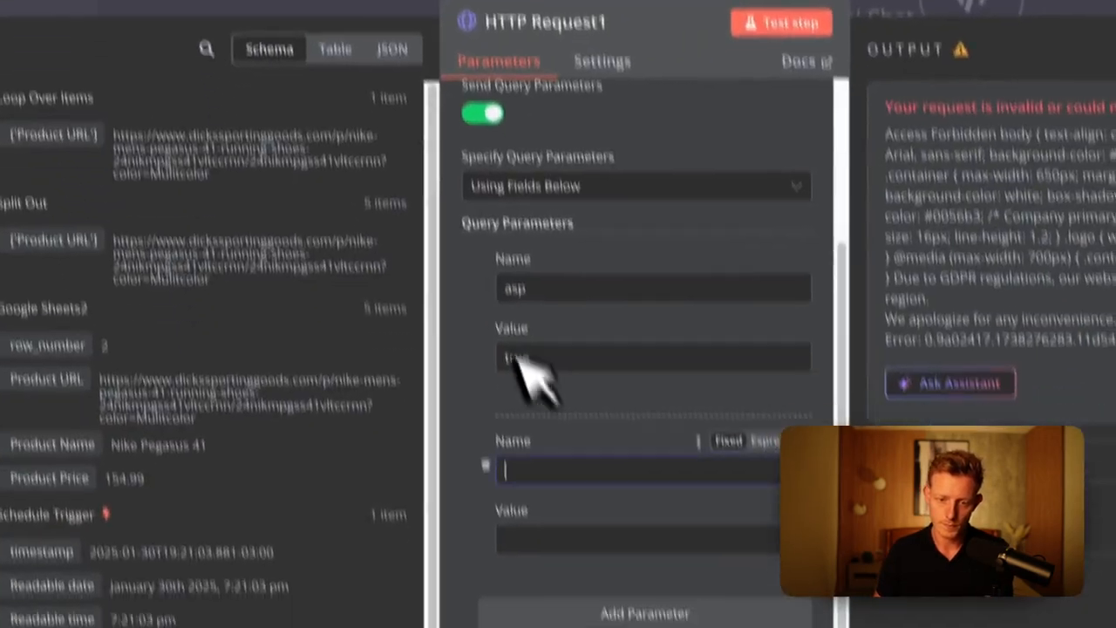
key(ctrl+v)
drag(596, 470, 569, 469)
key(ctrl+x)
click(571, 540)
key(ctrl+v)
click(588, 470)
key(BackSpace)
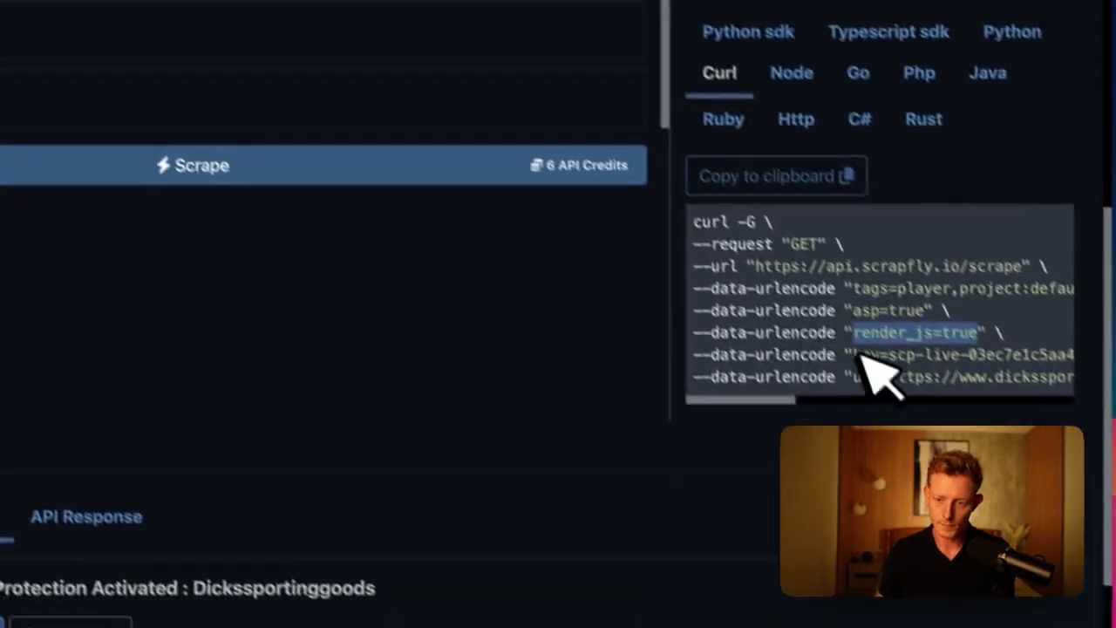
Copy the key parameter from Scrapfly's Curl code and add a query parameter named key with the API key as its value
drag(884, 352, 1086, 348)
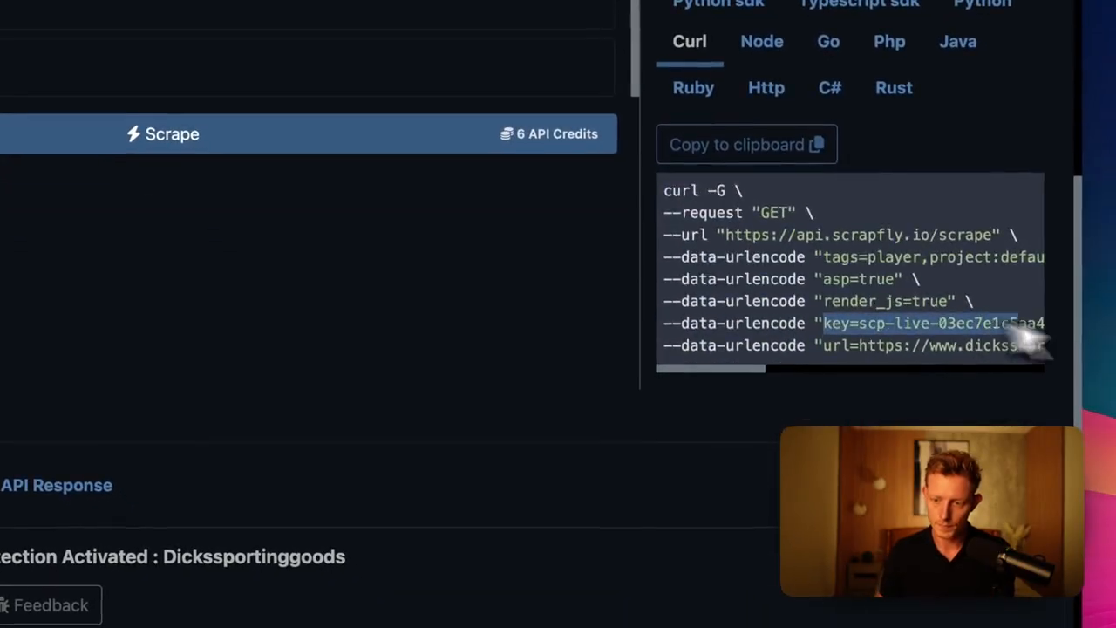
right_click(1003, 336)
click(959, 367)
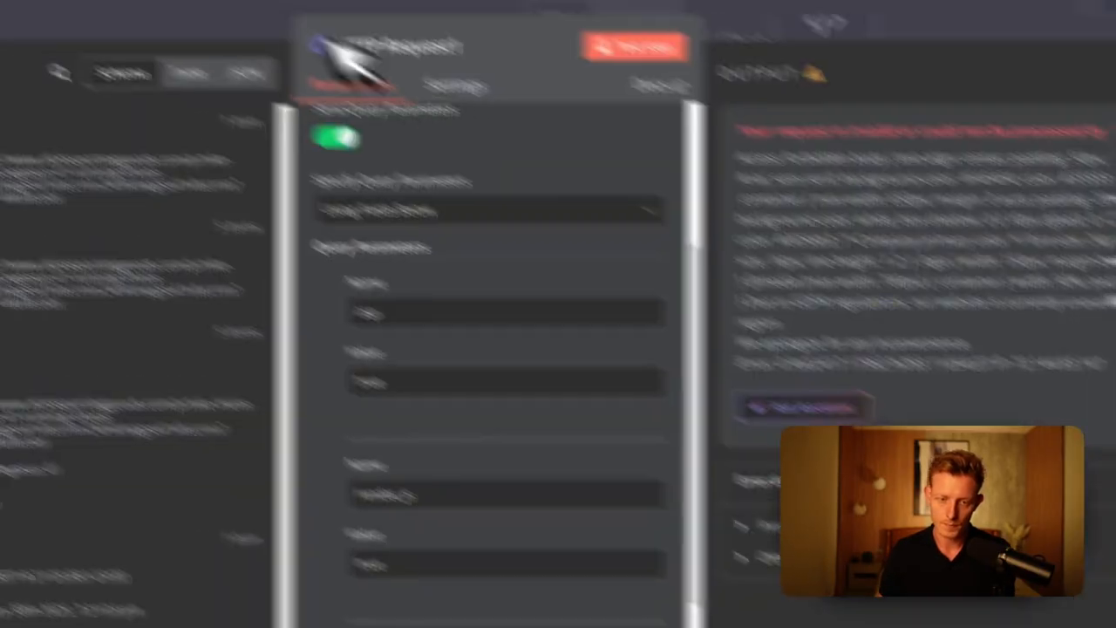
click(479, 503)
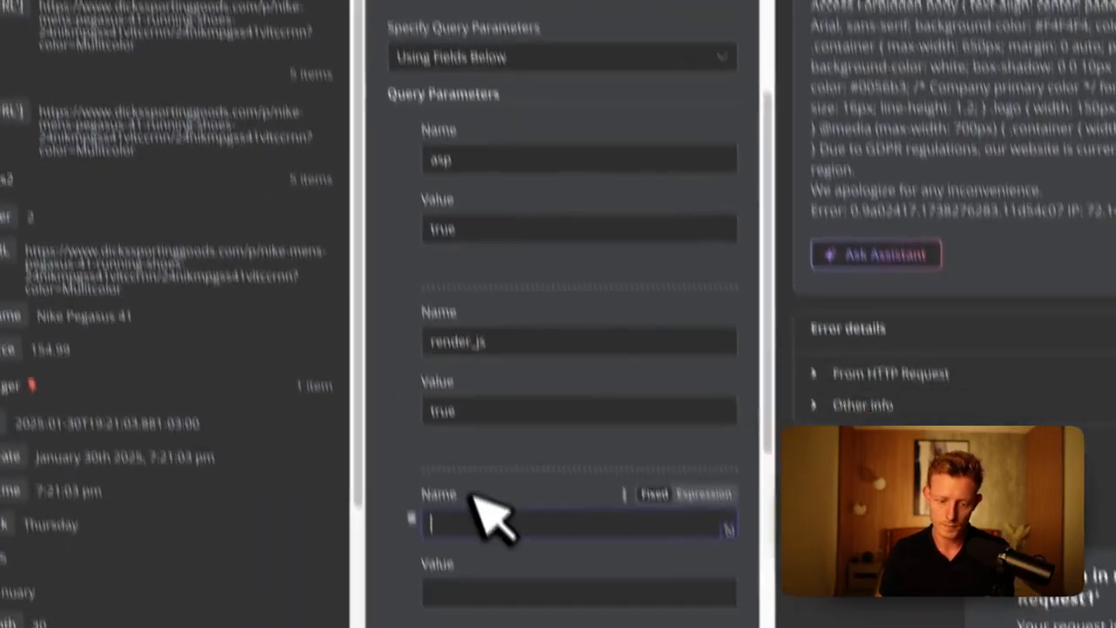
key(ctrl+v)
drag(434, 452, 748, 471)
key(ctrl+x)
click(590, 514)
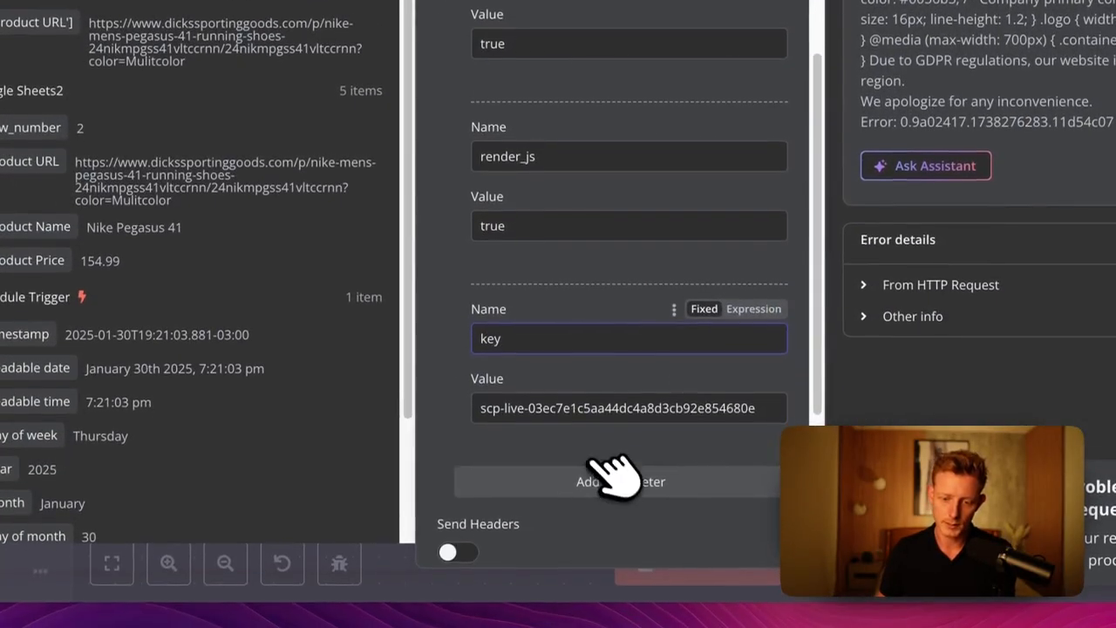
Add a query parameter named url whose value is the Product URL field from the Loop Over Items input
click(598, 476)
click(547, 514)
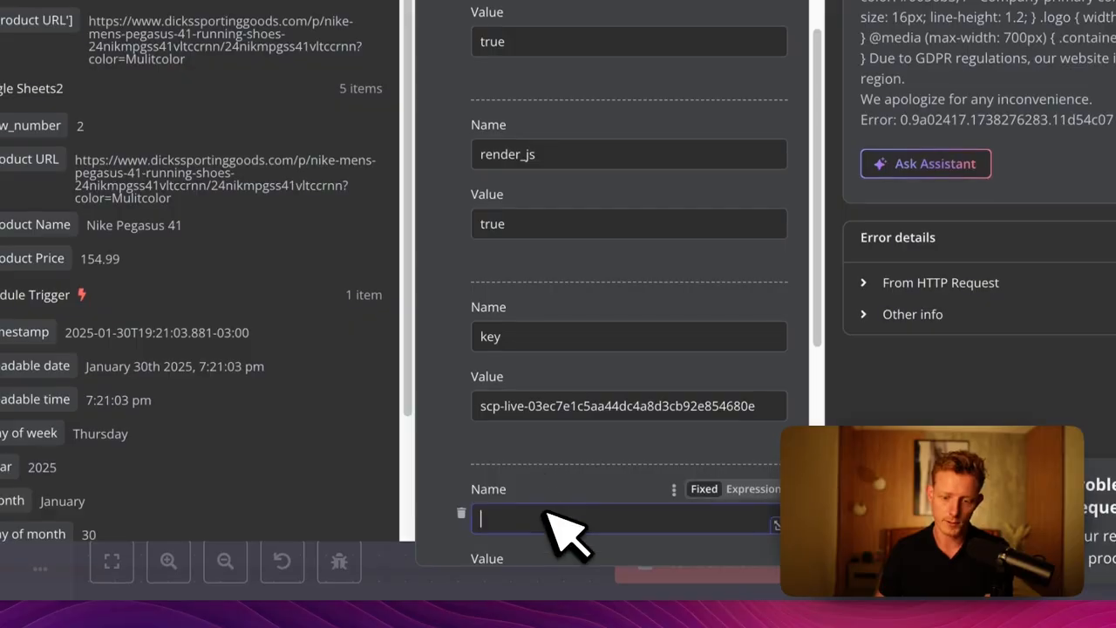
scroll(605, 456, down, 4)
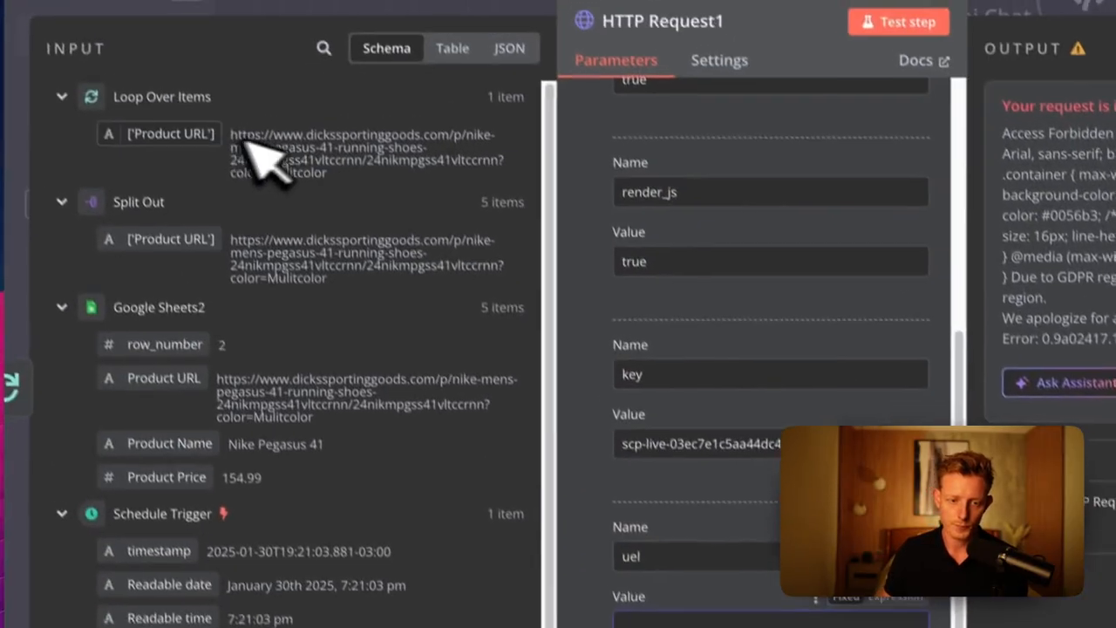
drag(248, 142, 750, 621)
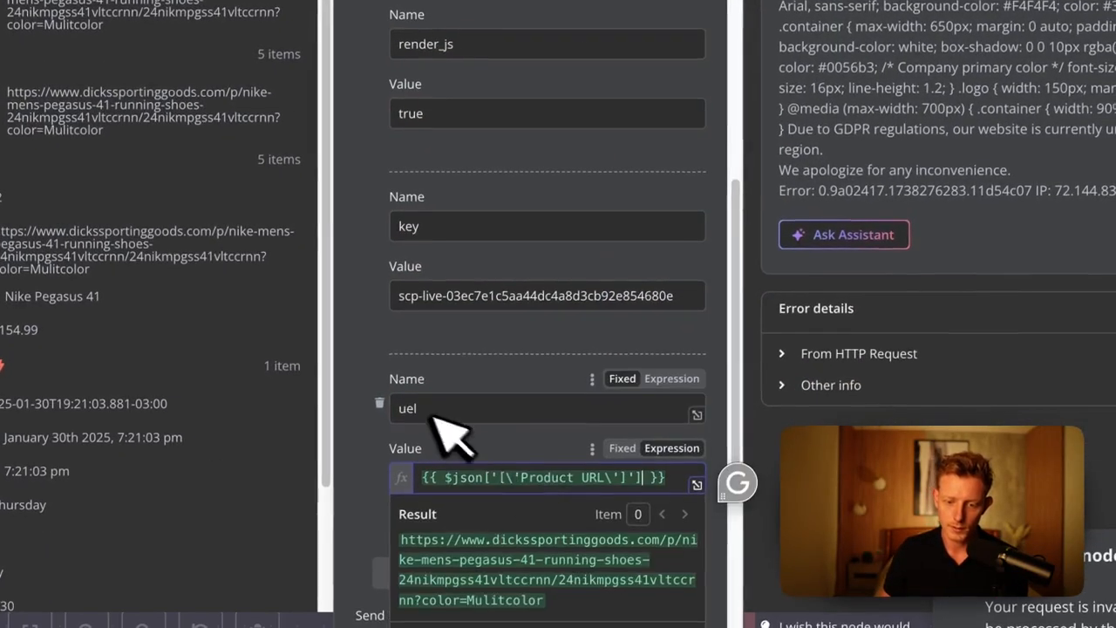
click(435, 413)
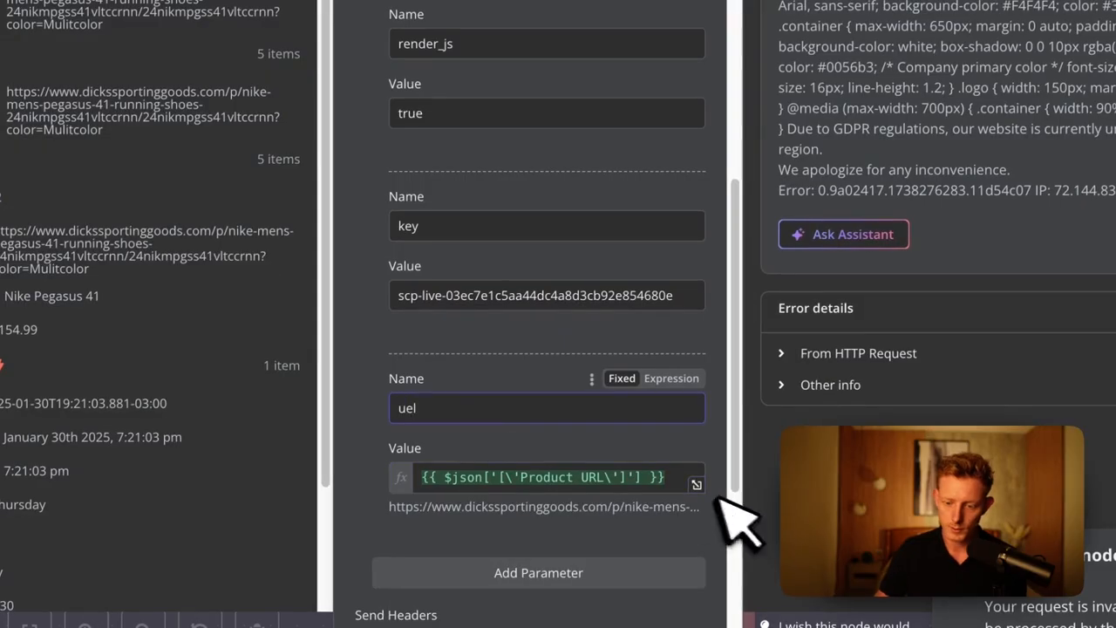
text(l)
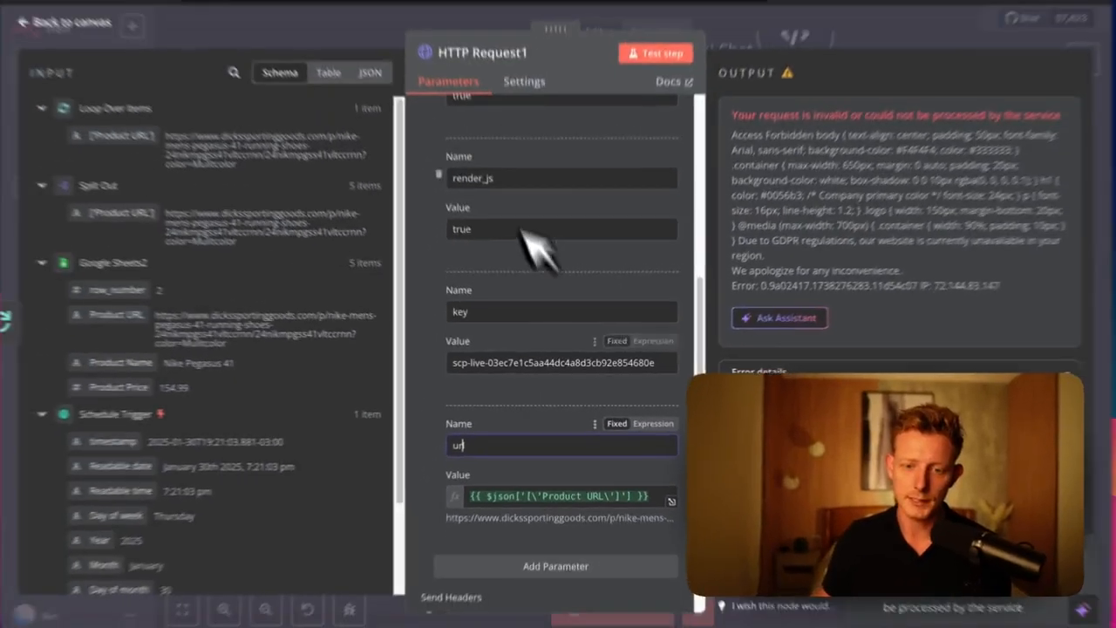
Check the request's URL and query parameters, and run a test of the HTTP Request node
scroll(440, 157, up, 2)
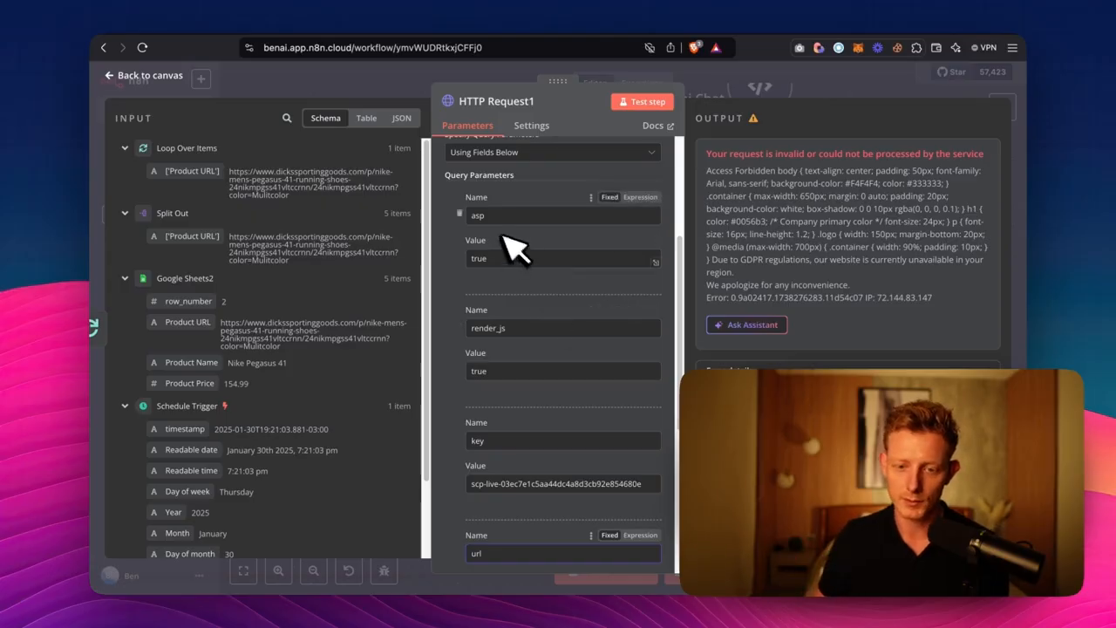
scroll(514, 409, down, 4)
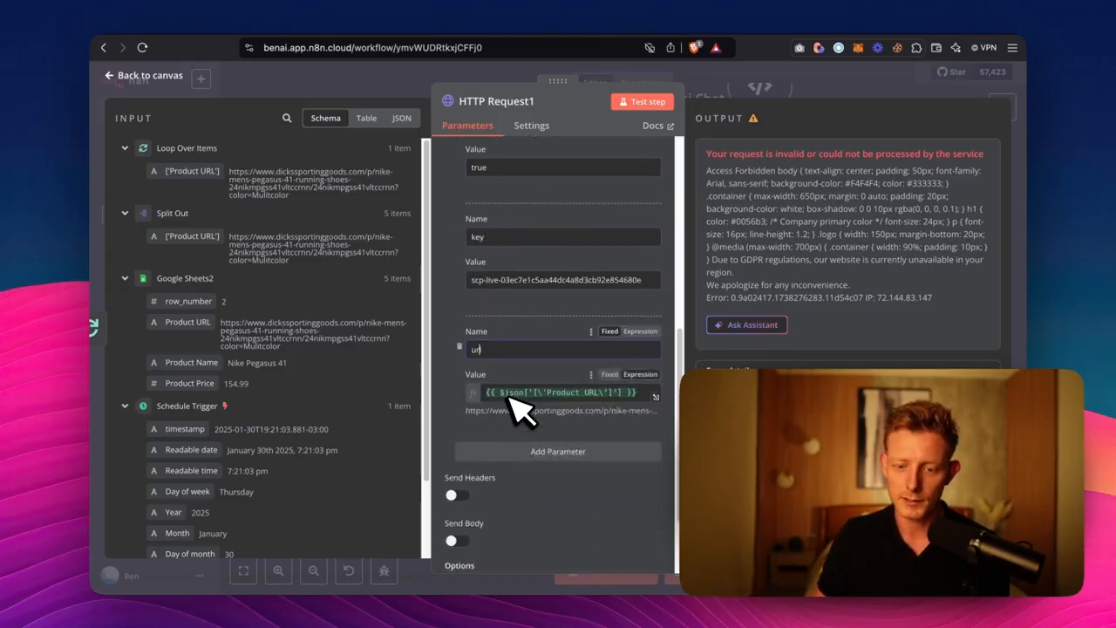
scroll(545, 367, up, 5)
scroll(545, 392, up, 3)
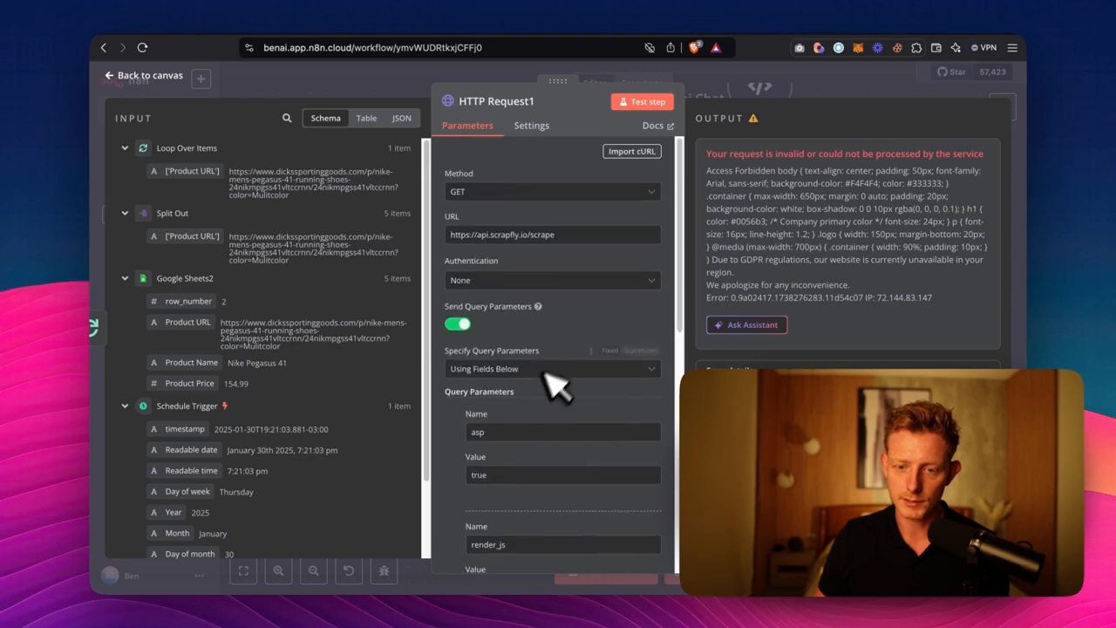
click(646, 102)
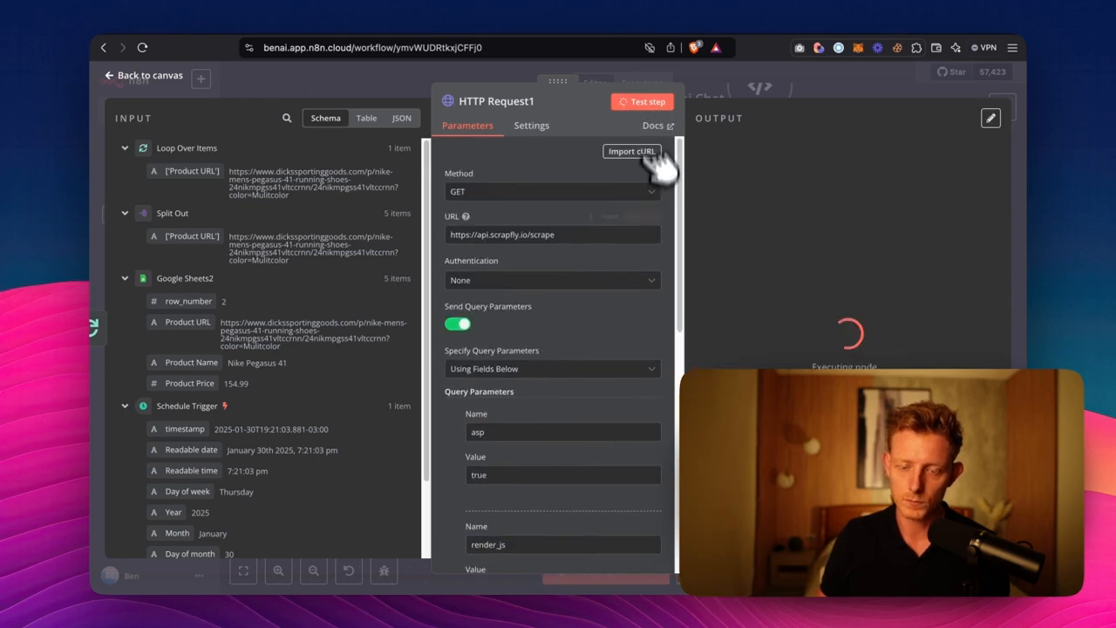
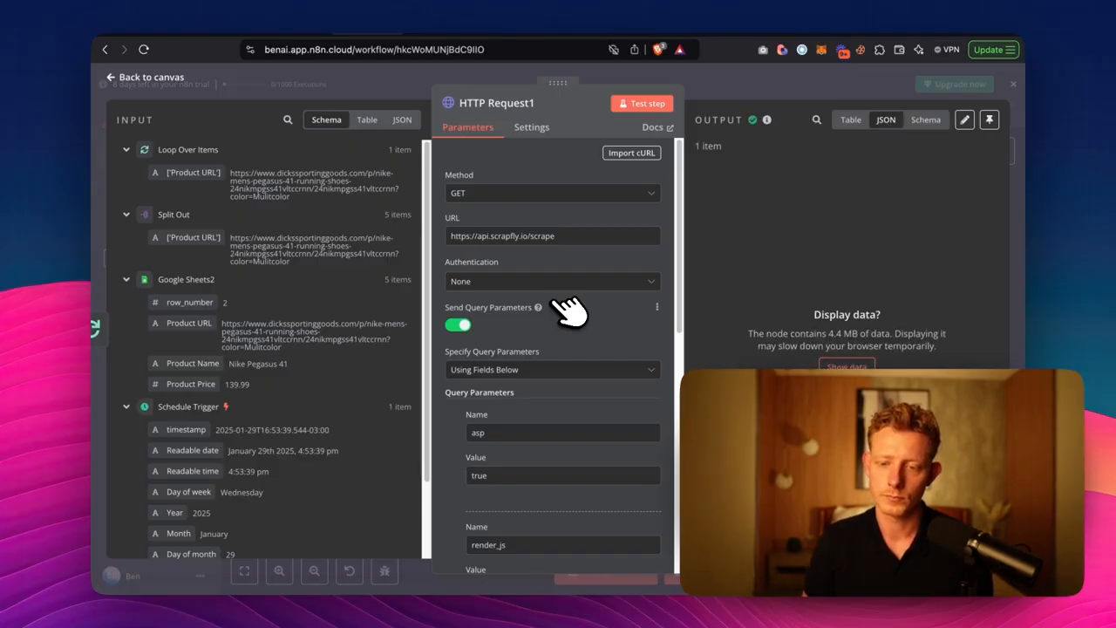
Display the HTTP Request node's output data and look through the returned JSON
click(847, 367)
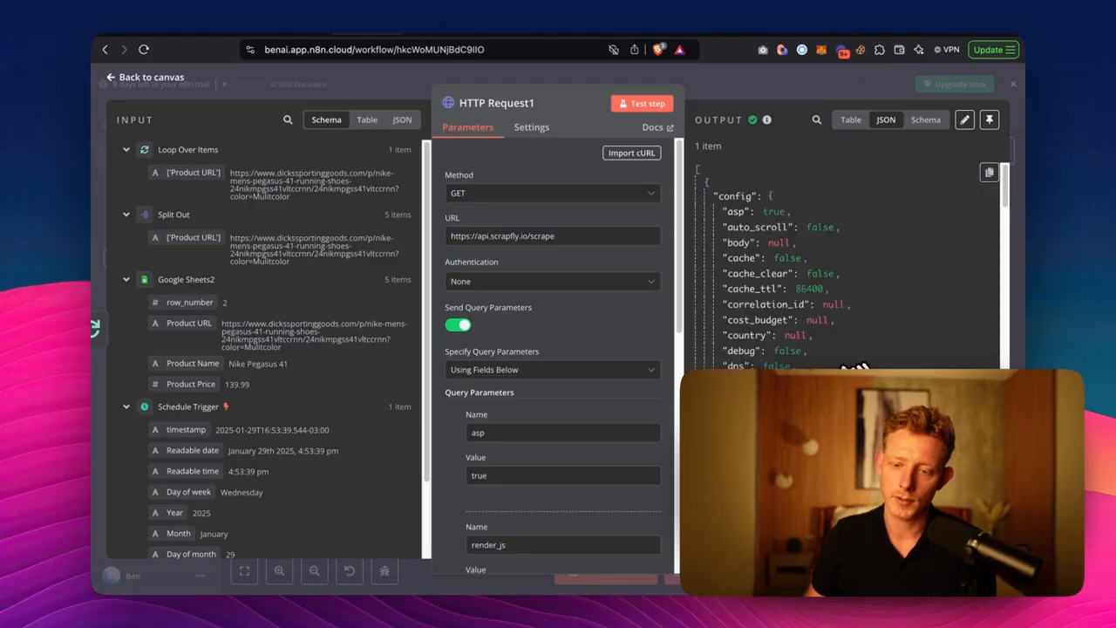
scroll(844, 333, down, 15)
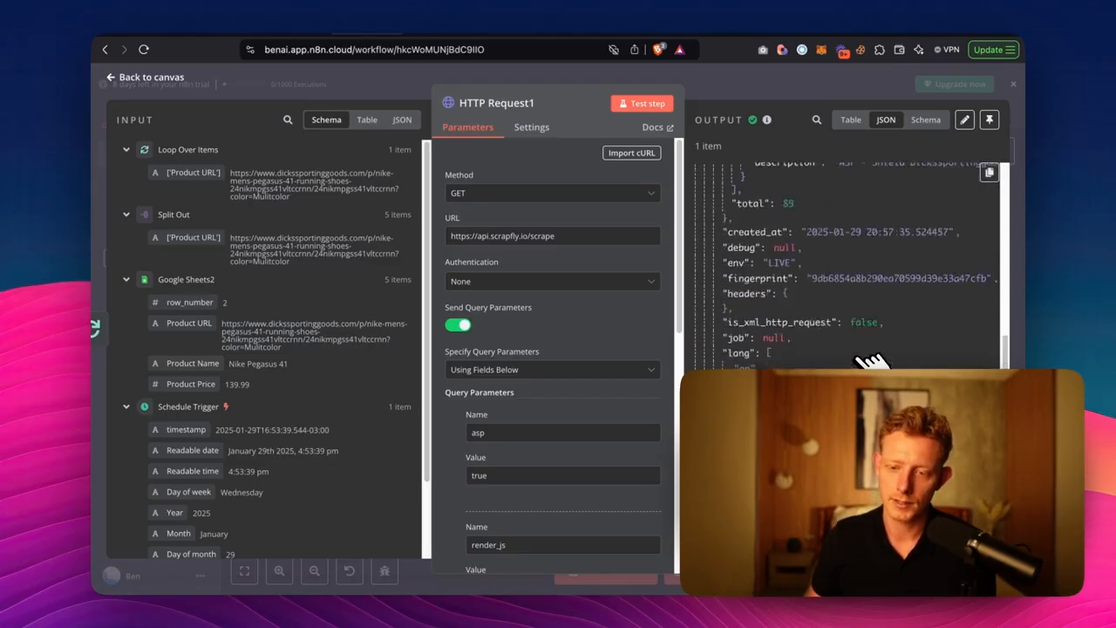
scroll(810, 351, down, 15)
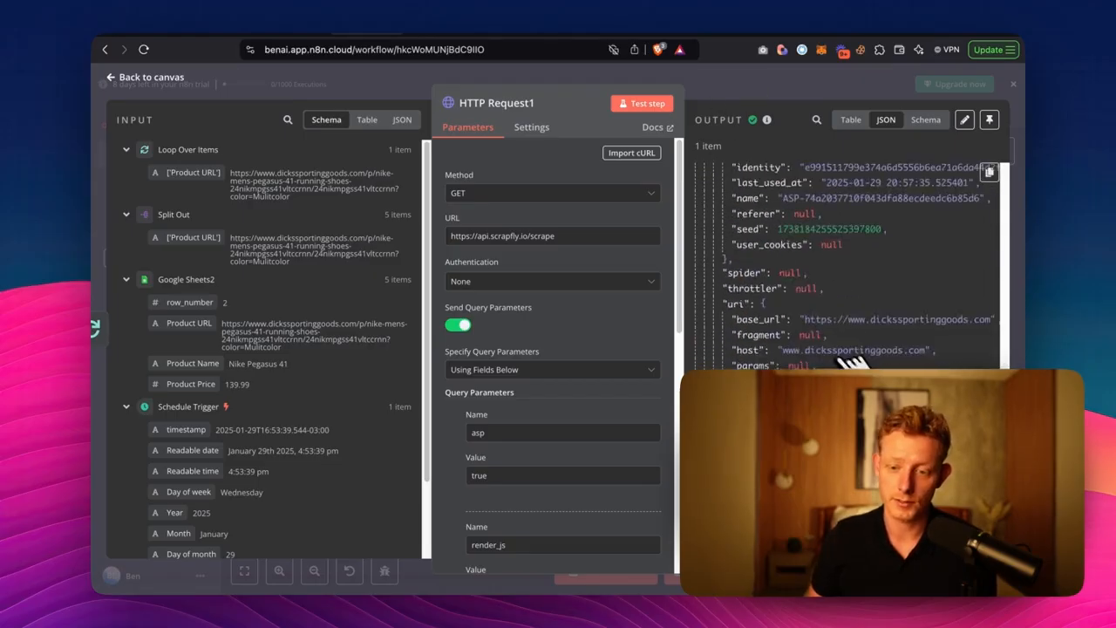
Return to the canvas and add an Edit Fields (Set) node after HTTP Request1
scroll(858, 364, up, 5)
click(747, 78)
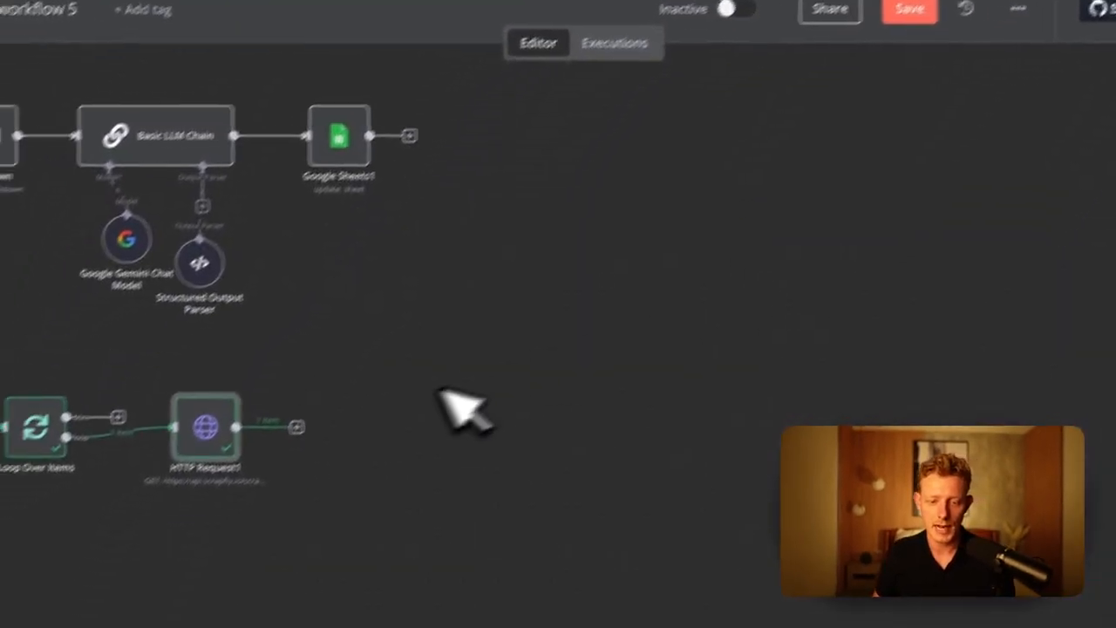
click(297, 426)
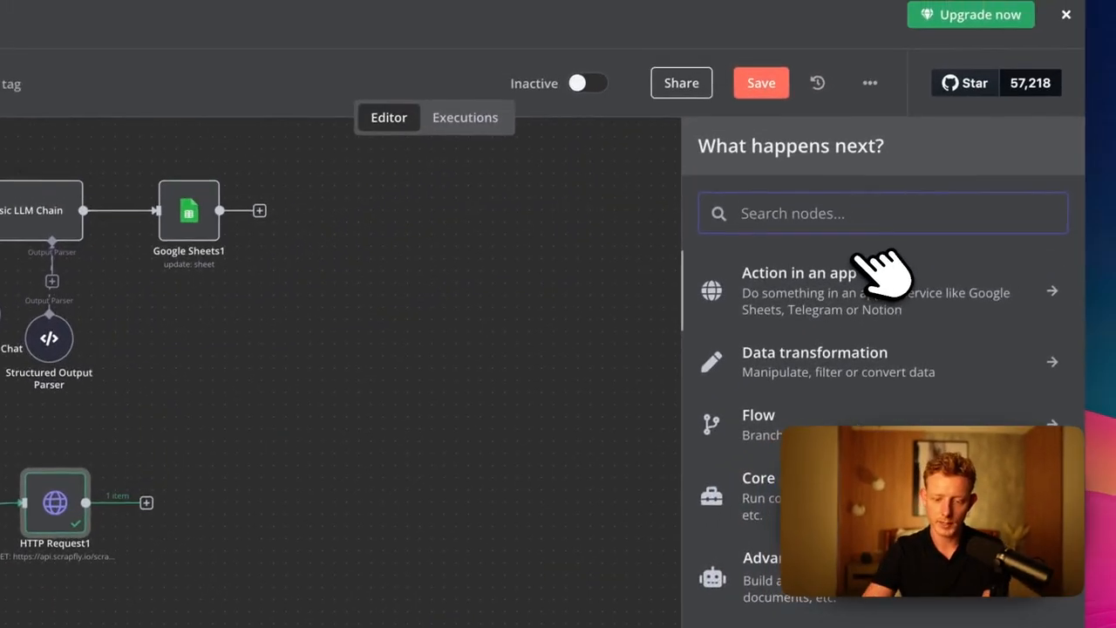
text(in)
key(BackSpace)
key(BackSpace)
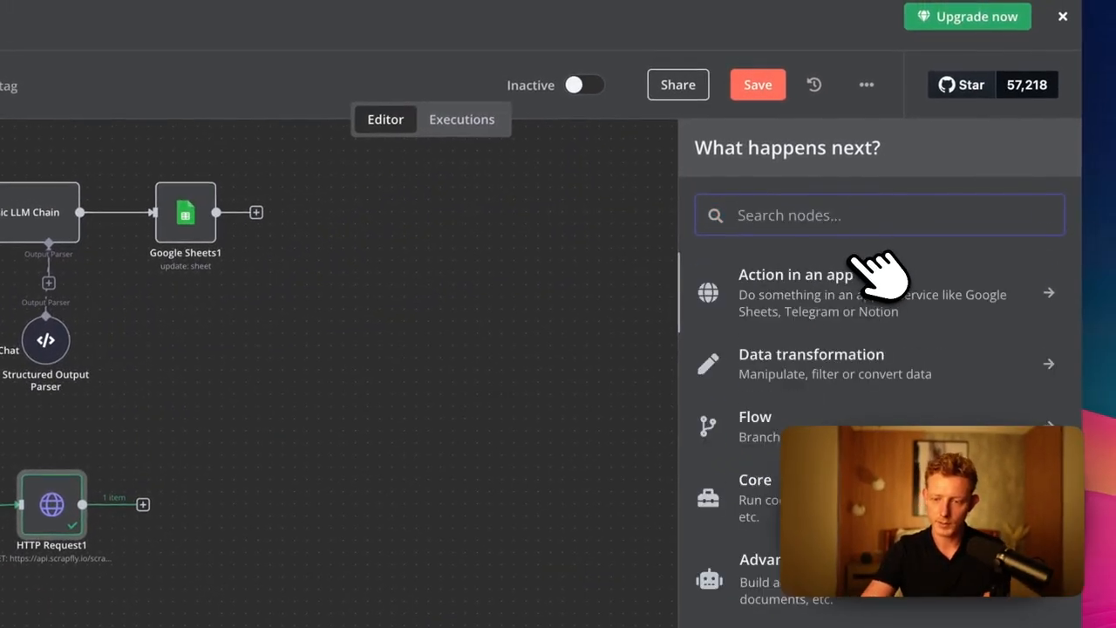
click(872, 390)
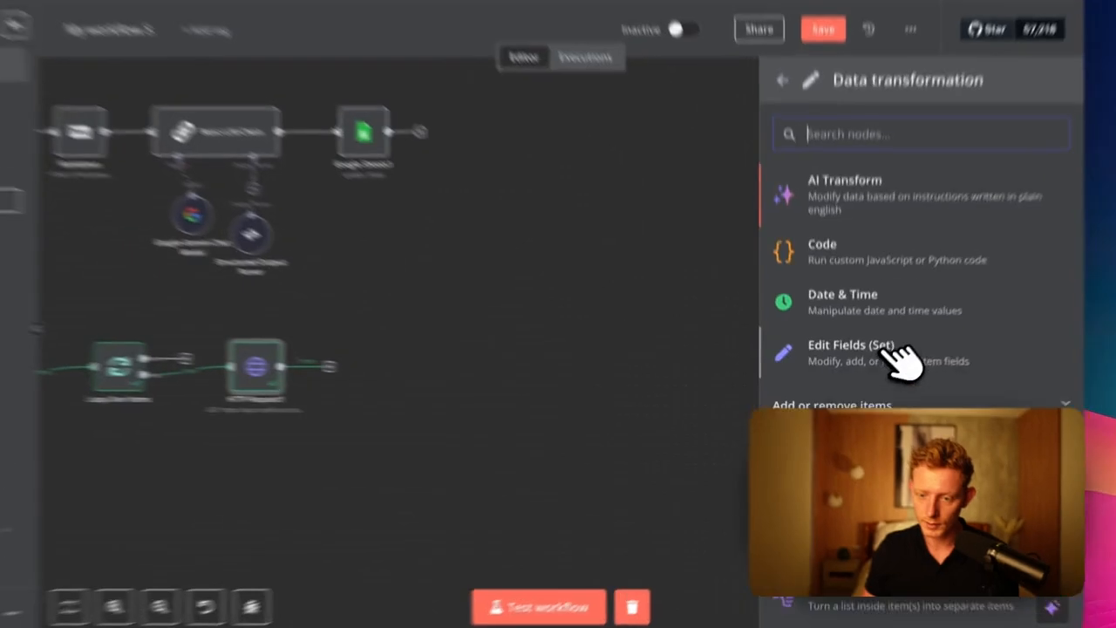
click(872, 371)
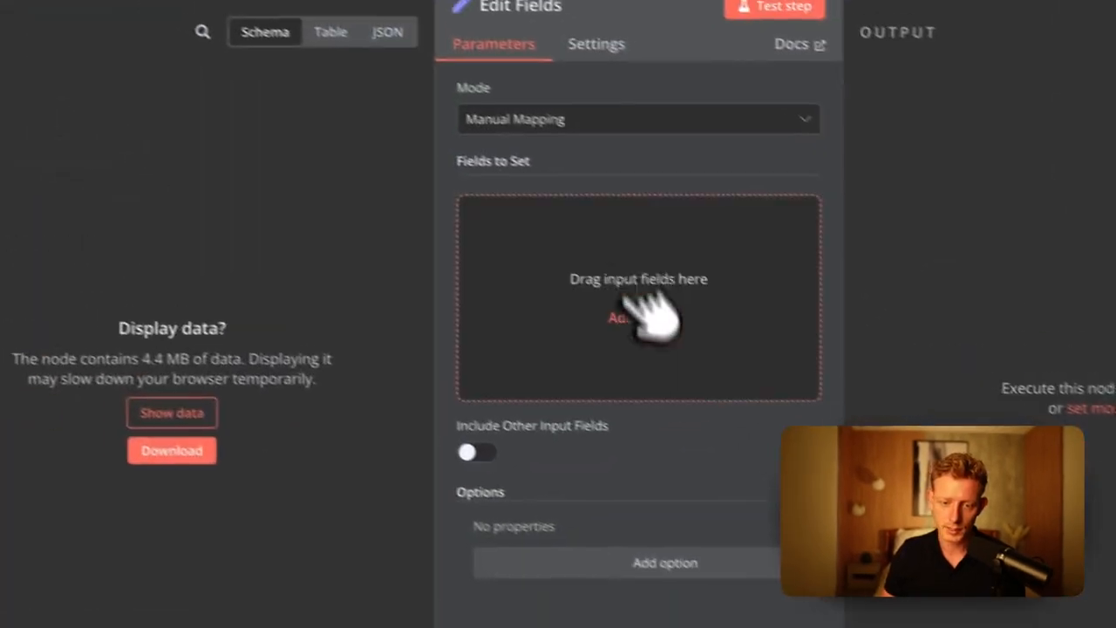
Show the HTTP Request1 input data and map its result.content field into the Edit Fields node's fields to set
click(233, 429)
scroll(362, 357, down, 5)
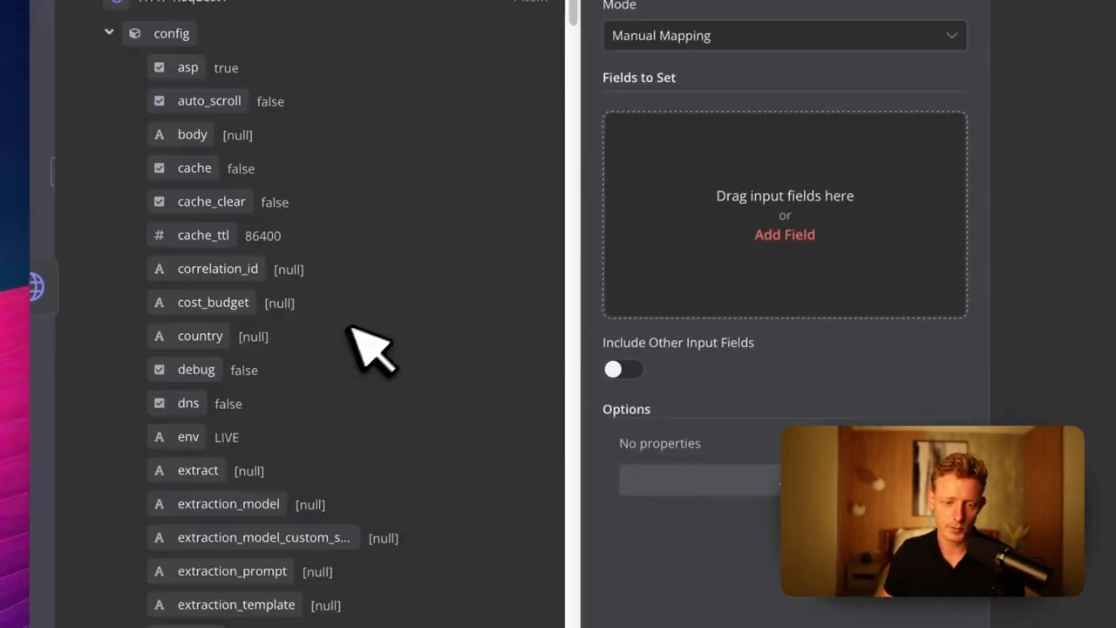
scroll(379, 384, down, 15)
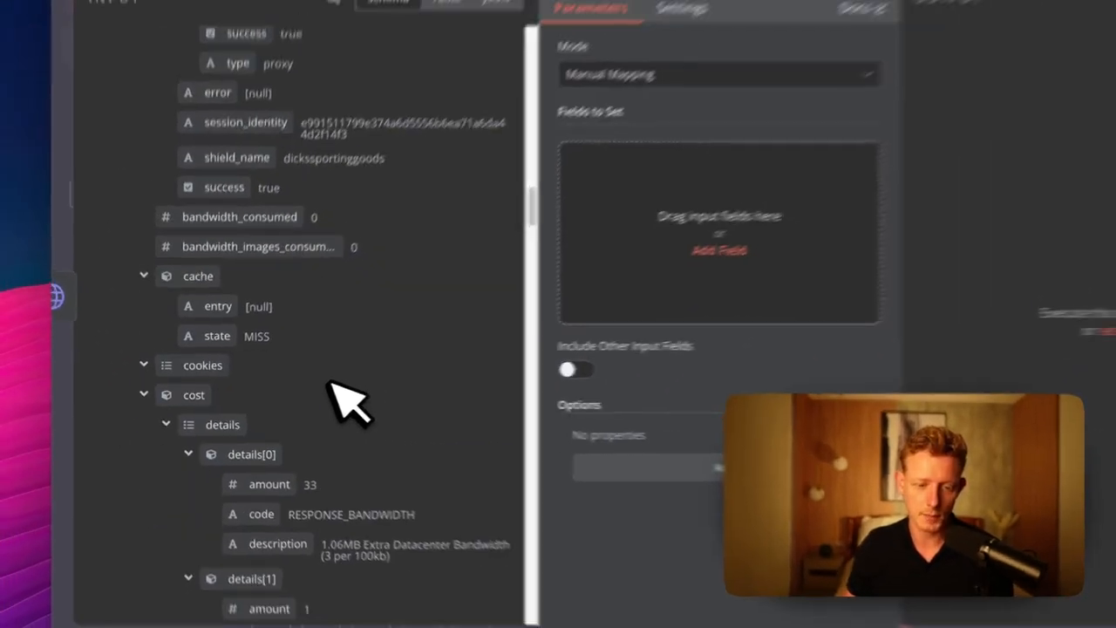
scroll(301, 401, down, 15)
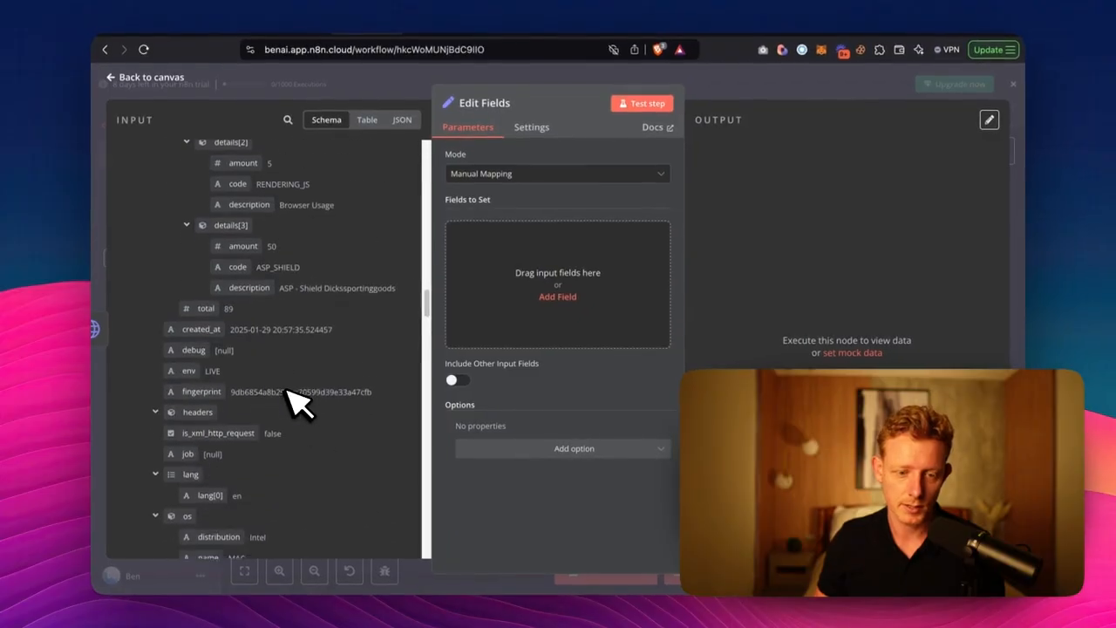
scroll(296, 402, down, 15)
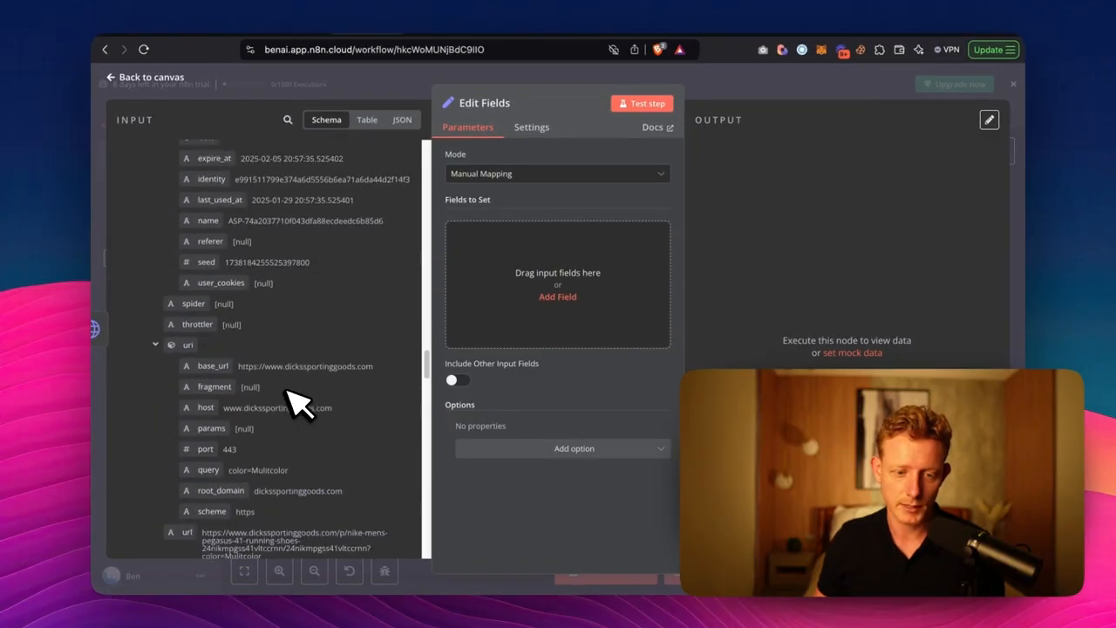
scroll(297, 403, down, 6)
drag(196, 381, 648, 134)
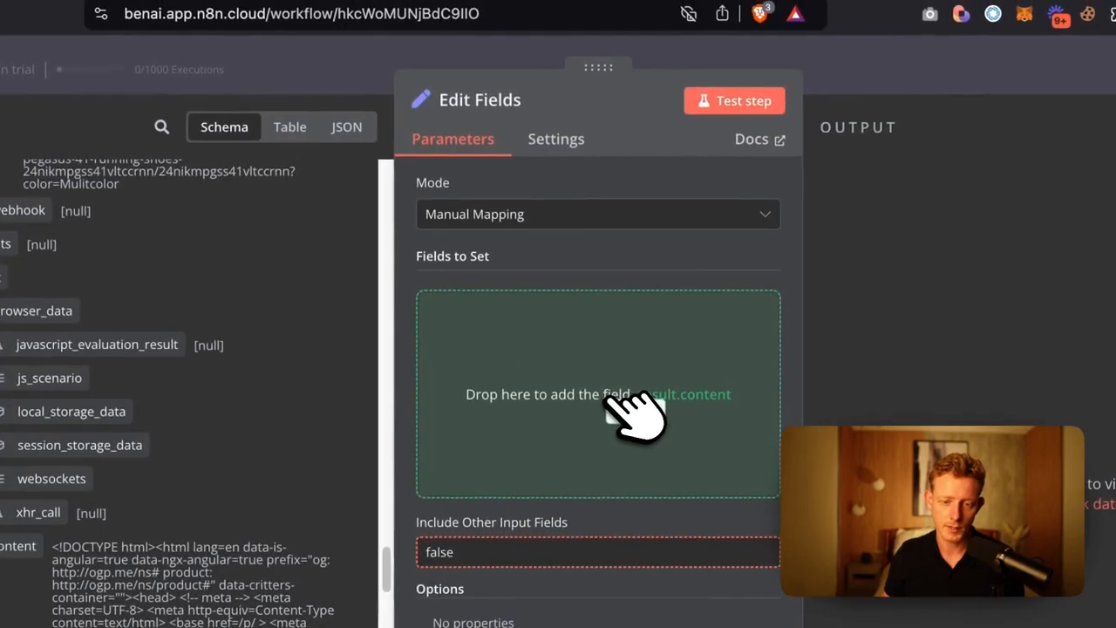
Rename the mapped field to data, test the Edit Fields step and return to the canvas
drag(533, 273, 643, 325)
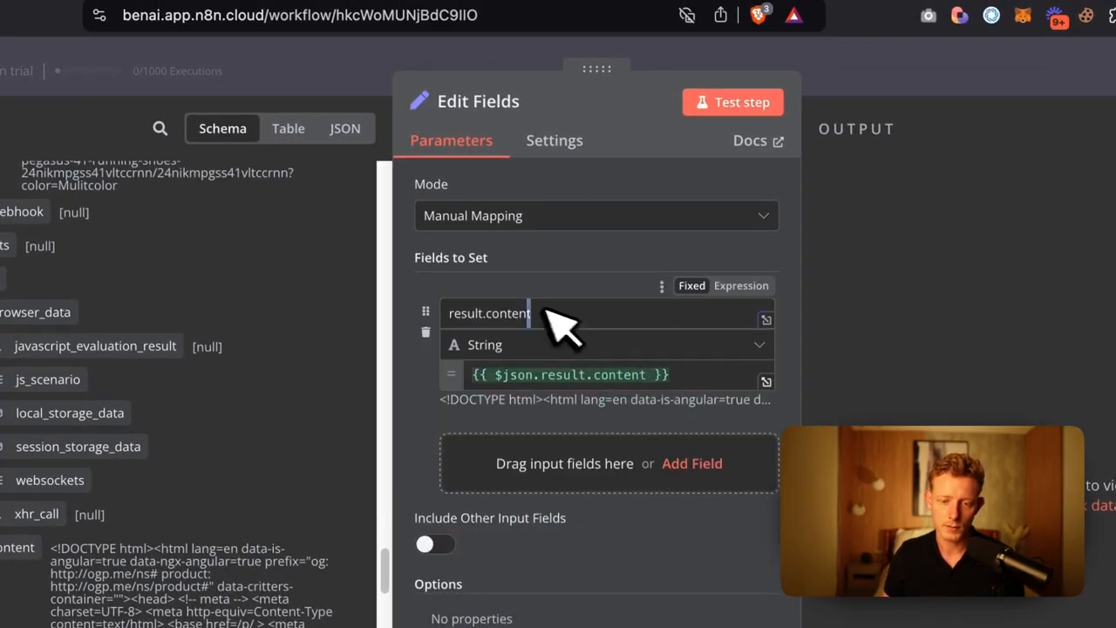
drag(548, 316, 349, 327)
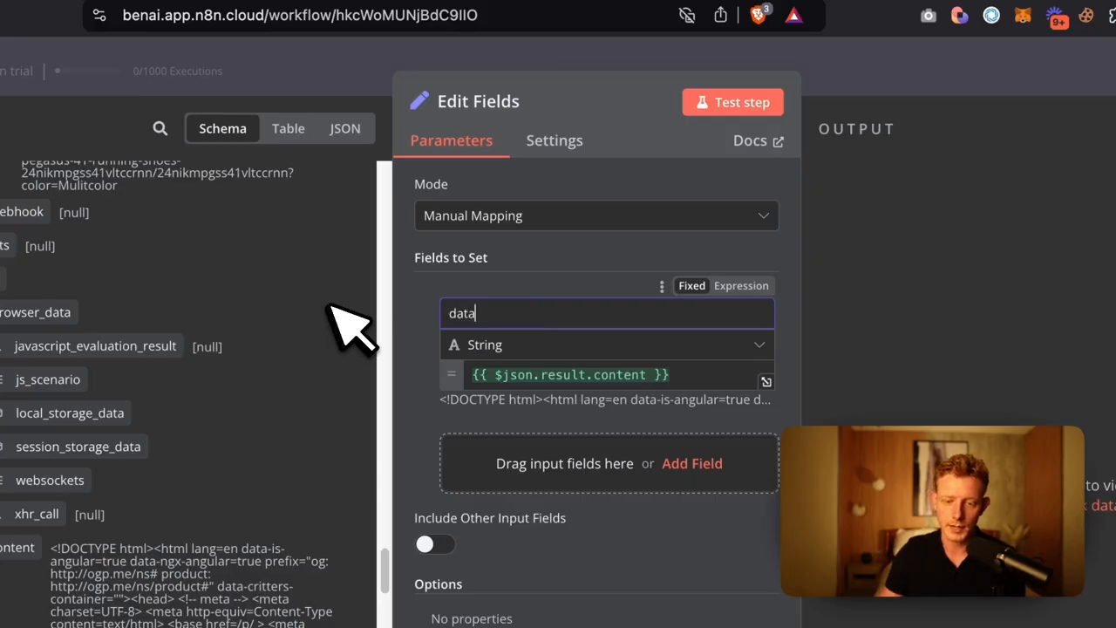
click(593, 243)
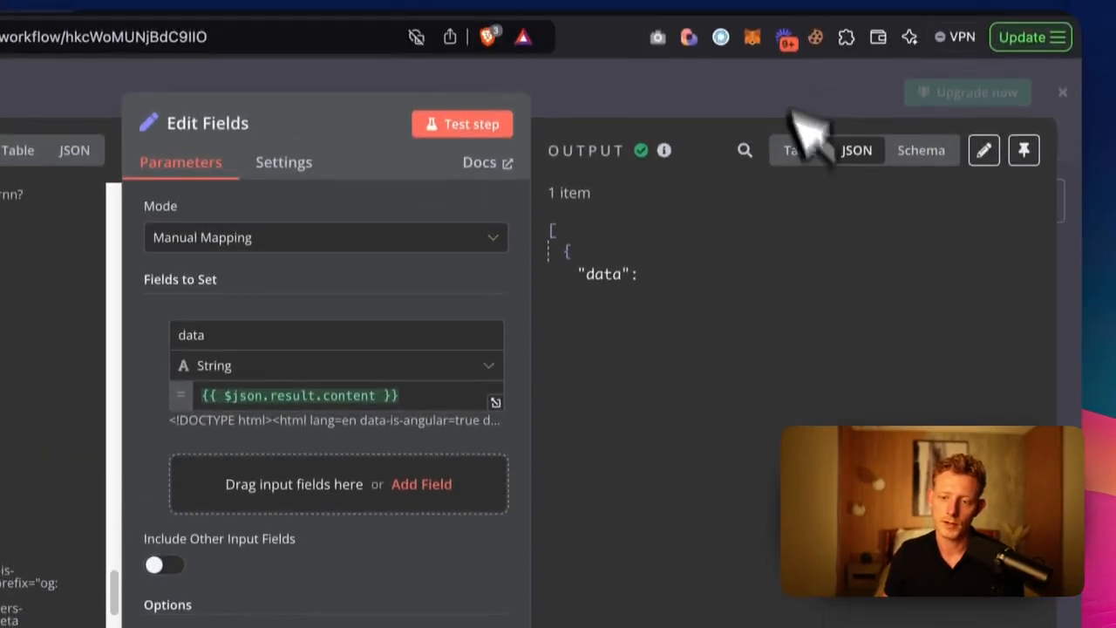
click(787, 11)
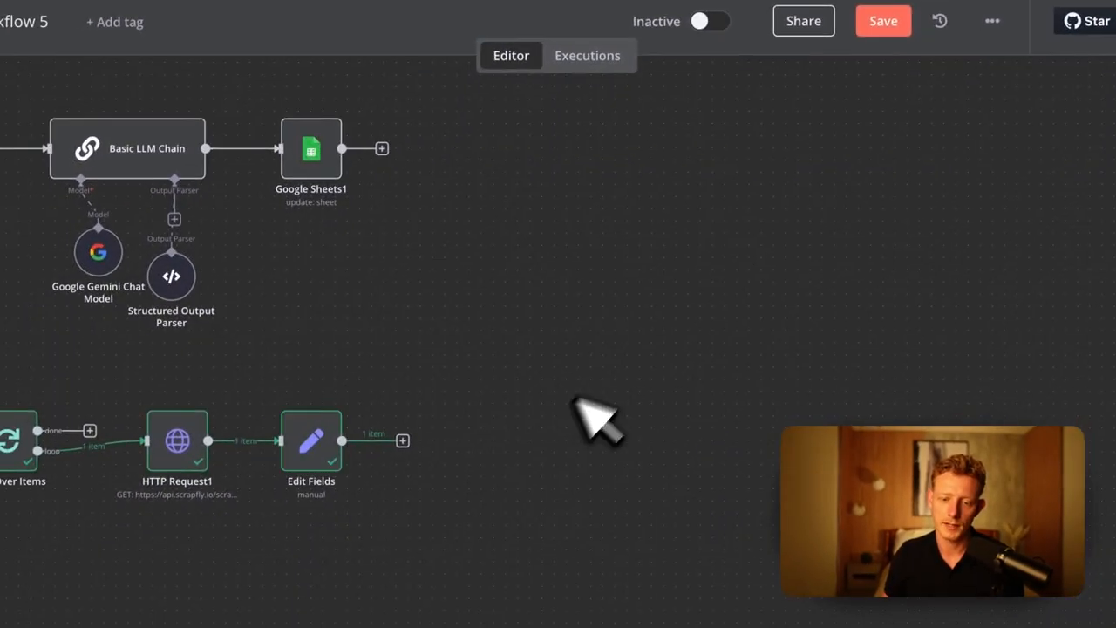
Add a Markdown node after Edit Fields and map the Edit Fields data value to its HTML parameter
click(402, 441)
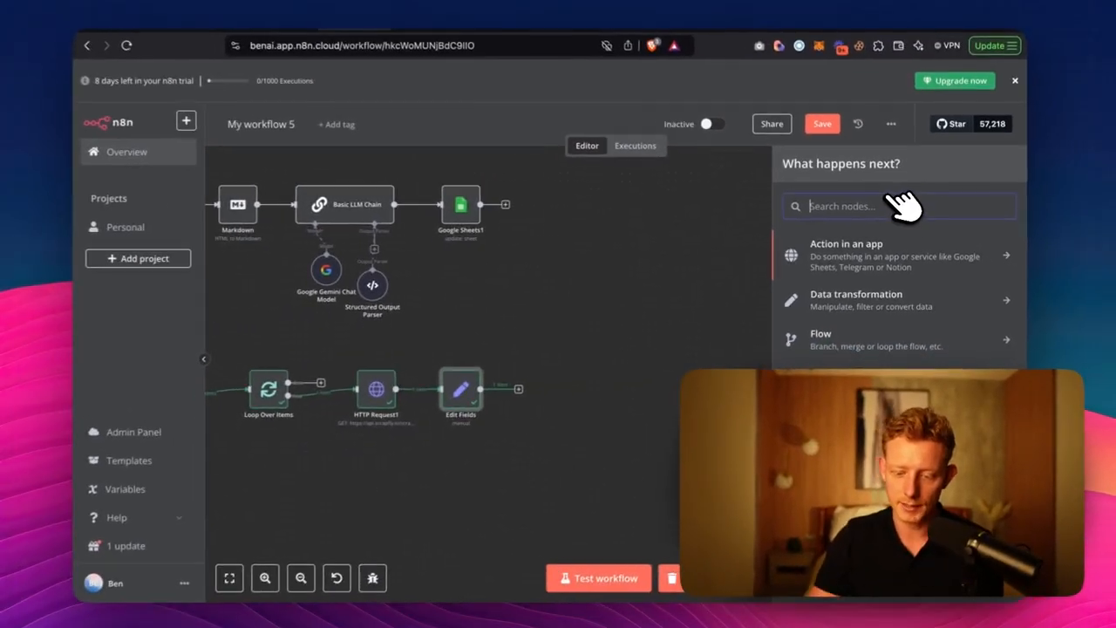
text(mark)
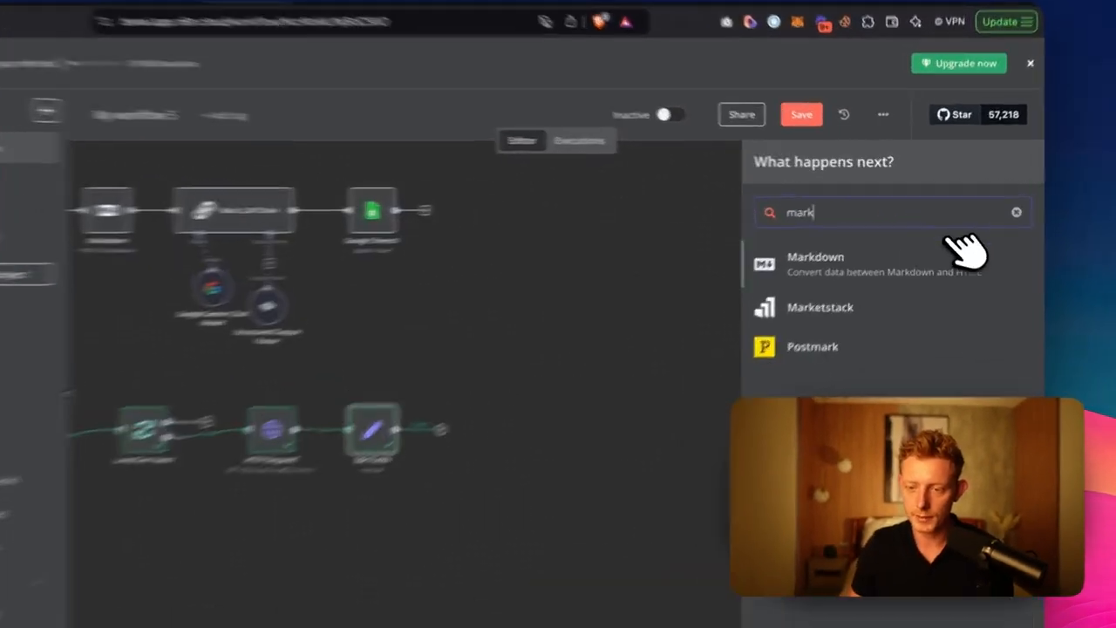
click(837, 249)
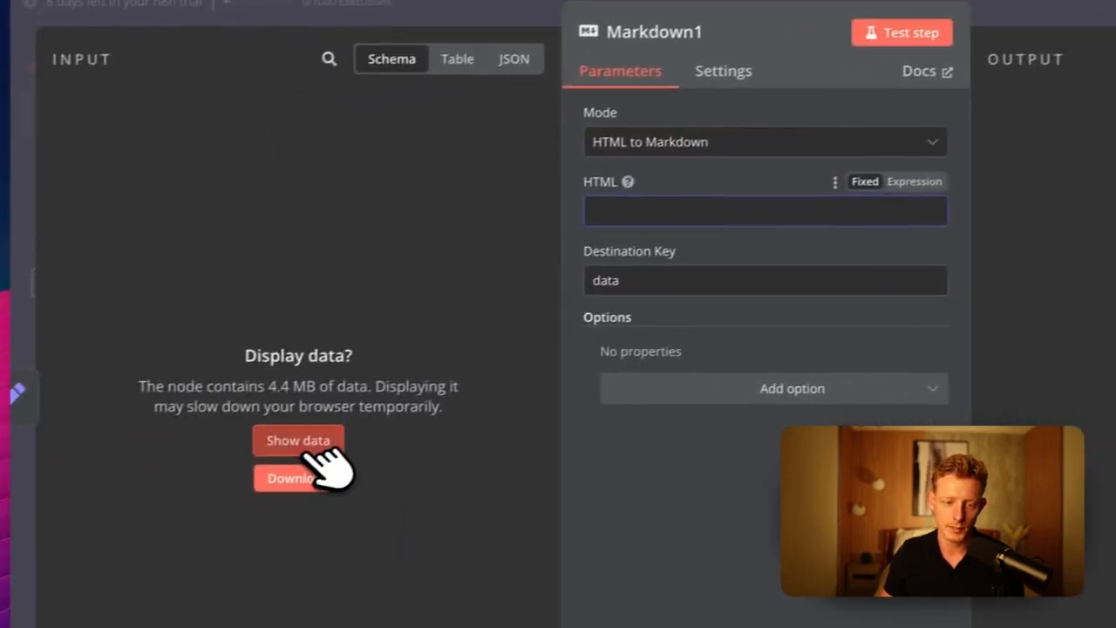
click(85, 479)
drag(175, 141, 718, 208)
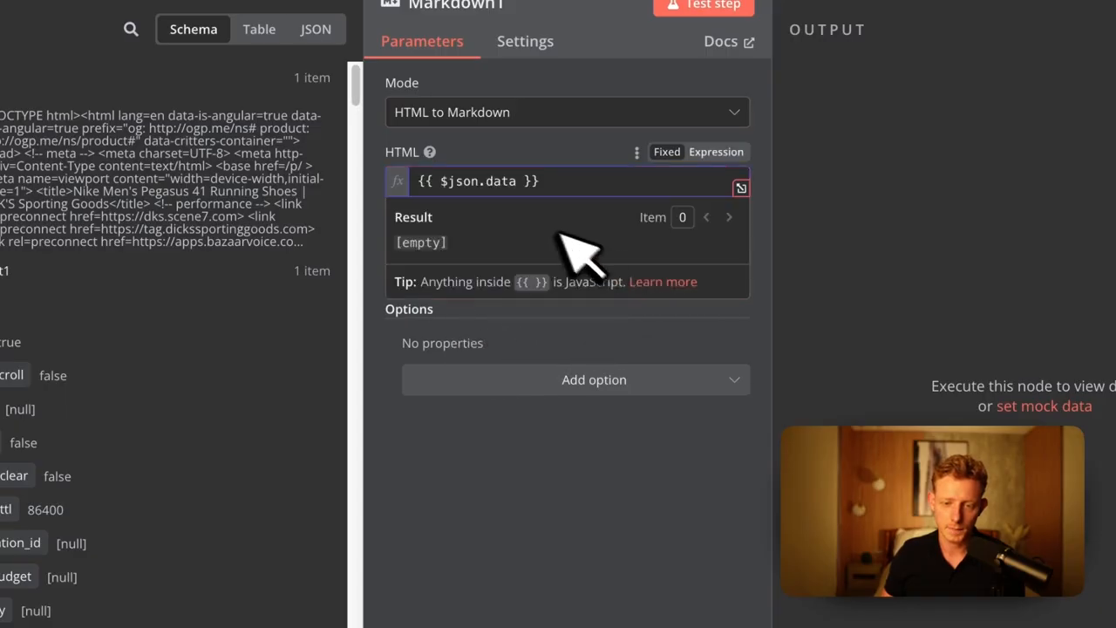
Add the Ignored Elements option with img to the new Markdown node, then test the step and close it
click(589, 377)
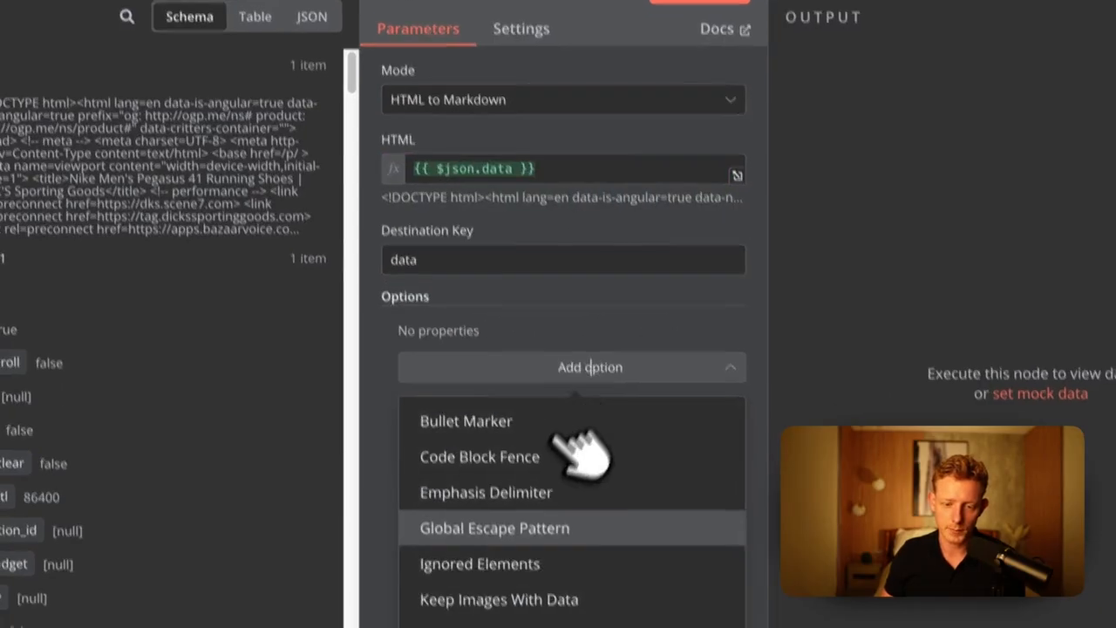
click(523, 571)
click(492, 370)
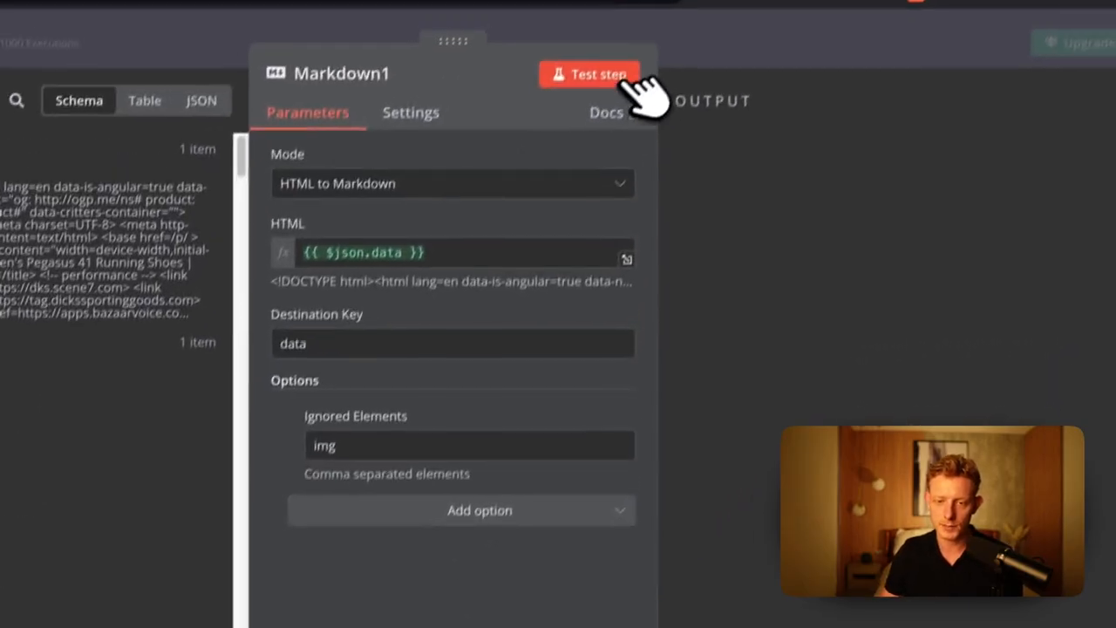
click(634, 75)
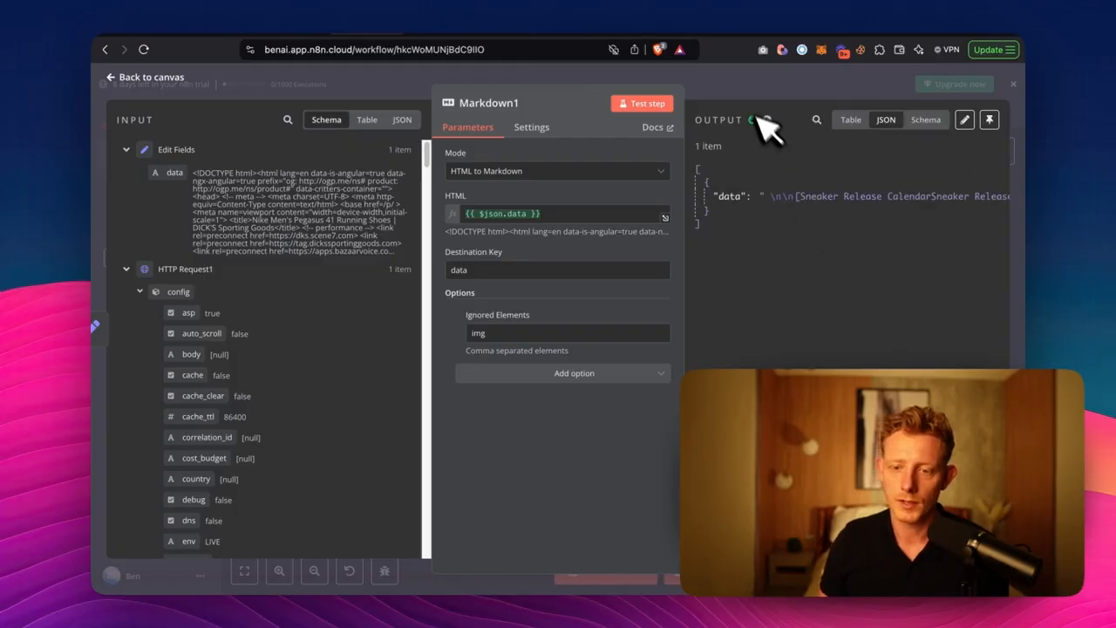
key(Escape)
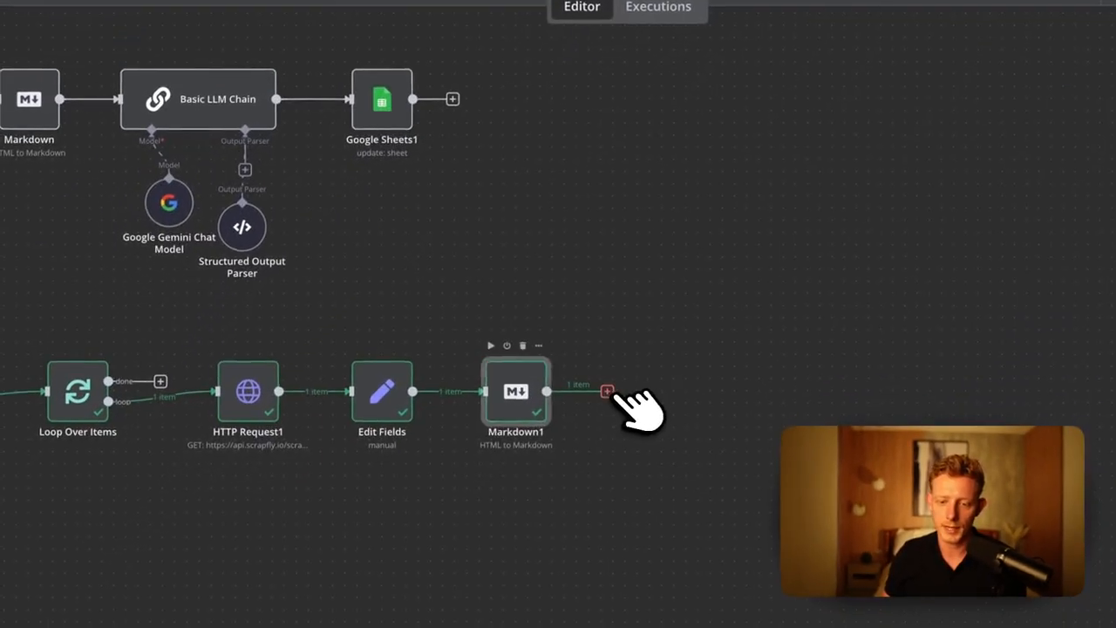
Duplicate the Basic LLM Chain with its Gemini model and structured output parser, and connect the copy after Markdown1
click(608, 392)
key(Escape)
drag(298, 280, 112, 8)
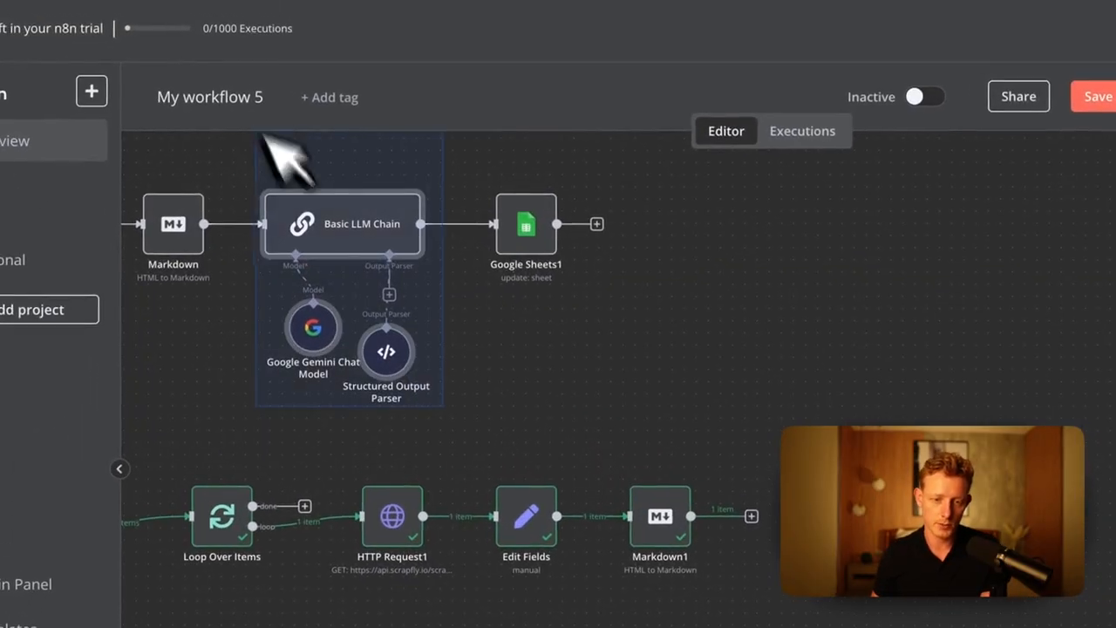
drag(262, 136, 258, 166)
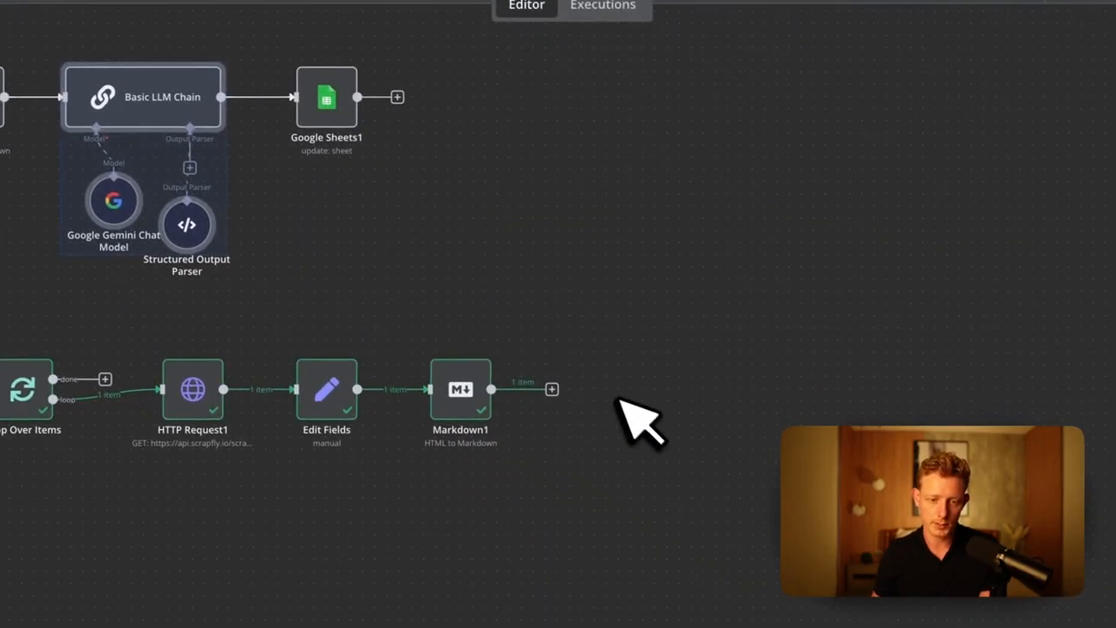
click(874, 593)
key(ctrl+v)
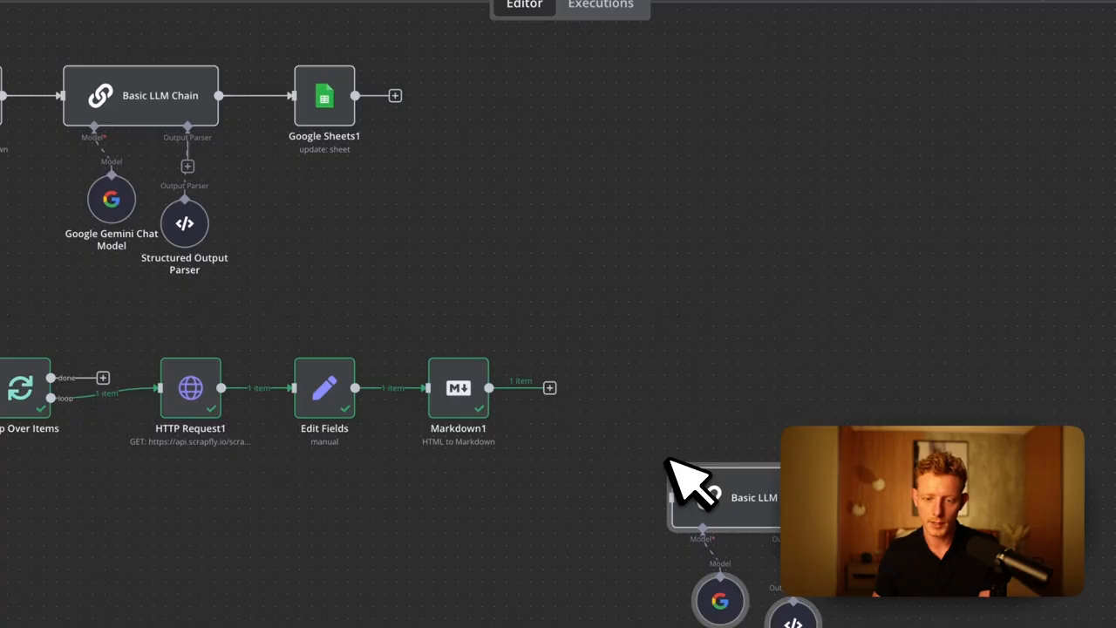
drag(730, 485, 652, 406)
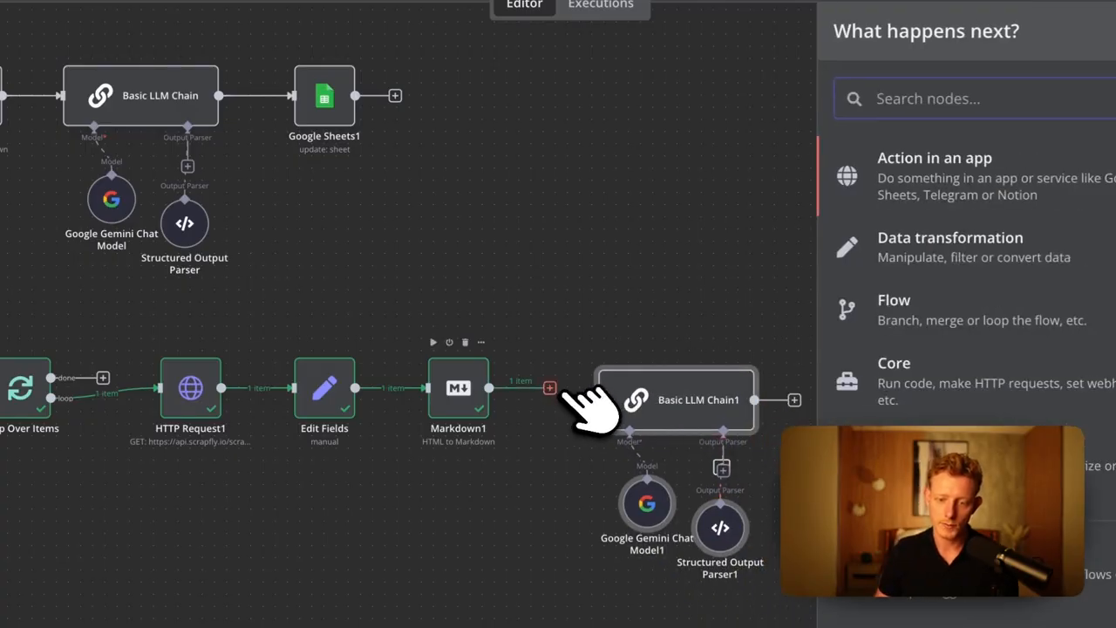
Replace the copied LLM chain's prompt text with the data field from Markdown1
double_click(667, 403)
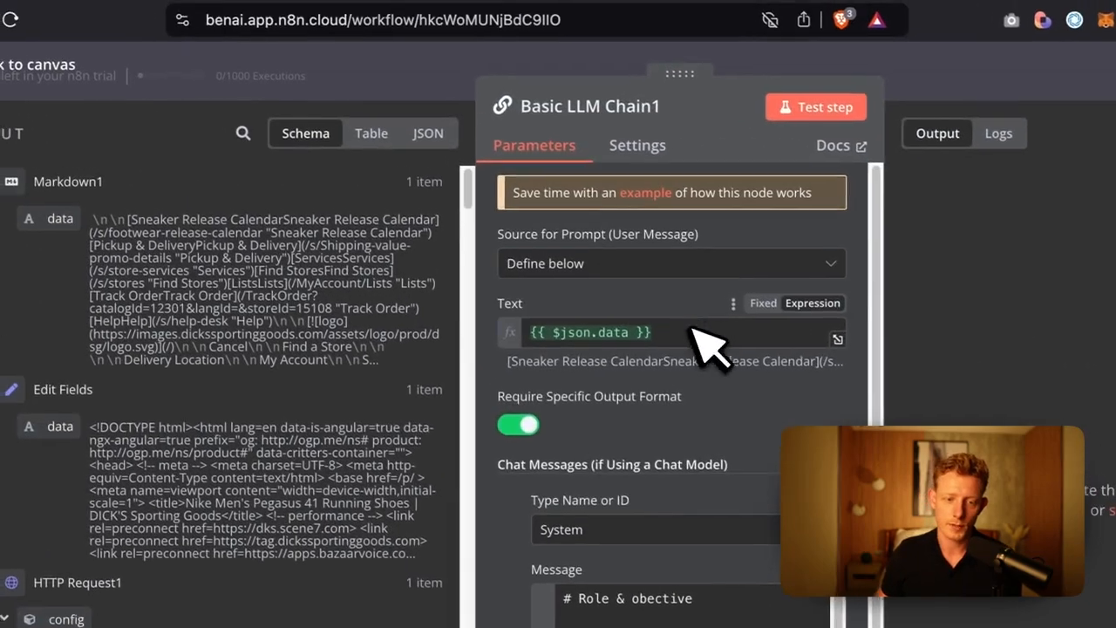
drag(711, 336, 419, 349)
key(BackSpace)
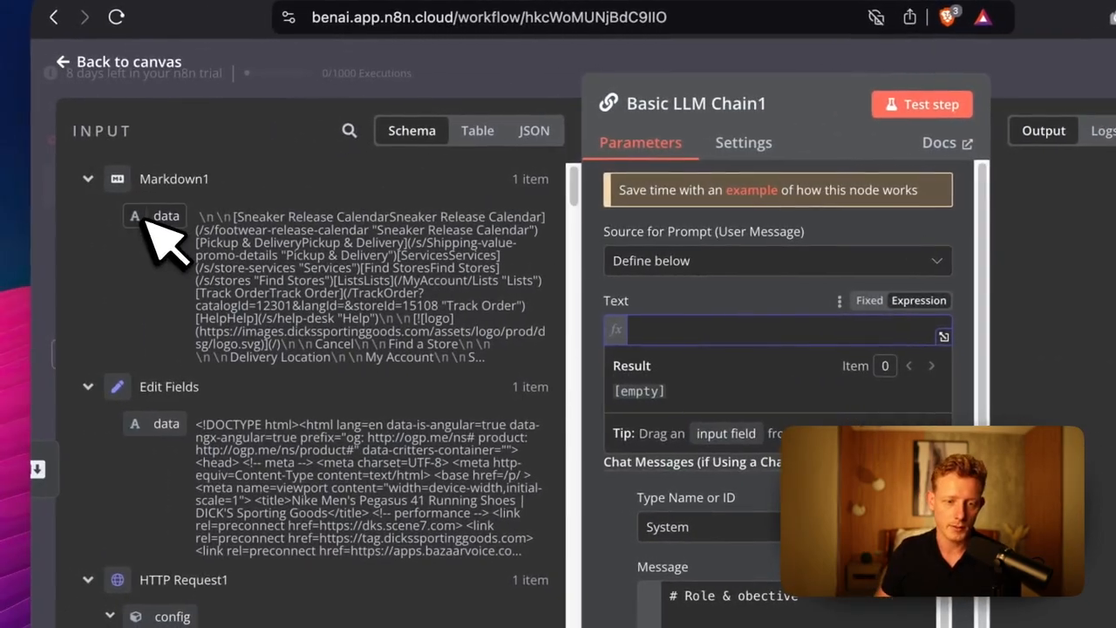
drag(148, 218, 701, 349)
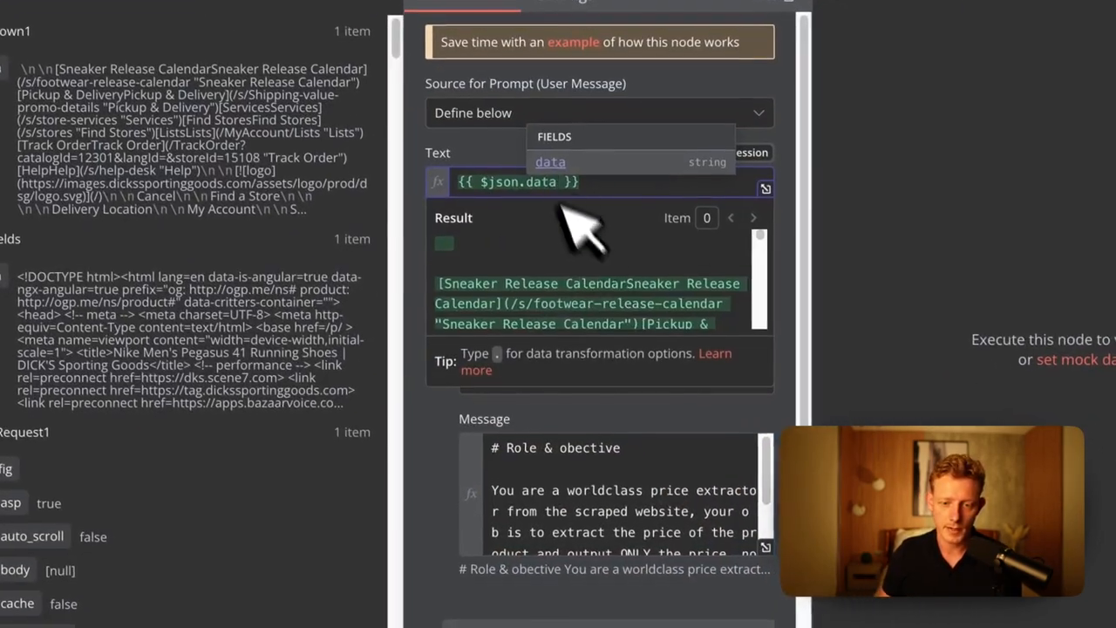
click(499, 144)
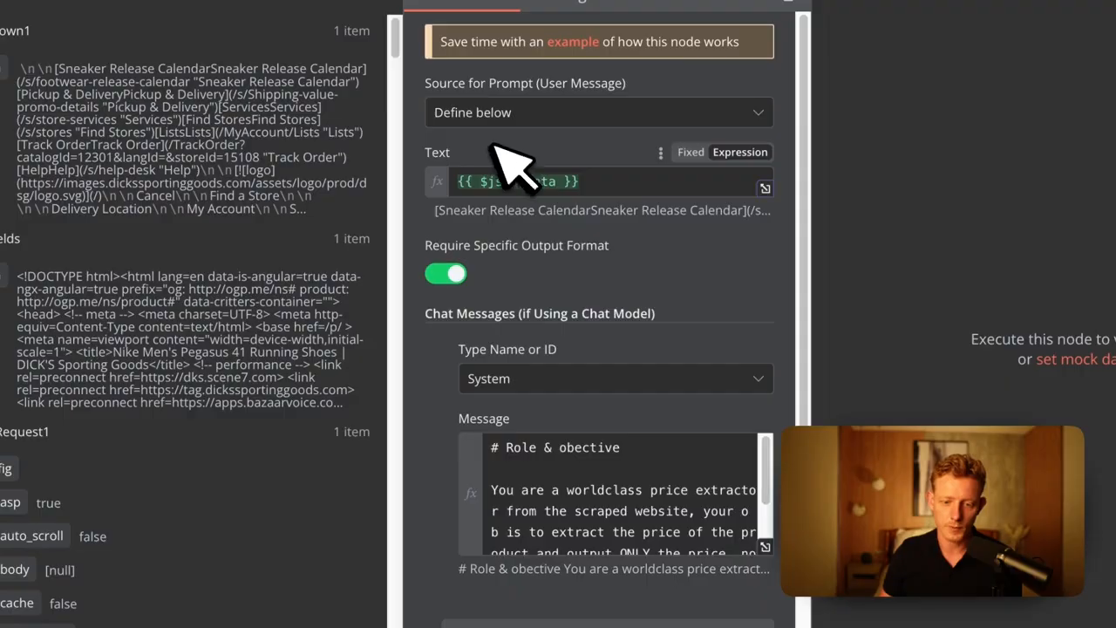
Test the Basic LLM Chain1 step and return to the plain canvas
scroll(601, 471, down, 3)
scroll(571, 490, up, 5)
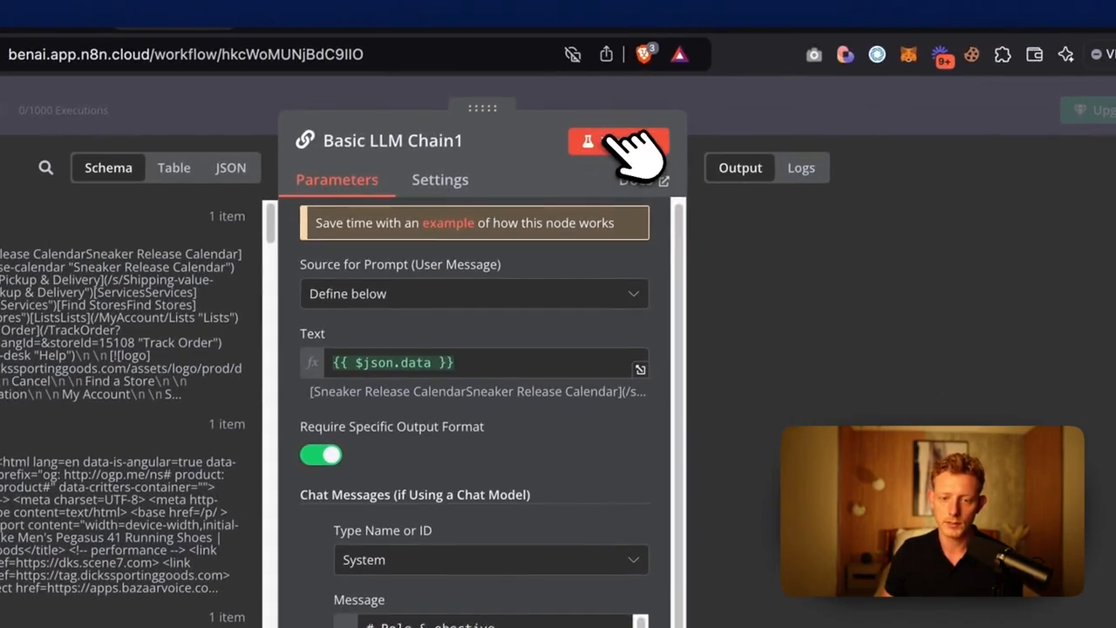
click(619, 142)
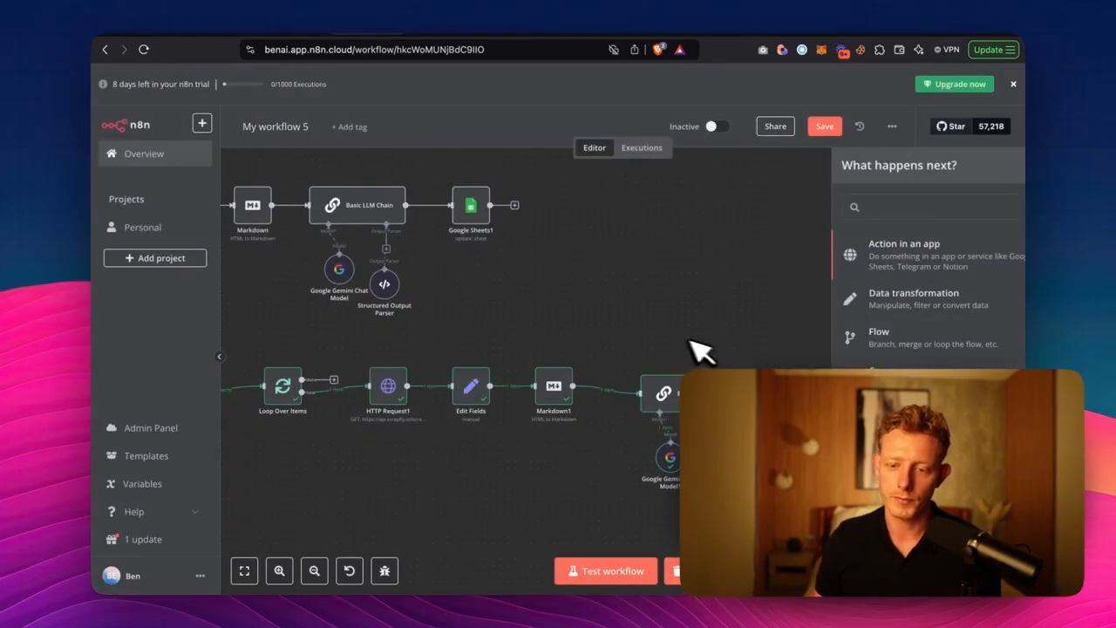
click(703, 350)
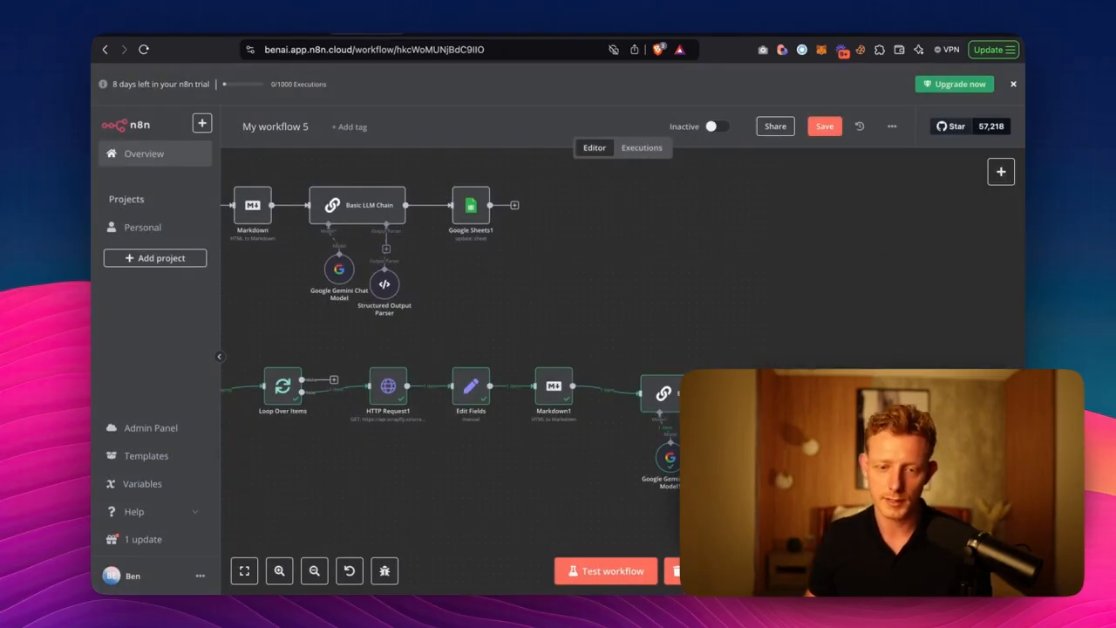
Align the Basic LLM Chain1 node with the Markdown1 node's row on the canvas
scroll(456, 356, right, 4)
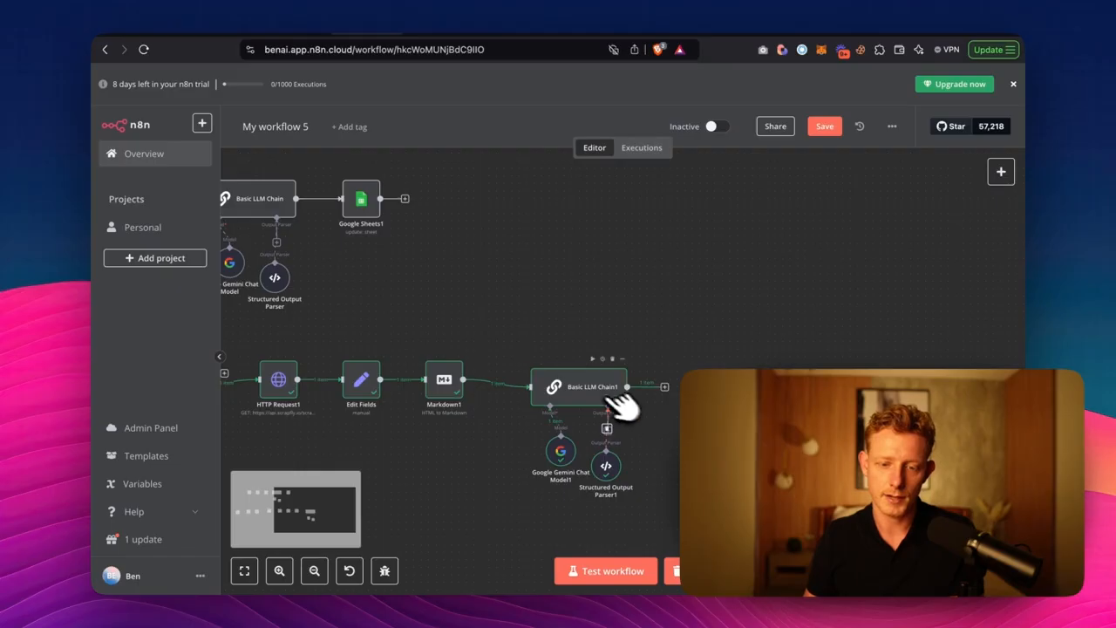
drag(584, 396, 574, 388)
scroll(641, 497, right, 2)
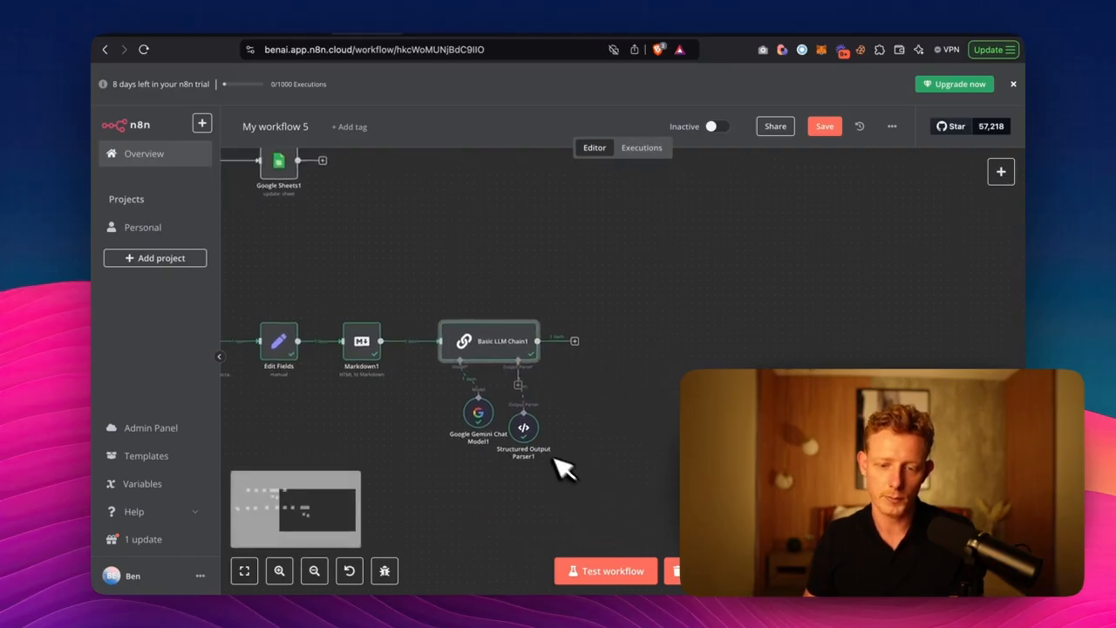
Add a copy of the Google Sheets update node after Basic LLM Chain1 and set its sheet to Sporting Goods
click(634, 361)
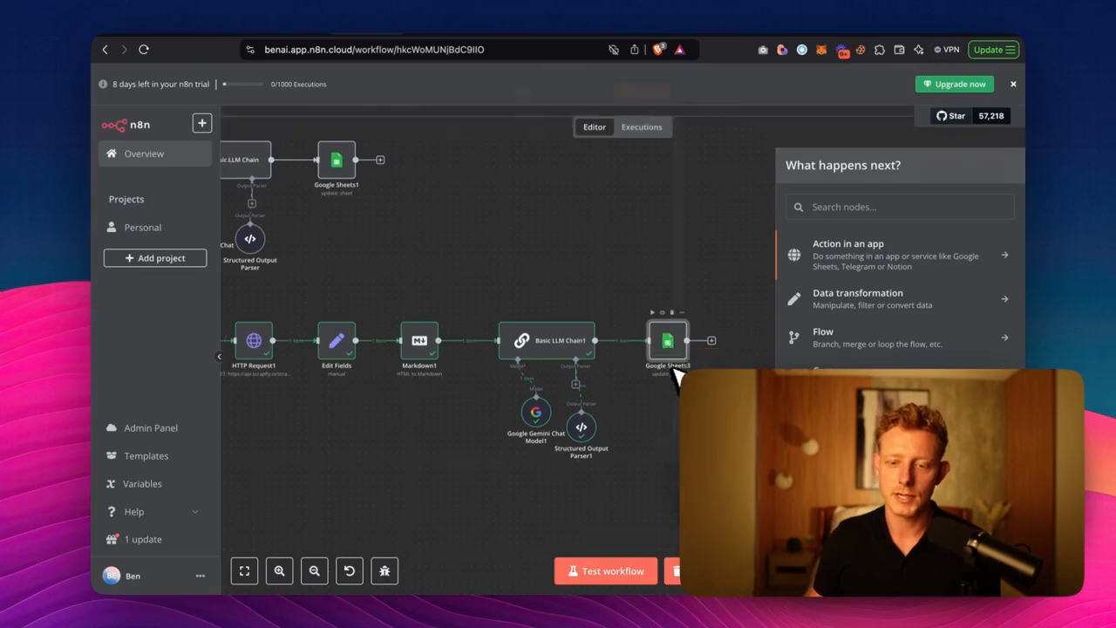
double_click(647, 363)
scroll(515, 381, down, 5)
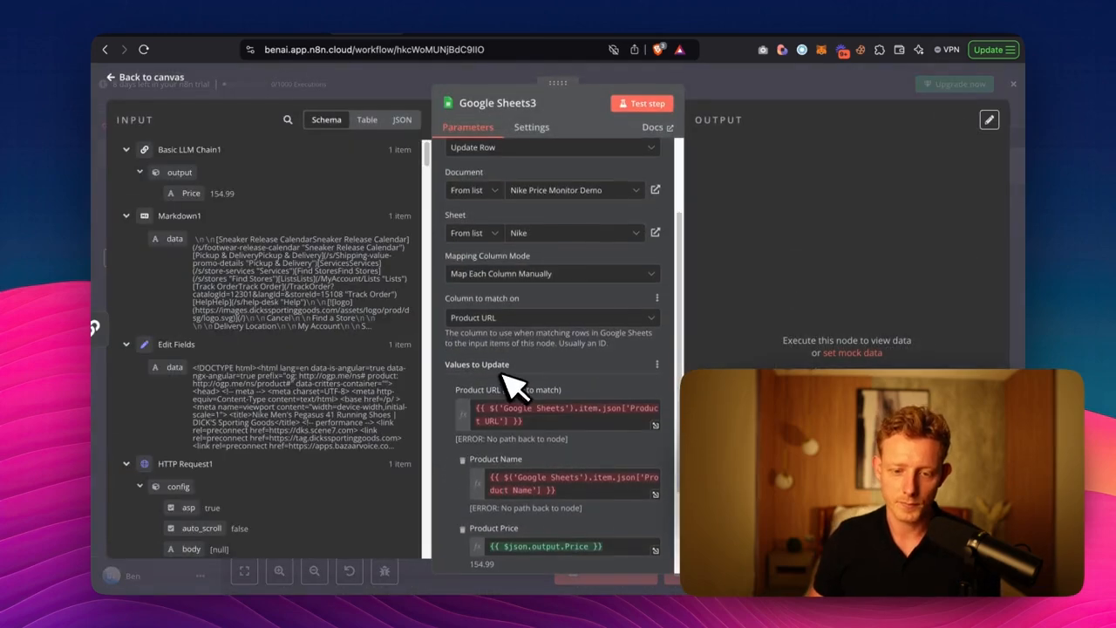
click(526, 233)
click(521, 281)
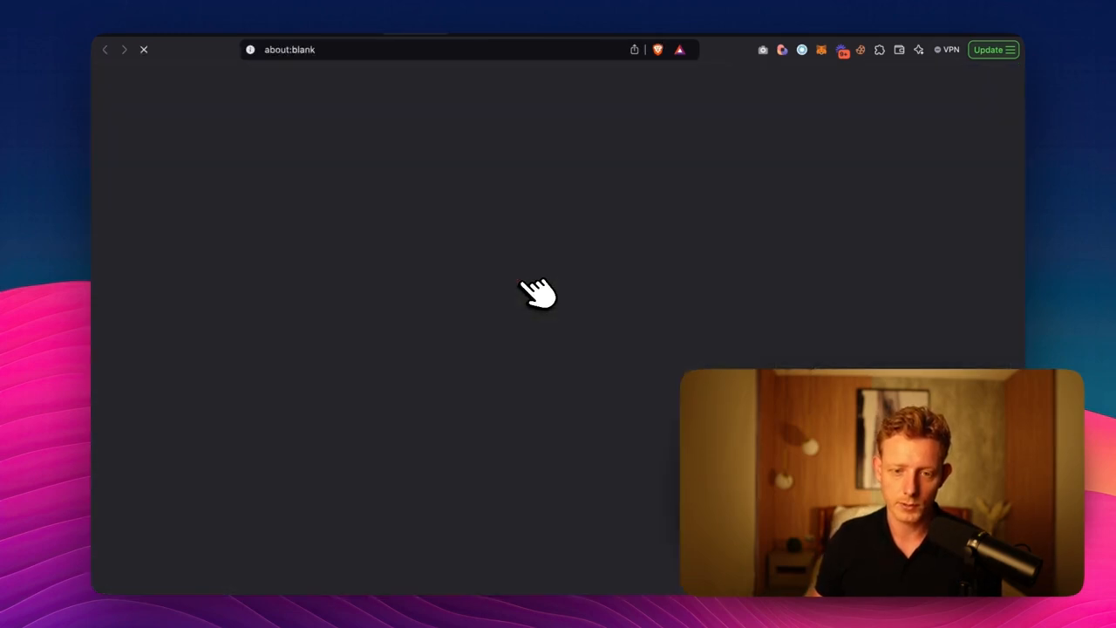
click(326, 35)
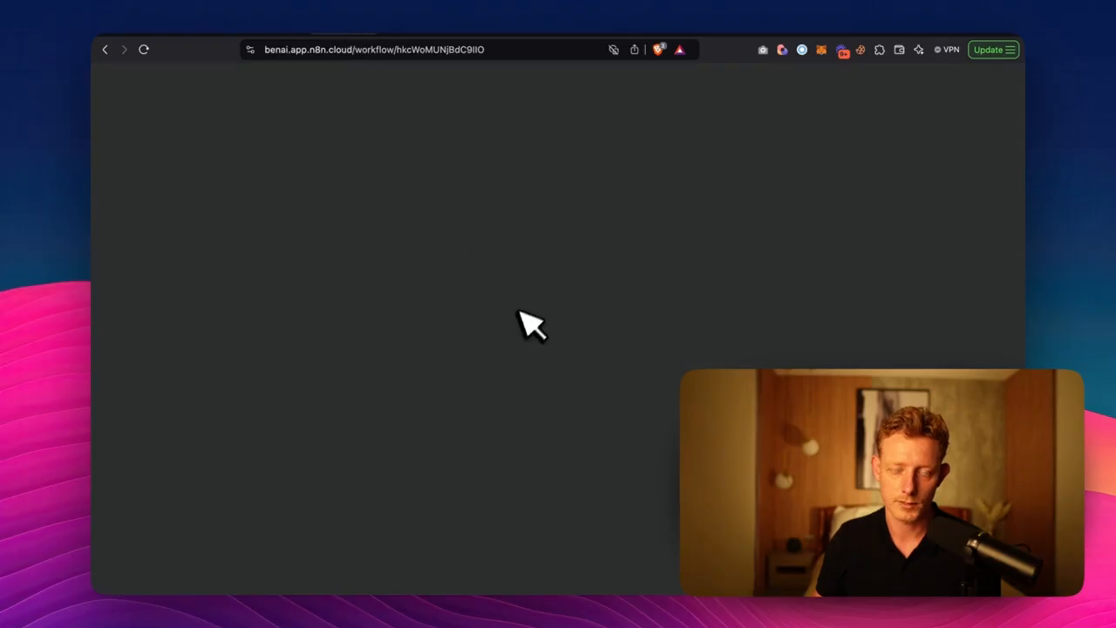
click(507, 280)
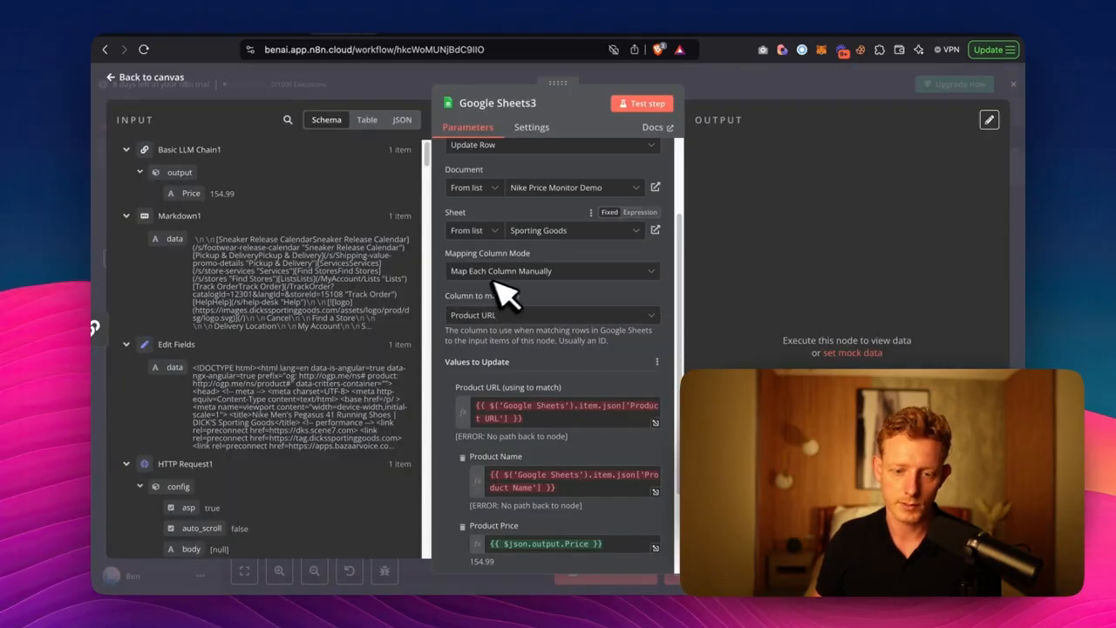
Clear the Product URL expression in Google Sheets3 and set the column to match on to Product Name
scroll(562, 299, down, 3)
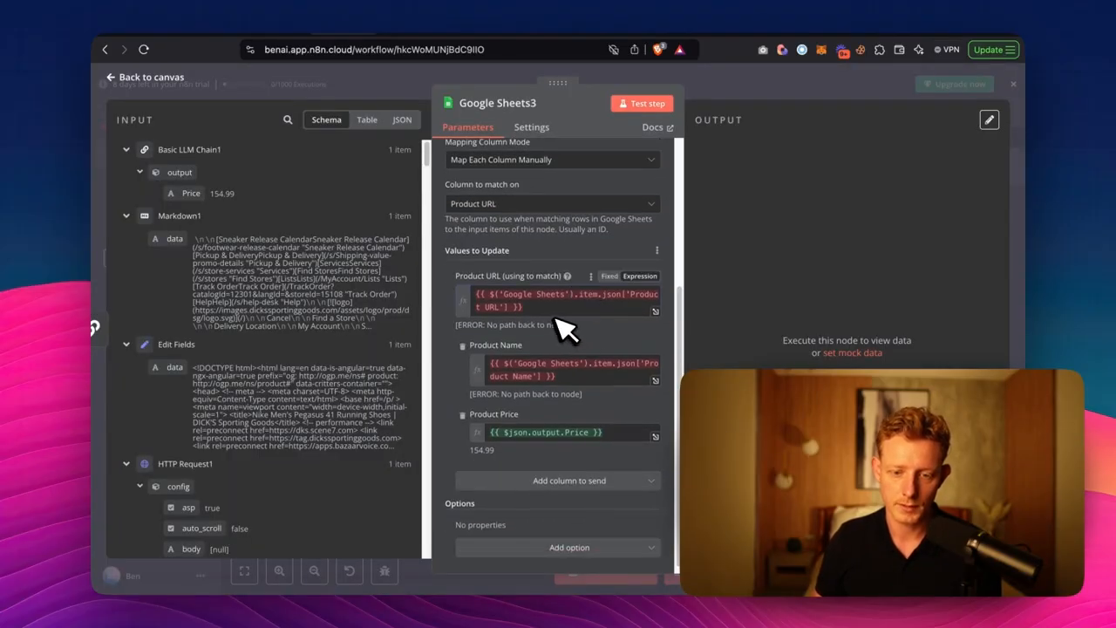
drag(521, 307, 456, 307)
key(BackSpace)
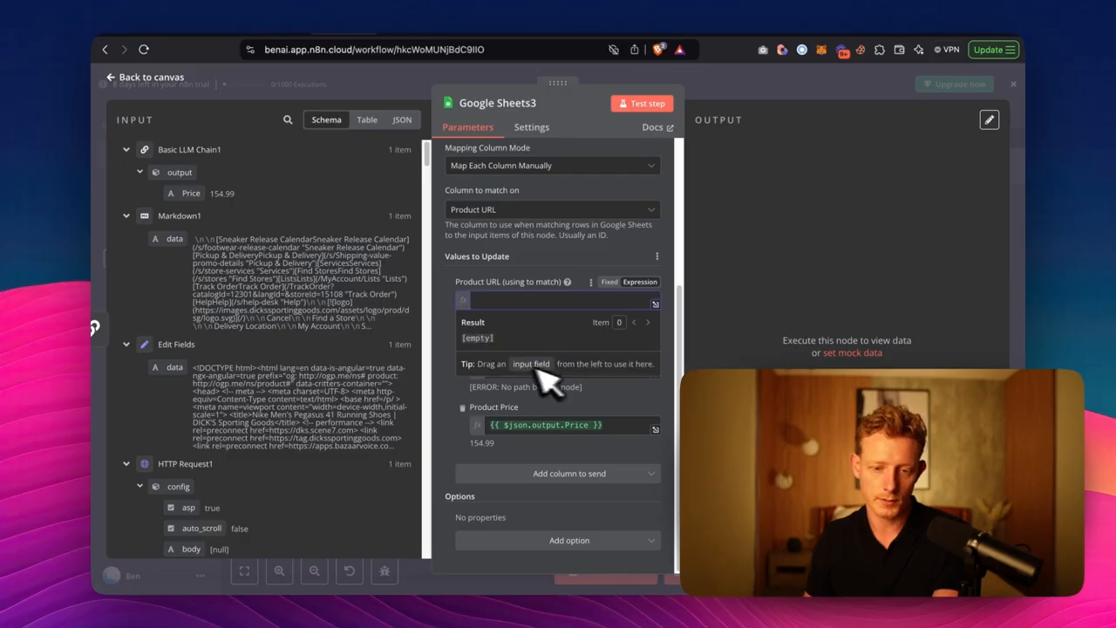
click(466, 395)
click(525, 213)
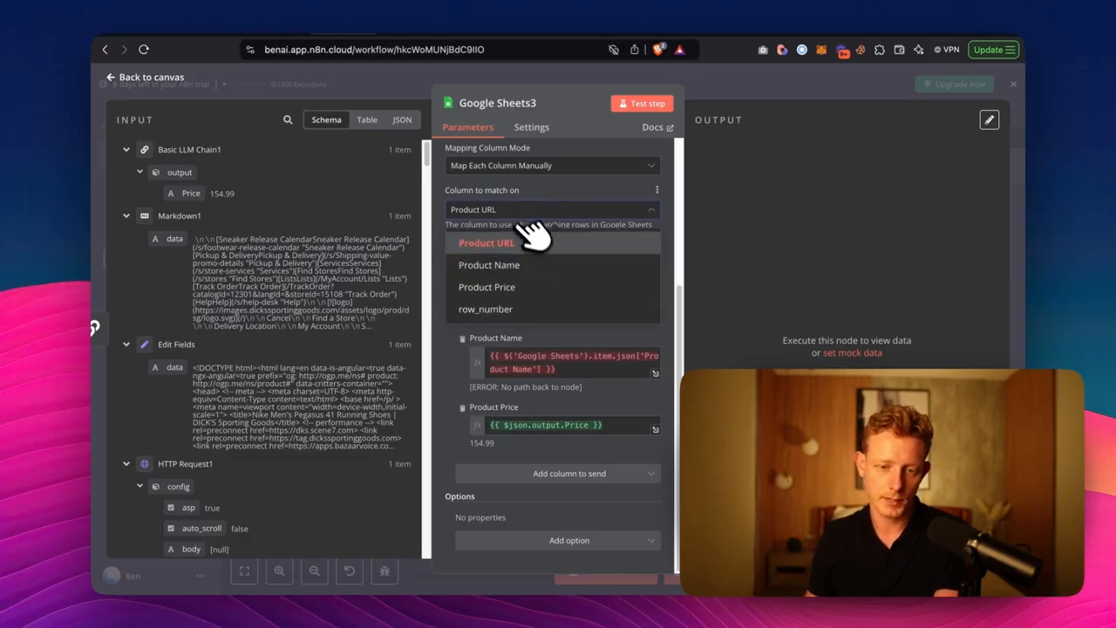
click(531, 260)
Map the Product Name match value and the Product URL value to the corresponding fields from Google Sheets2
click(558, 316)
key(ctrl+a)
key(BackSpace)
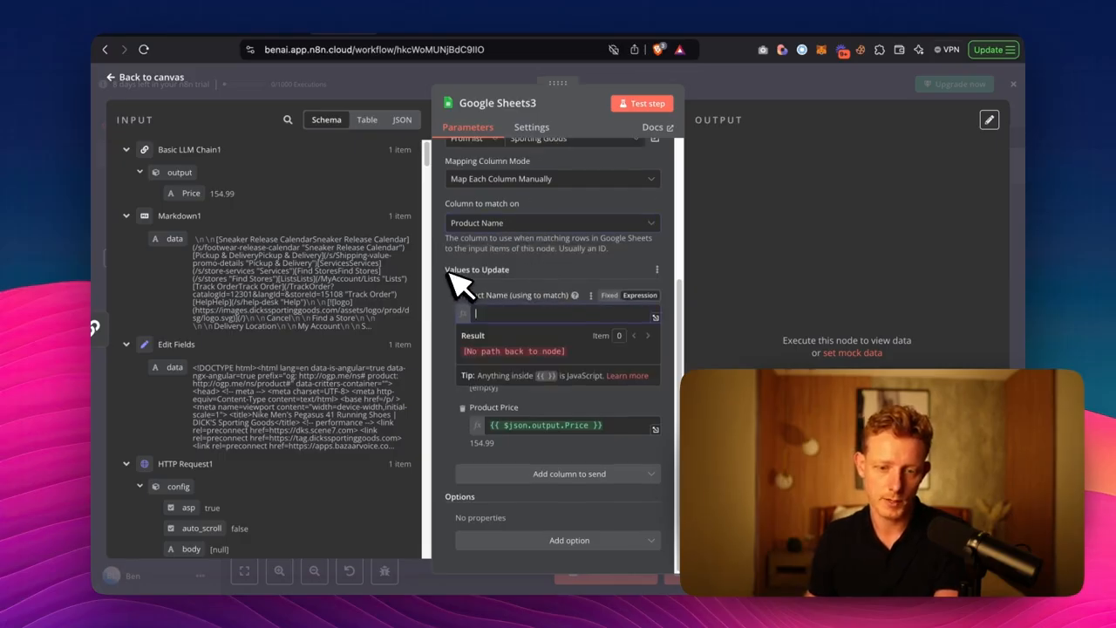
scroll(319, 328, down, 10)
scroll(323, 323, down, 15)
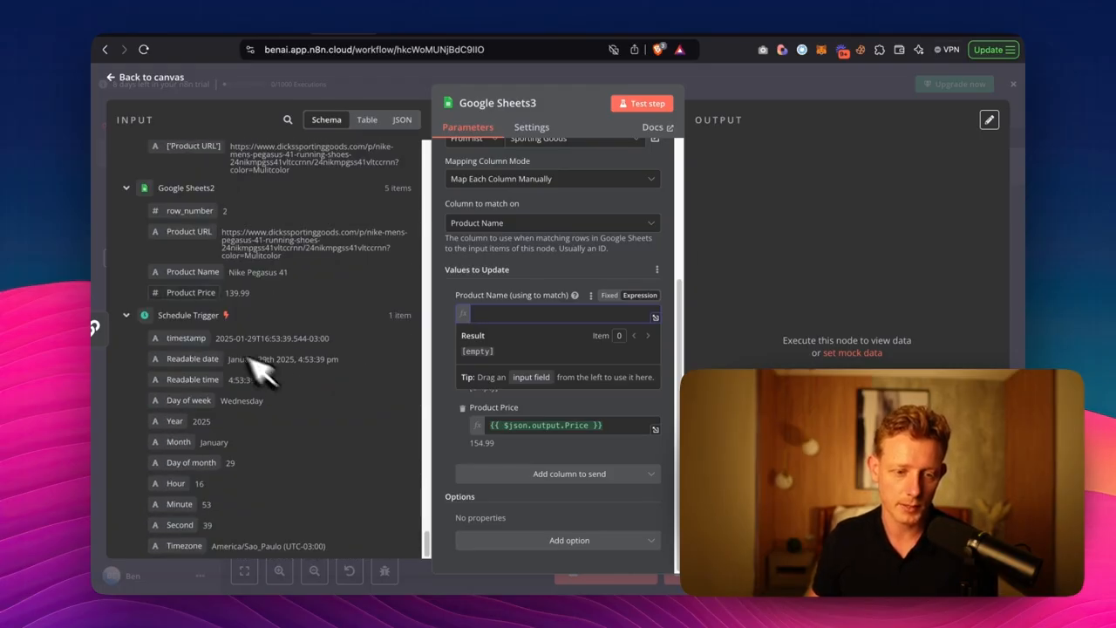
scroll(218, 274, up, 1)
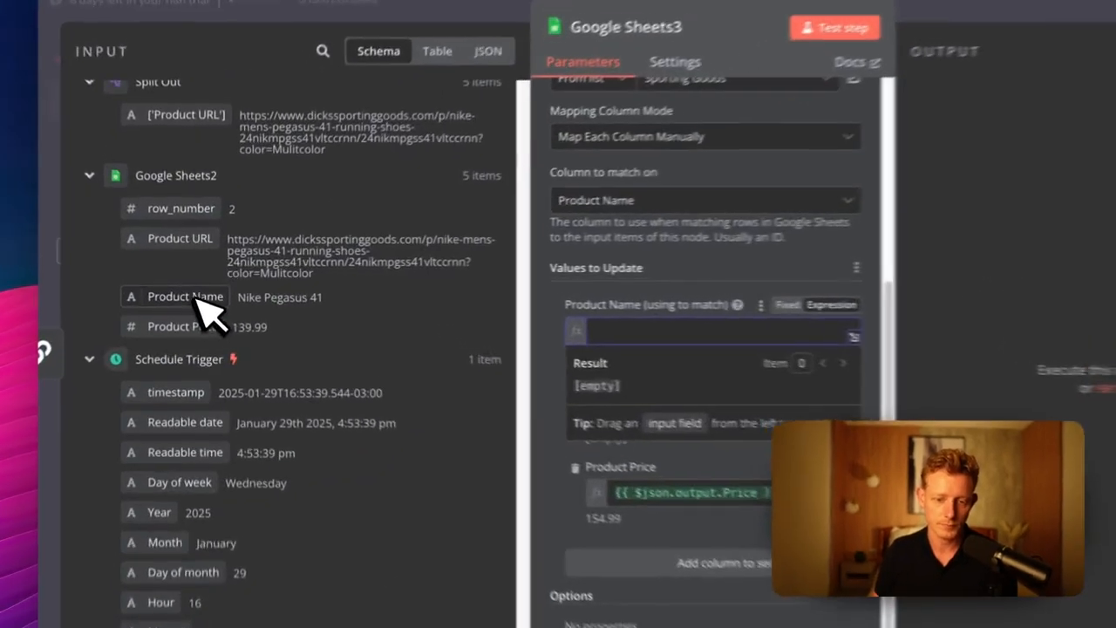
drag(209, 284, 526, 312)
drag(706, 331, 706, 333)
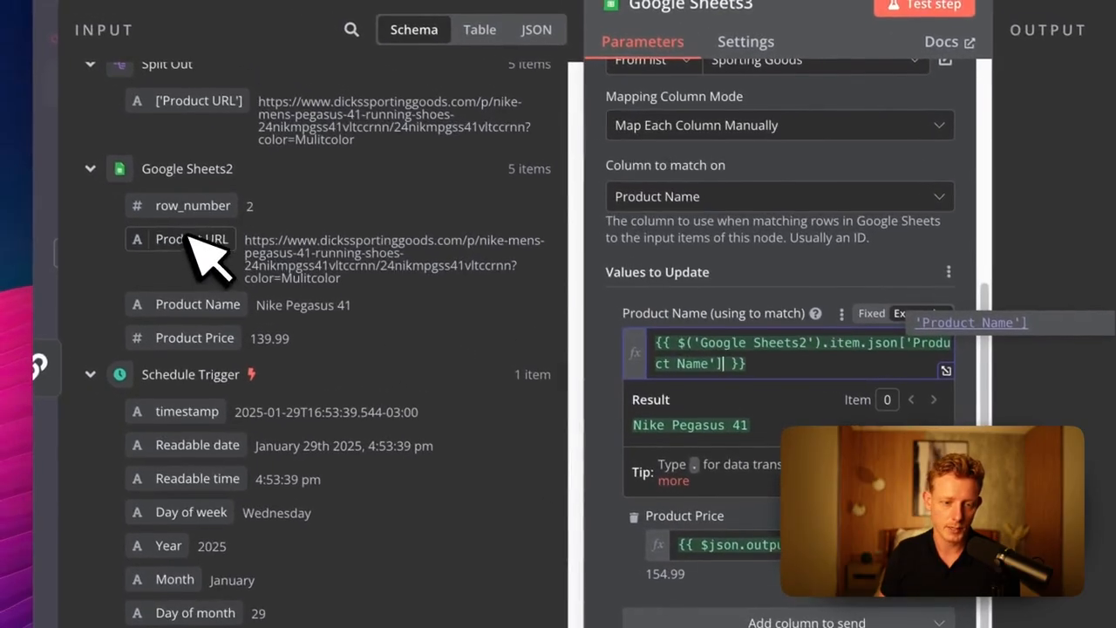
drag(186, 232, 711, 457)
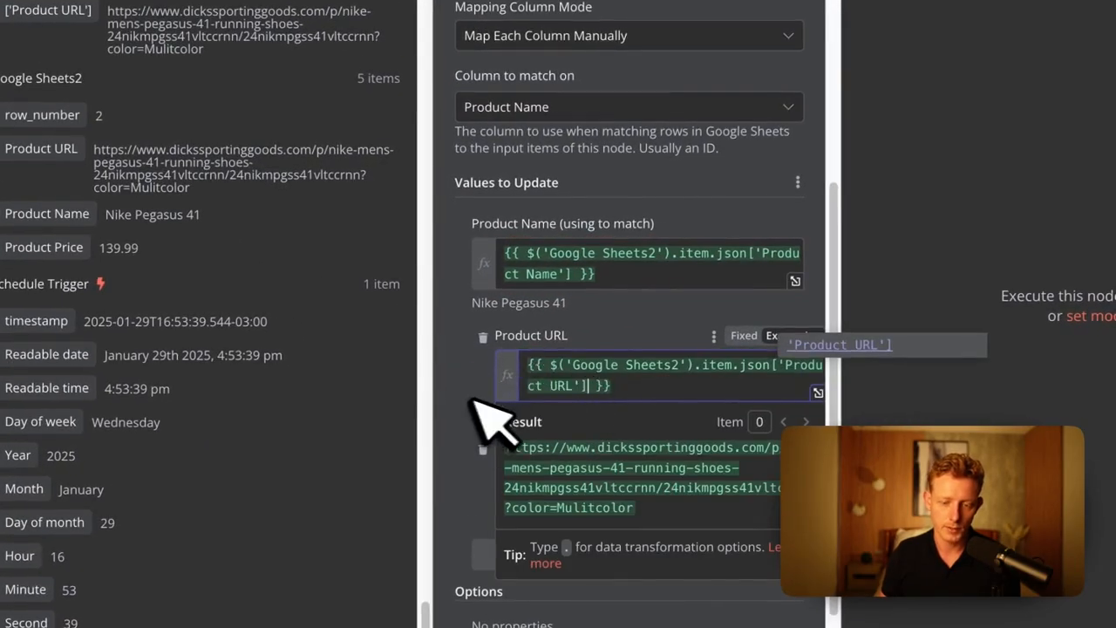
click(475, 403)
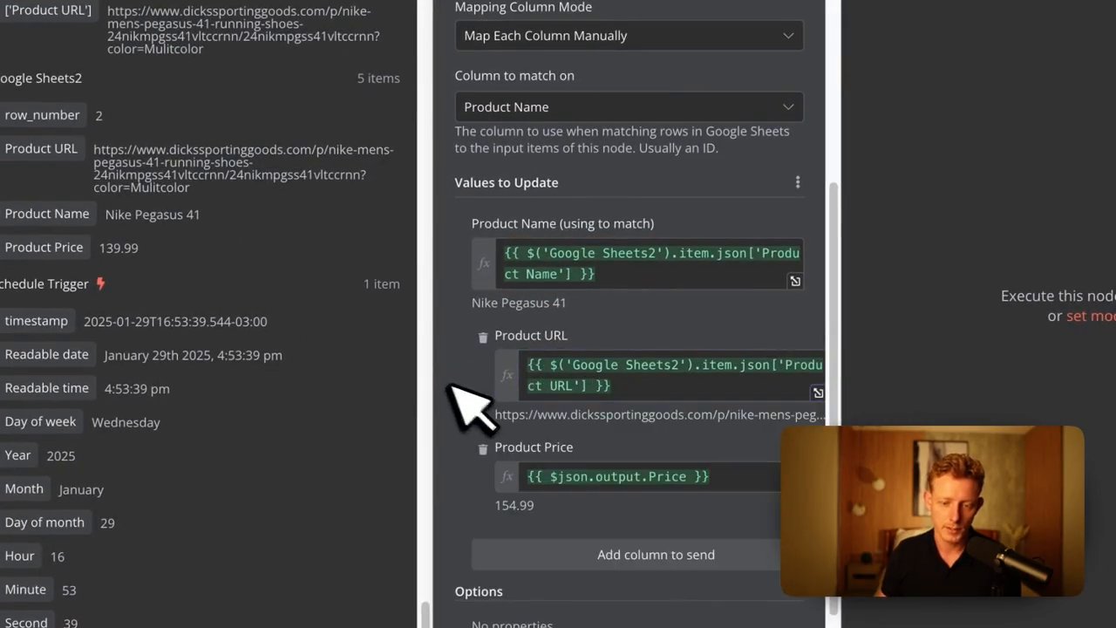
Replace the Product Price value with the Price output from Basic LLM Chain1
scroll(611, 409, down, 1)
click(624, 416)
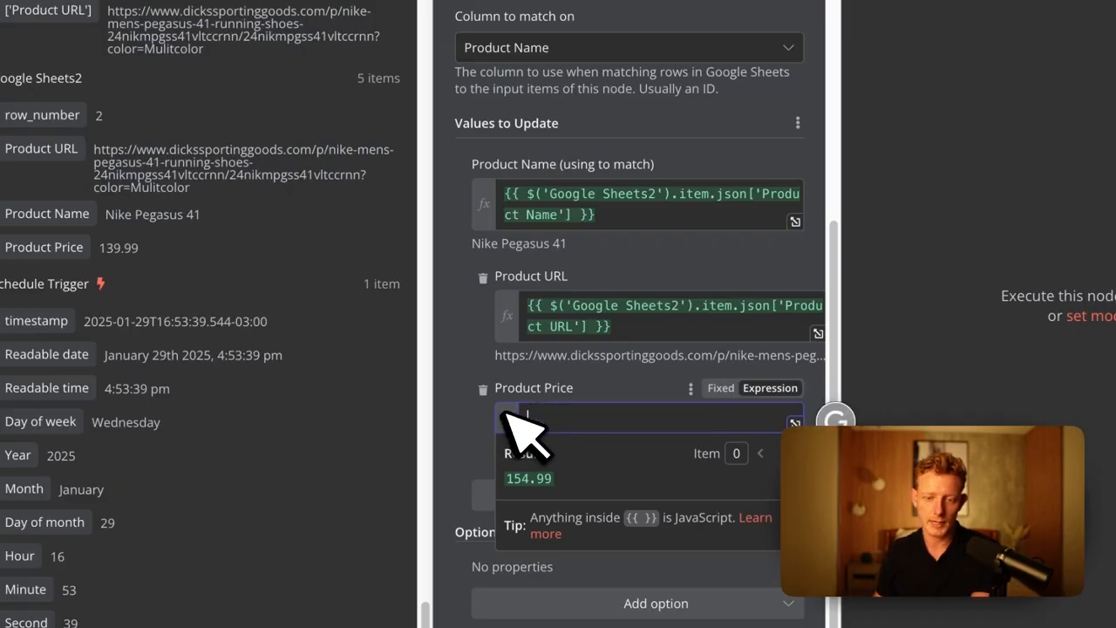
scroll(196, 125, up, 15)
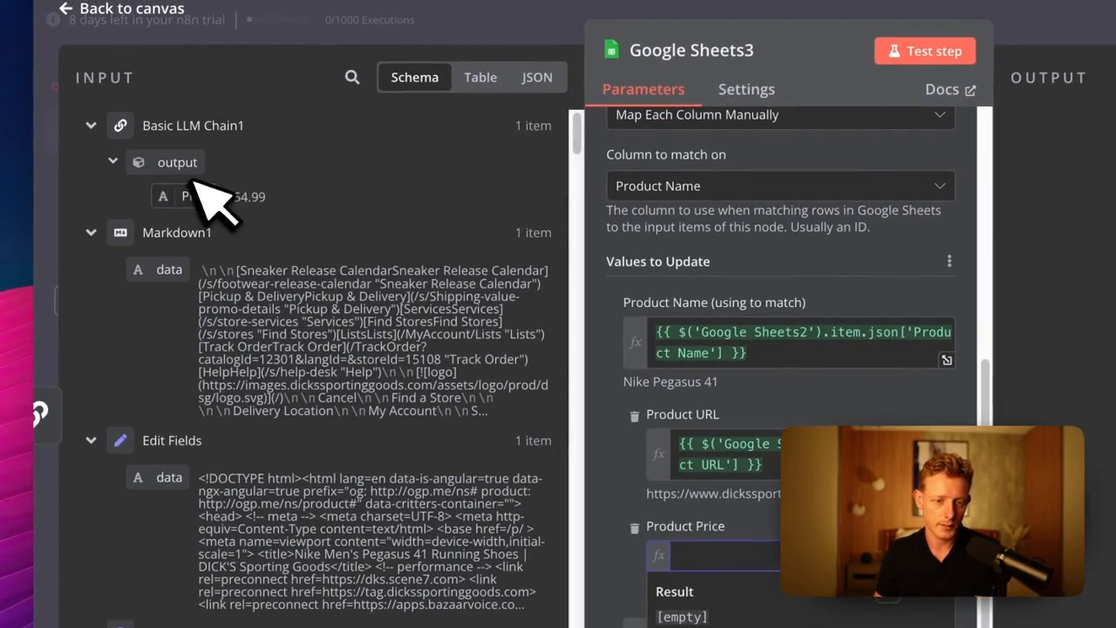
drag(193, 181, 724, 567)
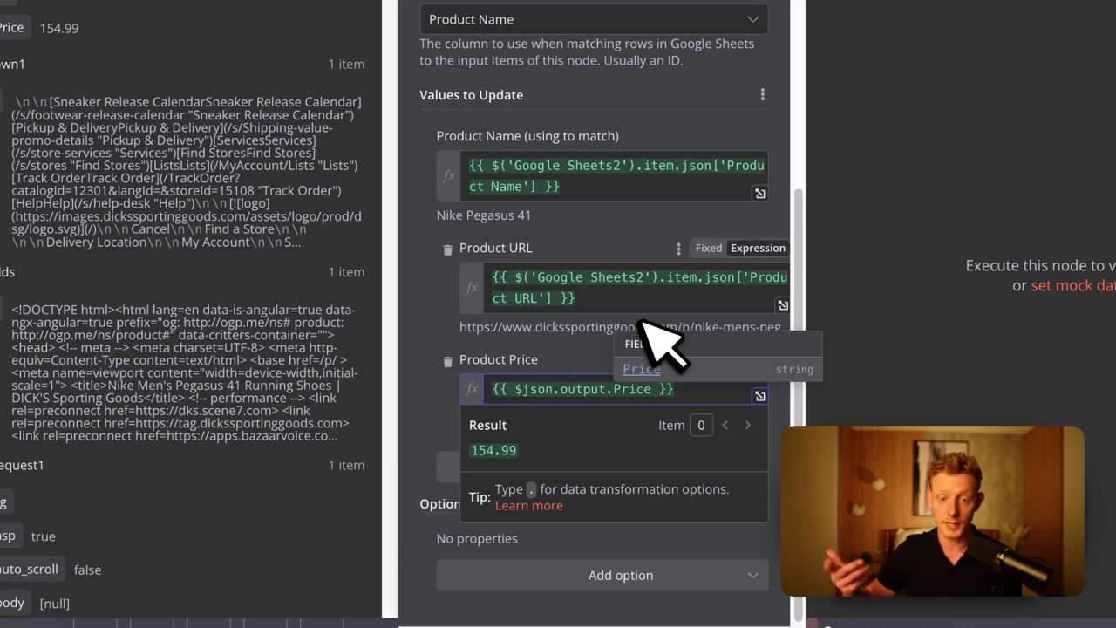
click(484, 350)
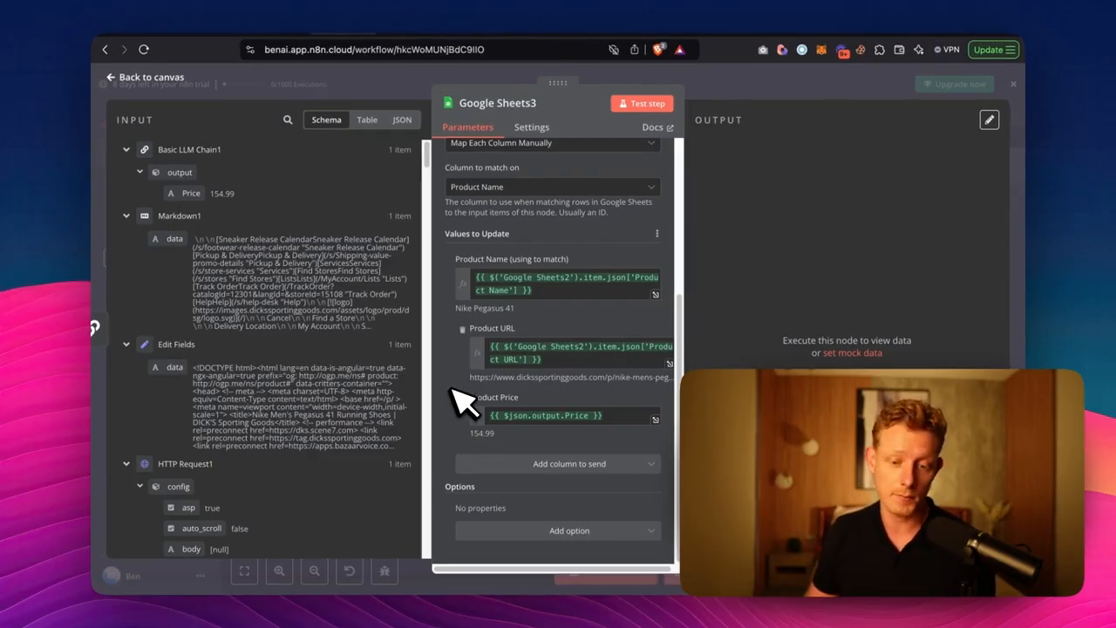
Test the Google Sheets3 update step, check its output and return to the canvas
scroll(515, 404, up, 6)
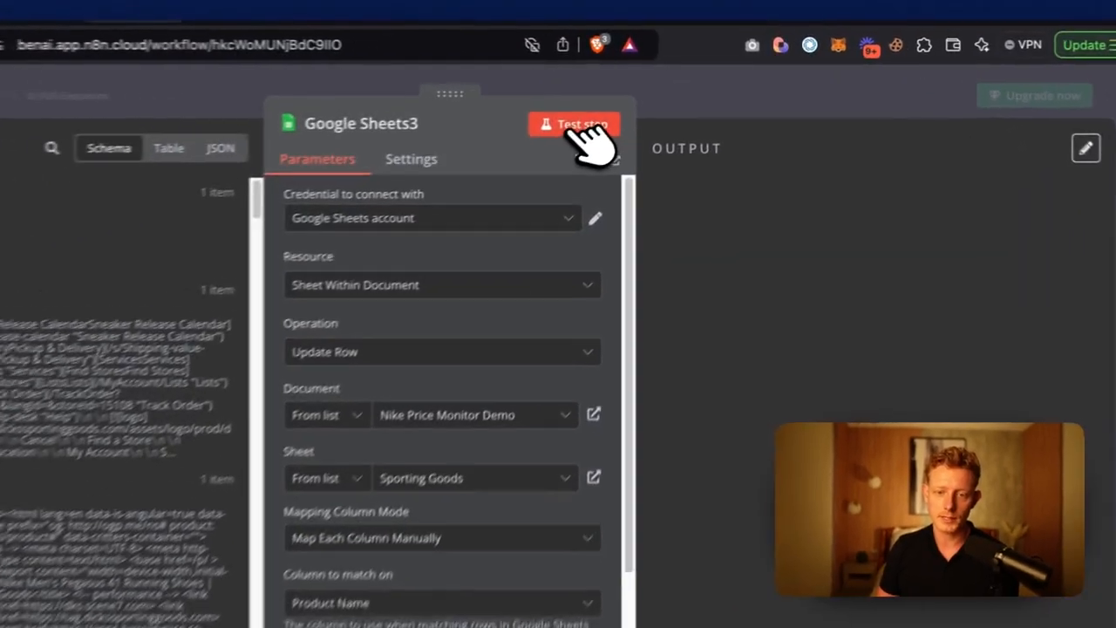
click(642, 103)
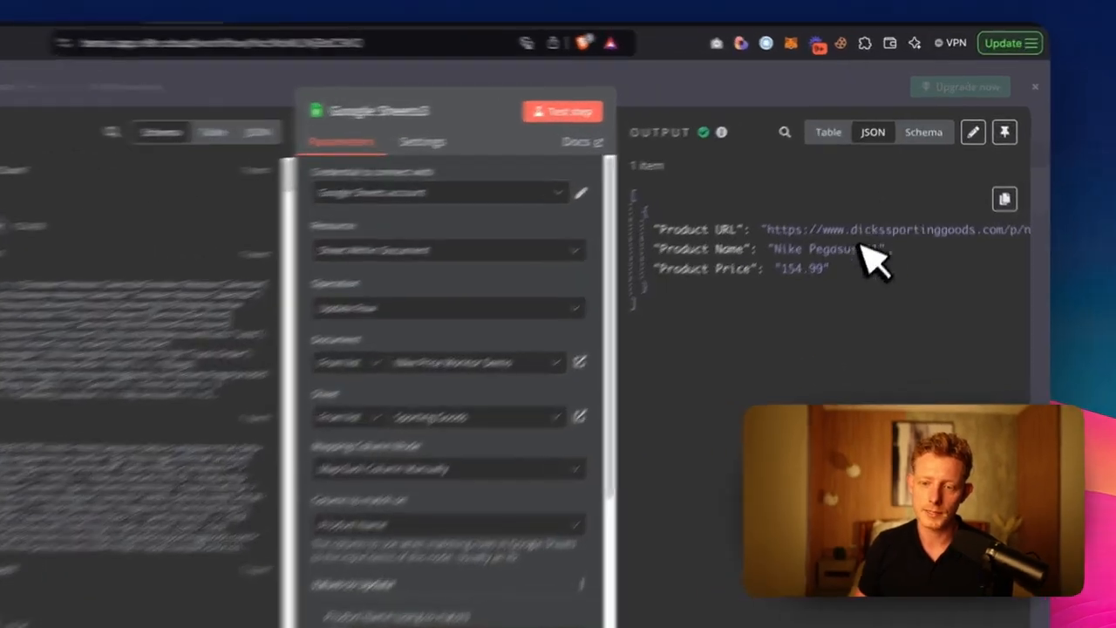
drag(883, 229, 781, 208)
click(786, 226)
click(723, 87)
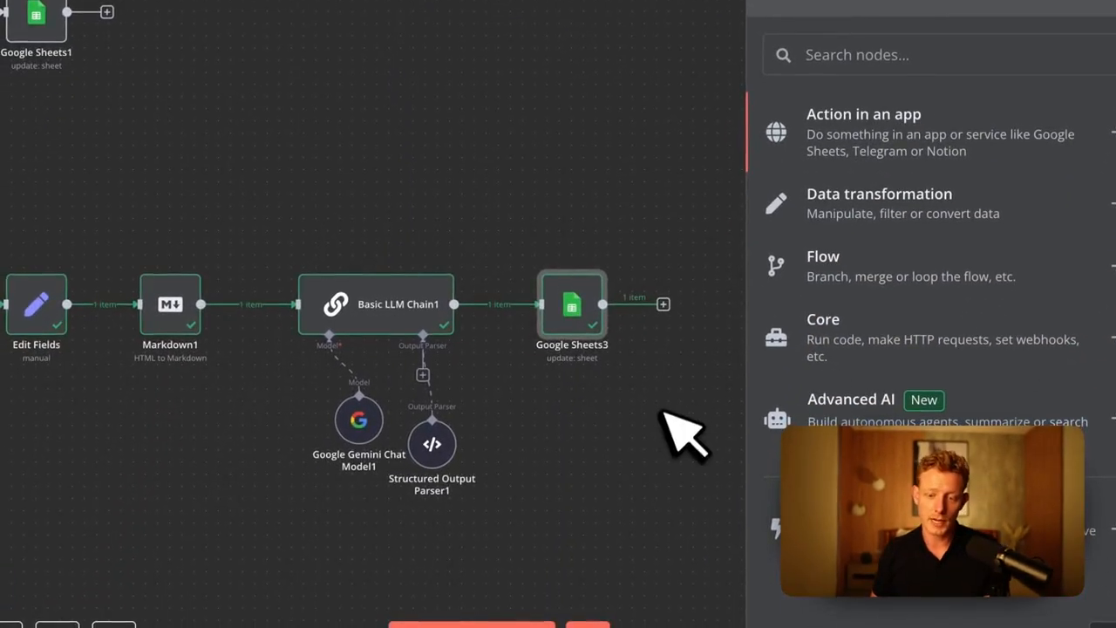
Add a Google Sheets node with the Get row(s) in sheet action after Google Sheets3
drag(664, 411, 499, 439)
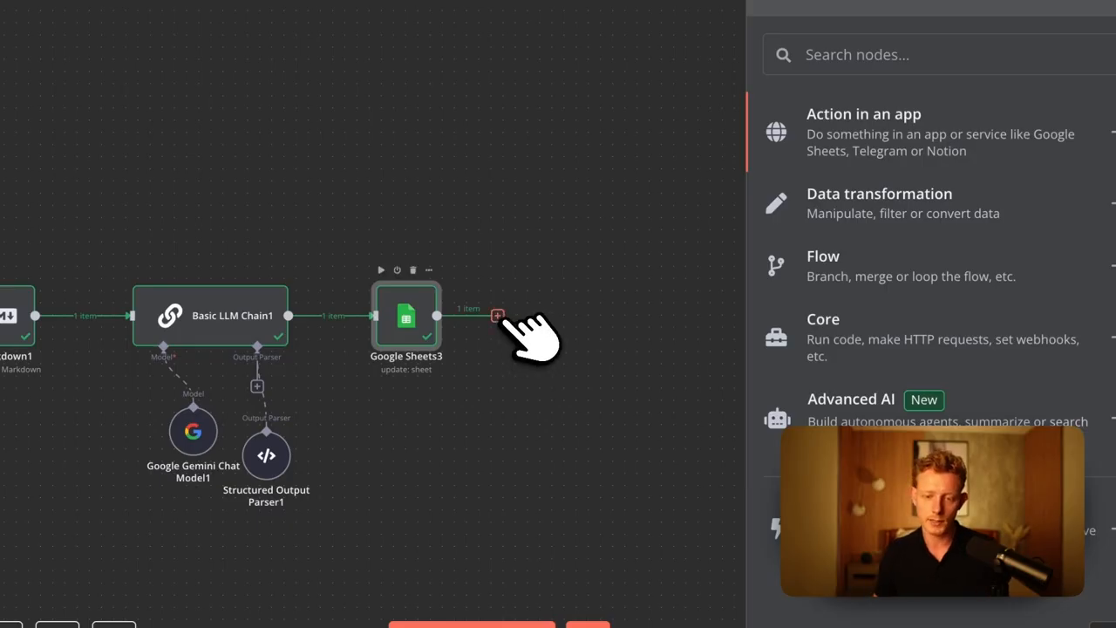
text(sheet)
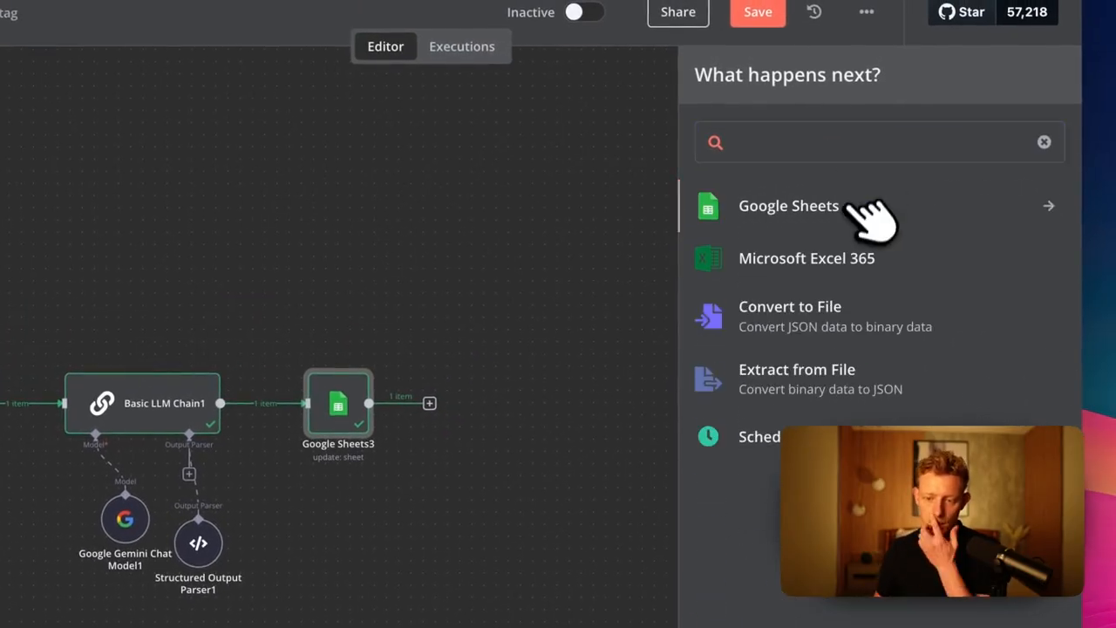
click(789, 206)
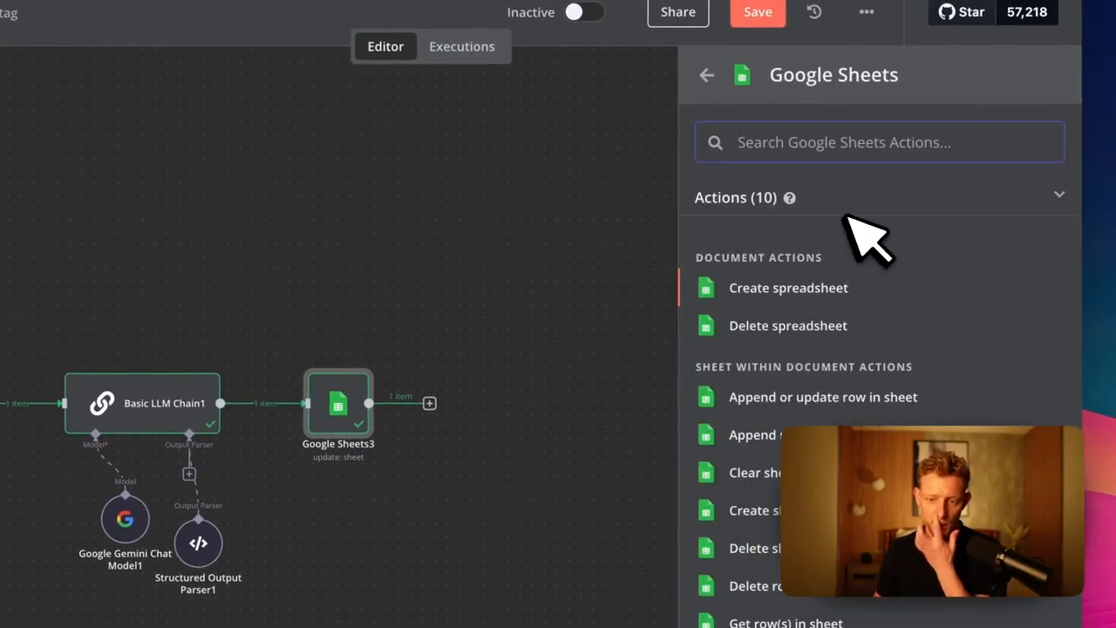
scroll(889, 314, down, 1)
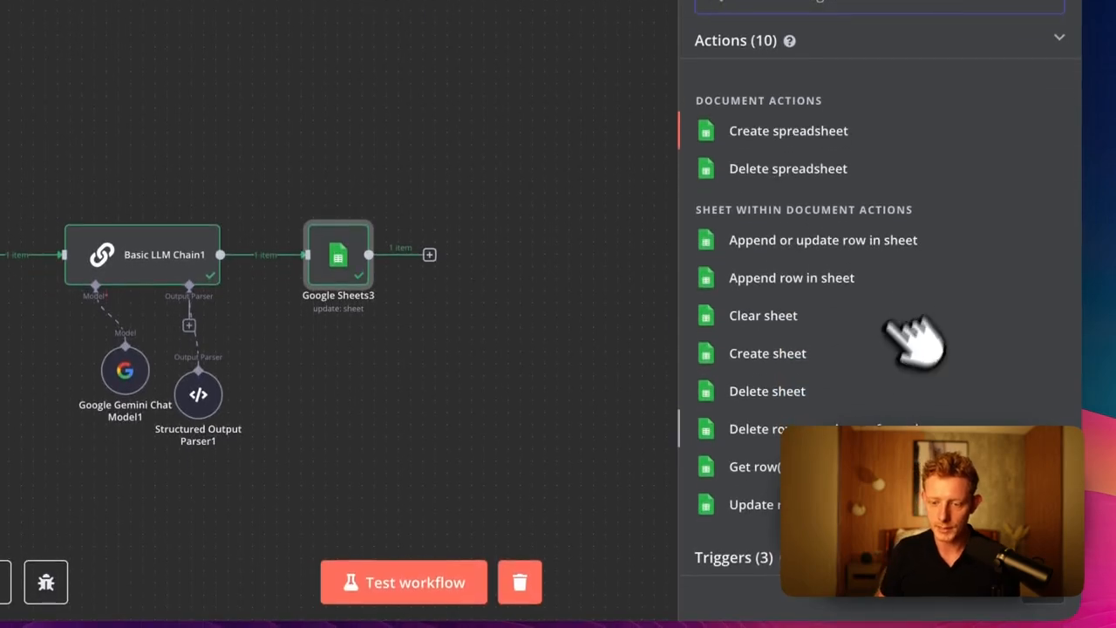
click(807, 468)
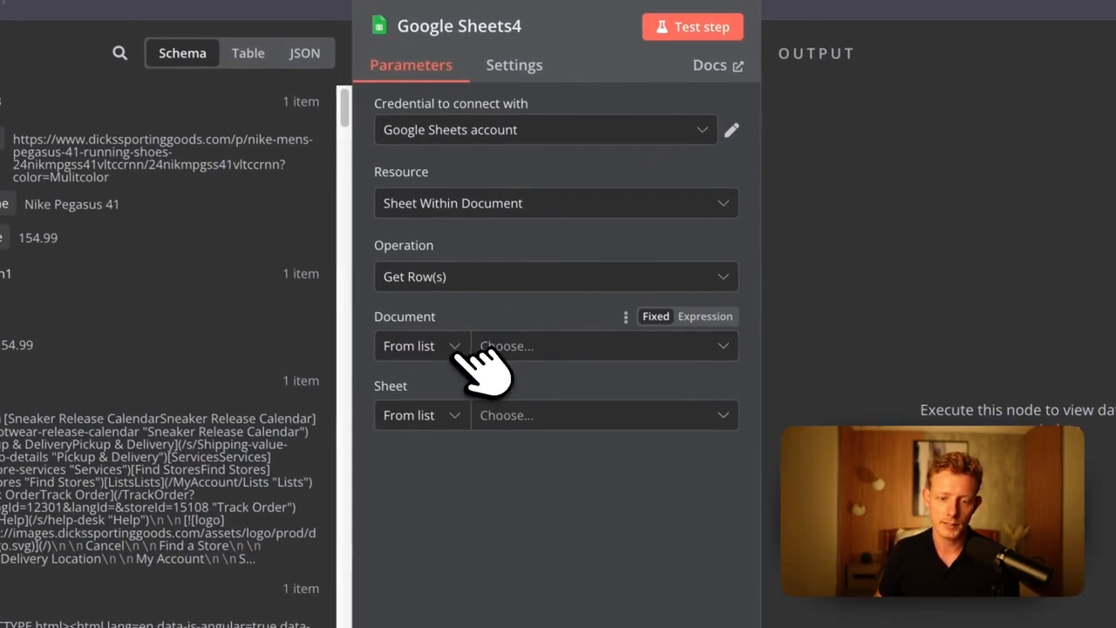
Set the new node to read from the Nike sheet of the Nike Price Monitor Demo document
click(575, 347)
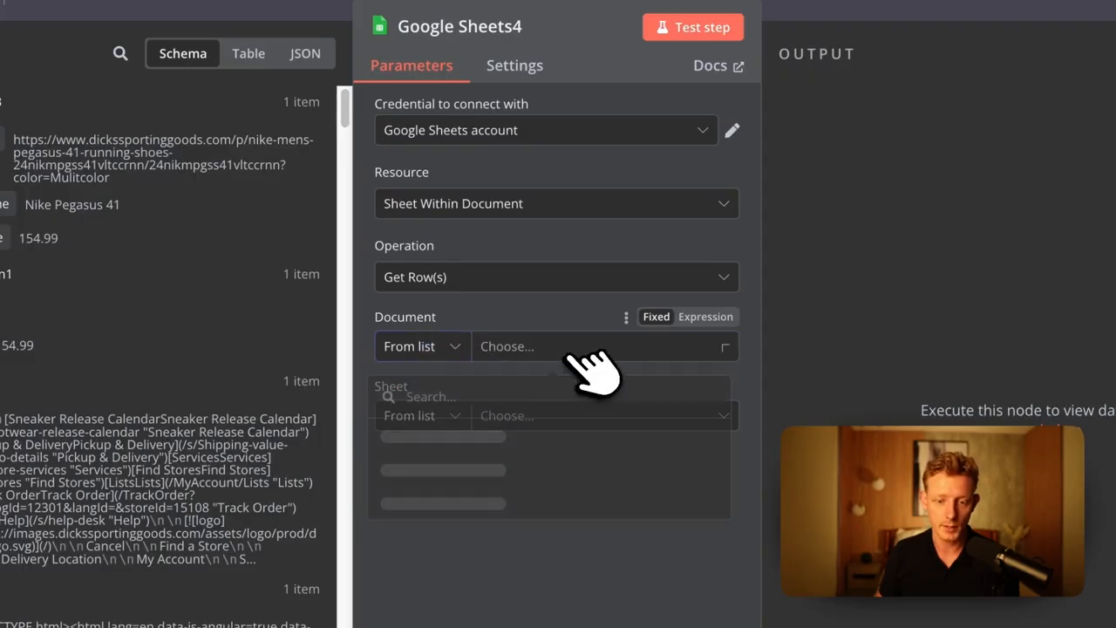
click(571, 438)
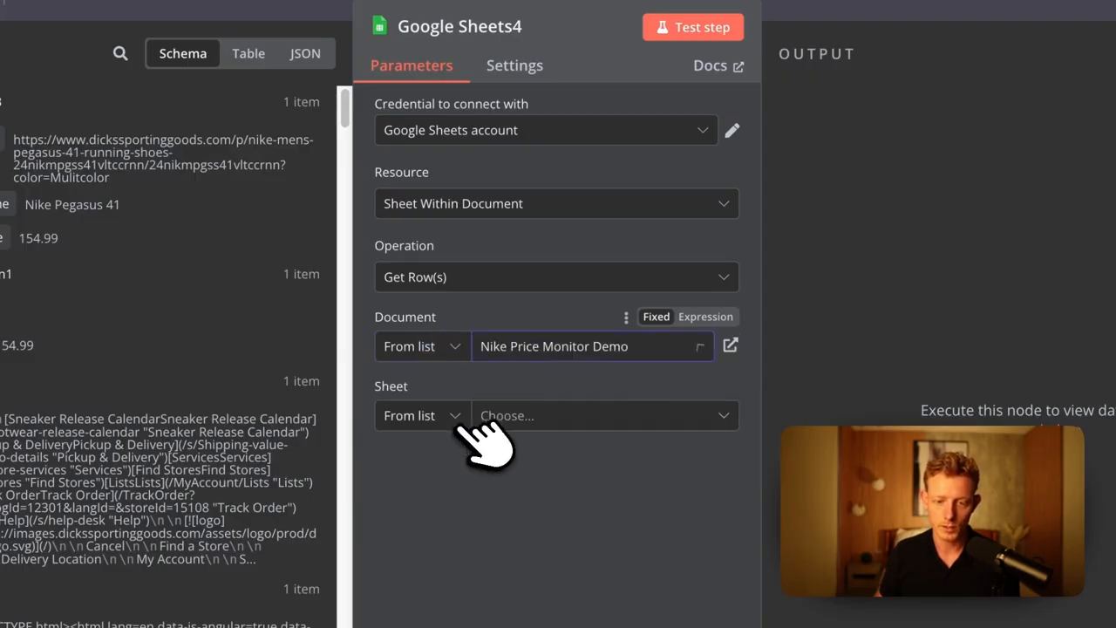
click(478, 417)
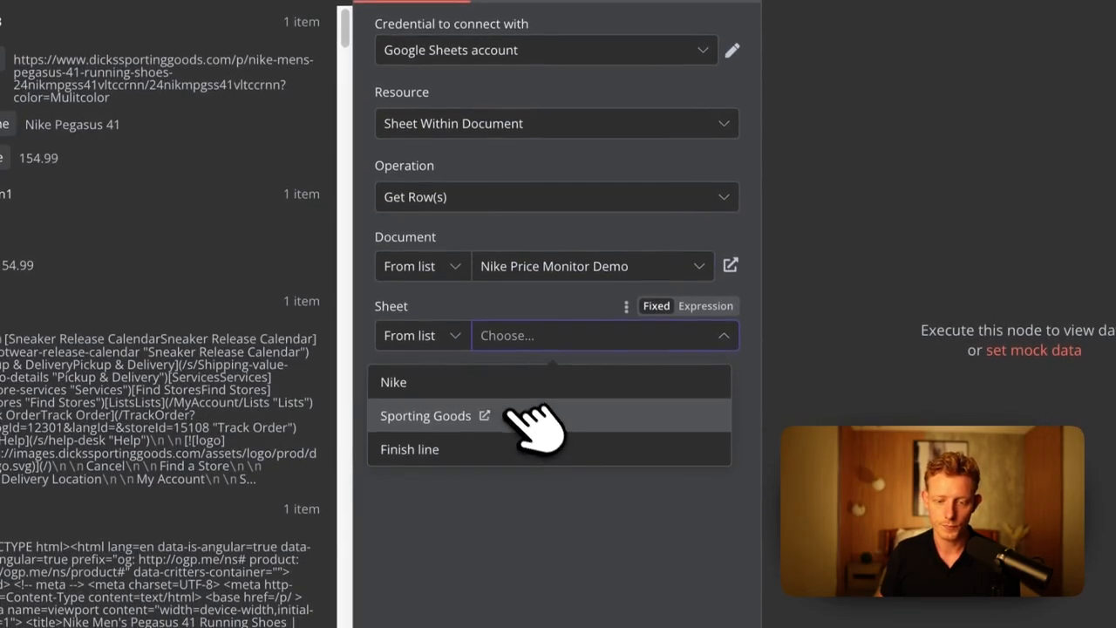
click(520, 393)
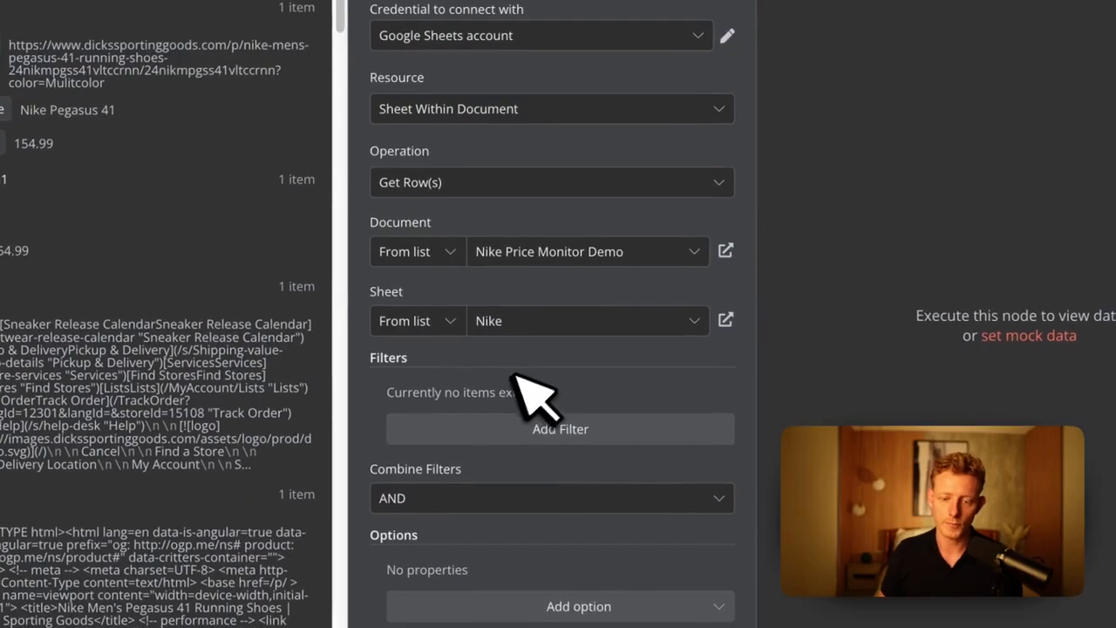
Add a filter on the Product Name column that matches the Product Name field from Google Sheets3
click(602, 442)
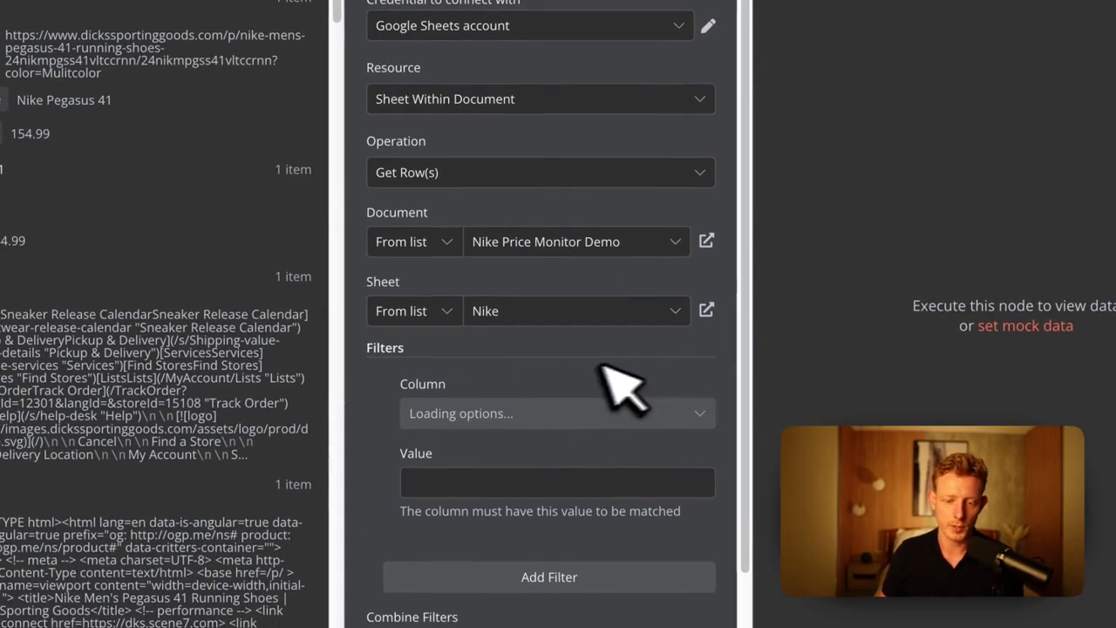
click(497, 418)
click(488, 497)
click(427, 481)
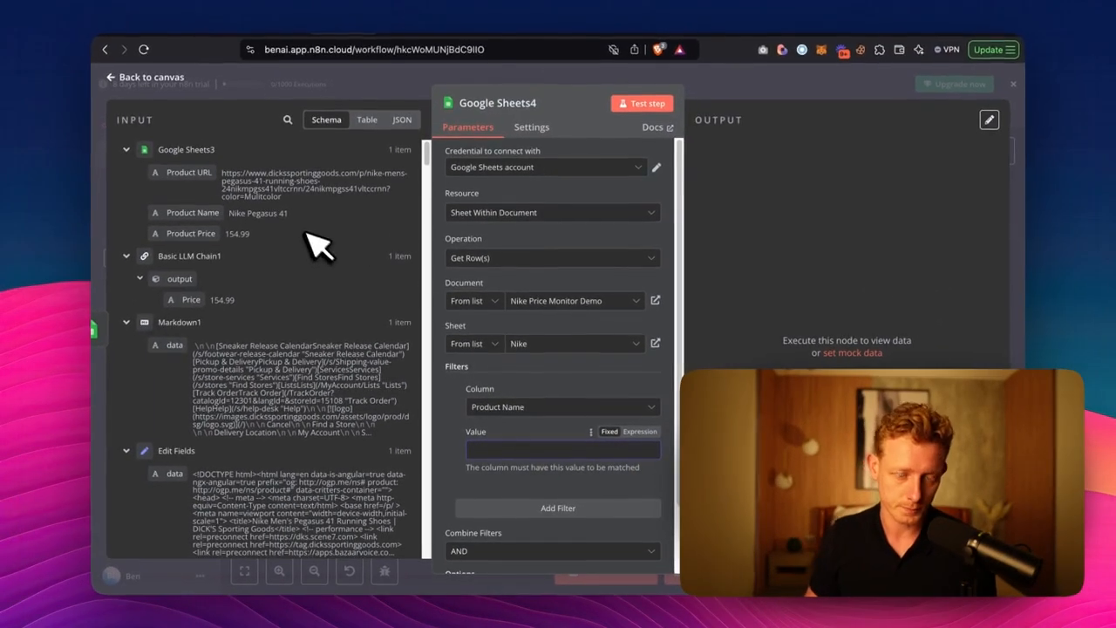
drag(193, 213, 488, 457)
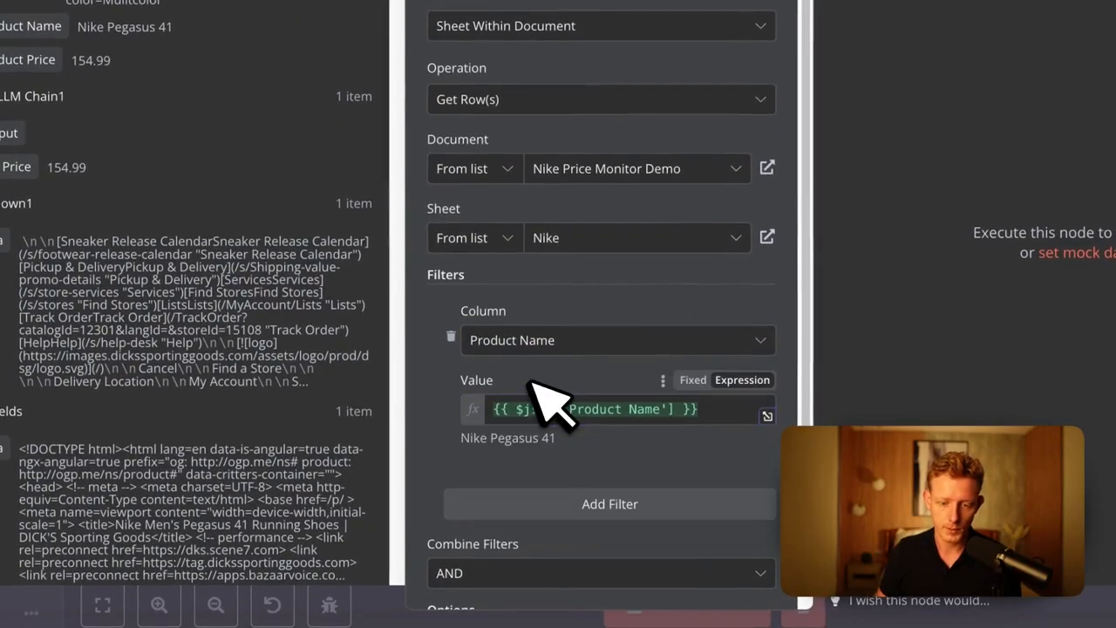
Review the filter settings and test the Google Sheets4 row lookup
scroll(475, 462, down, 3)
scroll(593, 402, up, 3)
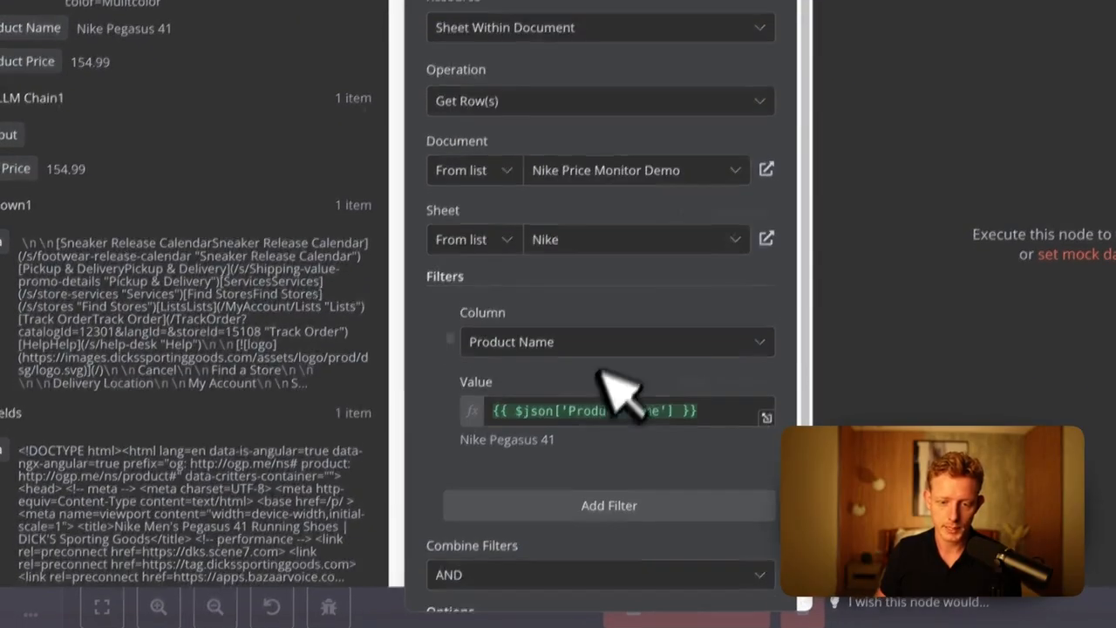
click(647, 79)
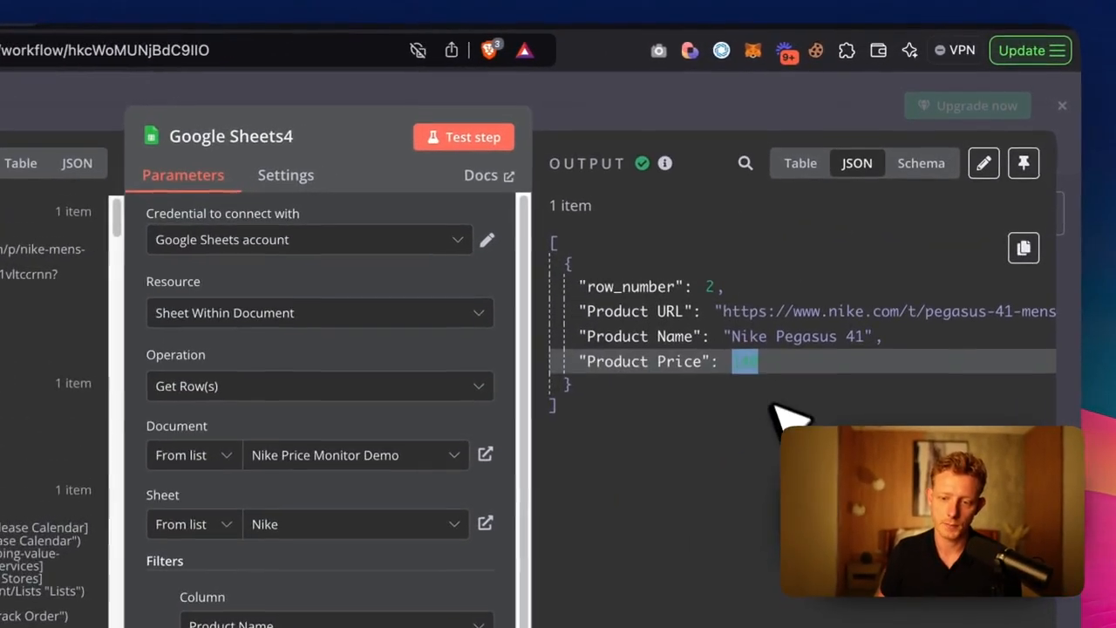
Examine the product price and product name in the Google Sheets4 output
double_click(746, 362)
drag(775, 337, 859, 333)
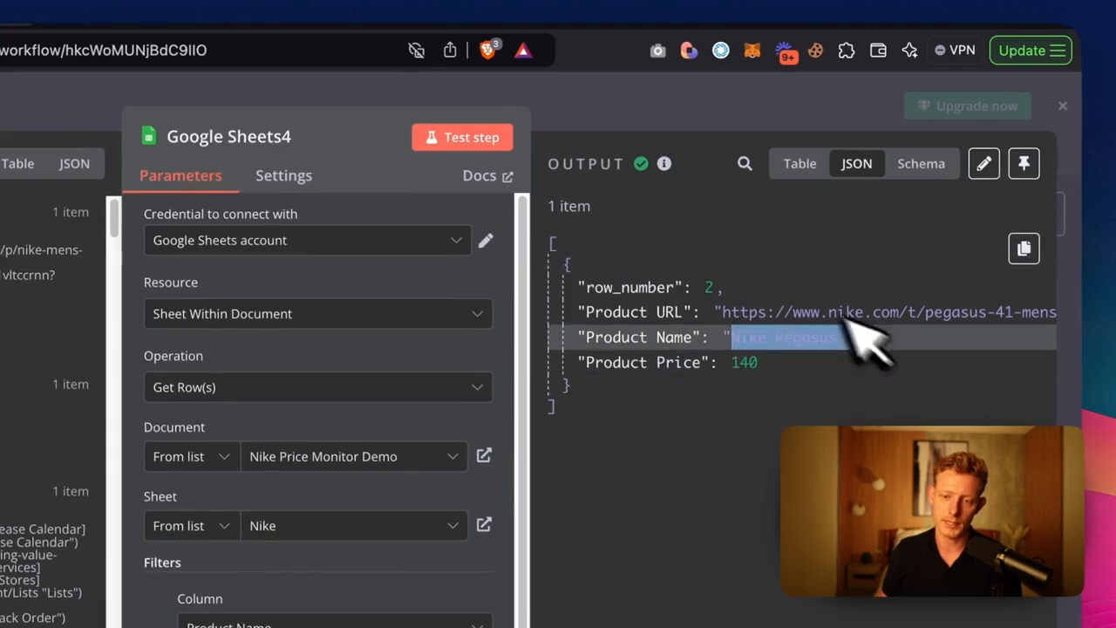
click(731, 339)
click(601, 124)
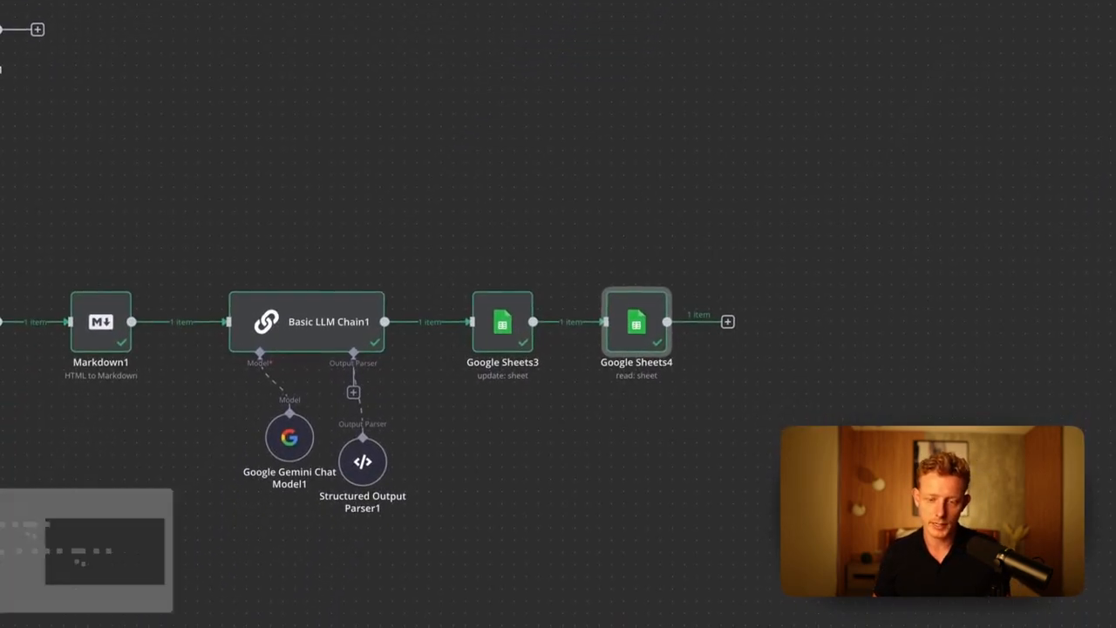
Add a Basic LLM Chain node after Google Sheets4 and set its prompt source to Define below
drag(833, 460, 663, 471)
click(565, 338)
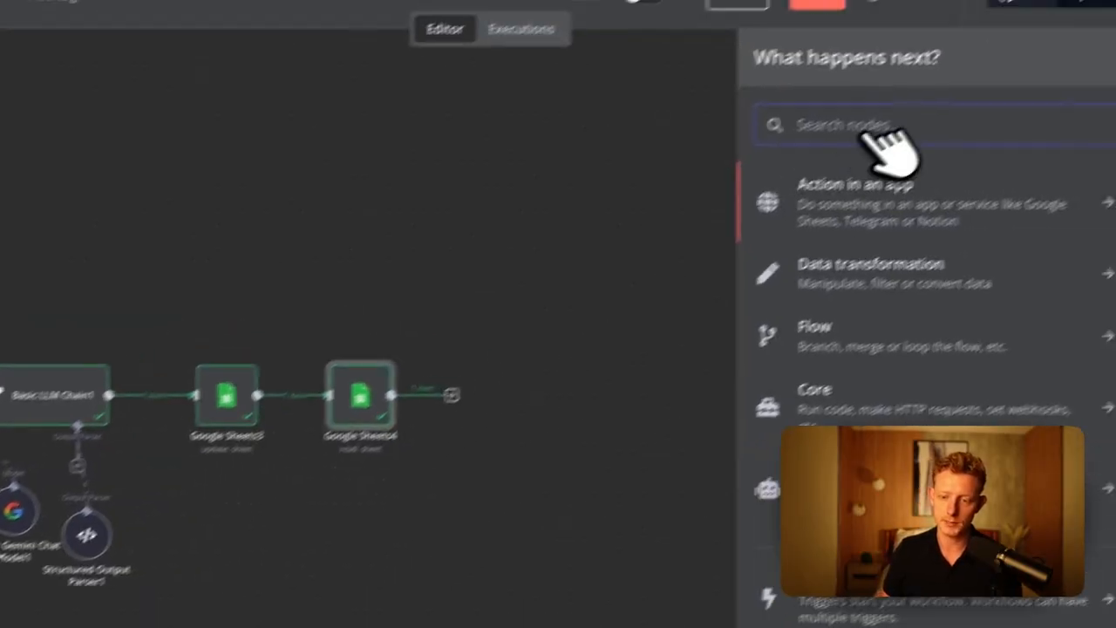
text(llm)
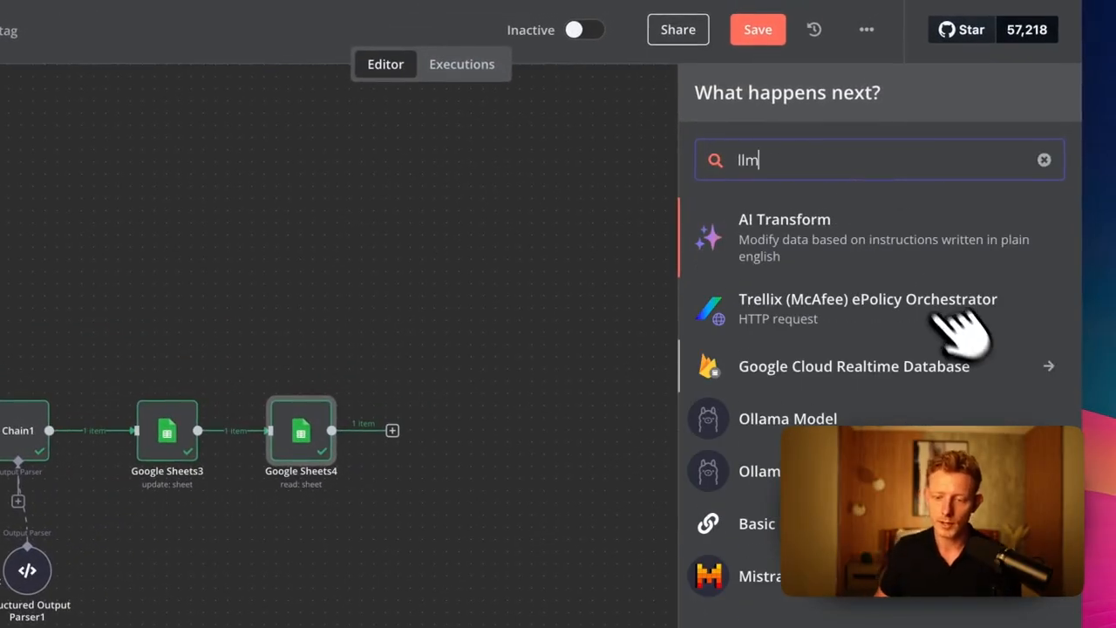
click(880, 523)
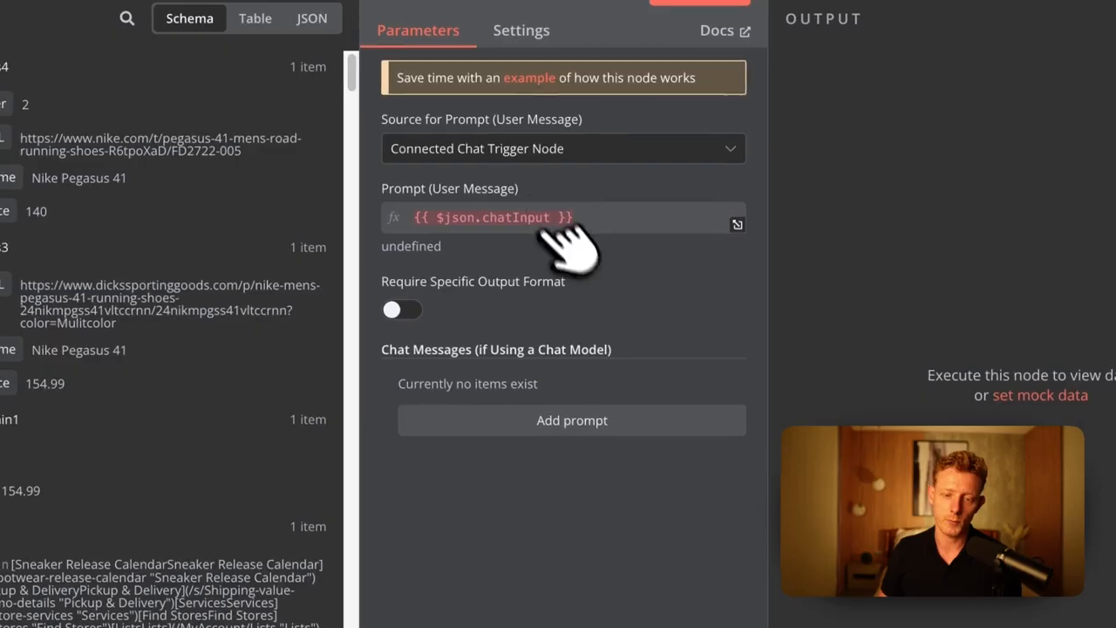
click(542, 161)
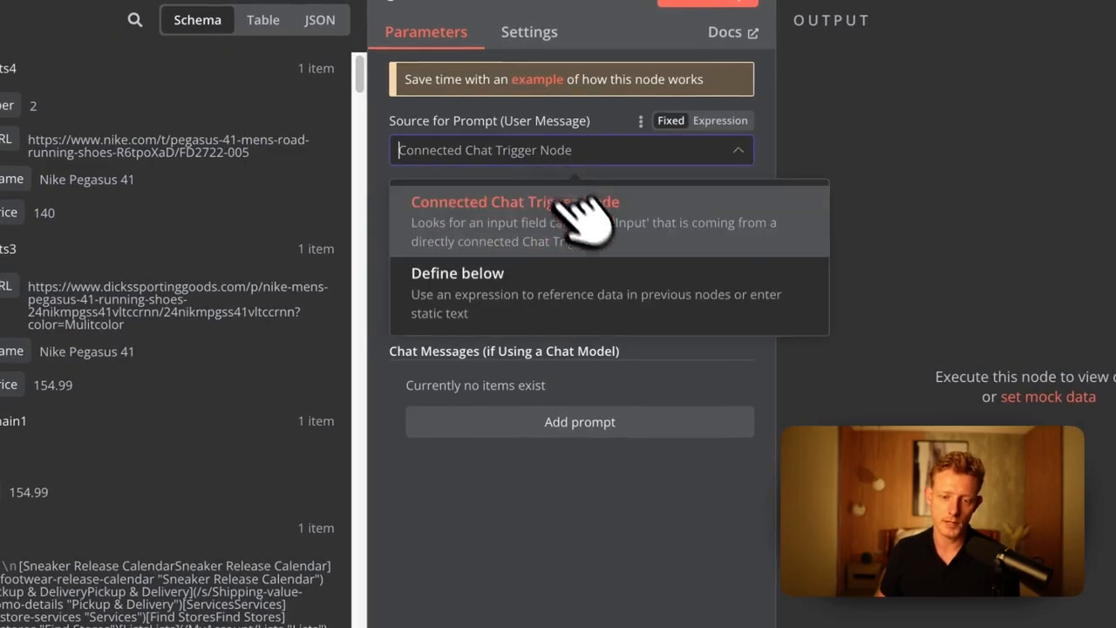
click(498, 305)
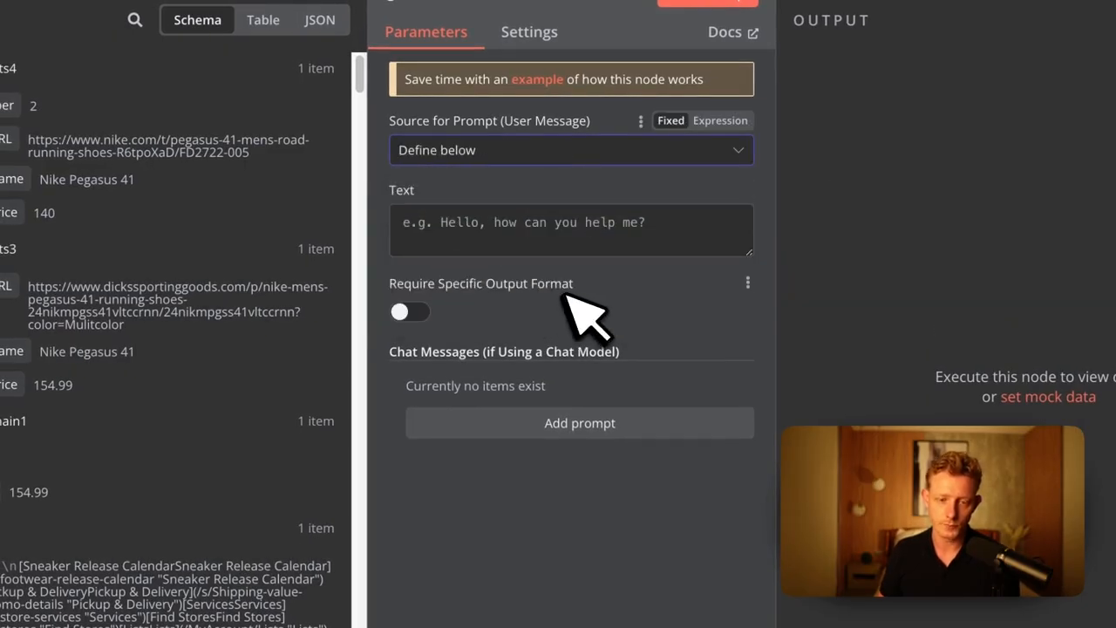
Add a System chat message to the chain as an expression, starting with the heading "# Role & Obective"
click(523, 423)
click(522, 480)
text(#)
text( Role)
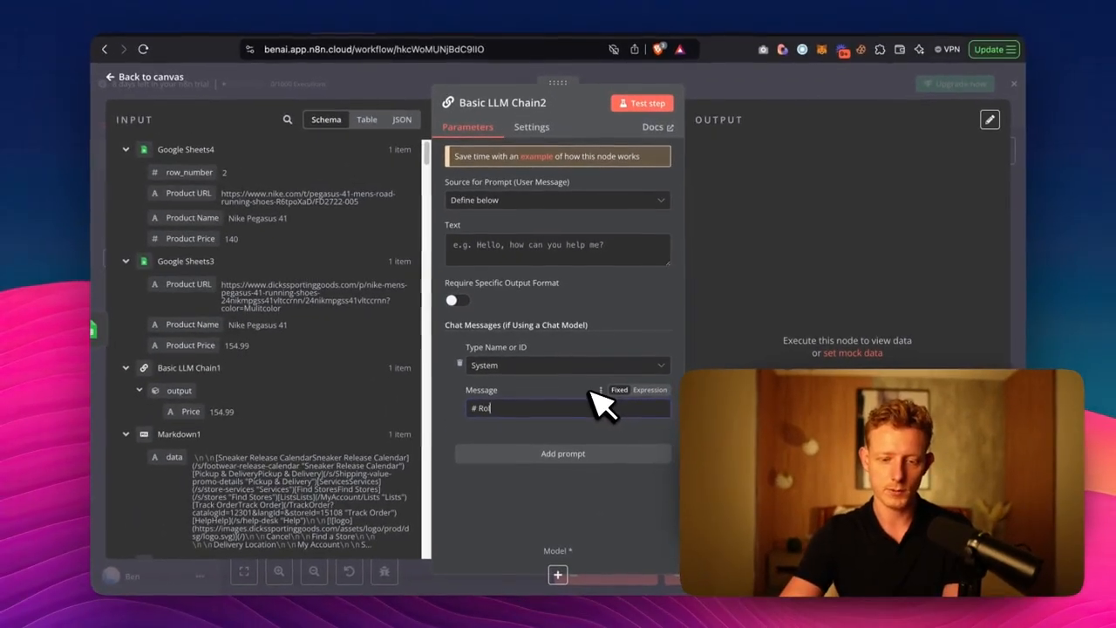
text( & Obective)
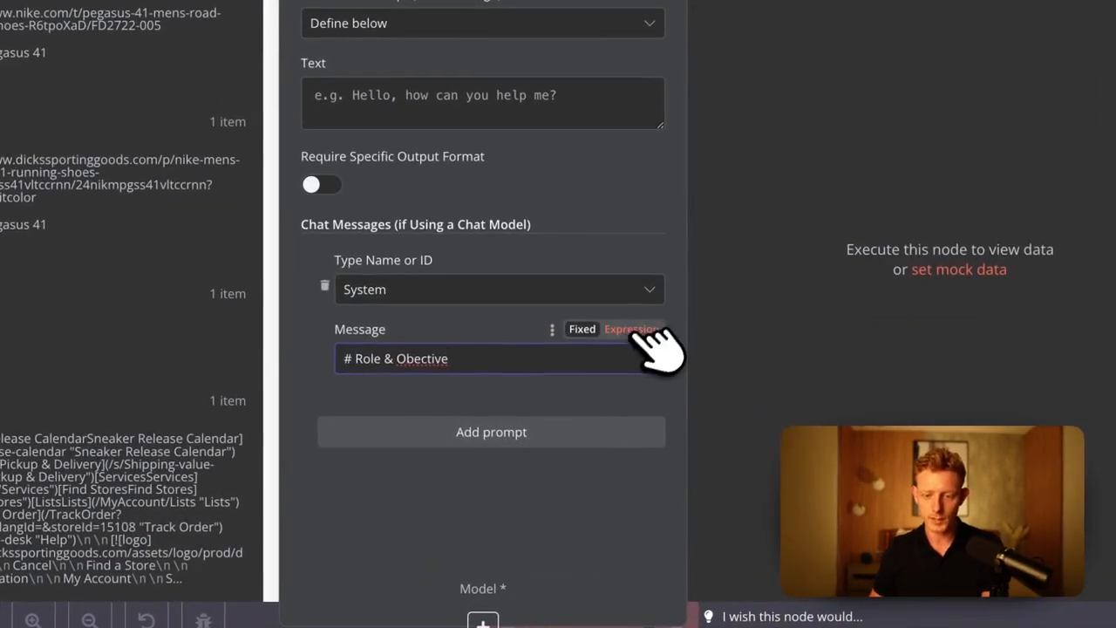
click(647, 390)
key(Return)
key(Return)
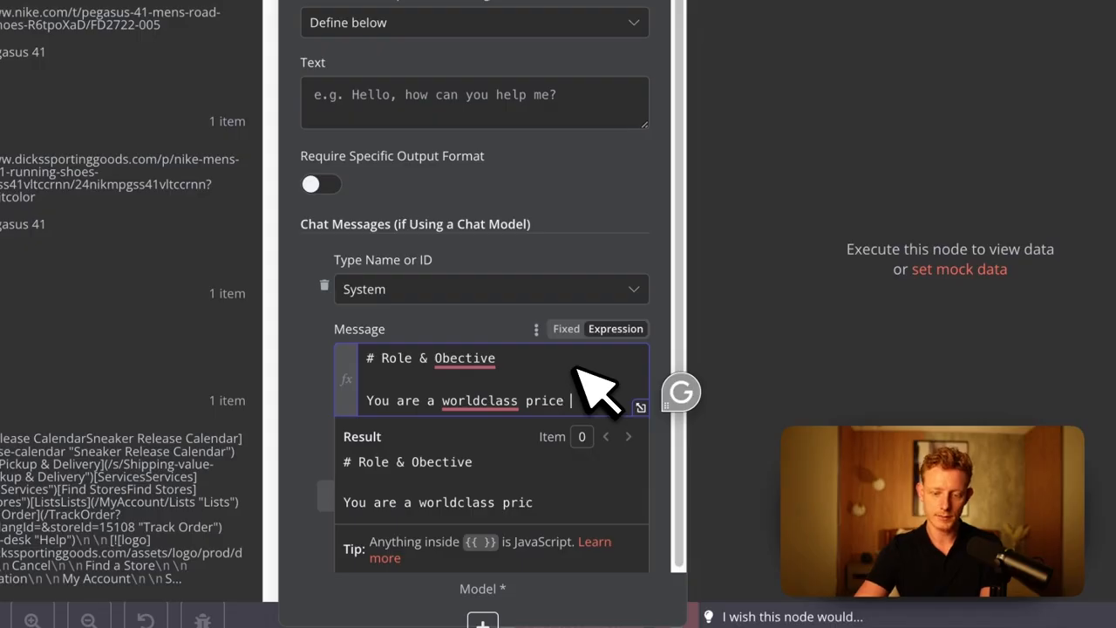
Write the price analyzer role with the rule to output ONLY "Lower", without summary or explanation, if the competitor price is lower than Our price
text(your job is to look at the 2 prices)
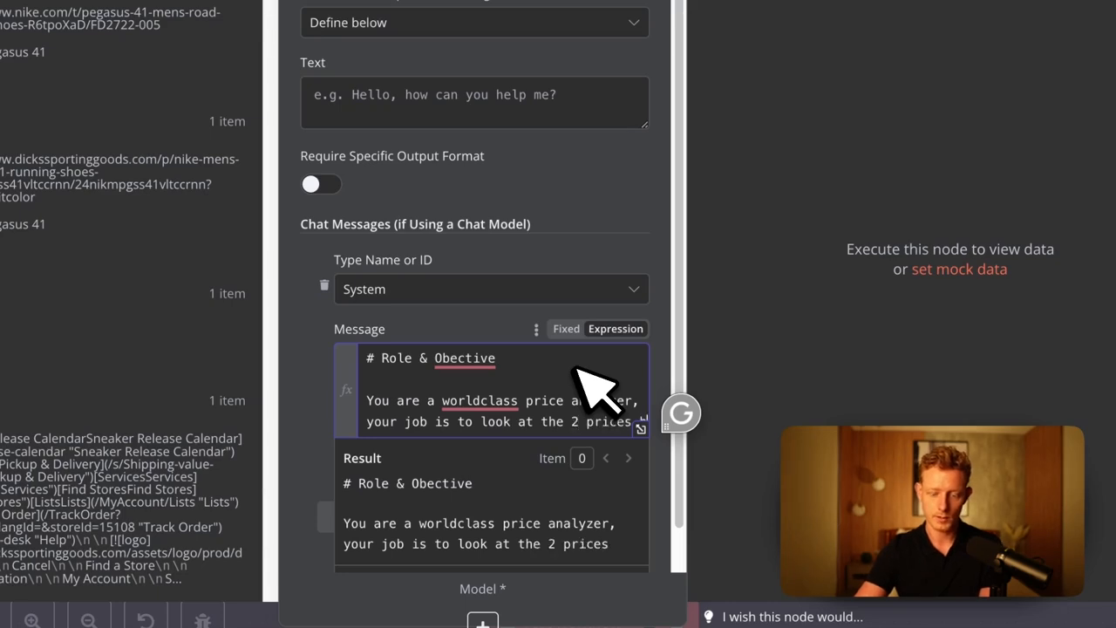
text(below. If the competitor)
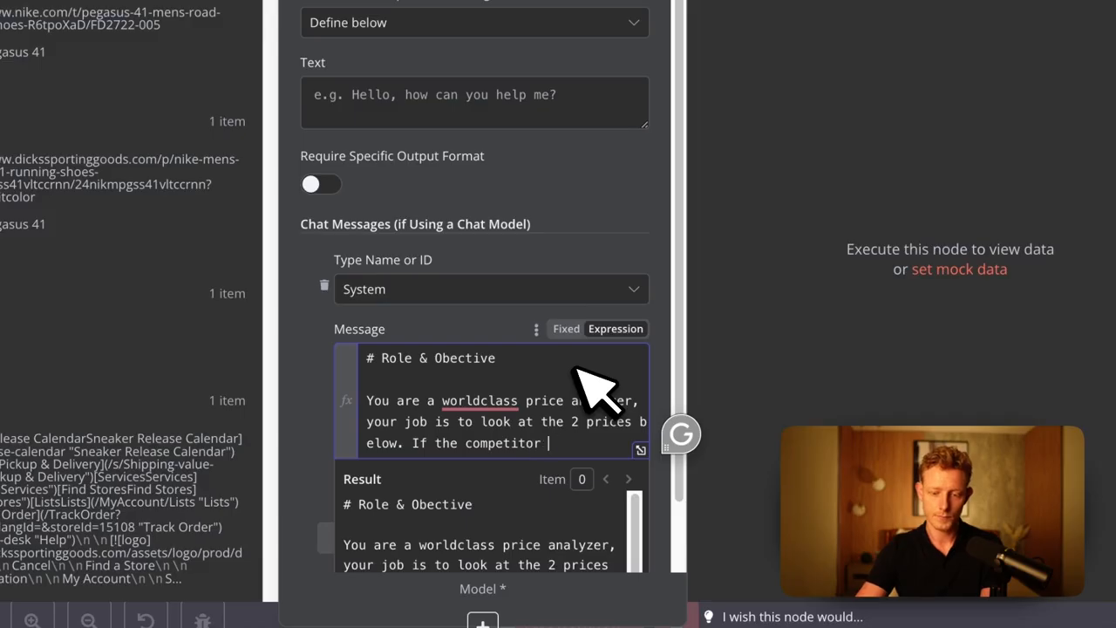
text(er than Our price)
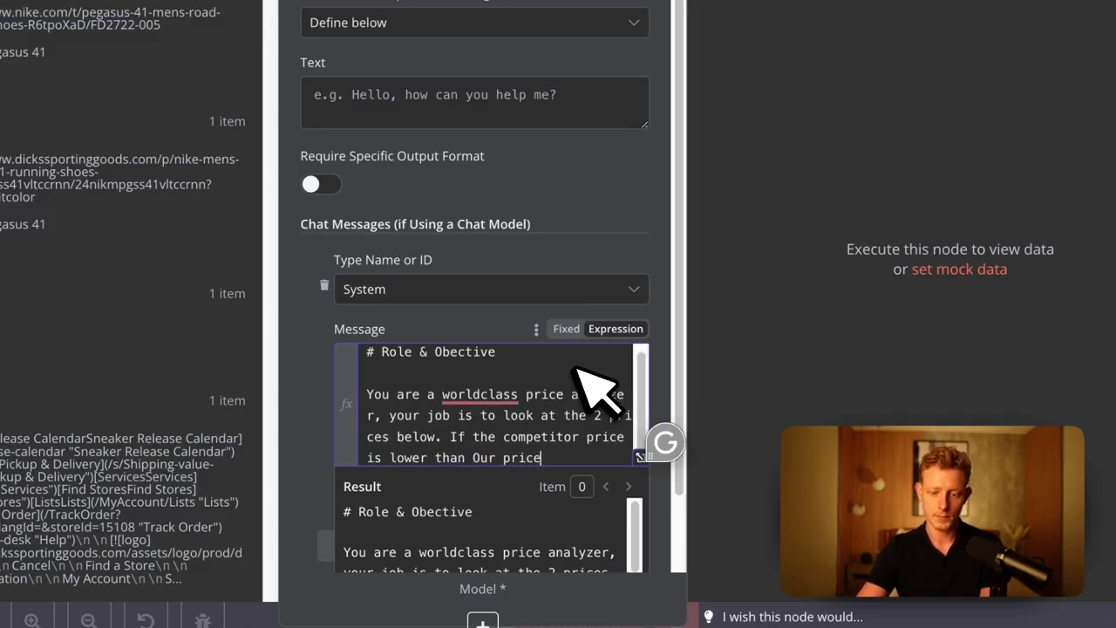
text(tput ONLY "Lower",)
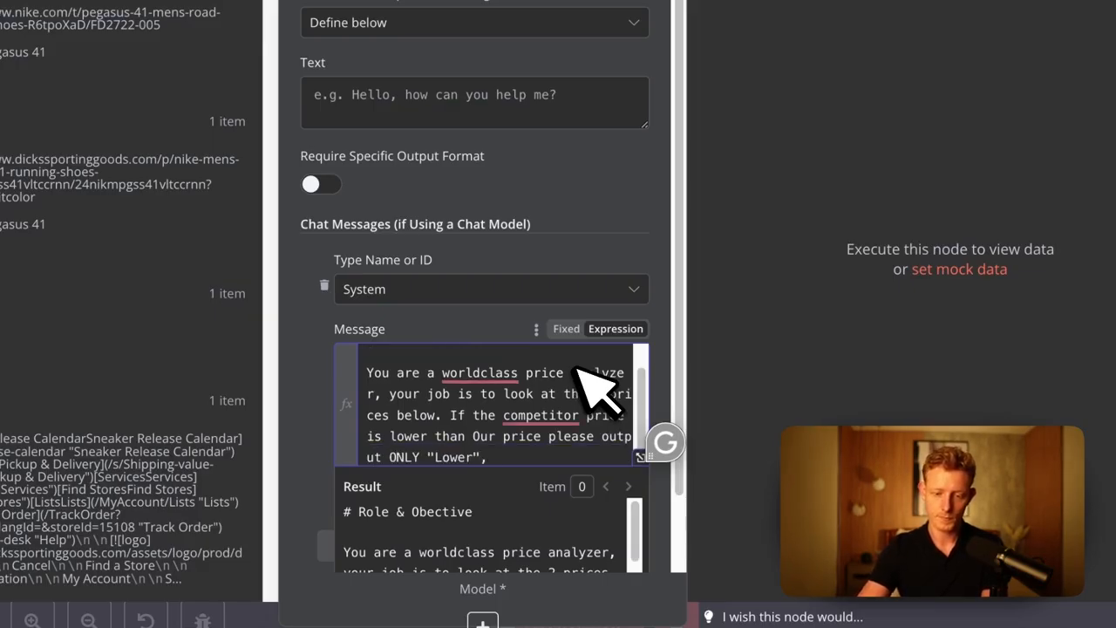
text(lanation.)
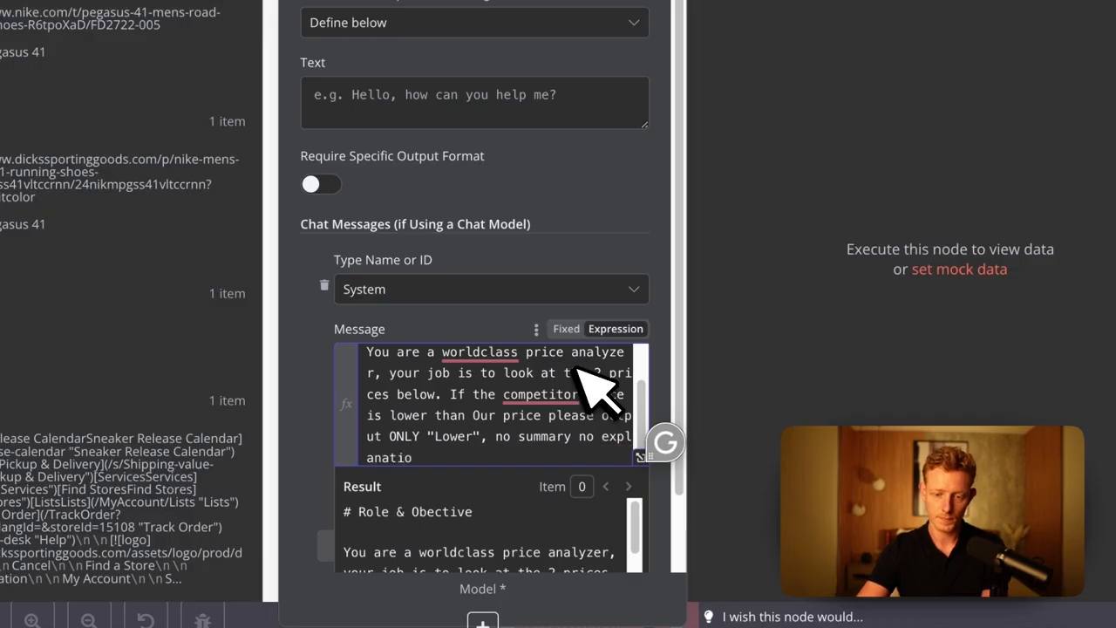
Add the rule to ONLY output "Higher", with no summary and no explanation, if the price of the competitor is equal or higher
text( If the price is equal or )
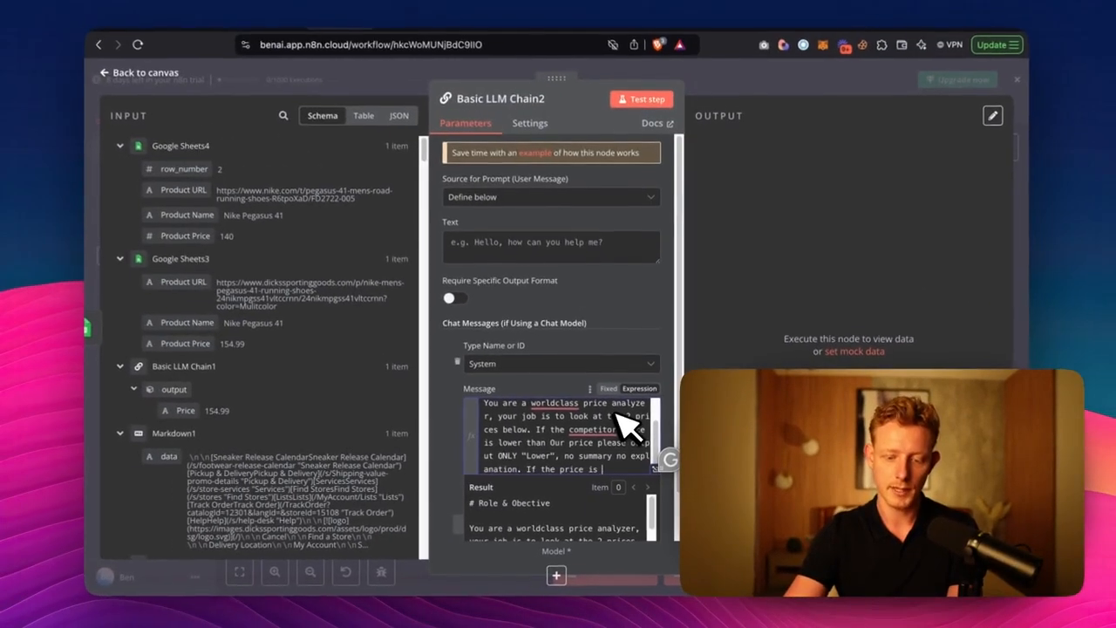
text(higgher)
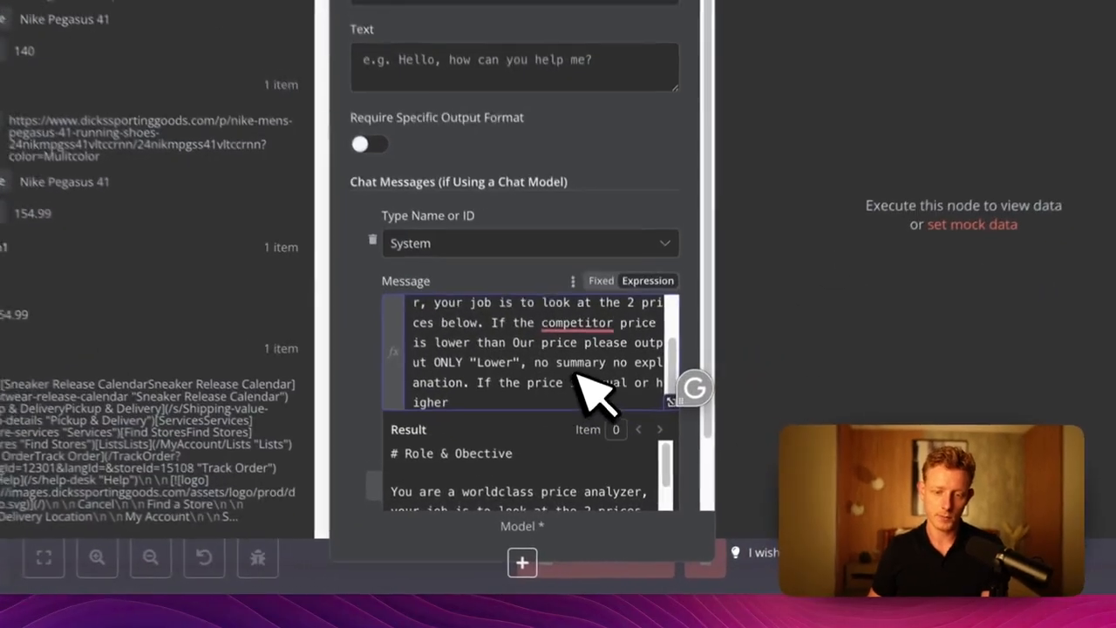
click(586, 455)
text(of the comp etitor)
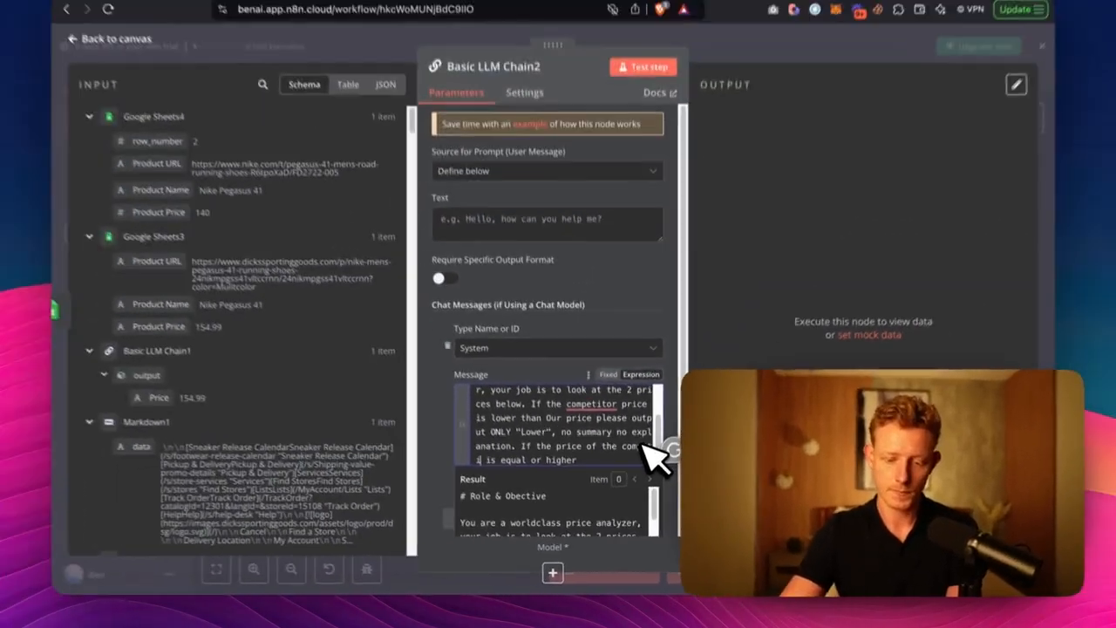
click(603, 394)
text(ONLY output)
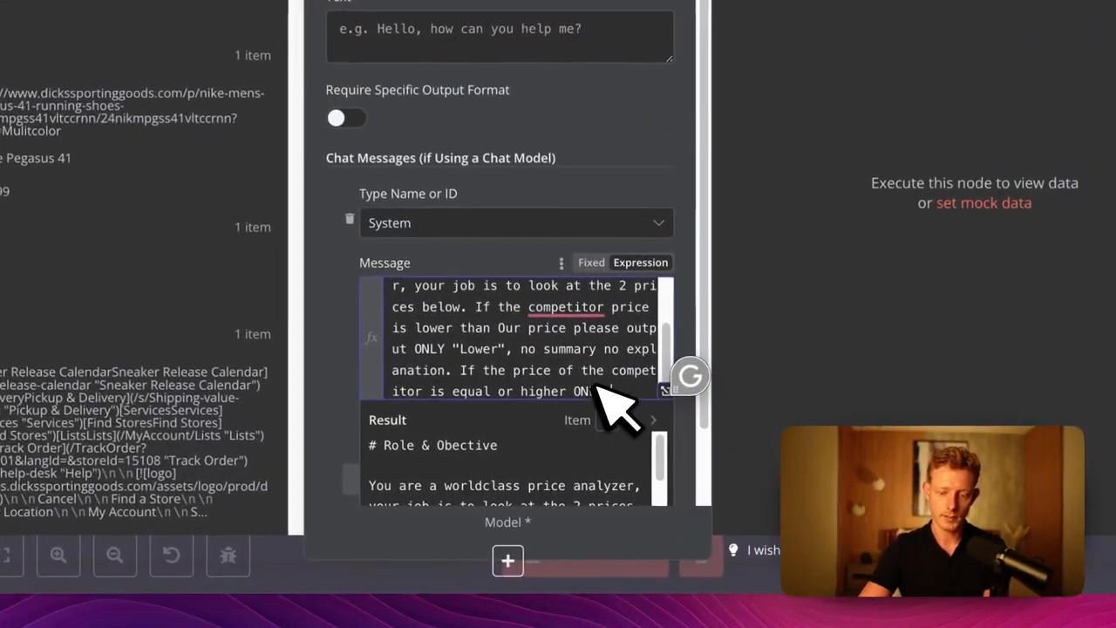
text( ")
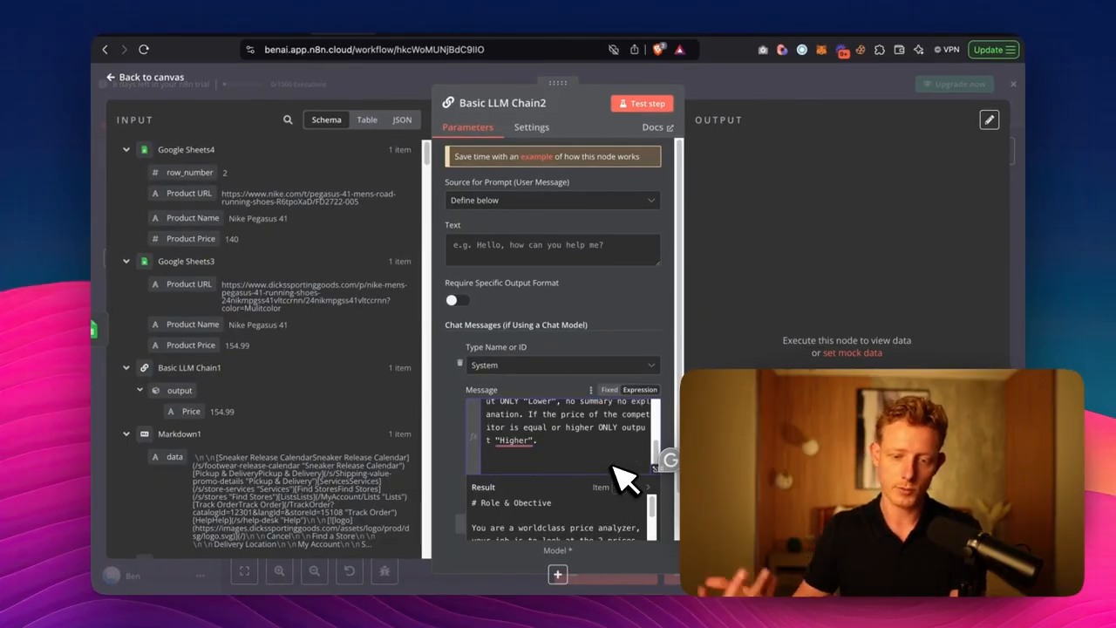
text(Higher",)
text( no )
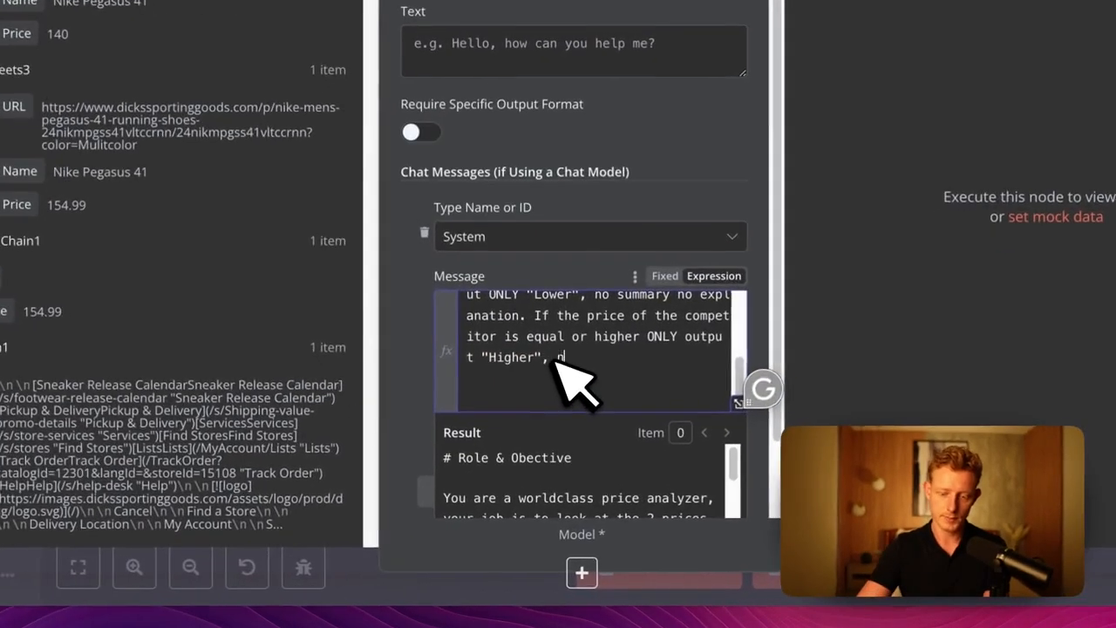
text(summary, no explanat)
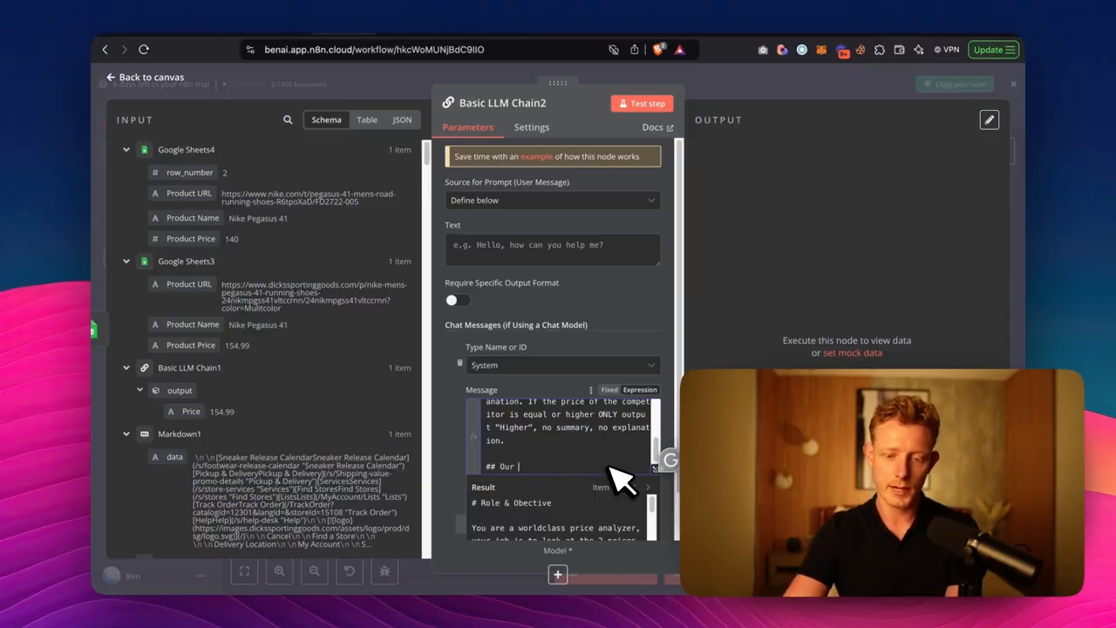
Insert the Product Price field from Google Sheets4 on its own line under the "## Our Price" heading
drag(190, 238, 563, 472)
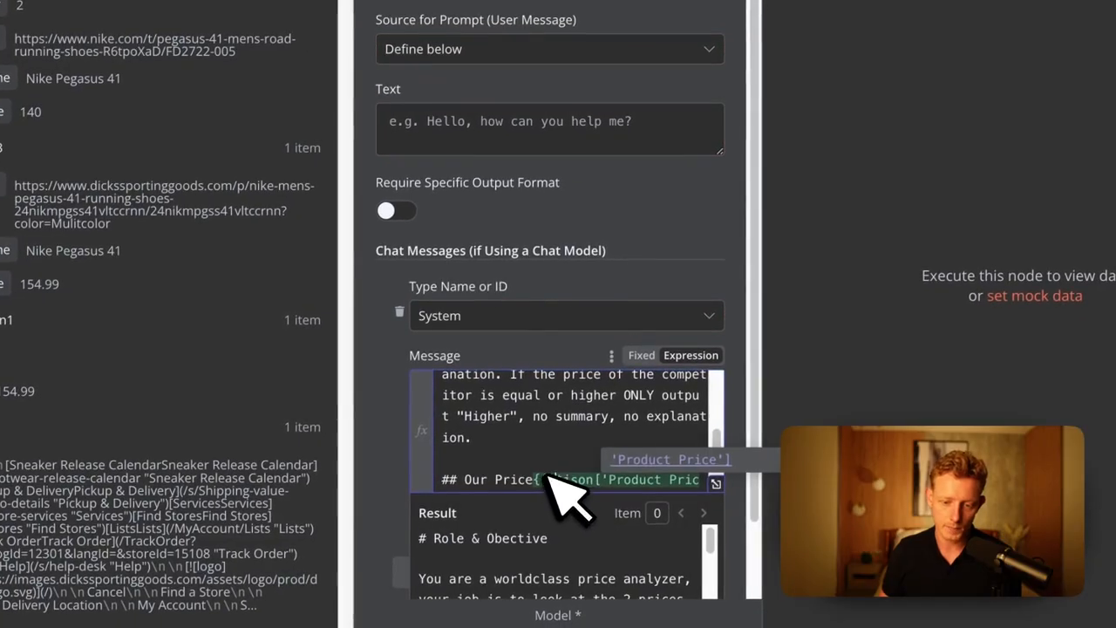
click(538, 478)
key(Return)
scroll(667, 484, down, 1)
scroll(676, 486, down, 1)
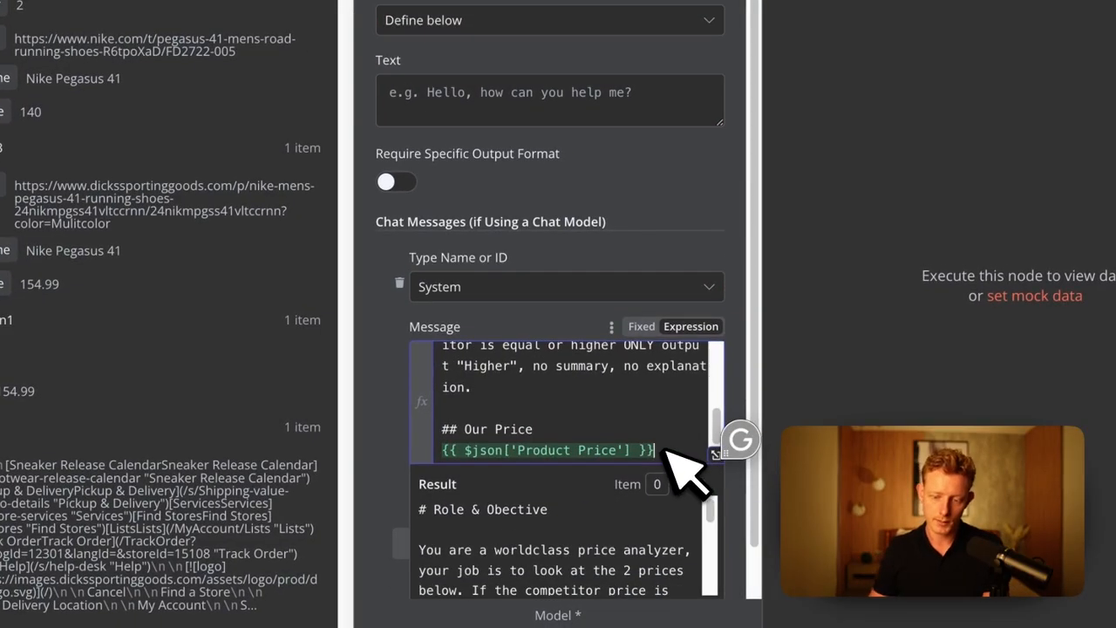
Add a "## Our Competitors price:" section containing the Price output of Basic LLM Chain1, and return to the canvas
click(666, 449)
key(Return)
key(Return)
text(## Our Competitors price:)
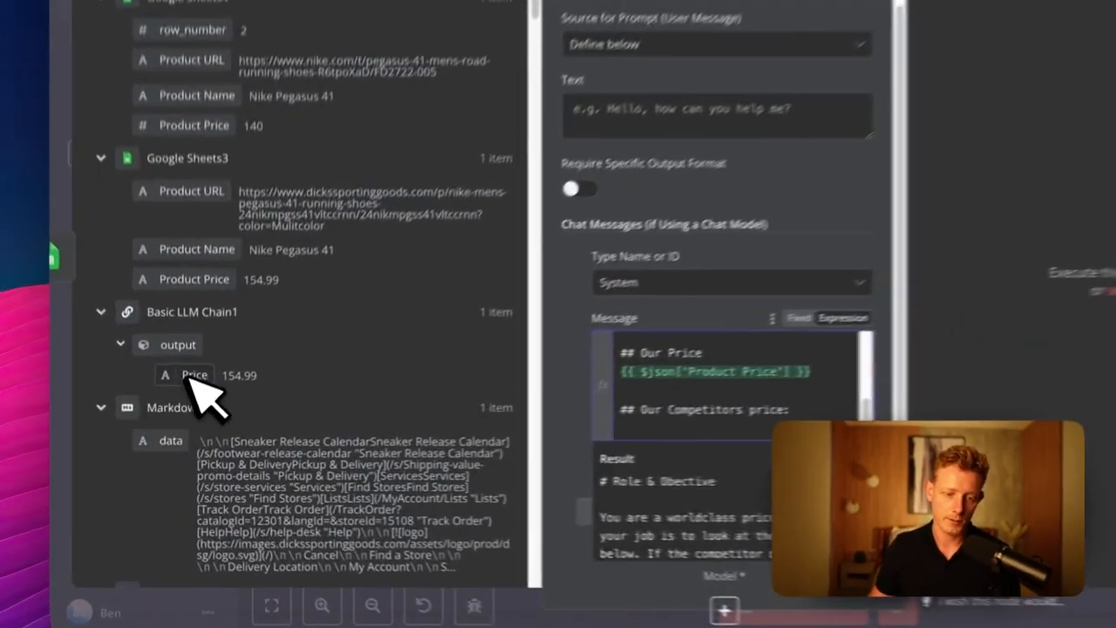
drag(191, 411, 514, 447)
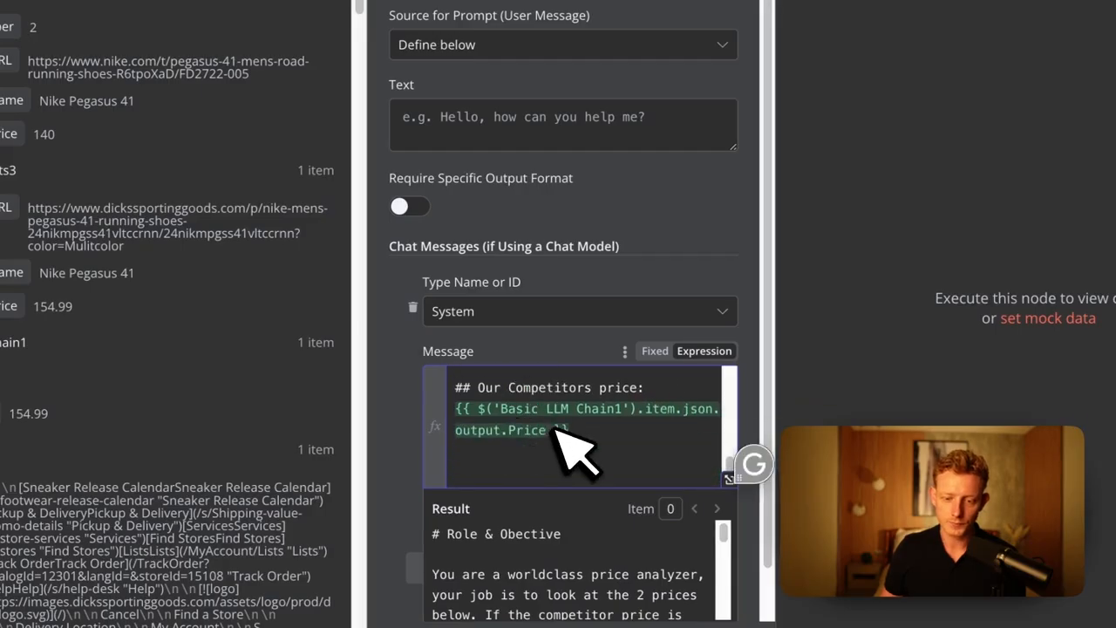
key(Return)
key(Return)
key(BackSpace)
key(BackSpace)
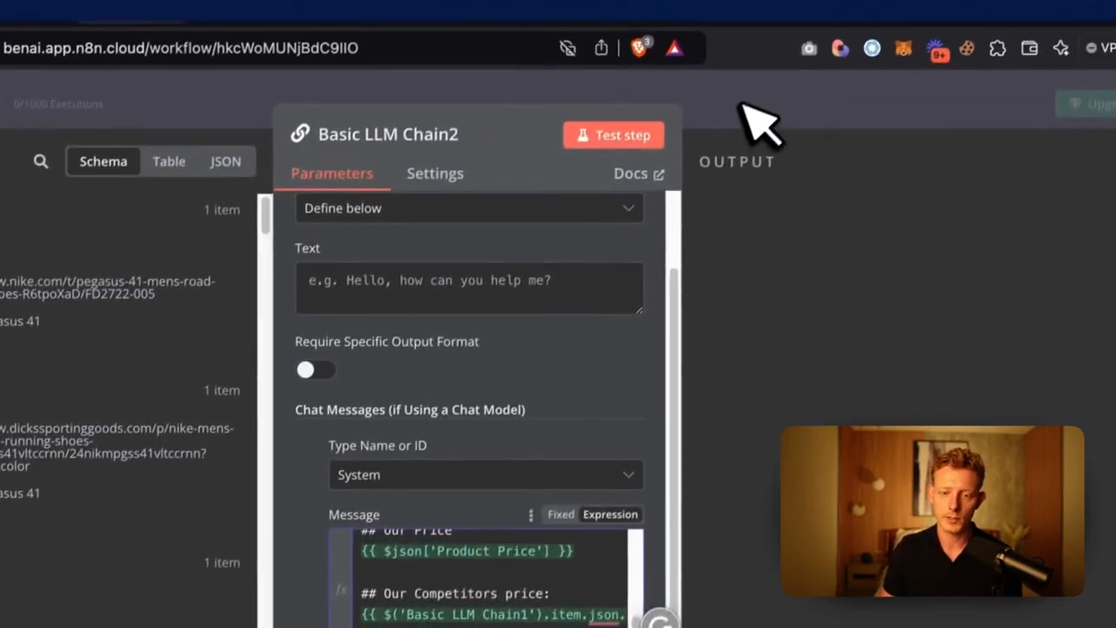
click(741, 104)
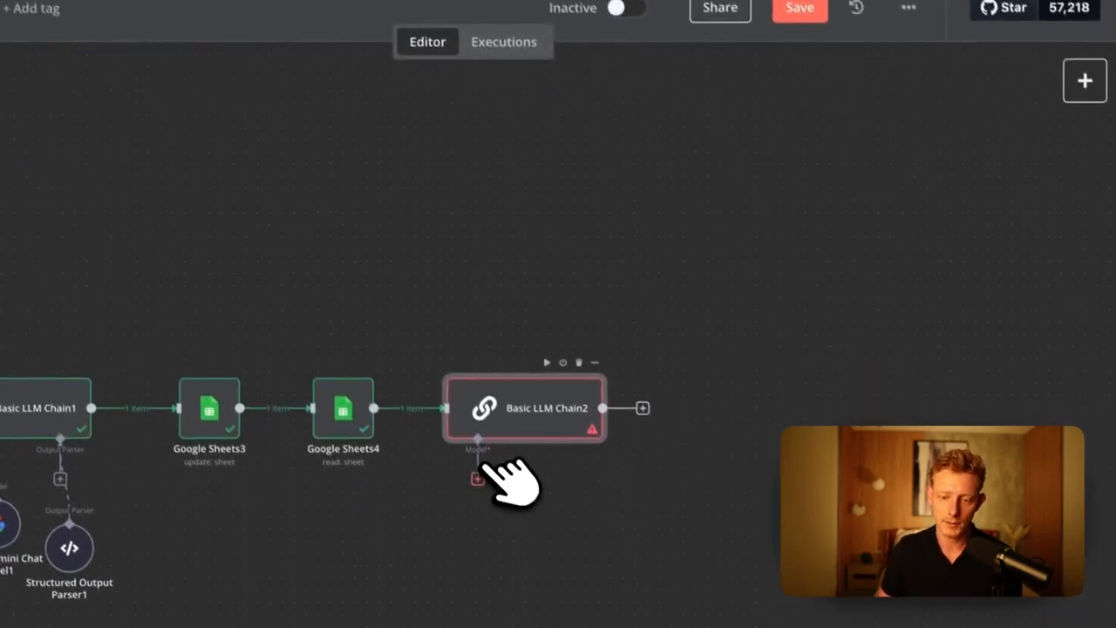
Attach a Google Gemini Chat Model to Basic LLM Chain2 using models/gemini-2.0-flash-exp
click(478, 472)
click(802, 429)
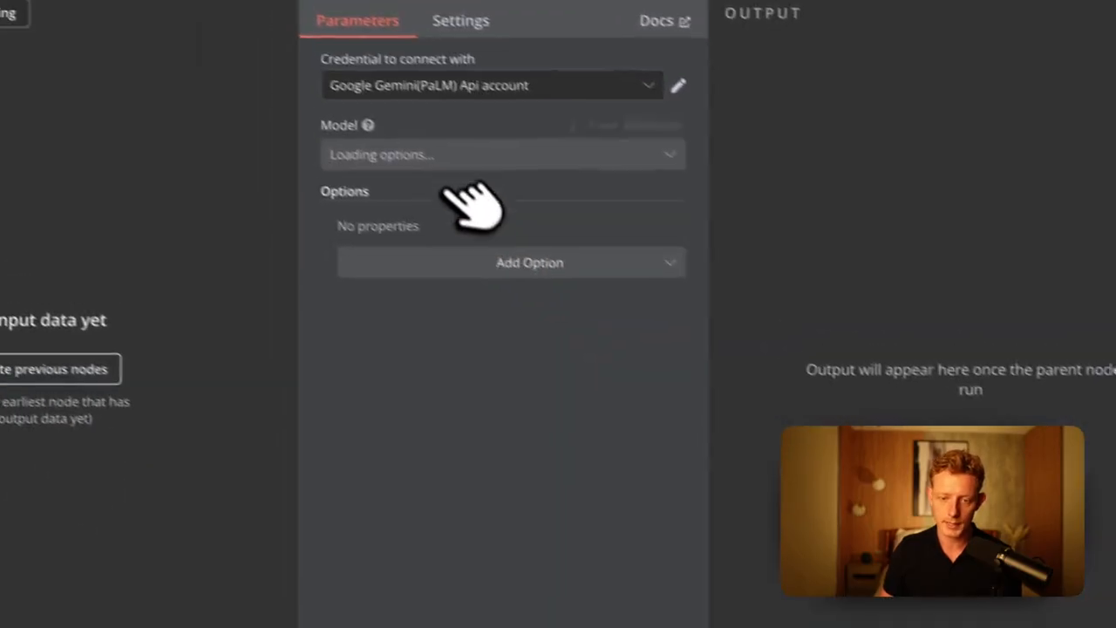
click(511, 179)
scroll(536, 419, down, 15)
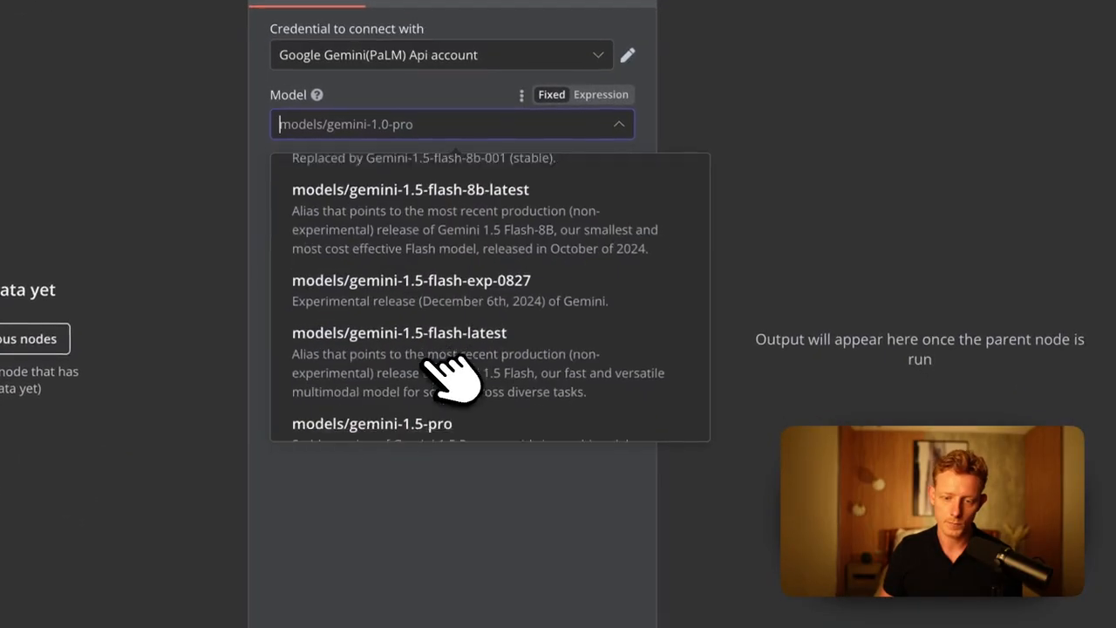
scroll(428, 357, down, 1)
click(476, 185)
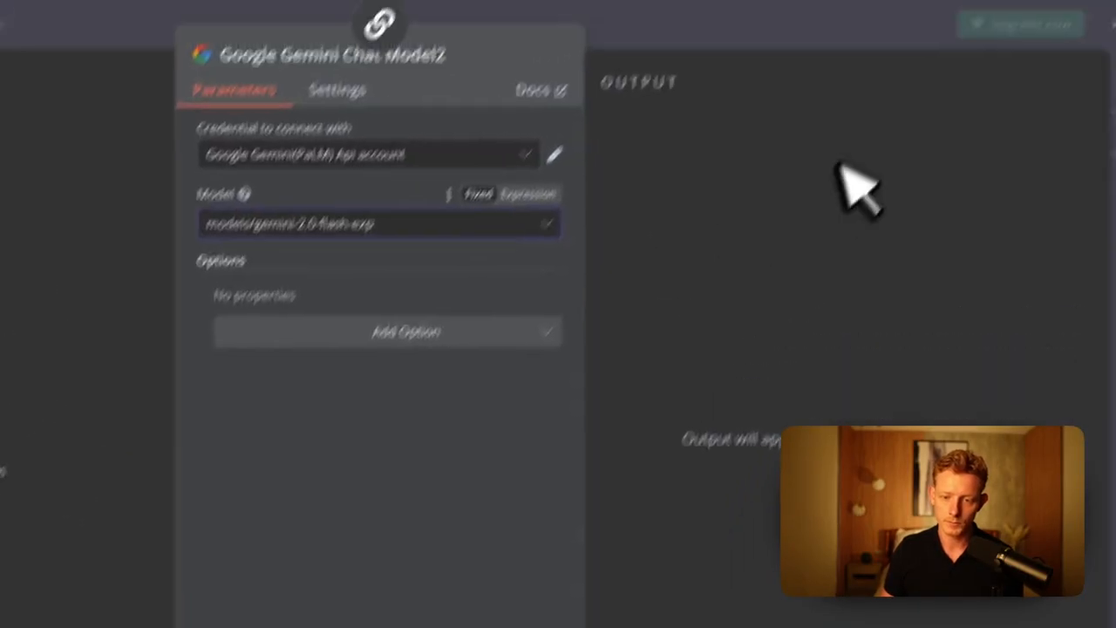
click(728, 124)
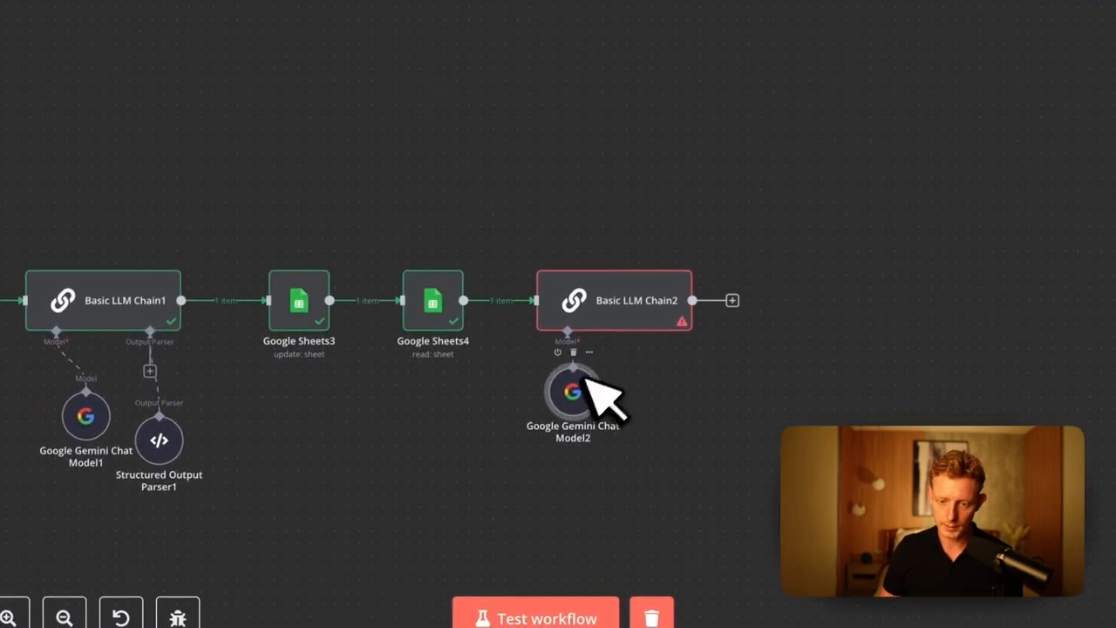
Require a specific output format on Basic LLM Chain2 and attach a Structured Output Parser to it
double_click(578, 408)
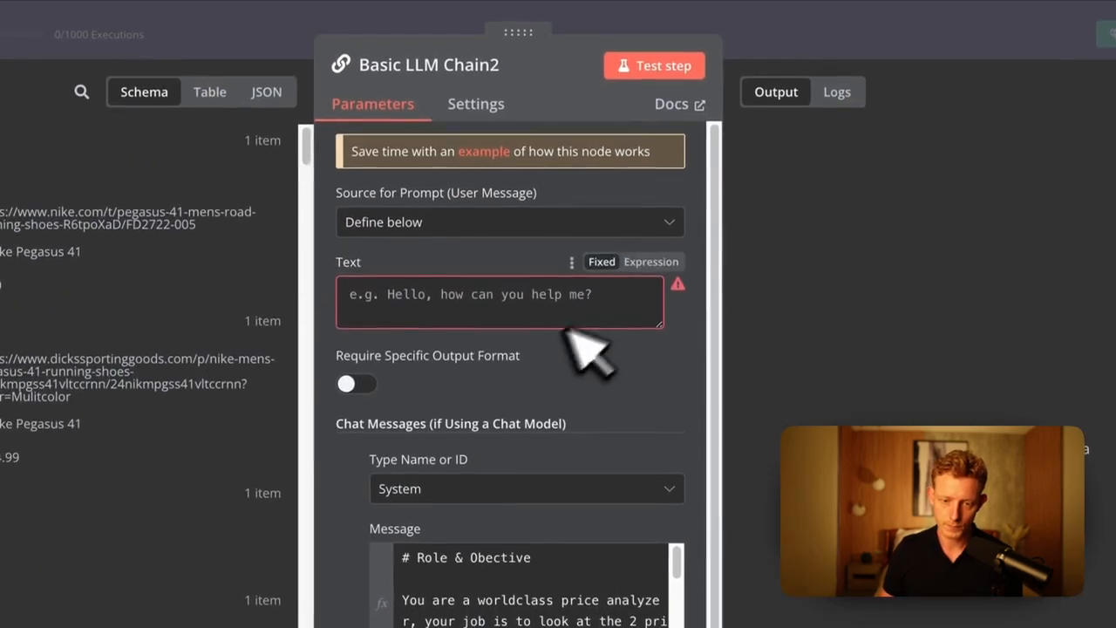
click(797, 43)
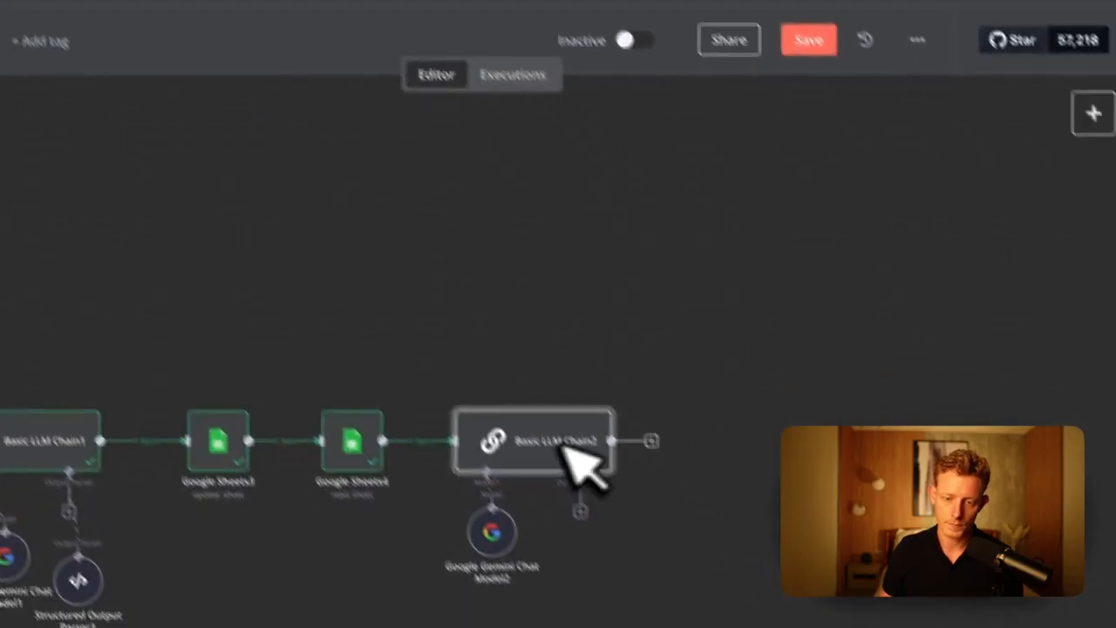
click(539, 465)
click(897, 258)
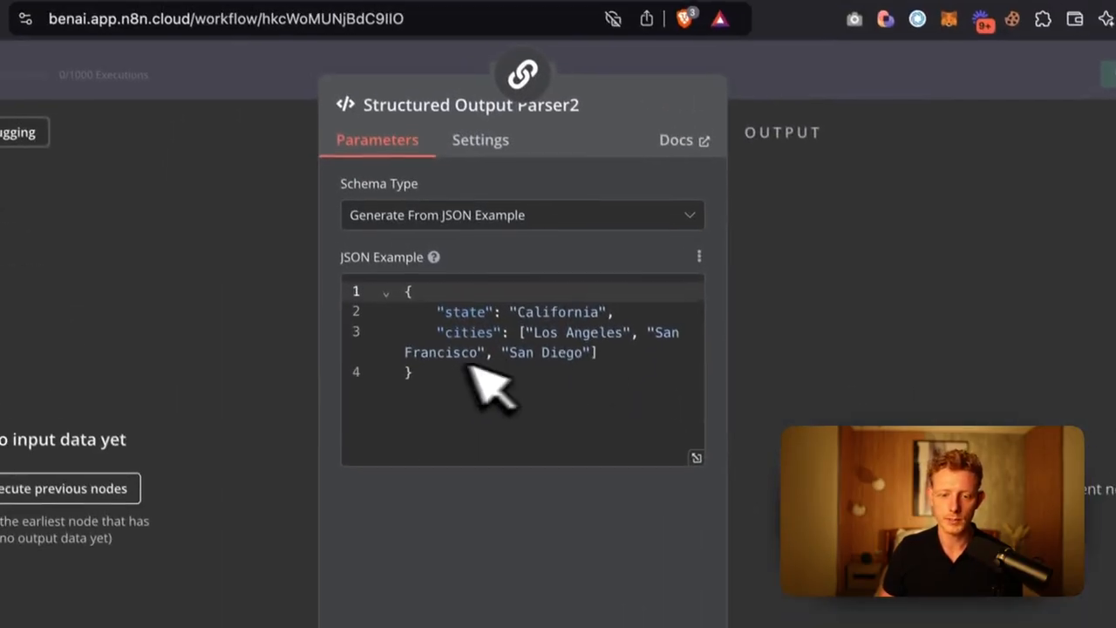
Reduce the JSON example of Structured Output Parser2 to a single "Result" field and run Basic LLM Chain2
drag(598, 352, 467, 330)
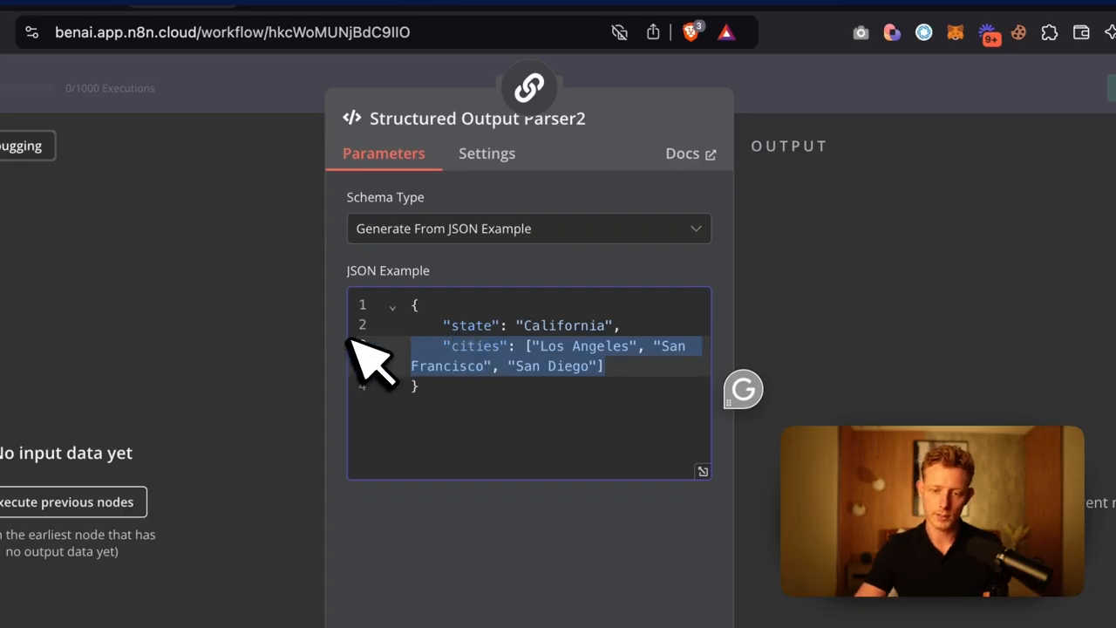
key(BackSpace)
key(BackSpace)
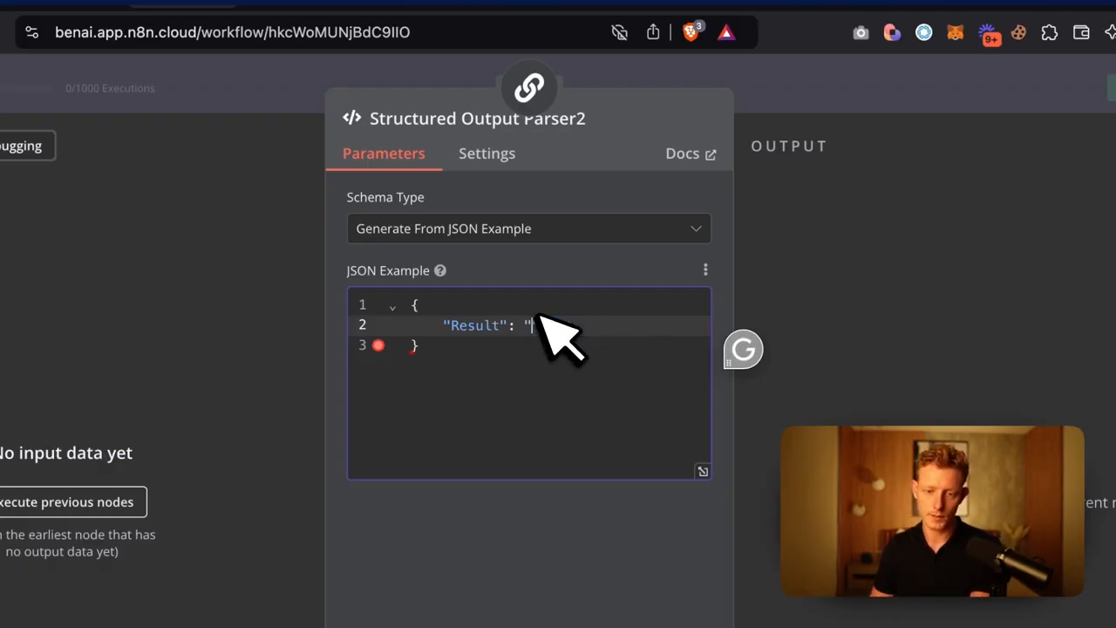
click(740, 108)
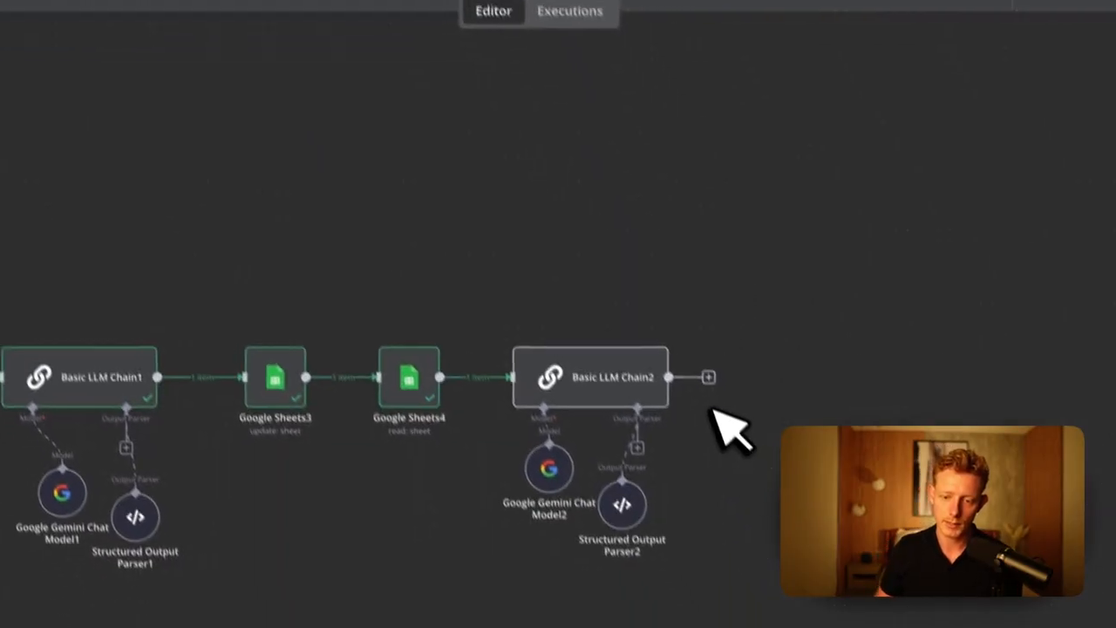
right_click(624, 355)
key(Escape)
click(621, 331)
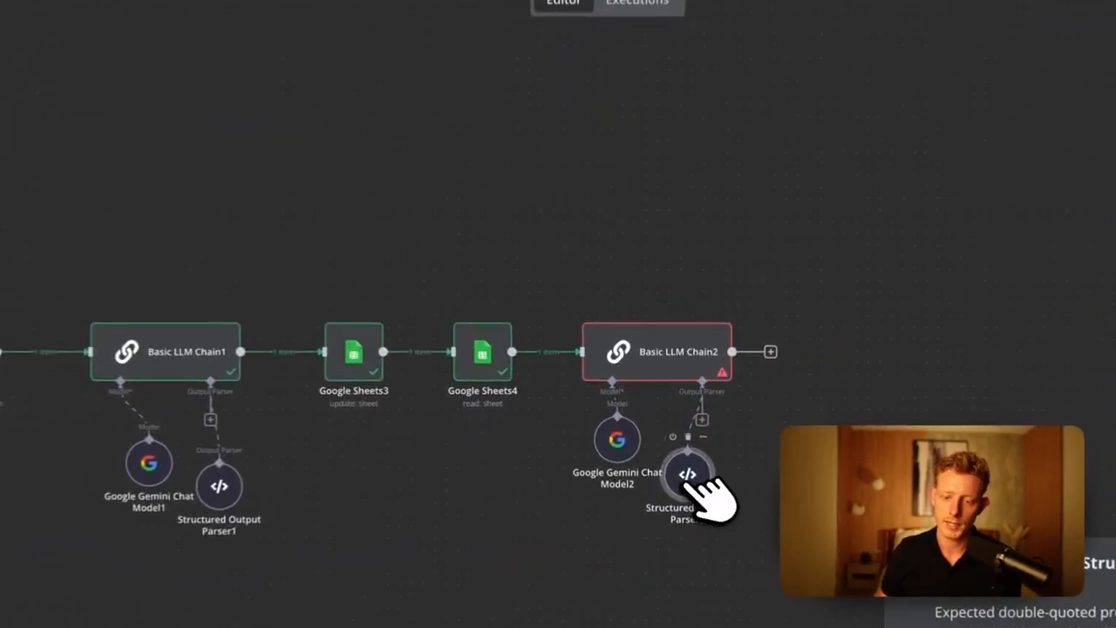
Remove the trailing comma from the JSON example of Structured Output Parser2 and rerun Basic LLM Chain2
double_click(676, 455)
click(570, 231)
key(BackSpace)
click(821, 44)
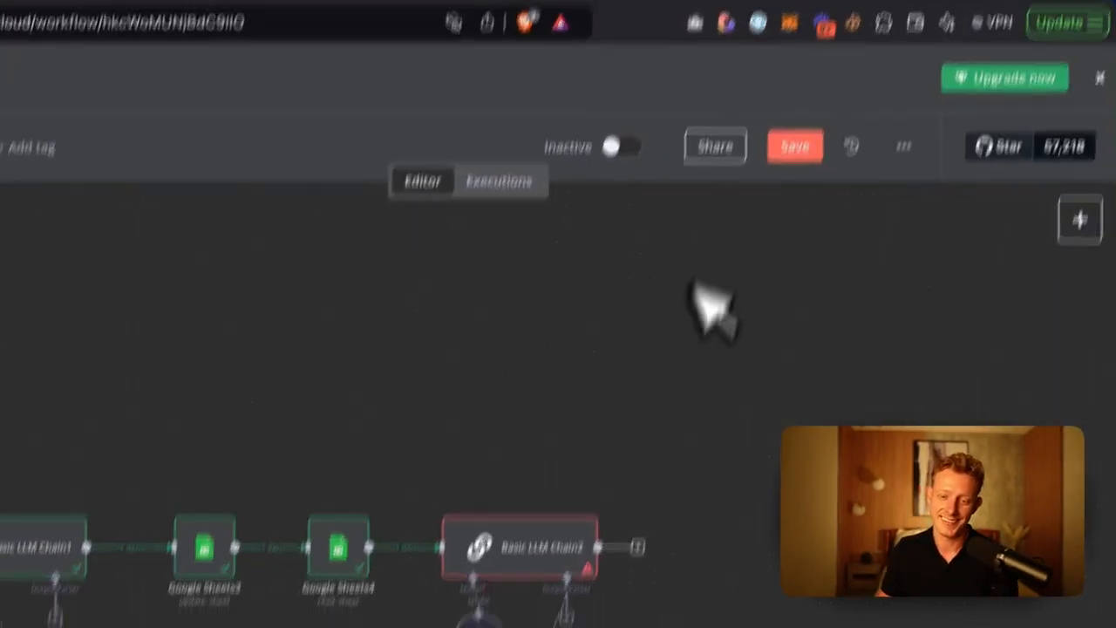
mouse_move(553, 565)
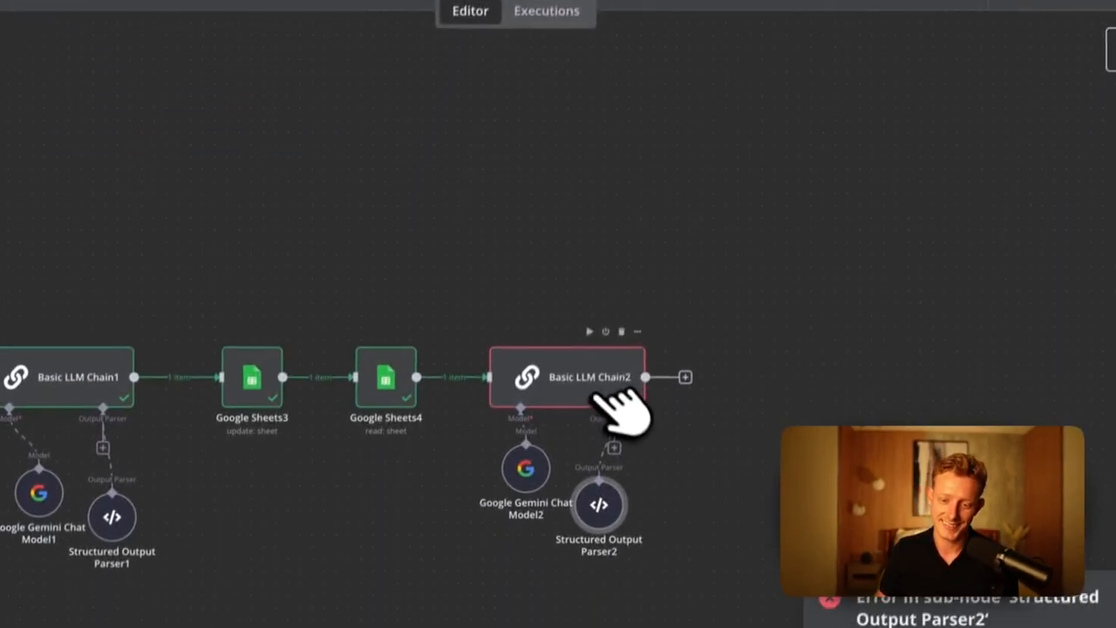
click(542, 501)
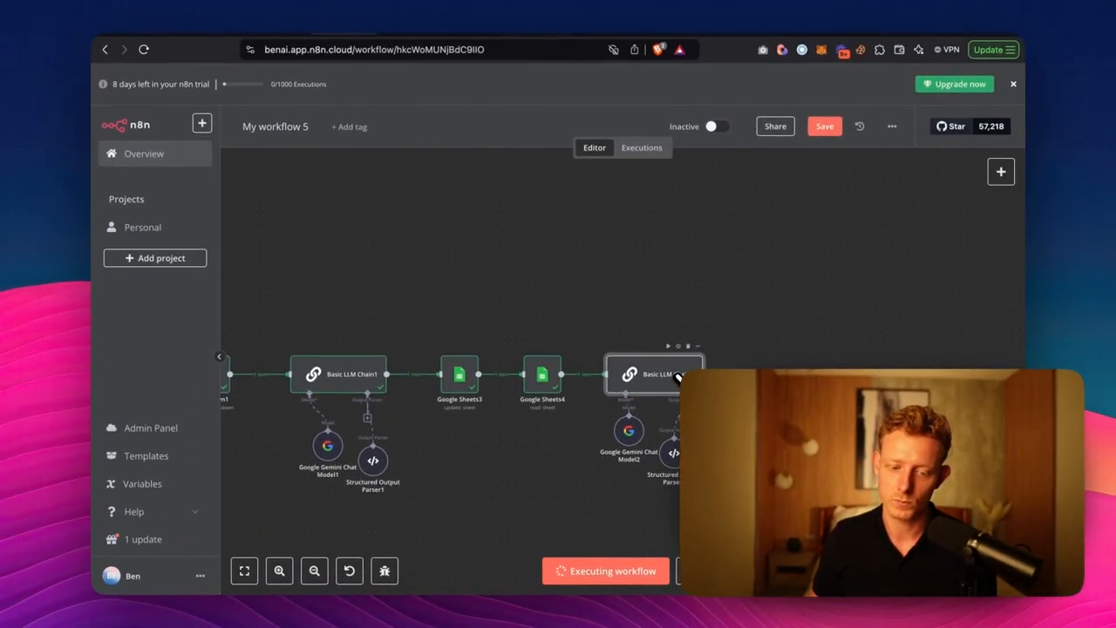
Check the Result output of Basic LLM Chain2 against the Google Sheets4 product price, and return to the canvas
double_click(679, 380)
drag(722, 211, 819, 217)
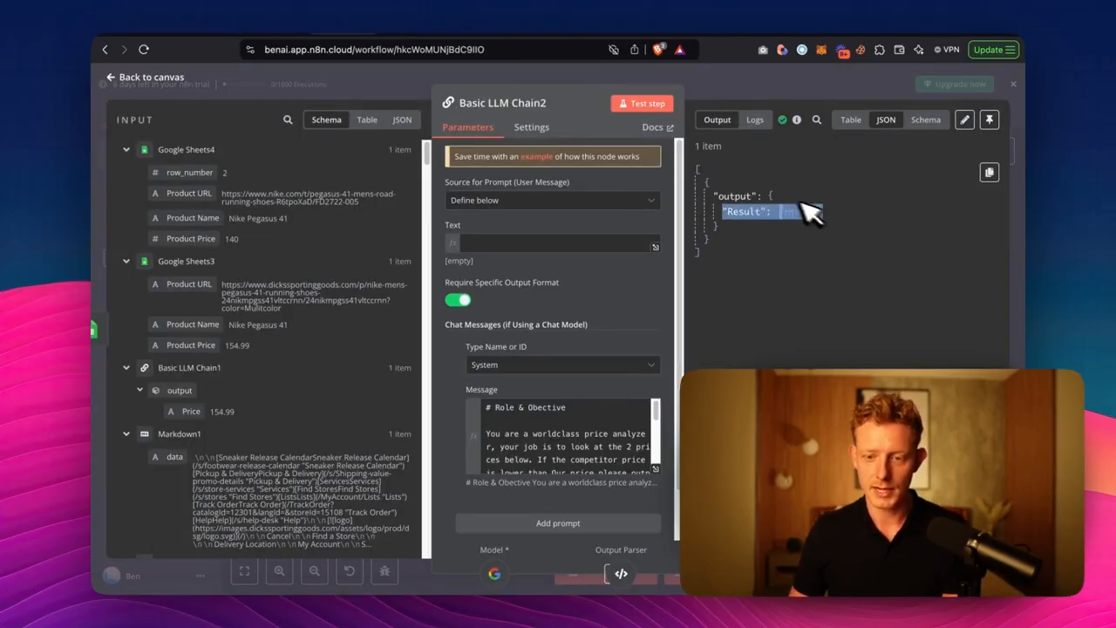
double_click(801, 213)
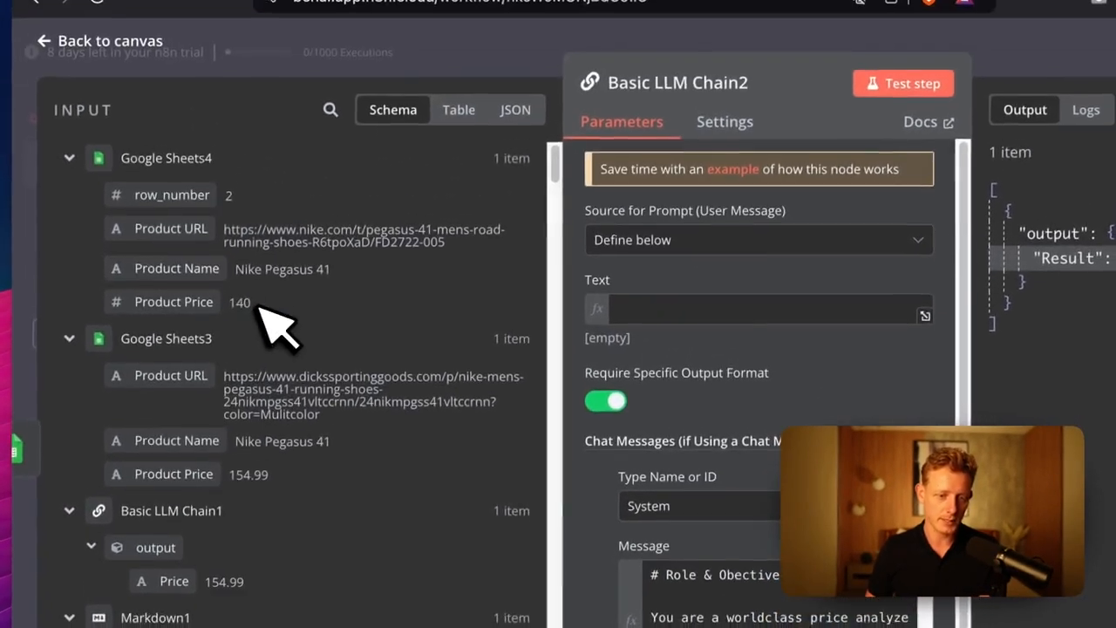
drag(259, 306, 225, 296)
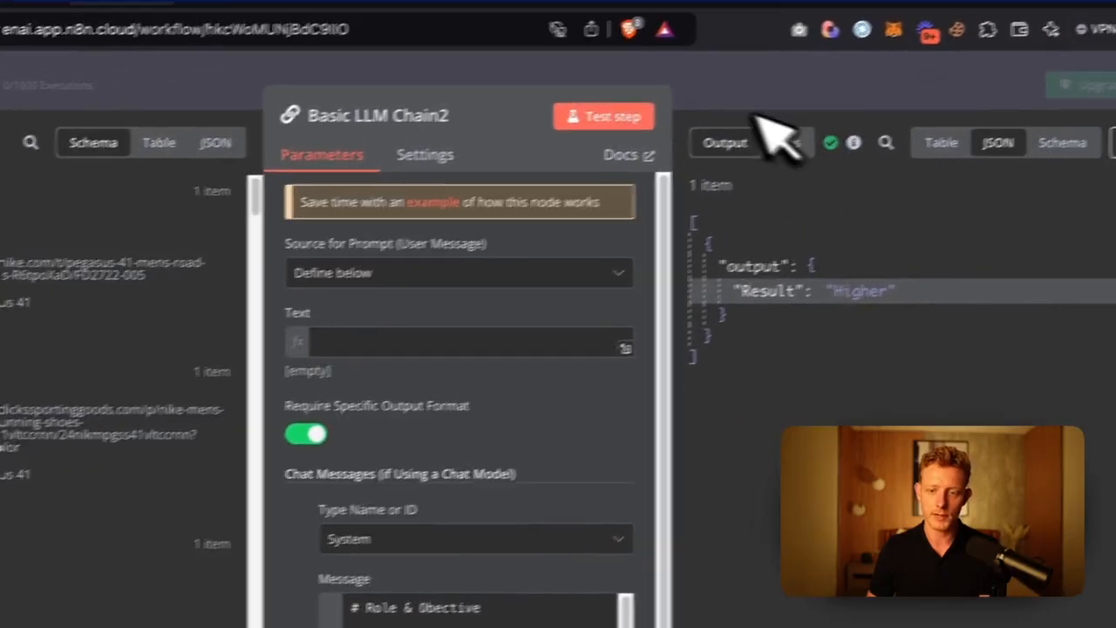
click(1025, 43)
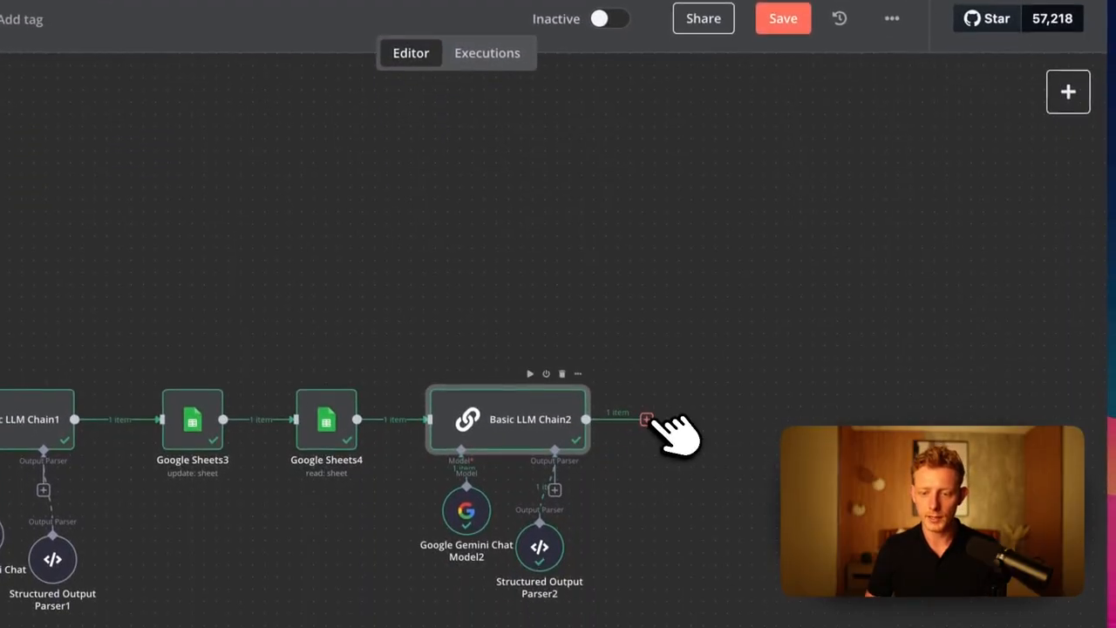
Add an If node after Basic LLM Chain2
click(674, 578)
text(if)
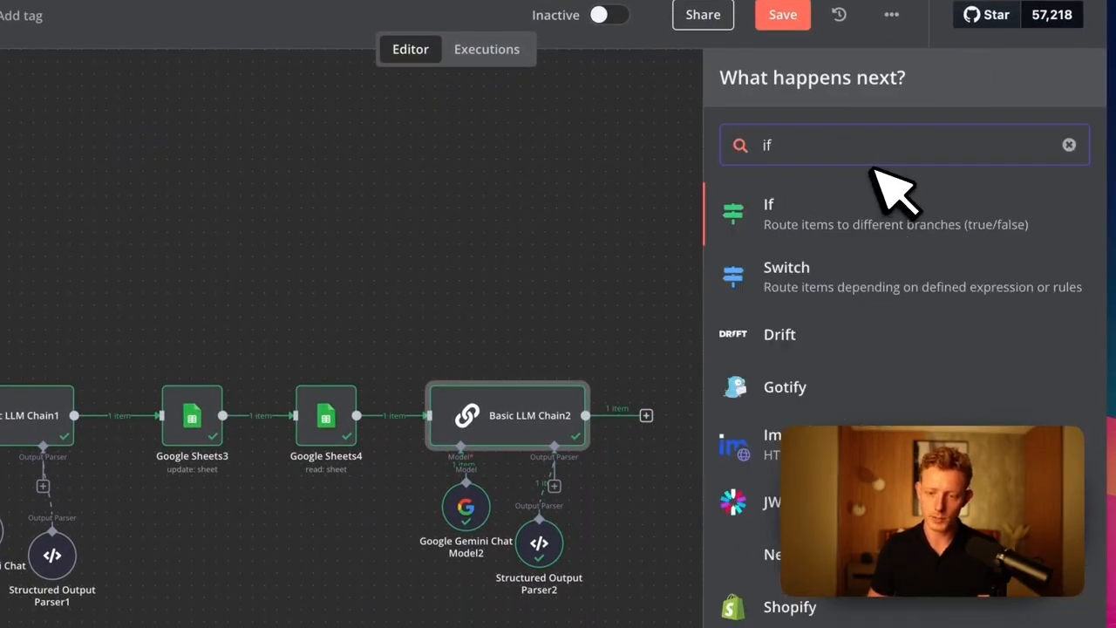
click(898, 231)
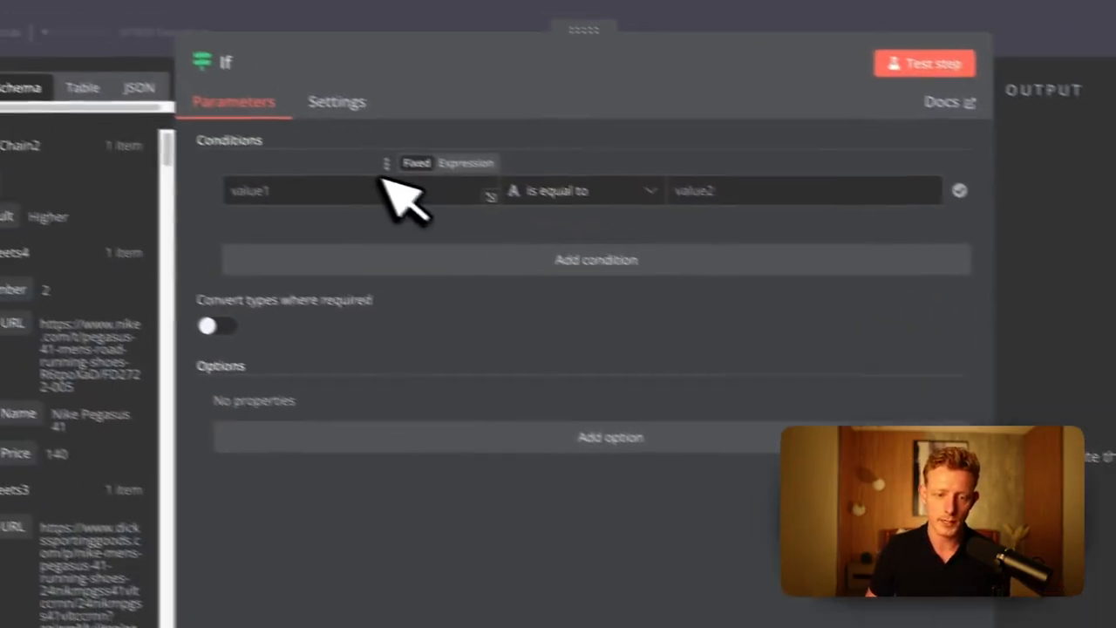
Set the If condition to the Result output of Basic LLM Chain2 is equal to "Lower", and return to the canvas
click(424, 213)
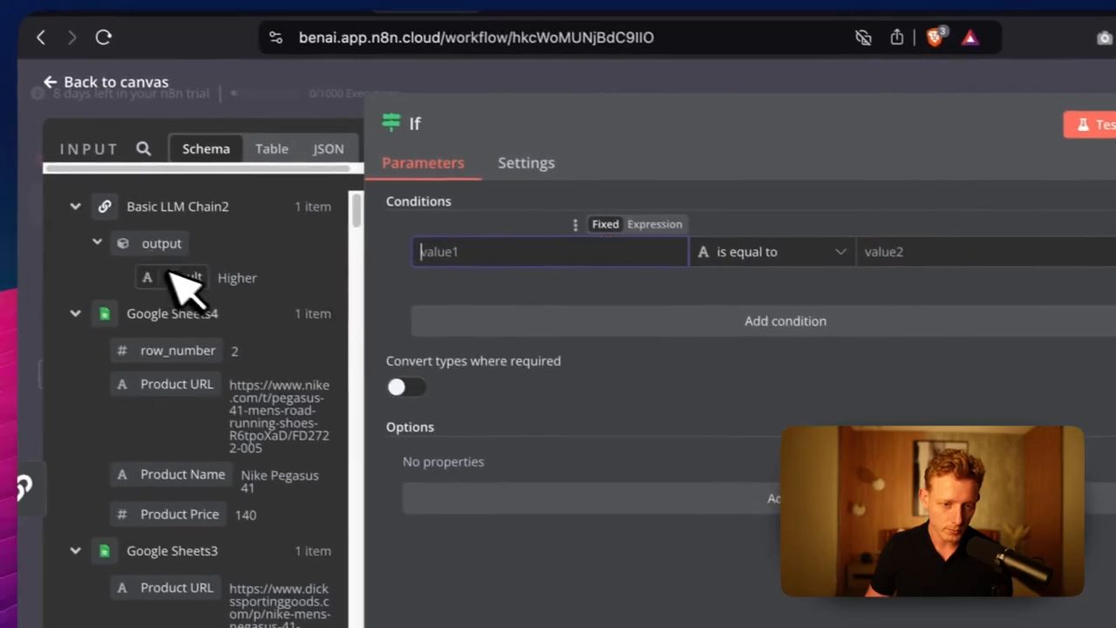
drag(41, 235, 378, 222)
click(974, 256)
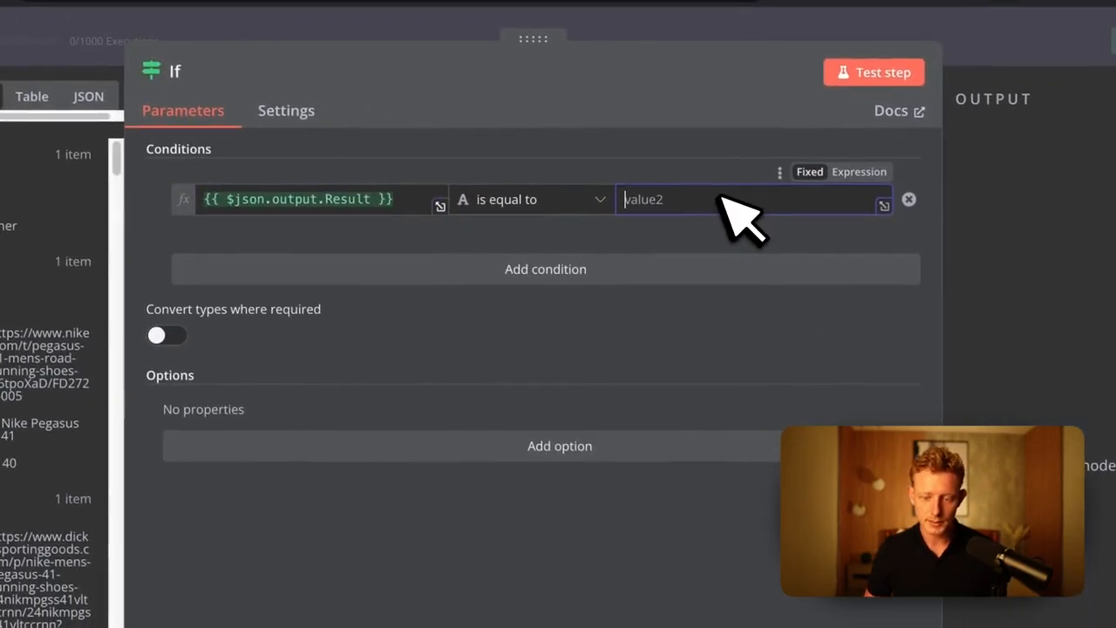
text(Lower)
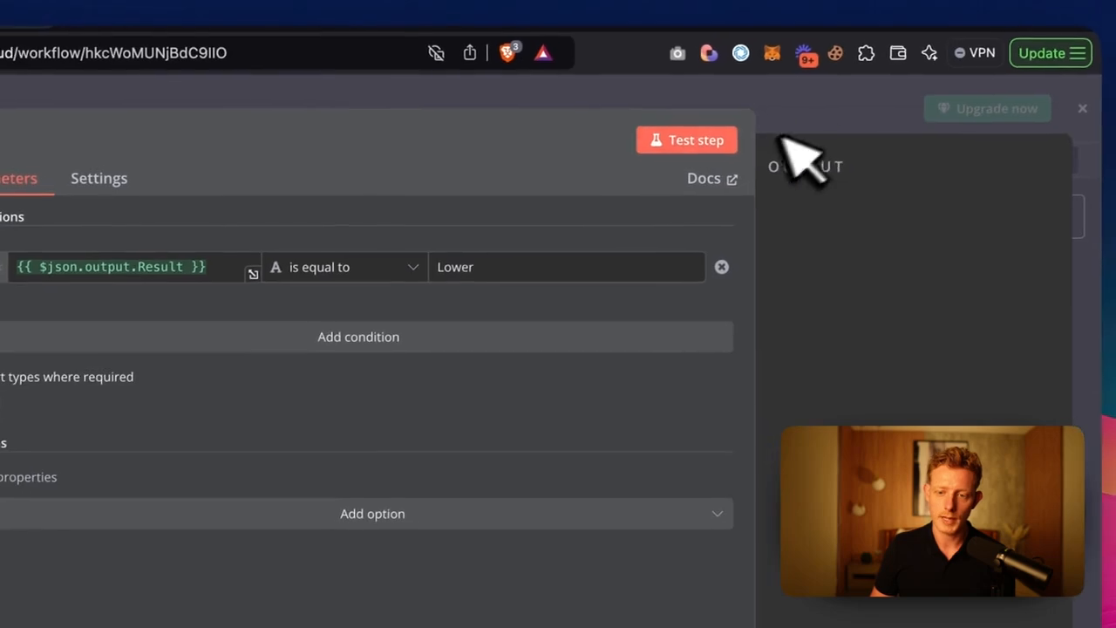
click(829, 94)
Add a Slack node with the Send a message action on the true output of the If node
drag(755, 556, 835, 509)
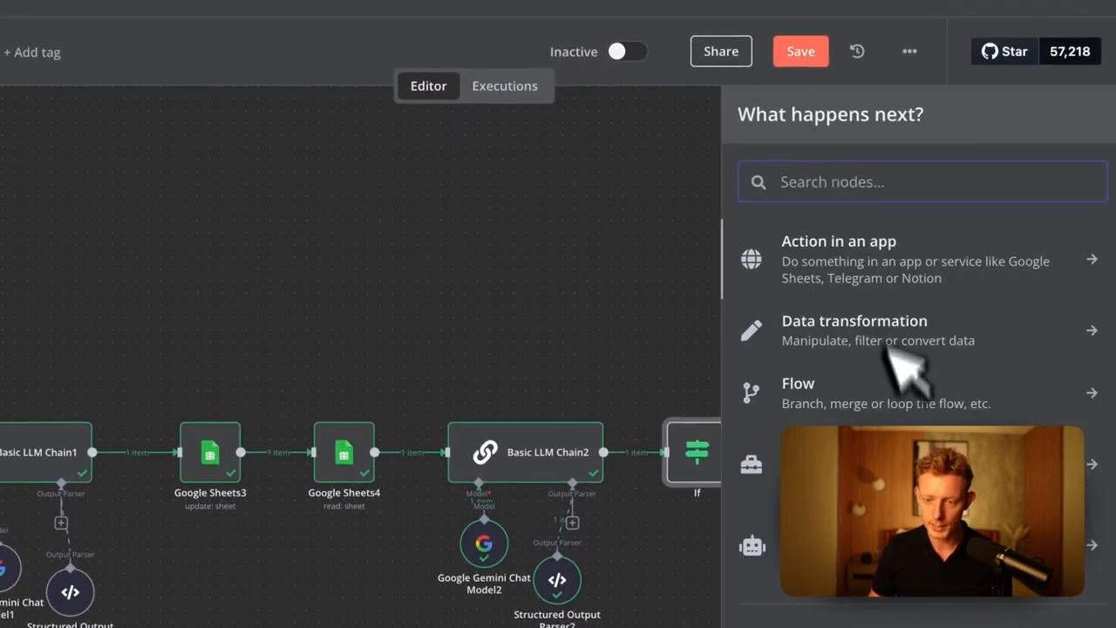
text(slack)
click(877, 244)
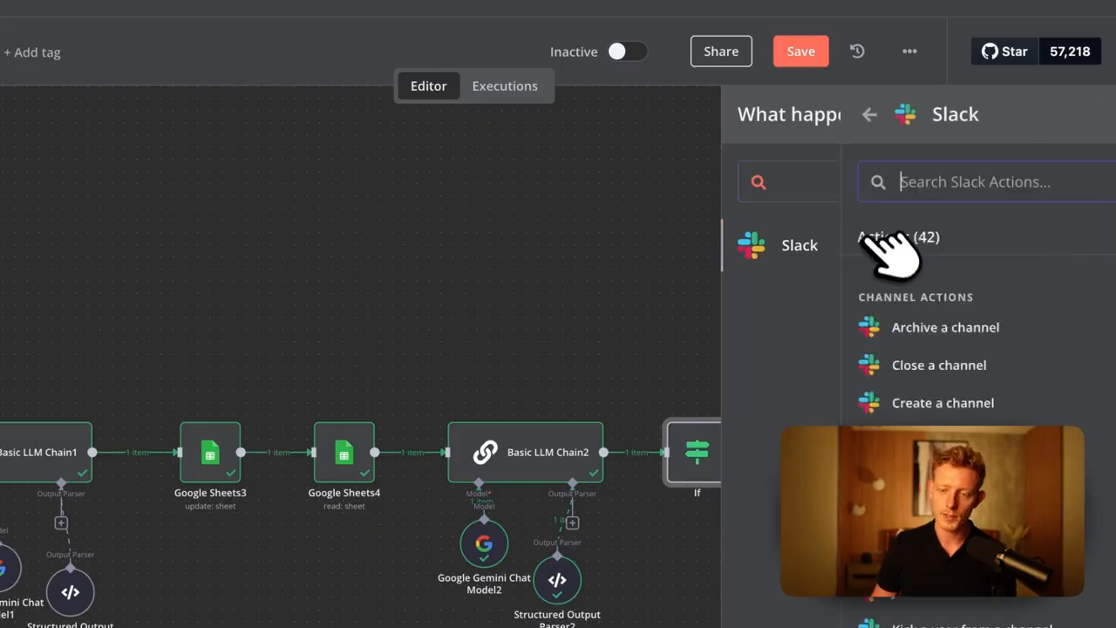
scroll(885, 348, down, 1)
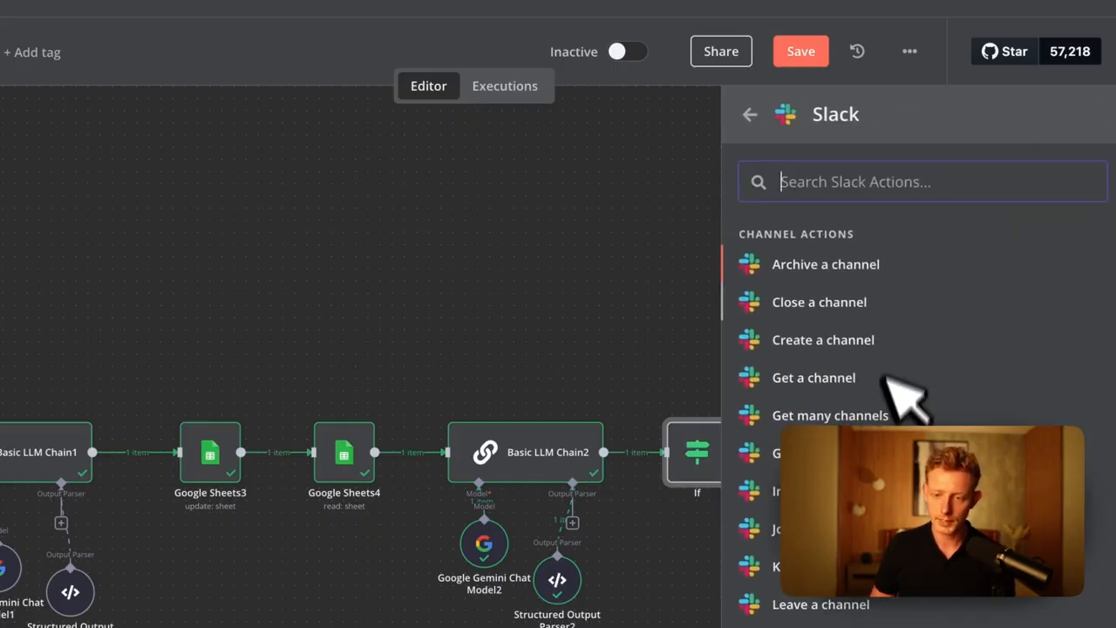
text(send)
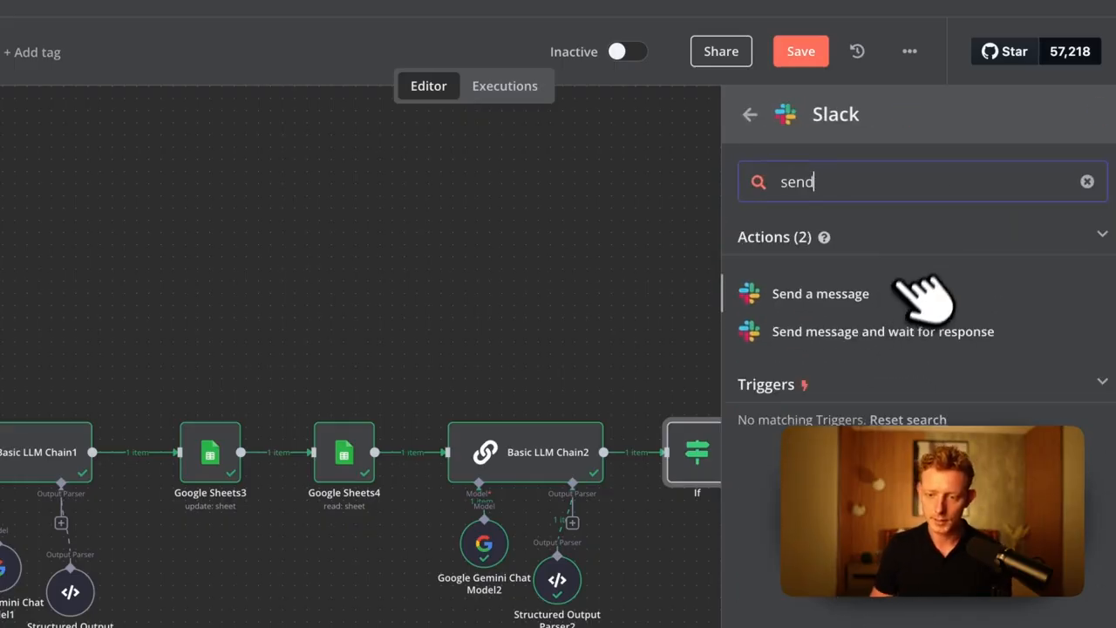
click(907, 301)
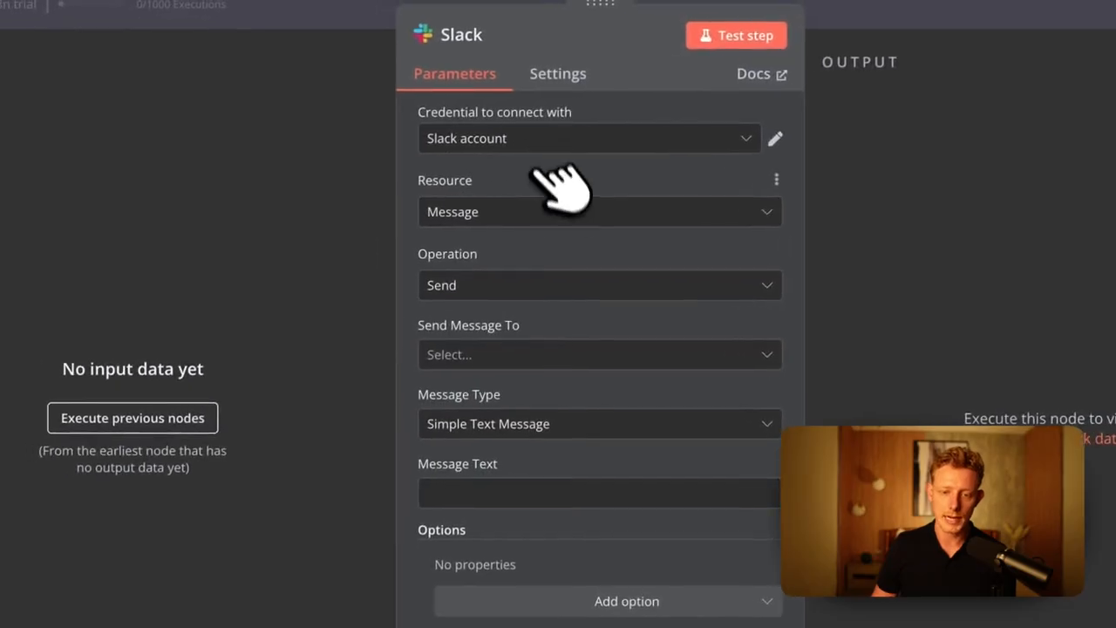
Switch to Slack, inspect the integrations and automations of the #general channel, and go back to the n8n workflow in Brave Browser
key(ctrl+Up)
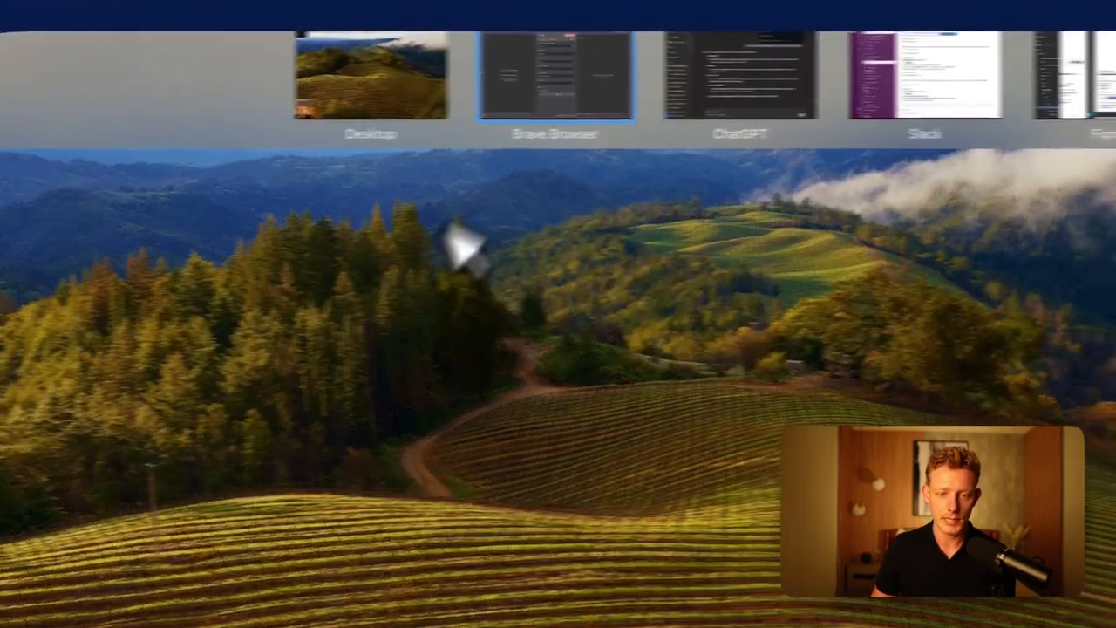
click(733, 96)
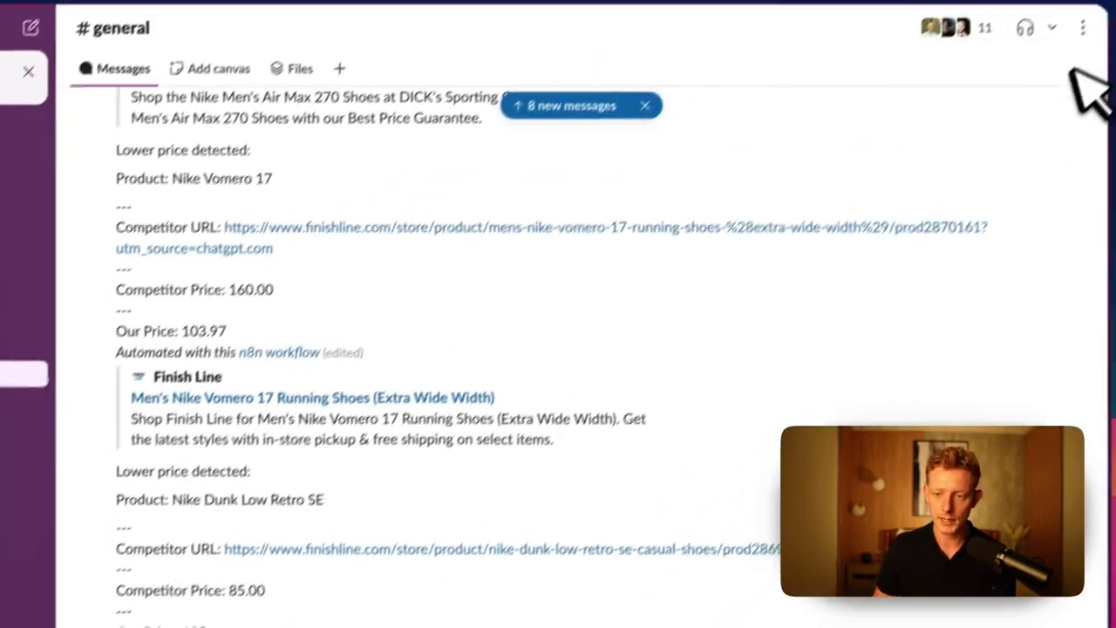
click(1059, 56)
click(920, 96)
click(528, 164)
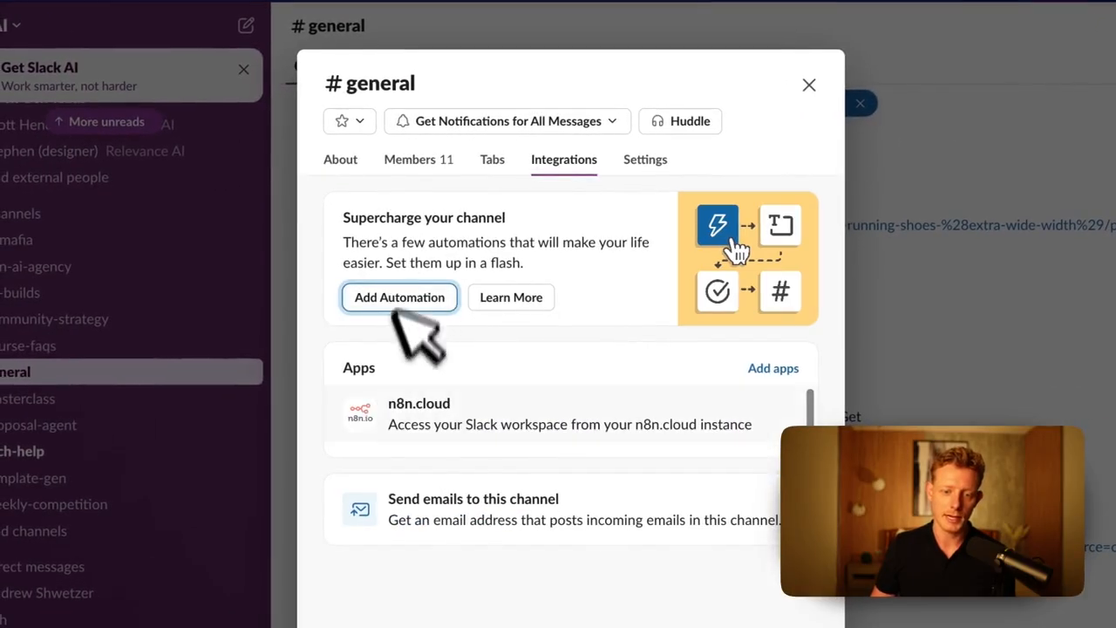
click(392, 294)
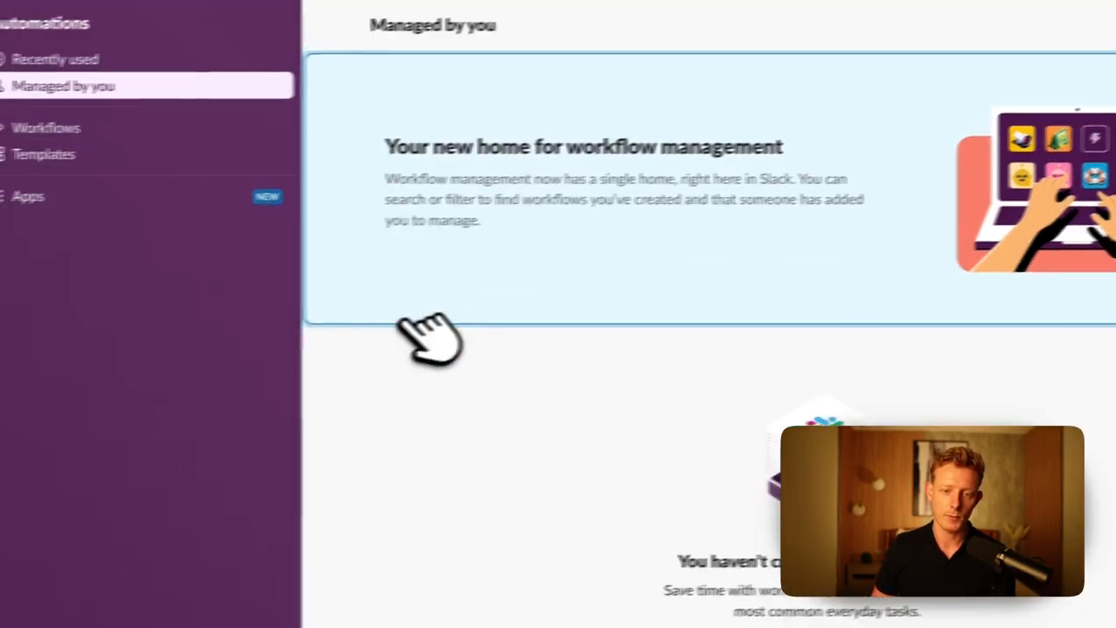
key(ctrl+Up)
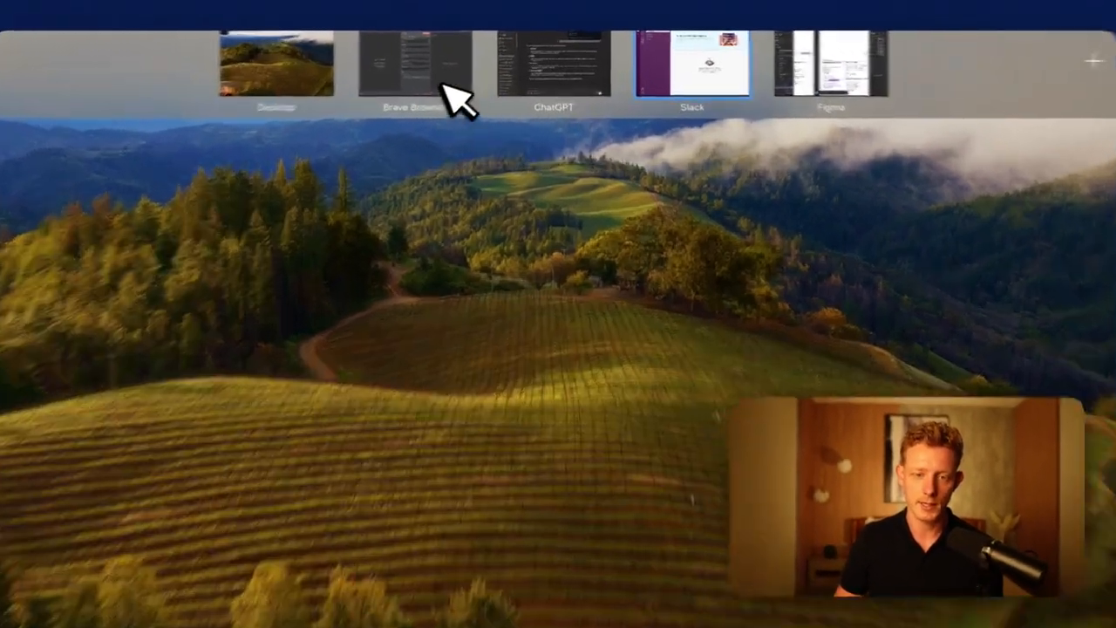
click(467, 79)
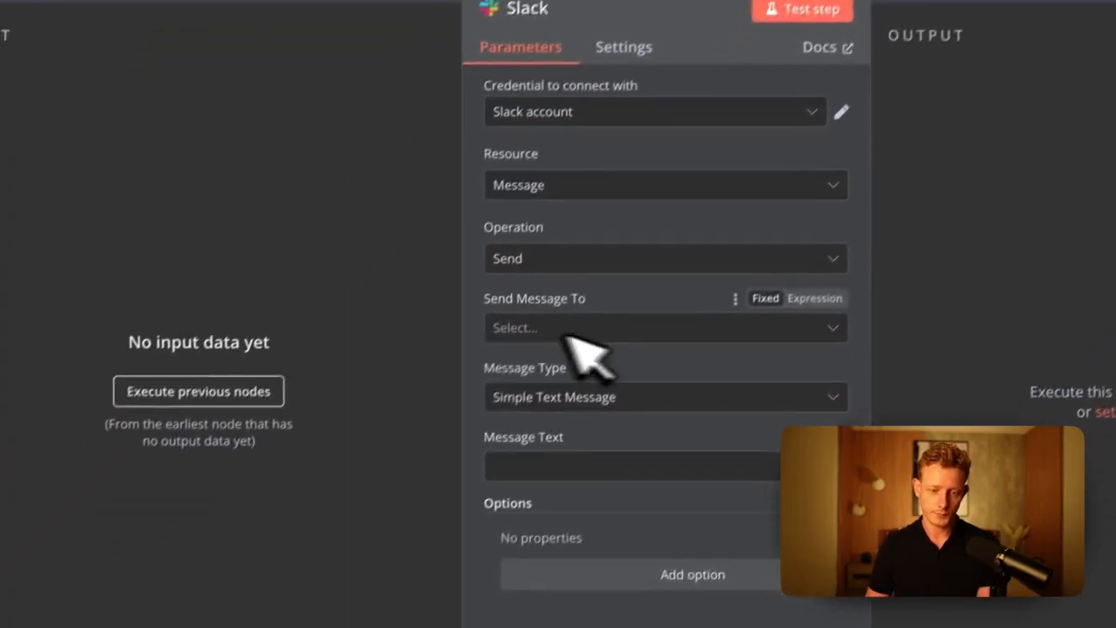
Execute the previous nodes and configure the Slack message for the agency-leads channel with the text "Price alert"
click(122, 521)
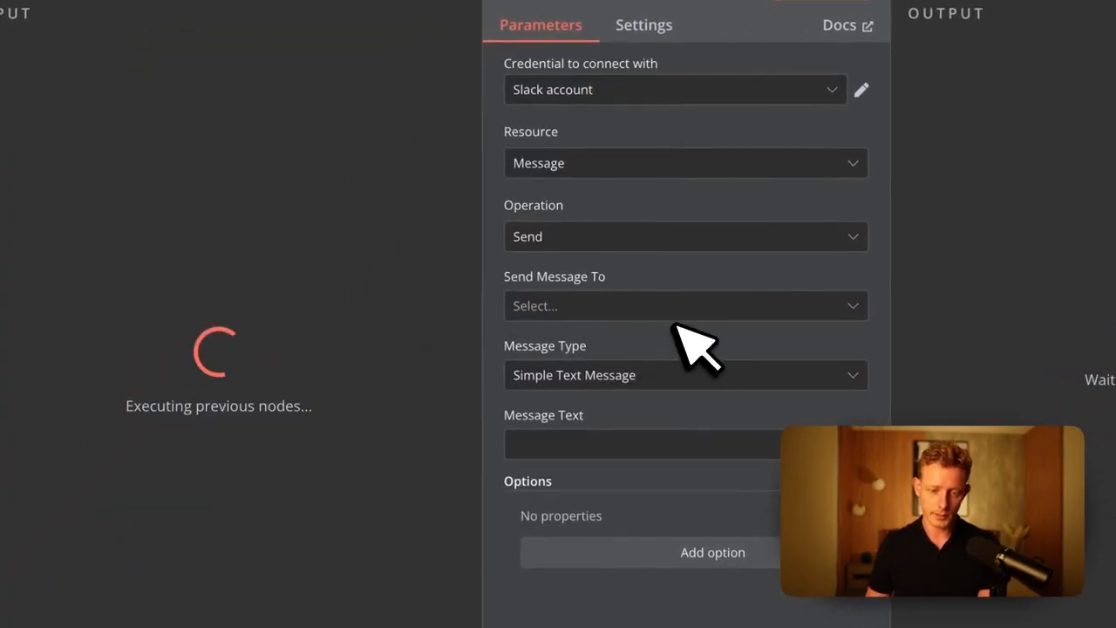
click(650, 305)
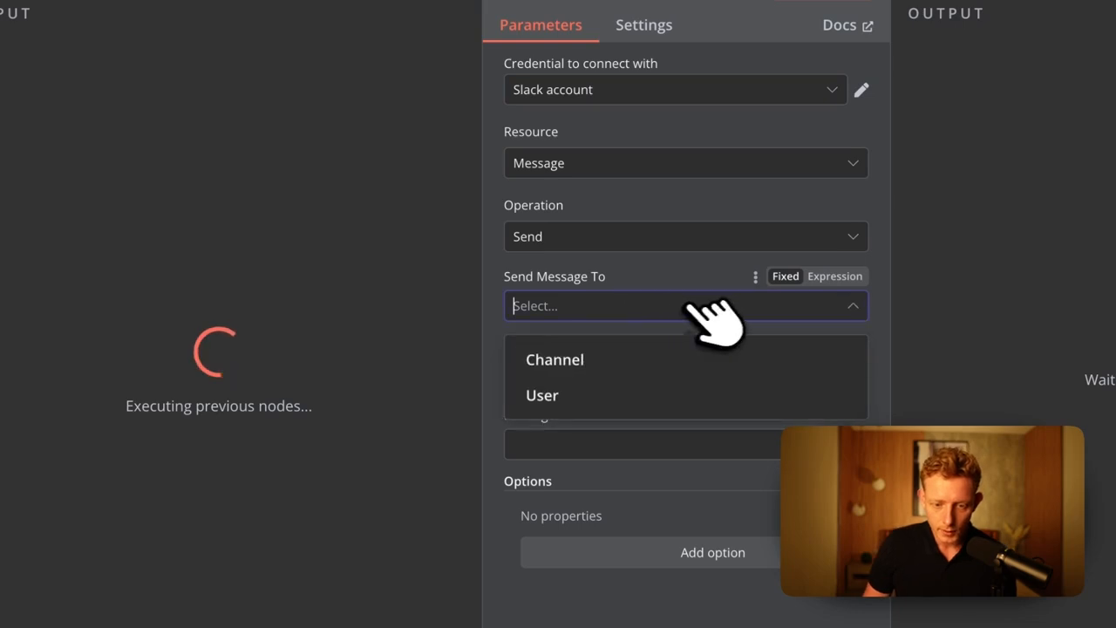
click(628, 359)
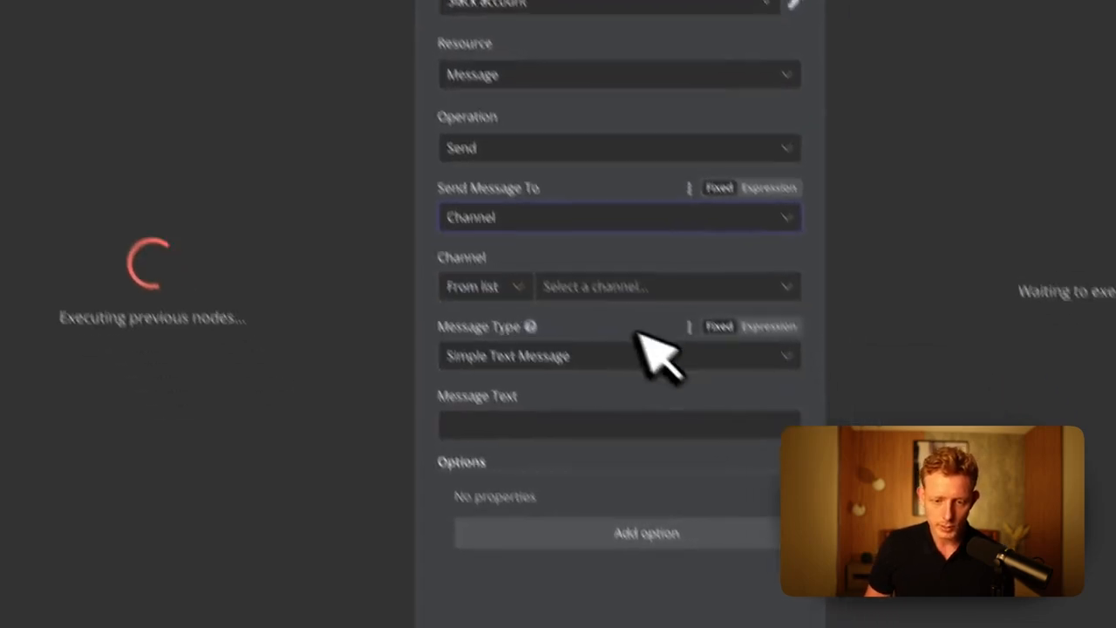
click(555, 243)
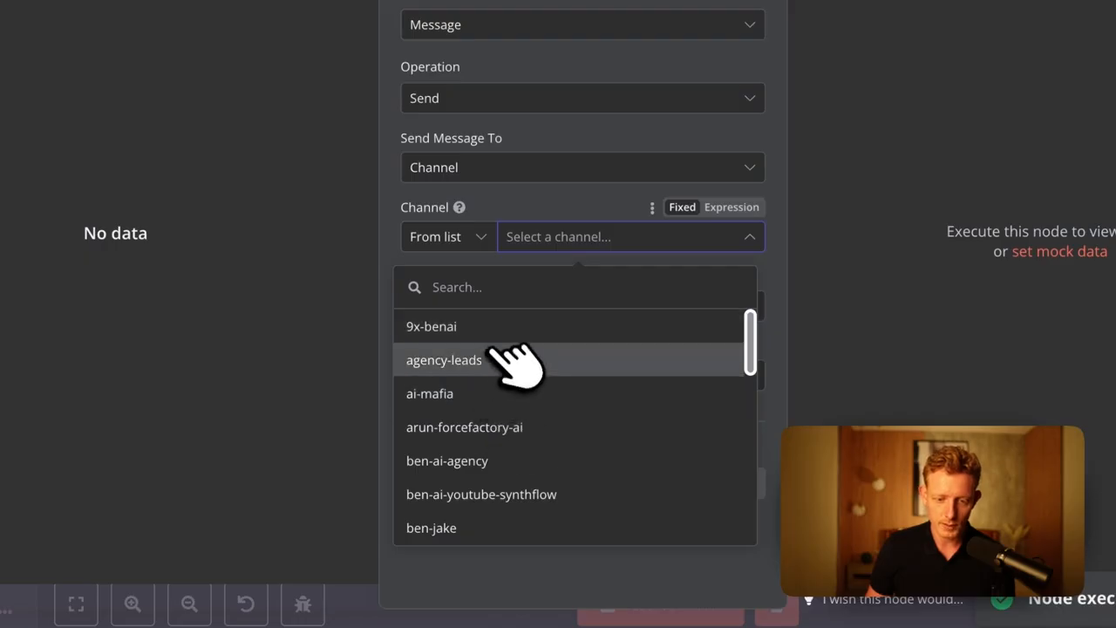
click(494, 359)
click(518, 377)
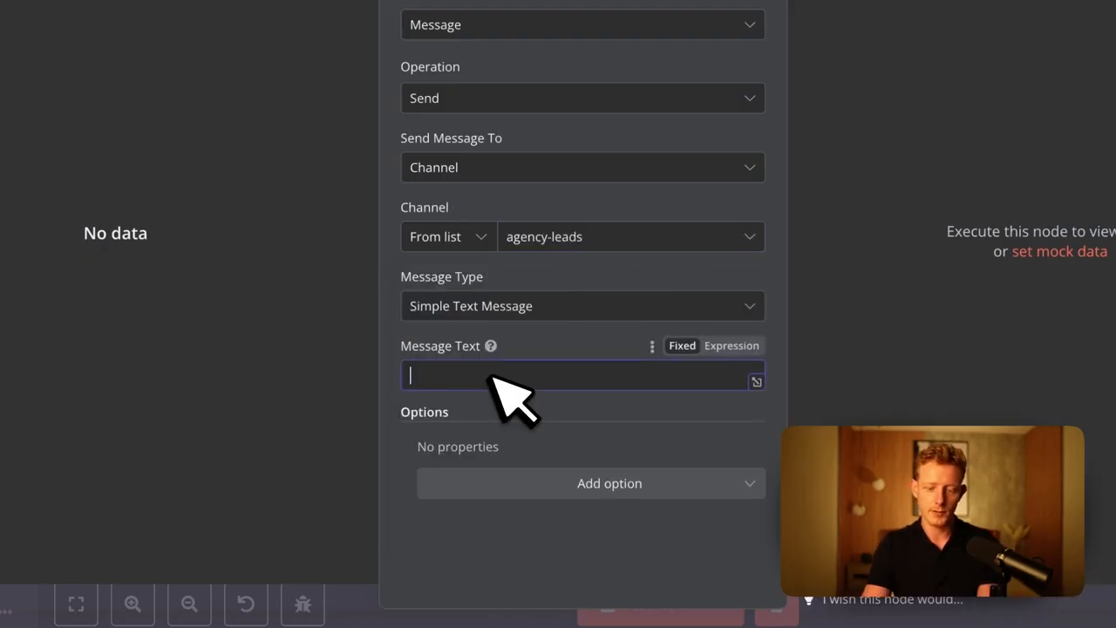
text(Hi you have)
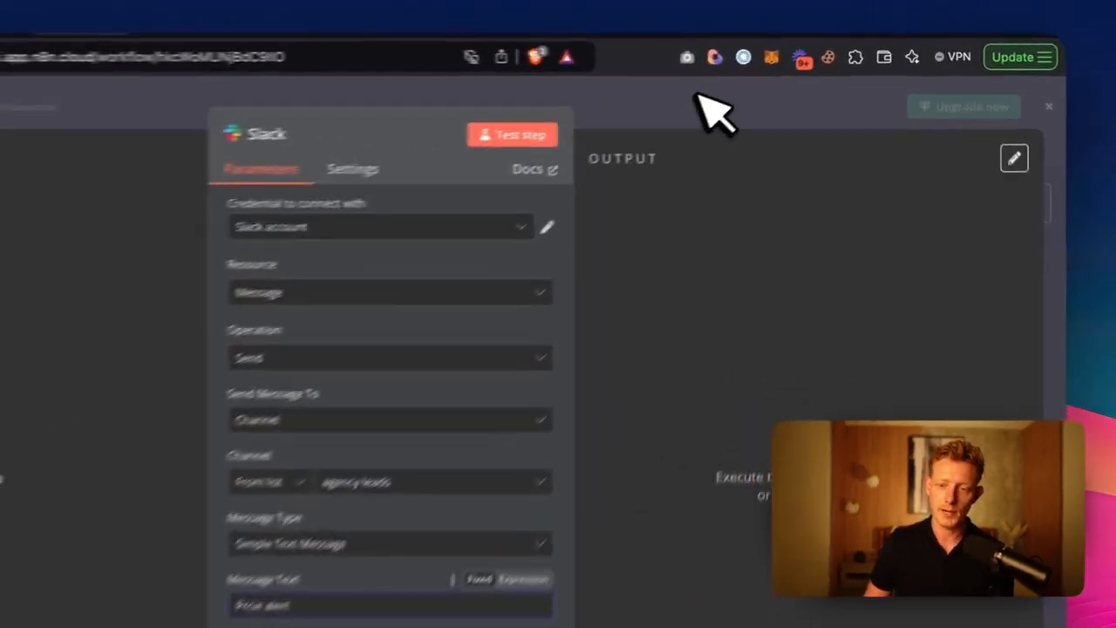
Return to the canvas and connect the false output of the If node back to Loop Over Items
click(772, 77)
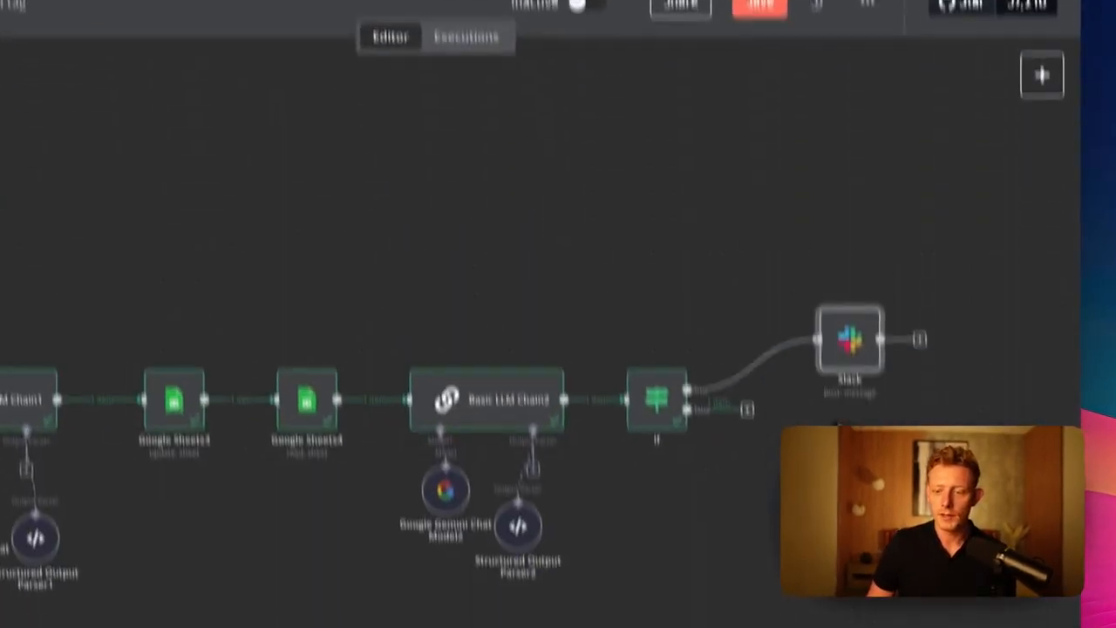
mouse_move(908, 416)
mouse_down()
mouse_move(83, 619)
mouse_move(12, 279)
mouse_move(554, 356)
mouse_move(148, 426)
mouse_move(748, 281)
mouse_move(754, 149)
mouse_up()
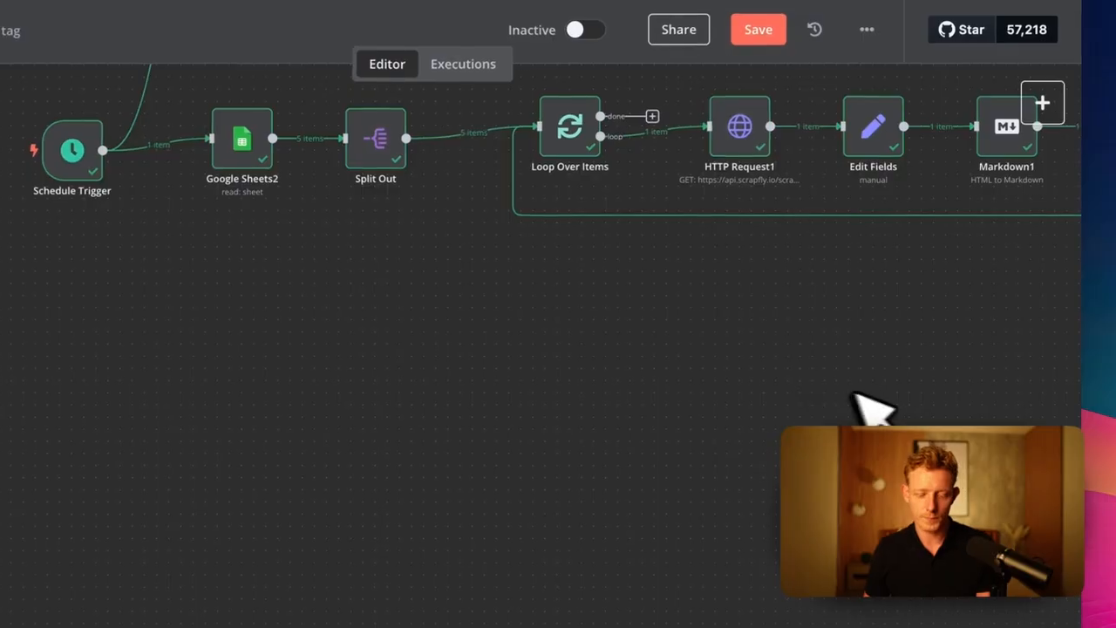
Connect the output of the Slack node back to the Loop Over Items node
scroll(899, 359, down, 5)
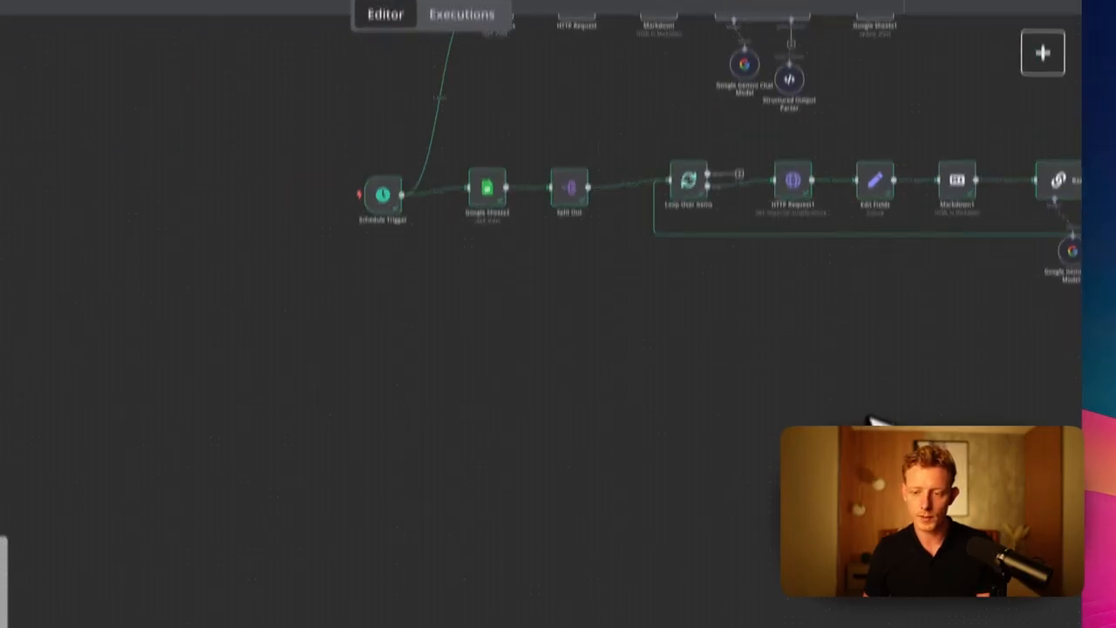
scroll(785, 261, right, 10)
scroll(640, 175, up, 2)
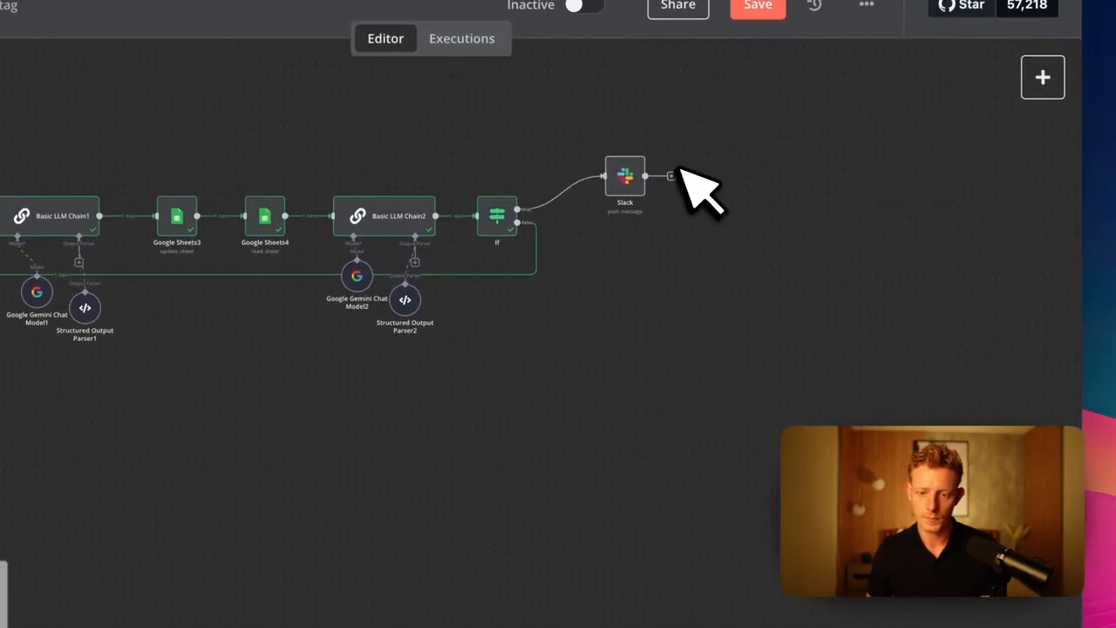
scroll(682, 187, left, 5)
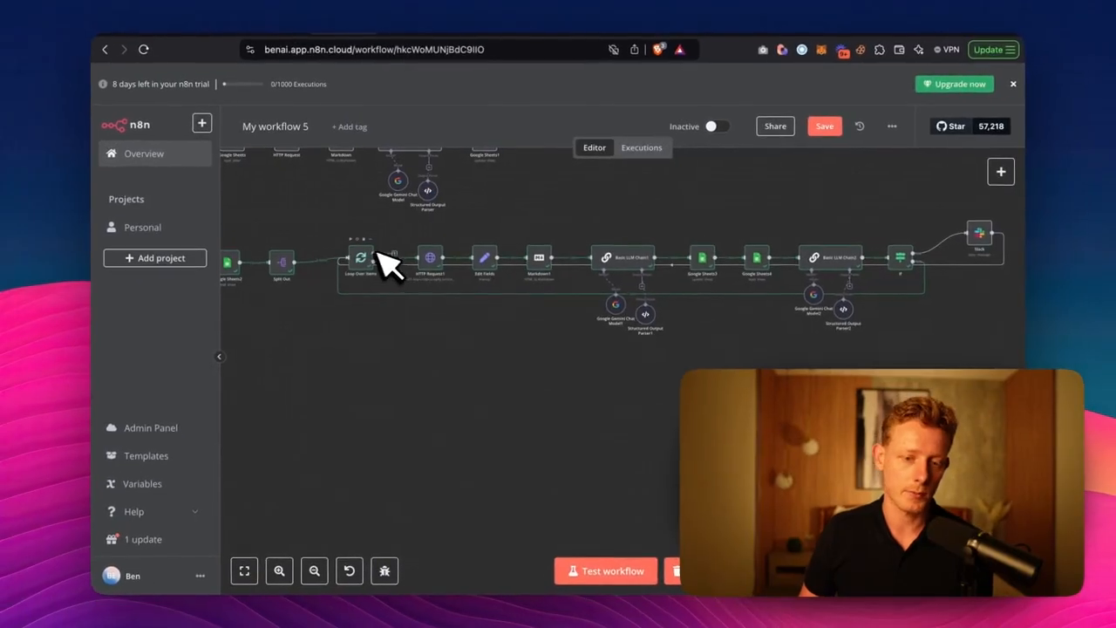
drag(366, 397, 412, 408)
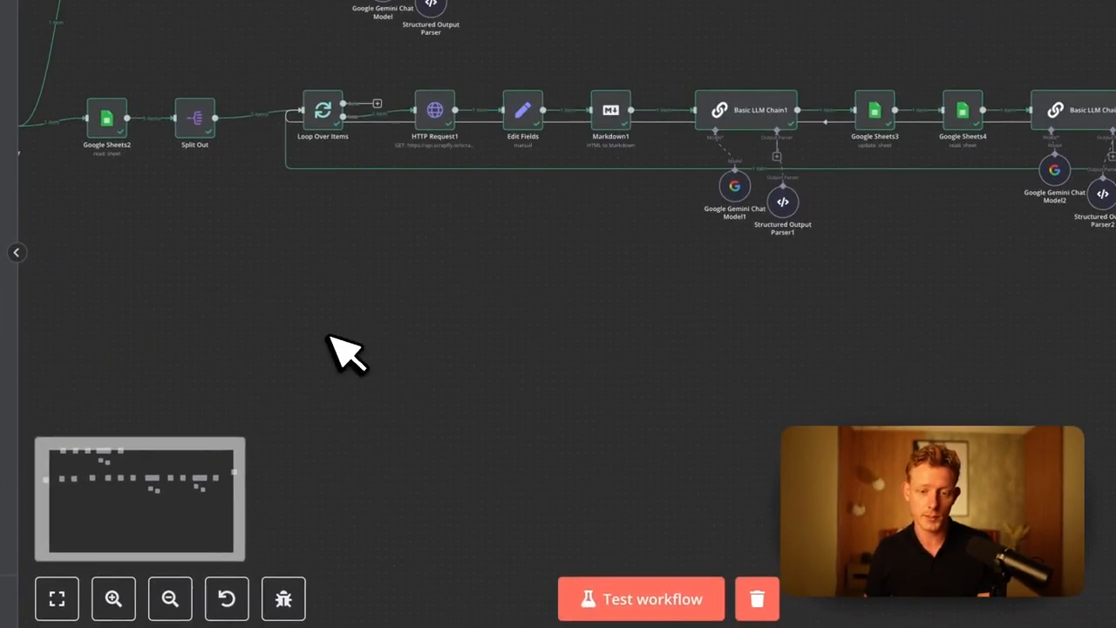
Duplicate the group of nodes from Loop Over Items through If and place the copy beneath the original branch
scroll(436, 356, down, 5)
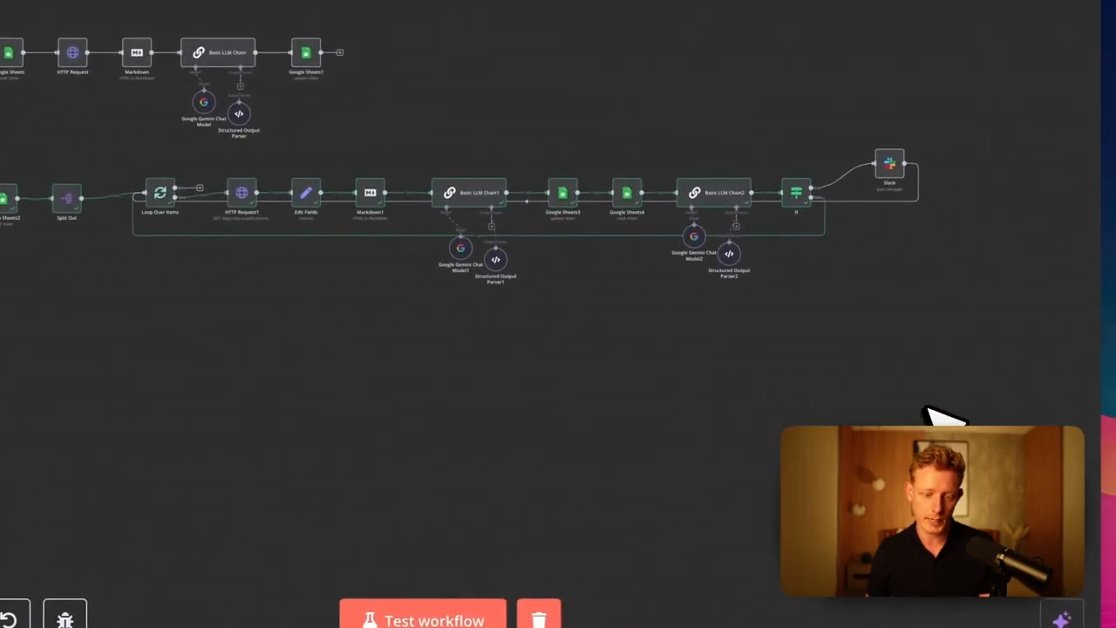
drag(898, 390, 198, 157)
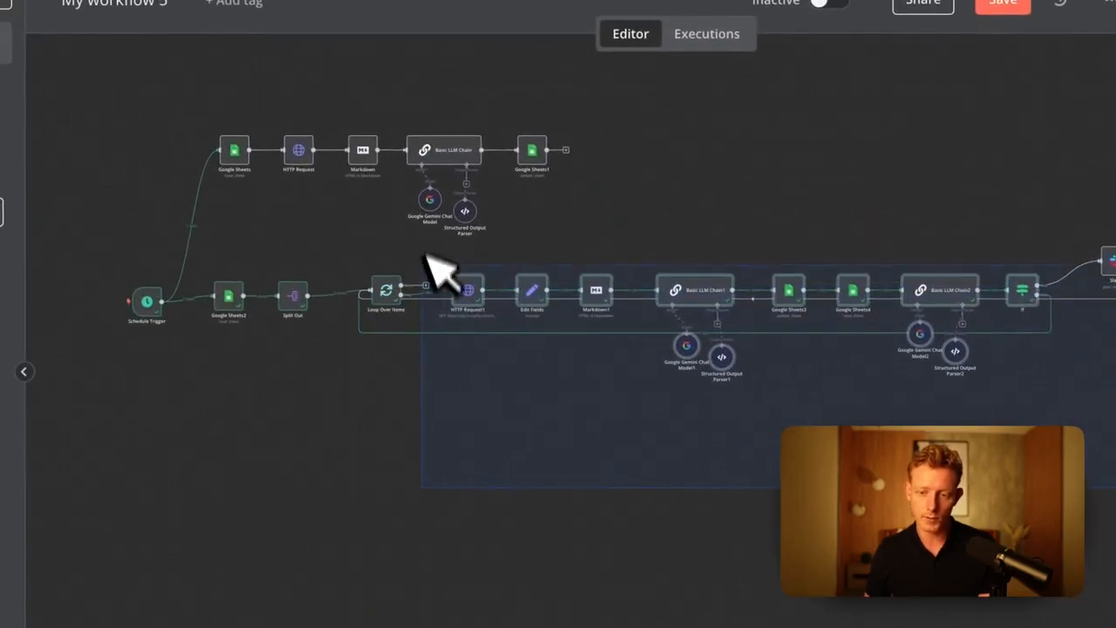
drag(436, 270, 323, 243)
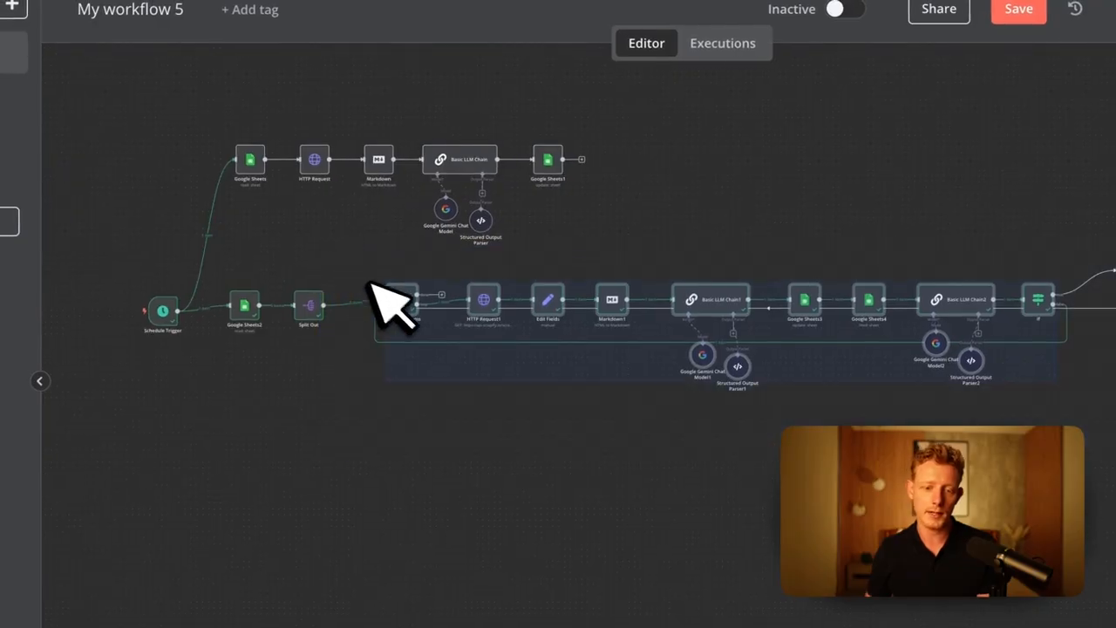
key(ctrl+c)
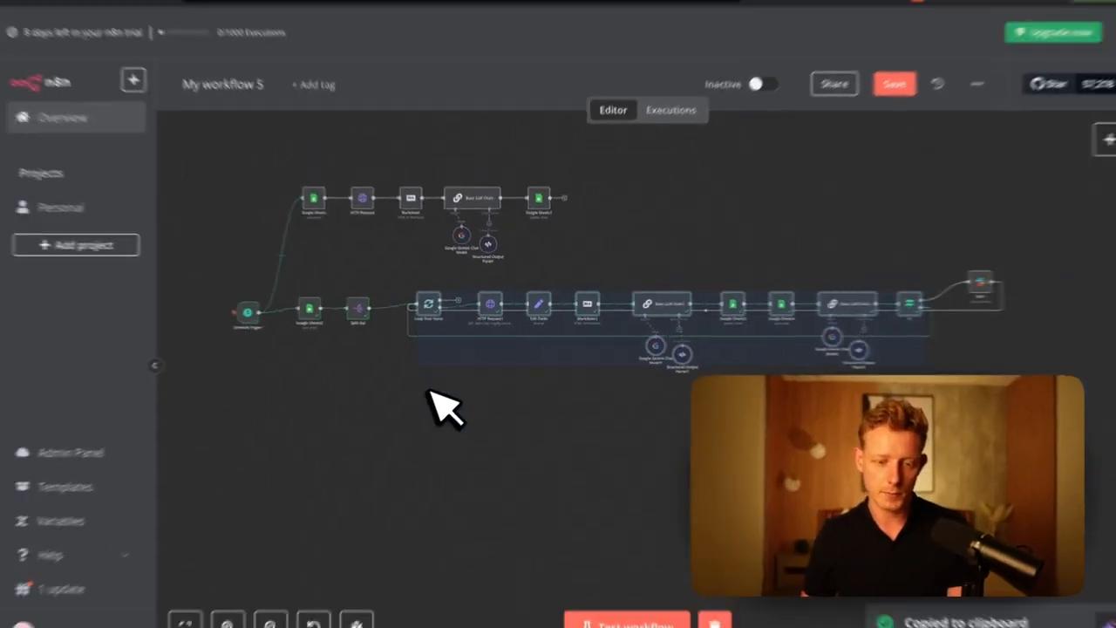
key(ctrl+v)
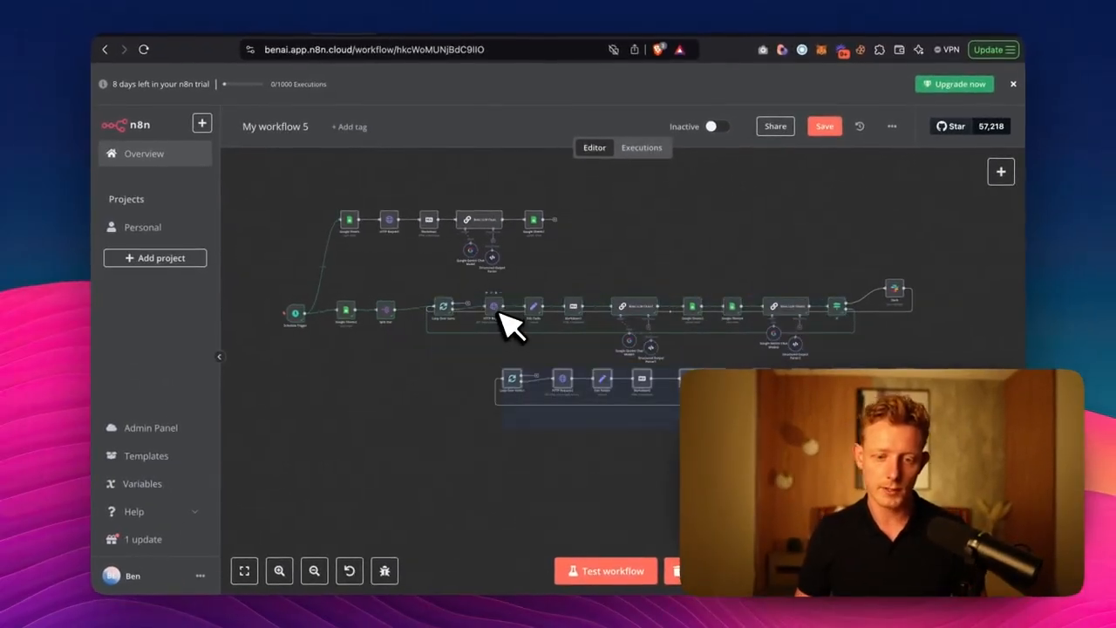
drag(514, 381, 387, 406)
Place copies of the Google Sheets and Split Out nodes before the duplicated loop and wire them in from the Schedule Trigger
click(371, 386)
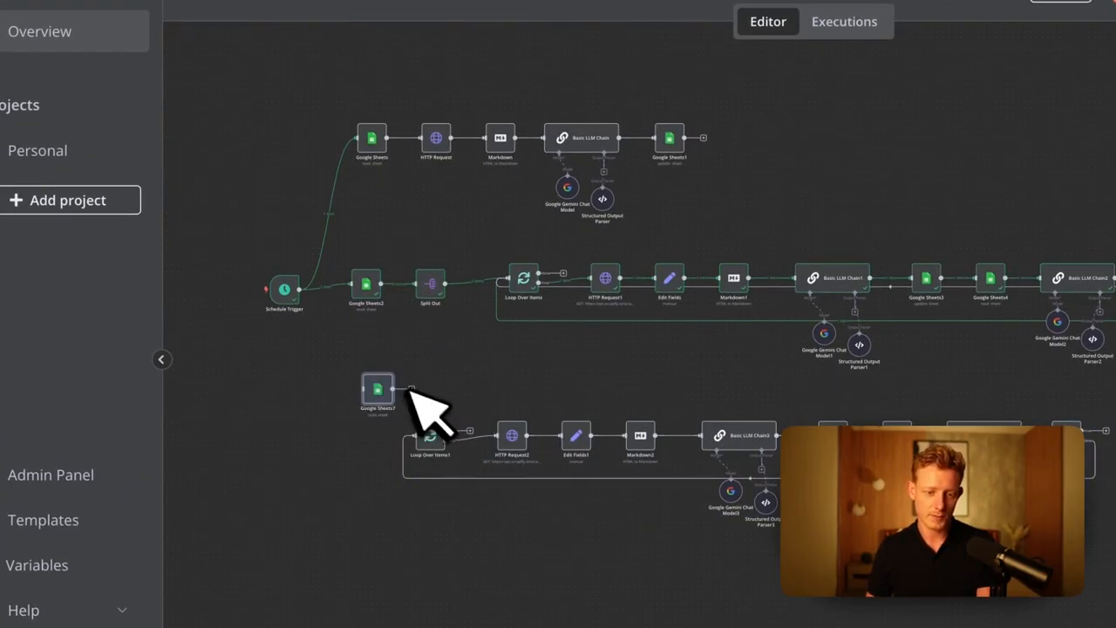
drag(378, 389, 291, 435)
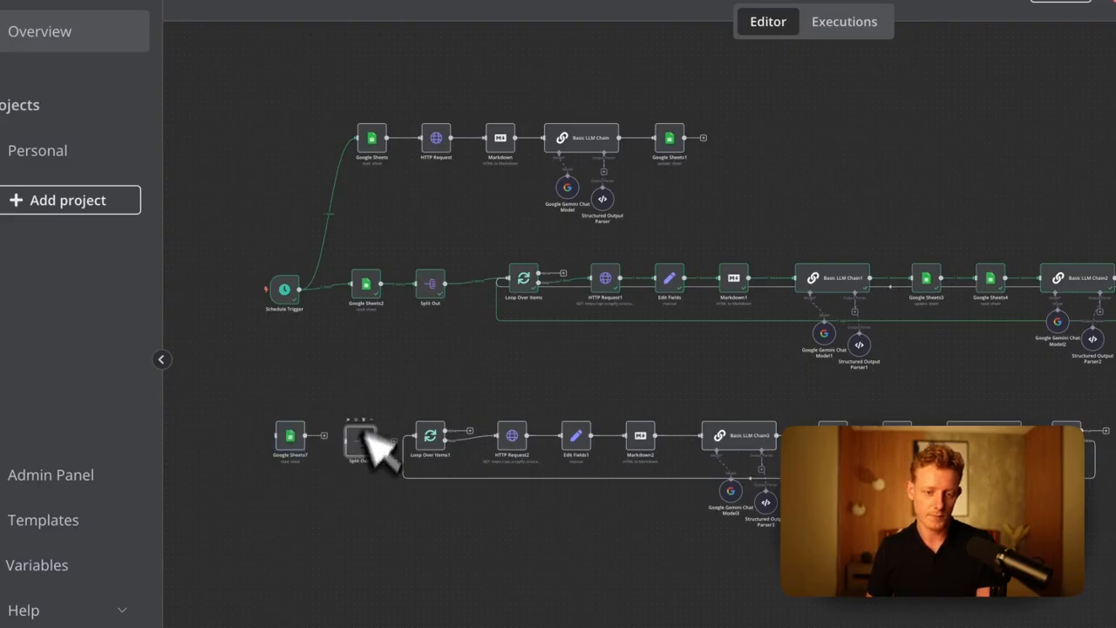
click(394, 441)
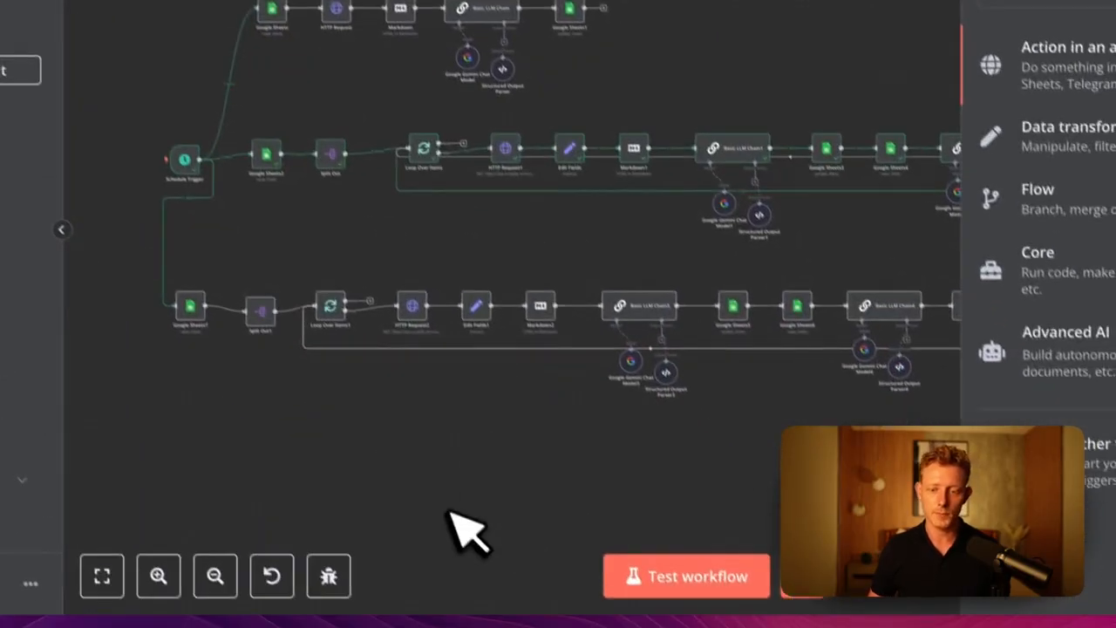
click(451, 512)
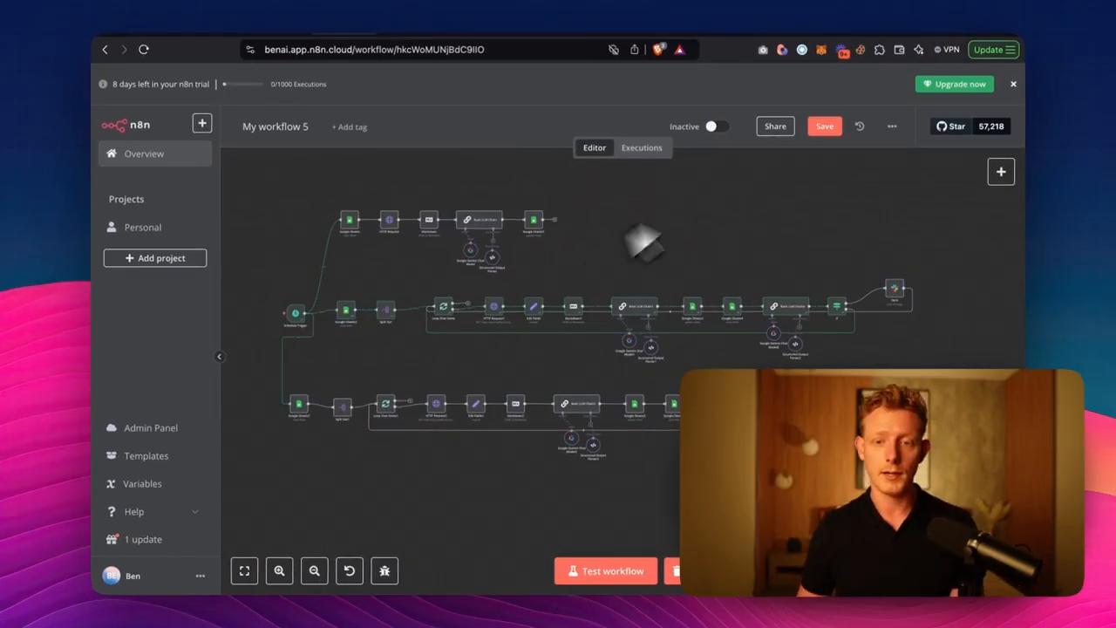
Open lookerstudio.google.com in a new browser tab and create a blank report
key(super+t)
text(lookerstudio.google.com)
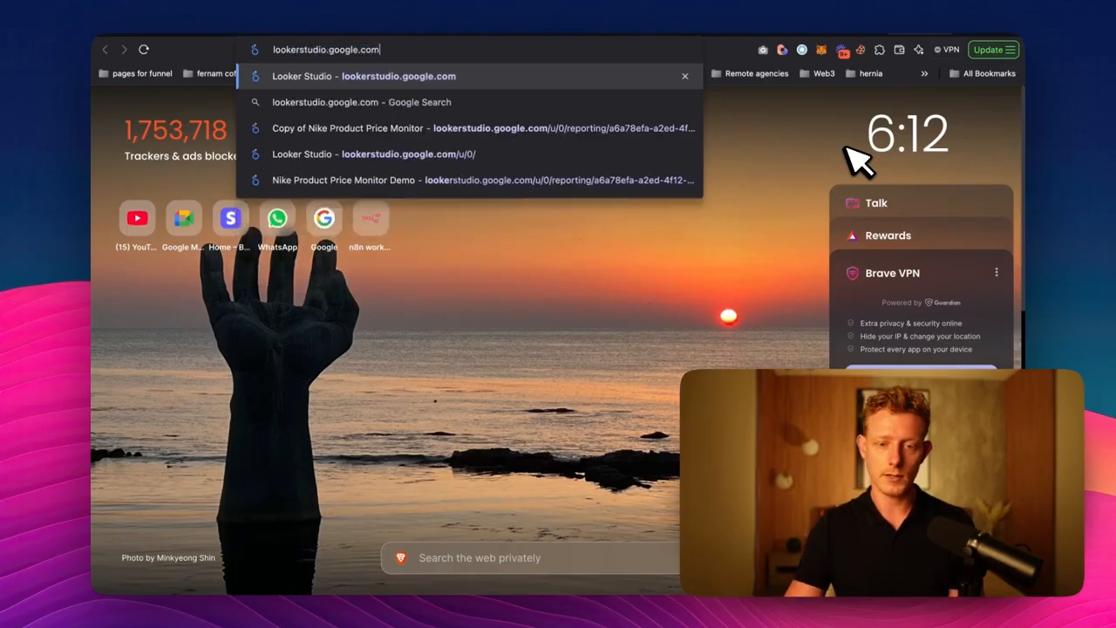
key(Return)
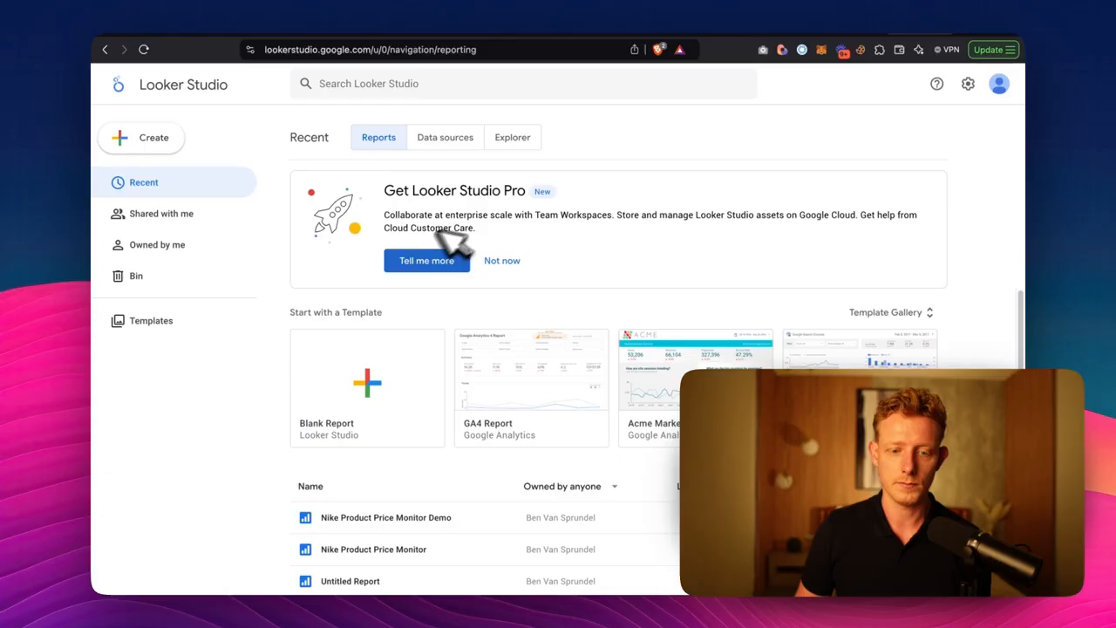
click(372, 385)
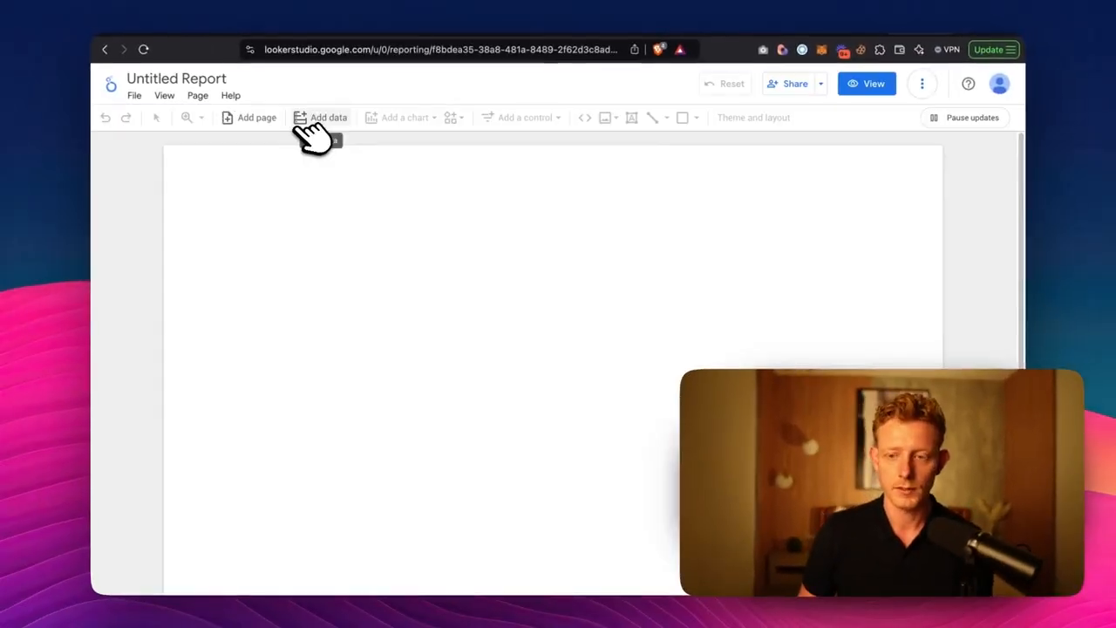
Add the Nike worksheet of the Nike Price Monitor Demo spreadsheet to the report through the Google Sheets connector
click(301, 126)
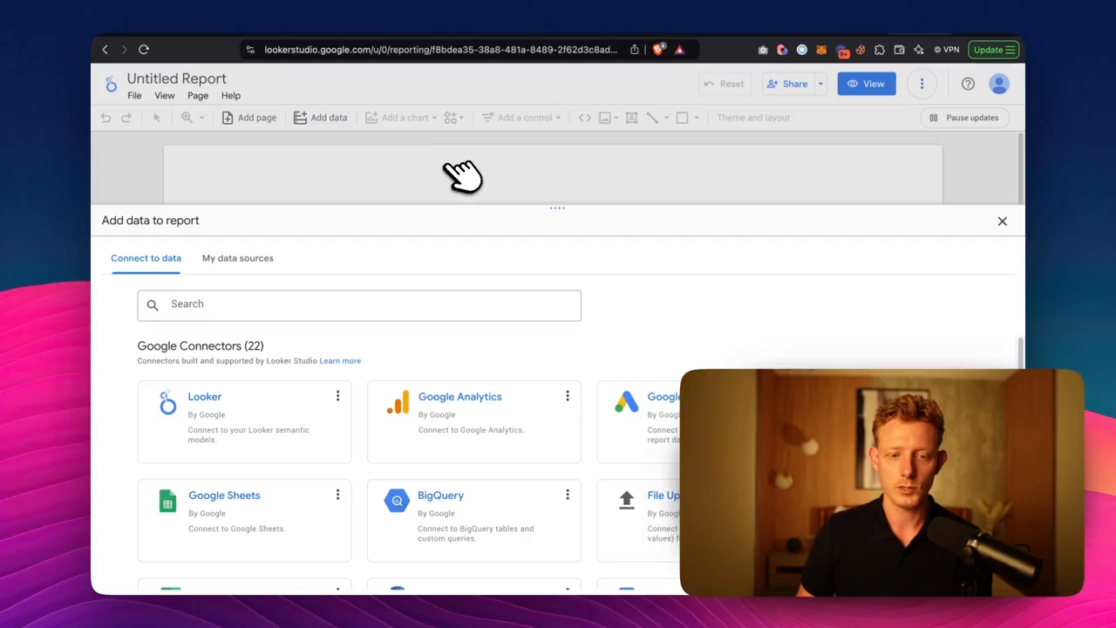
scroll(366, 371, down, 2)
scroll(342, 389, up, 2)
scroll(323, 410, down, 1)
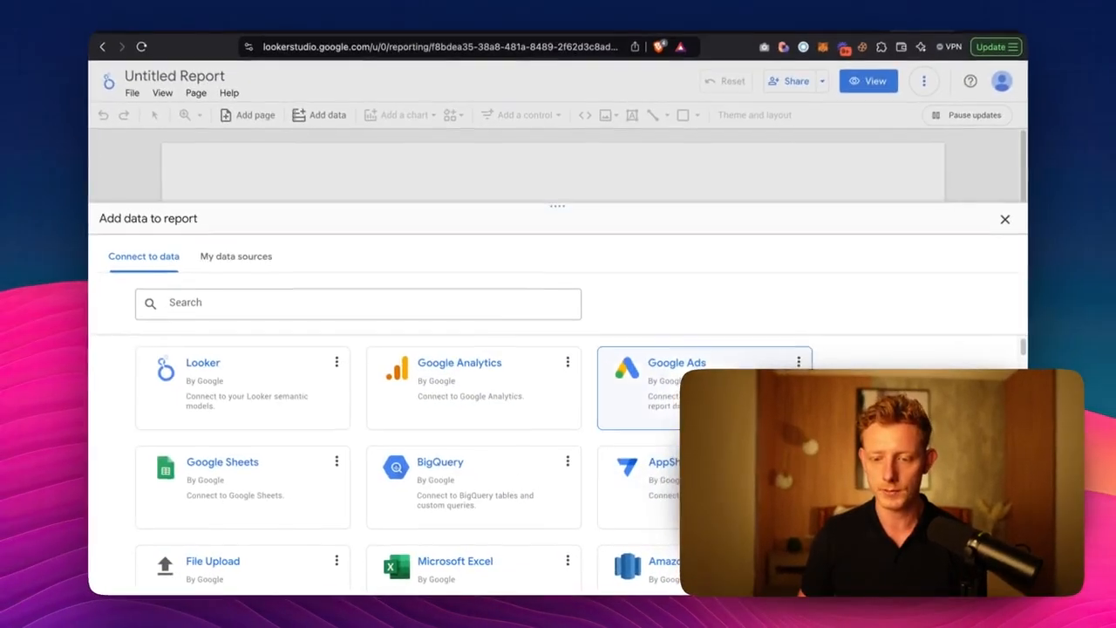
scroll(484, 449, down, 4)
scroll(544, 474, up, 3)
click(303, 432)
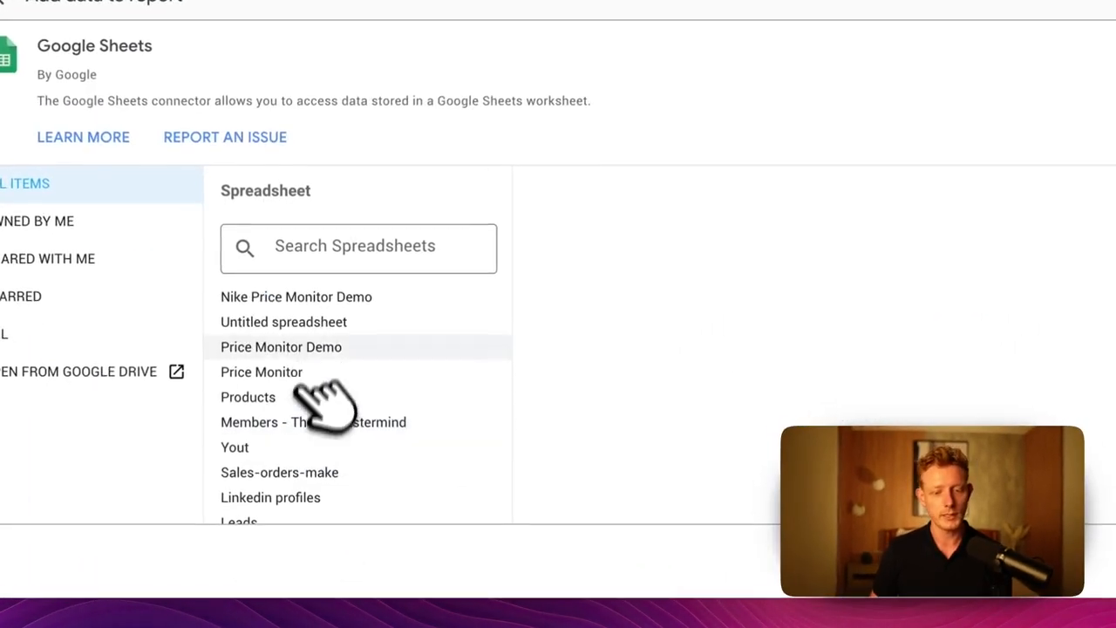
click(270, 297)
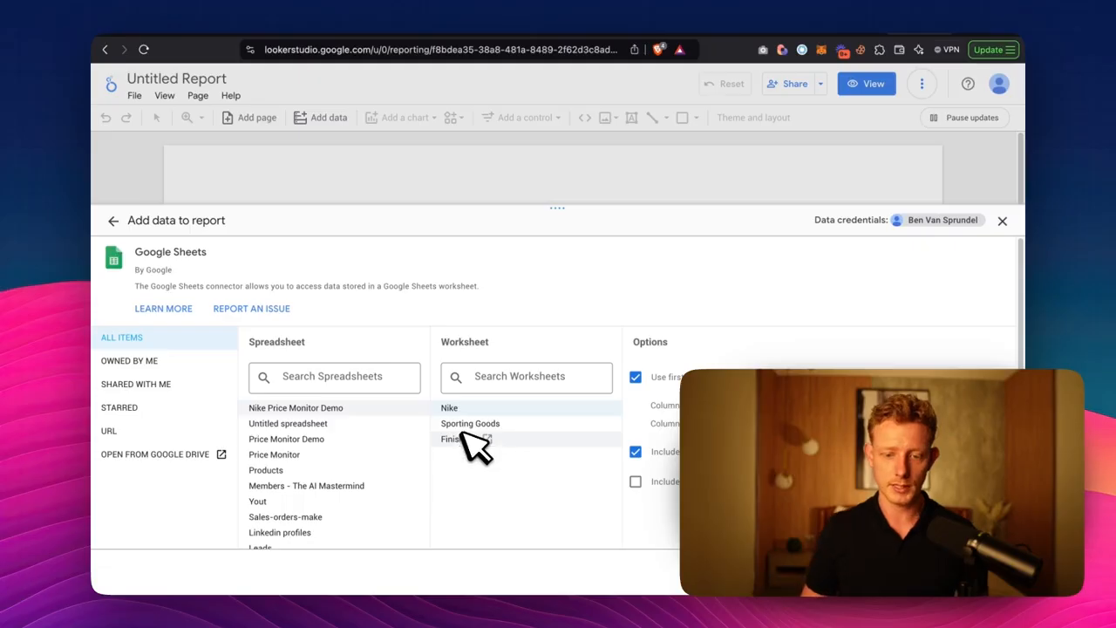
click(989, 572)
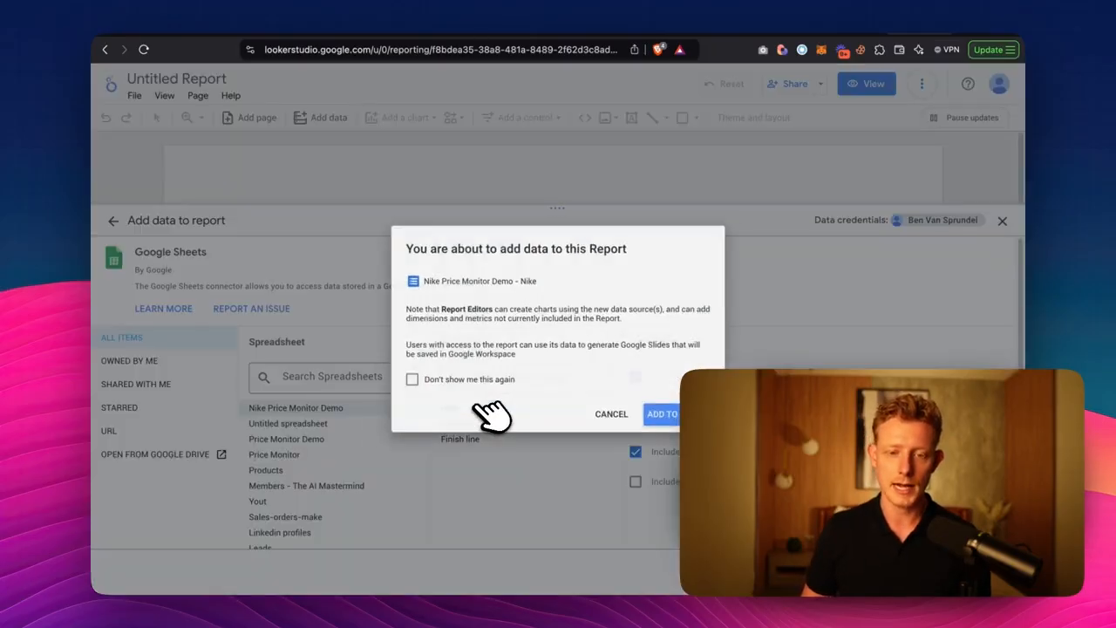
click(667, 421)
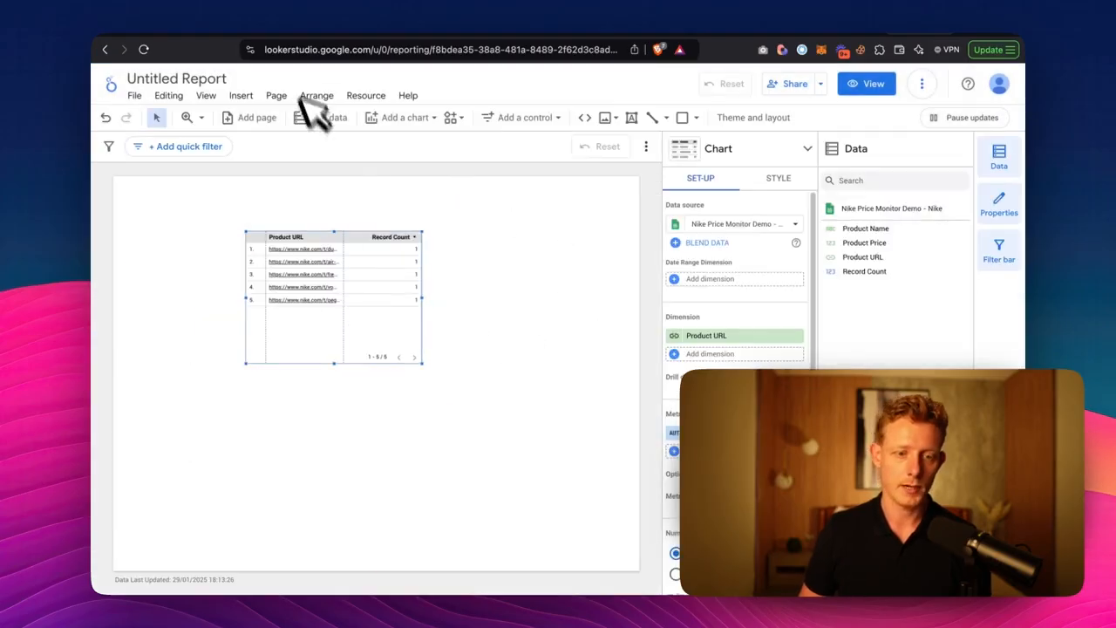
Add the Sporting Goods worksheet of the Nike Price Monitor Demo spreadsheet as another Google Sheets data source
click(366, 96)
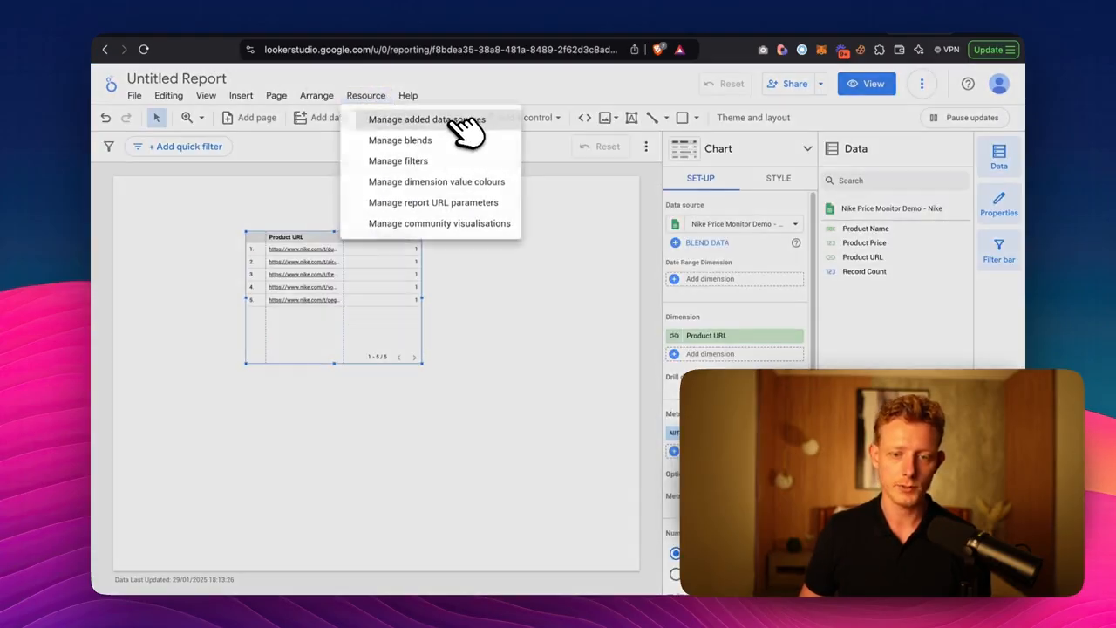
click(460, 121)
click(139, 206)
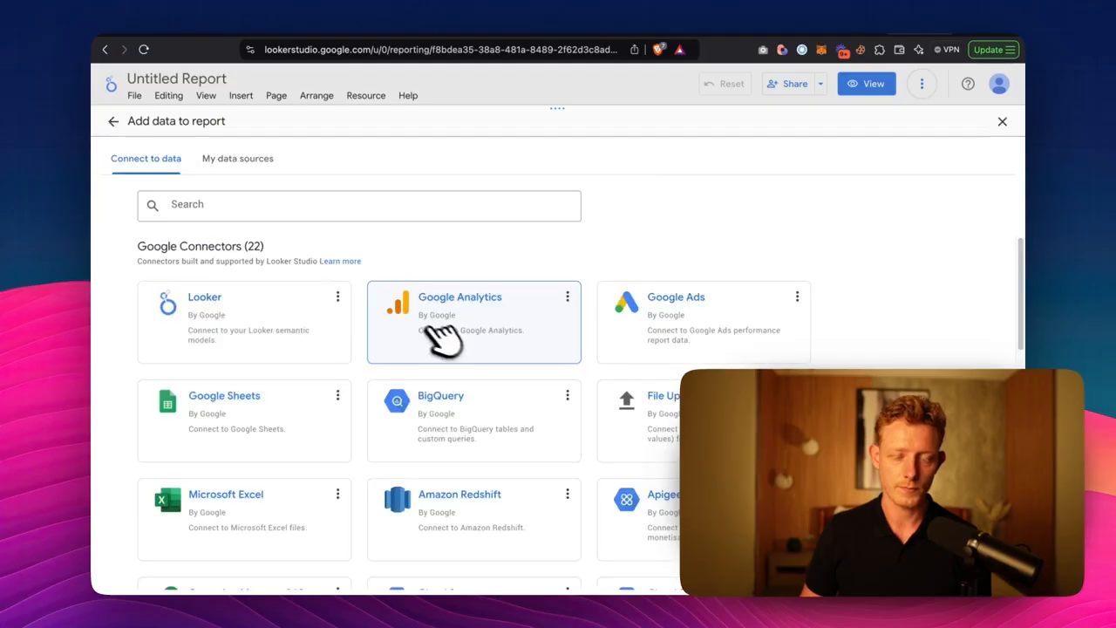
click(324, 404)
click(327, 309)
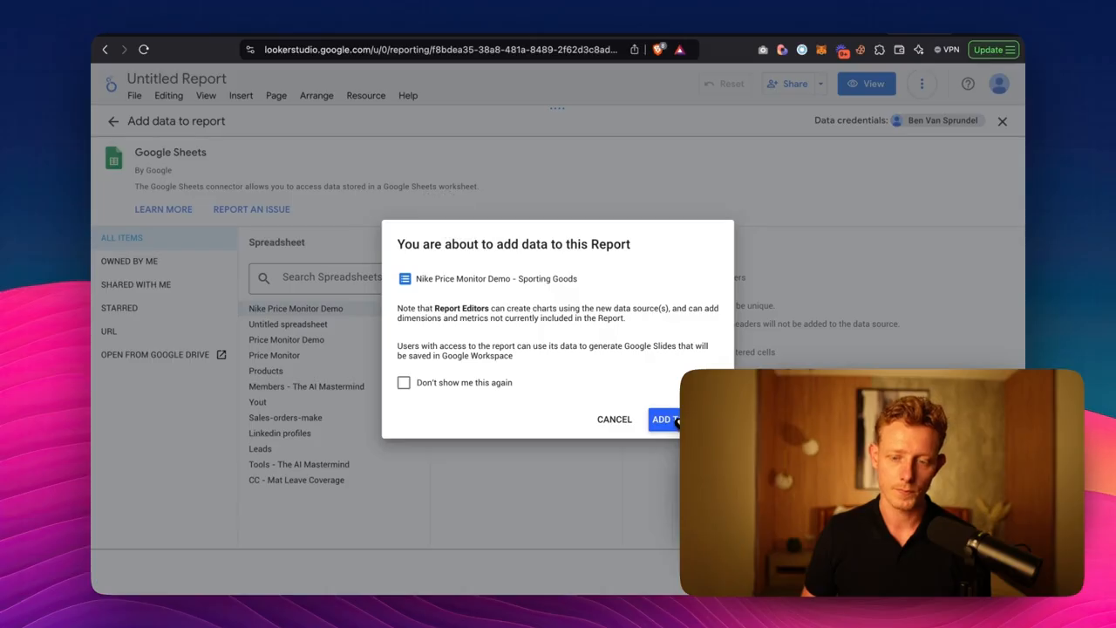
click(679, 420)
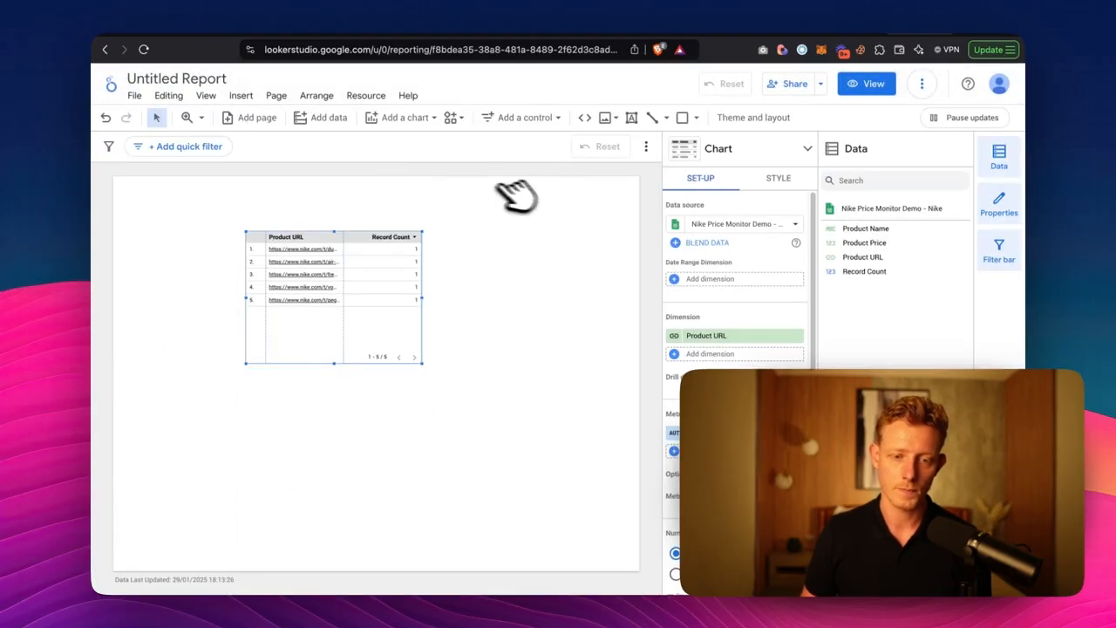
Add the Finish line worksheet of the Nike Price Monitor Demo spreadsheet as a further Google Sheets data source
click(362, 95)
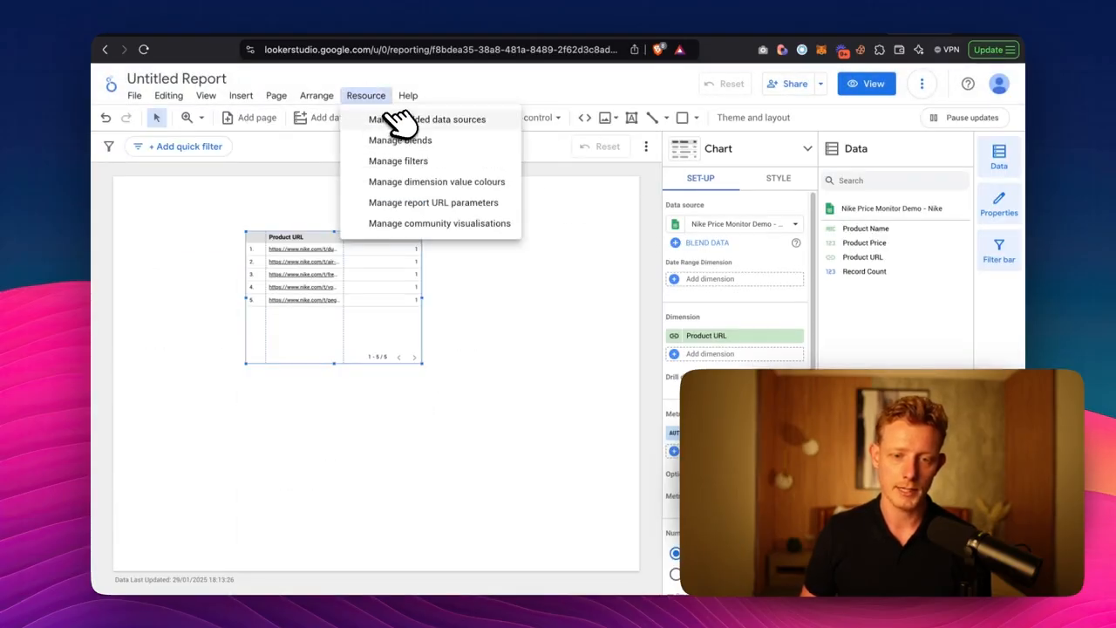
click(393, 119)
click(183, 239)
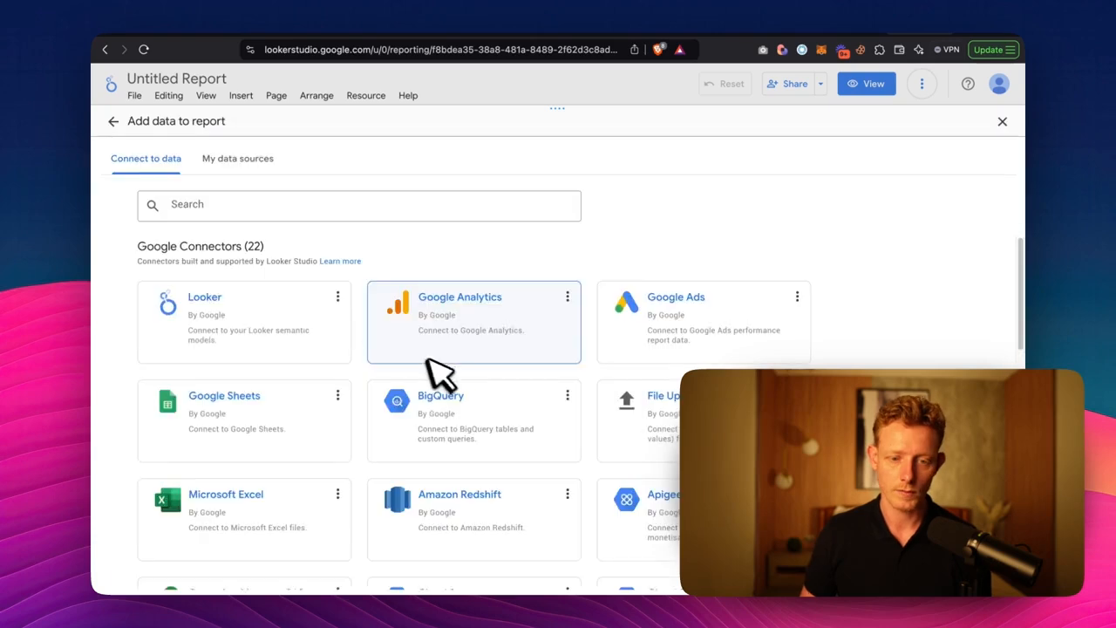
click(332, 397)
click(272, 307)
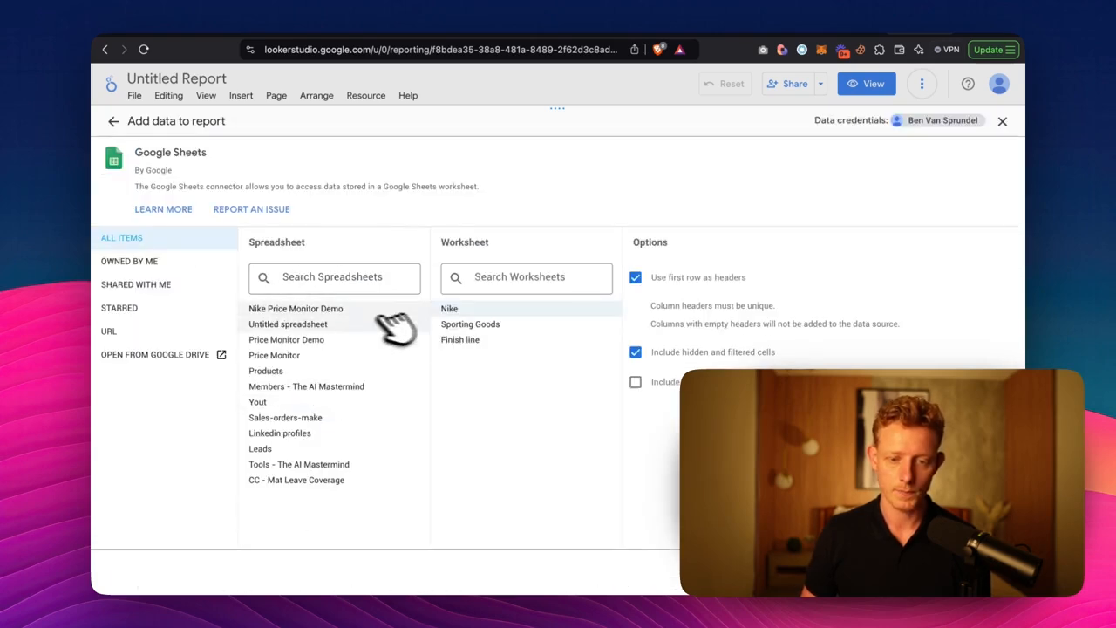
click(476, 338)
click(994, 583)
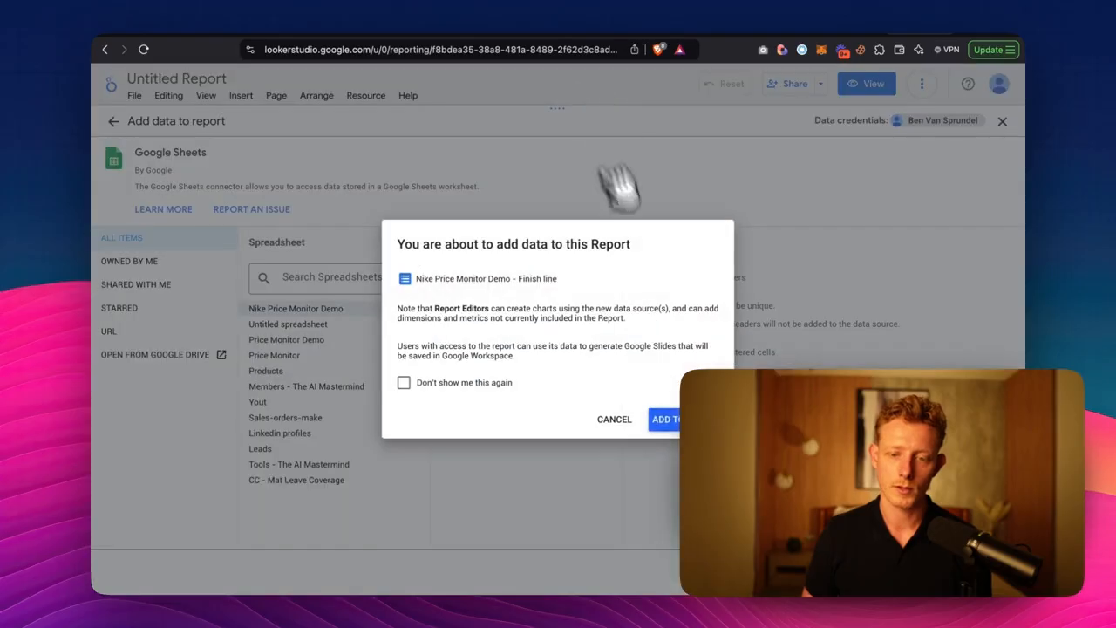
click(672, 417)
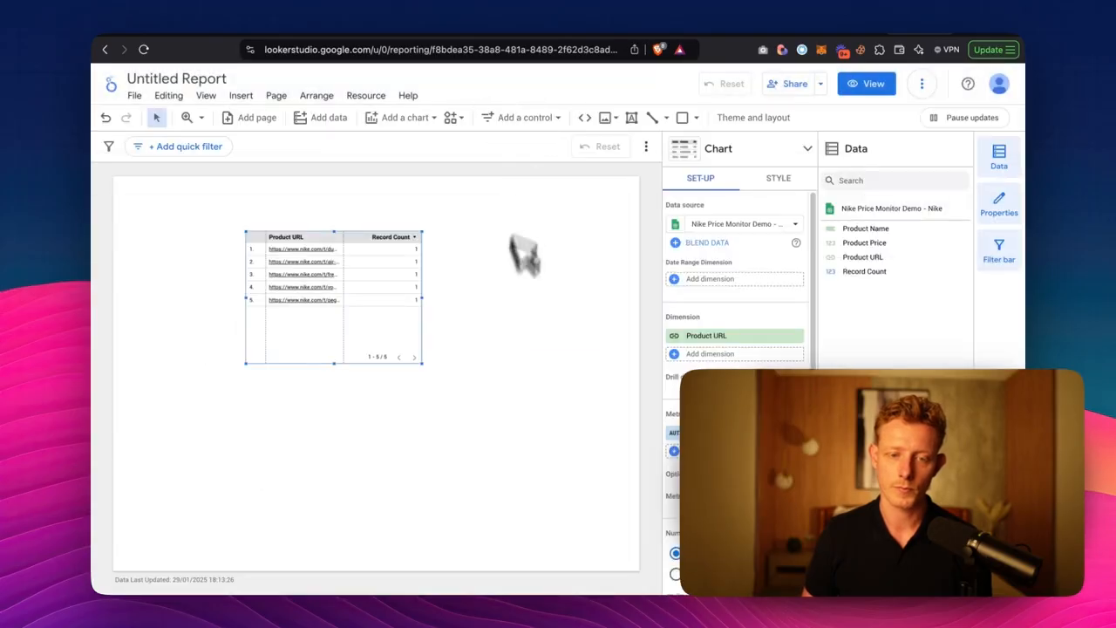
Delete the default Product URL table from the report page
click(523, 223)
right_click(384, 277)
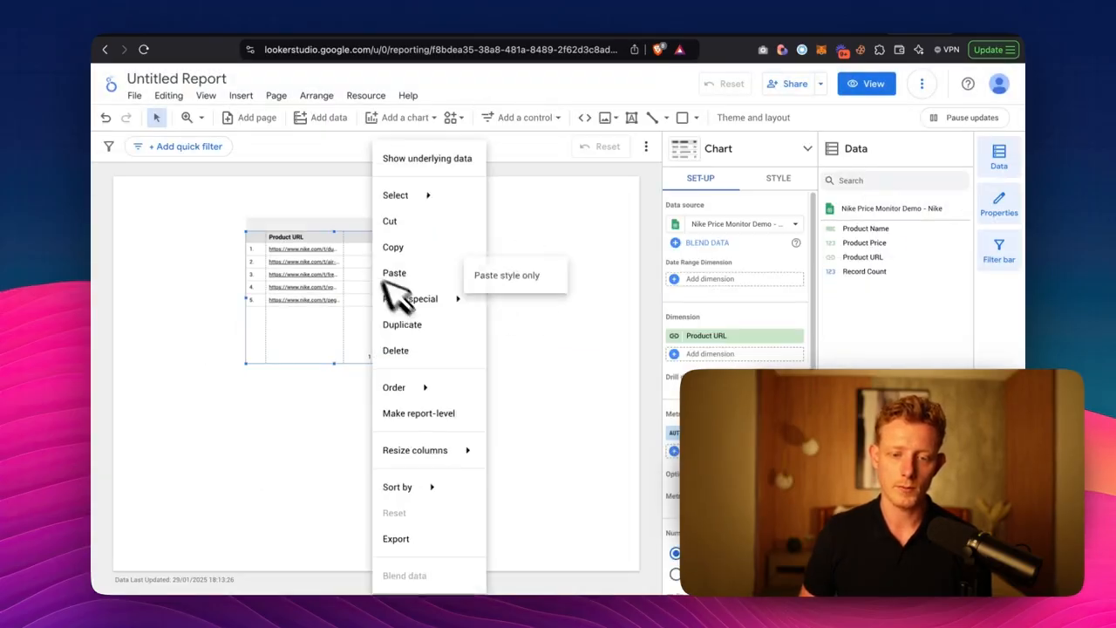
click(497, 357)
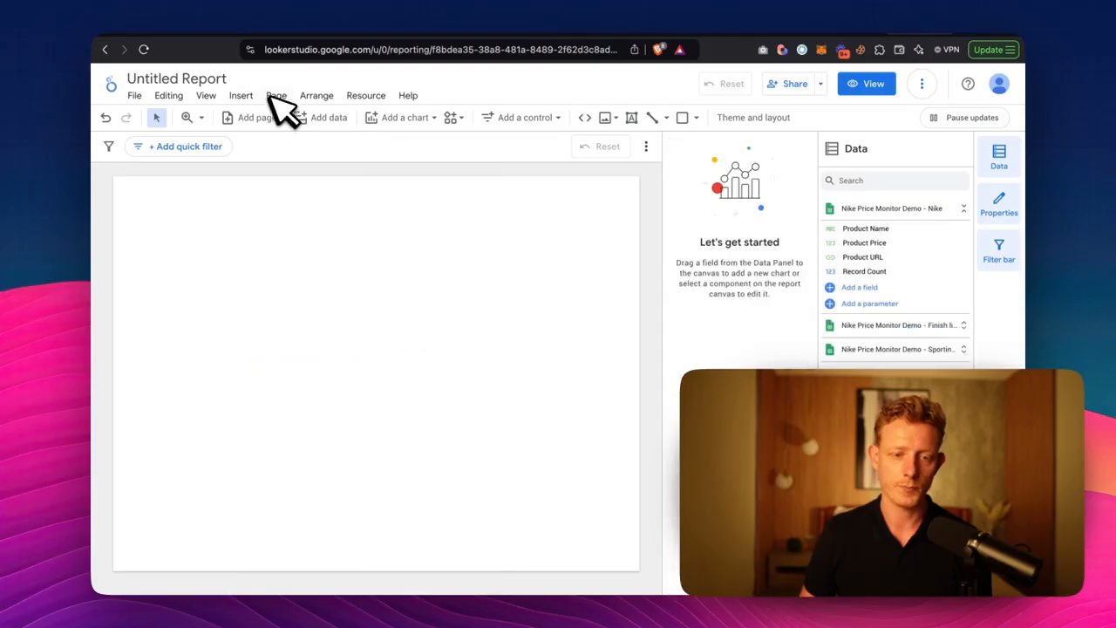
Add a column chart near the upper-left of the blank report page and enlarge it to nearly the full page width
click(410, 118)
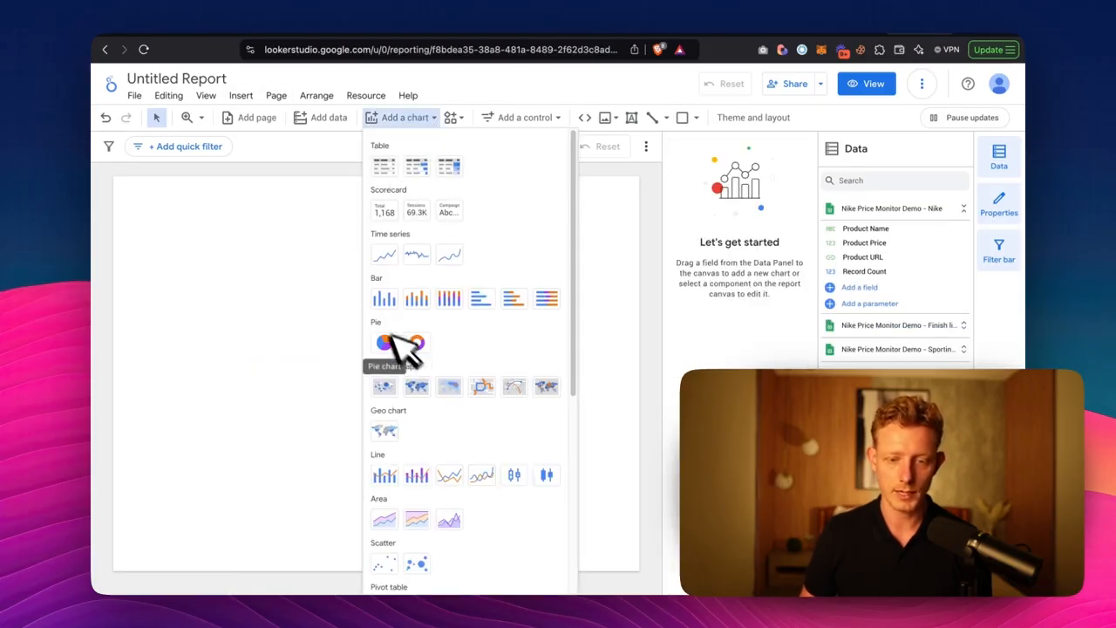
scroll(471, 332, down, 1)
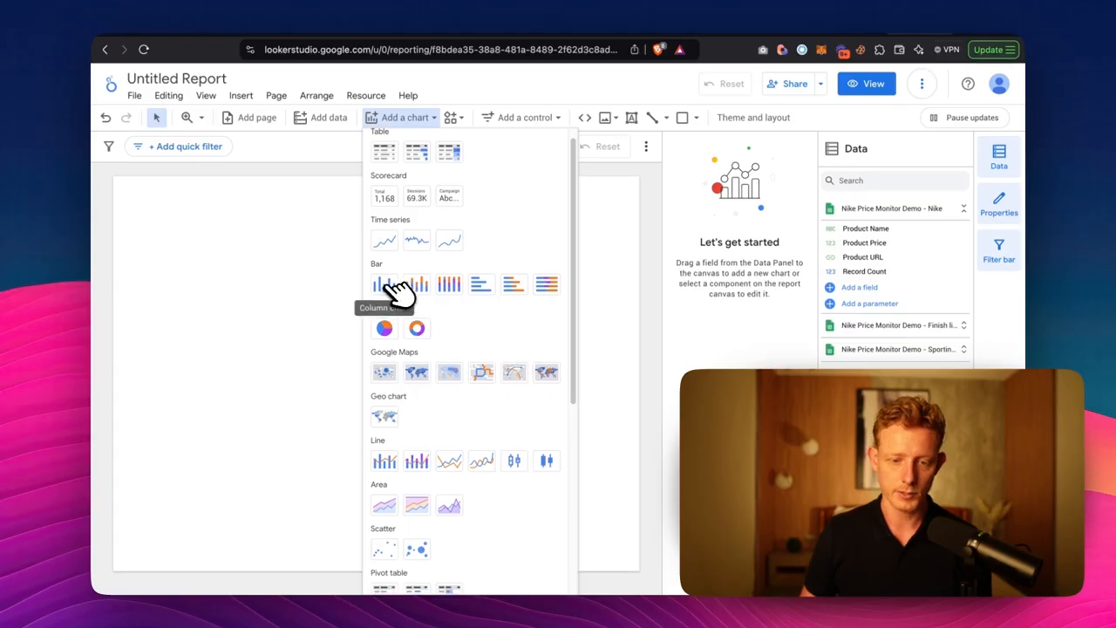
click(390, 286)
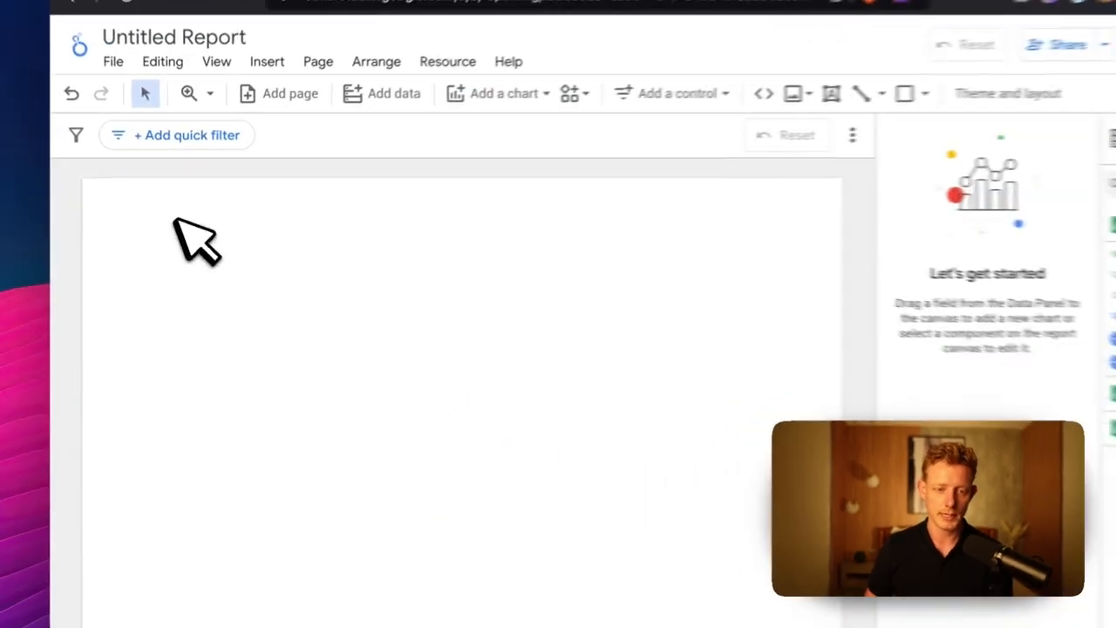
click(173, 204)
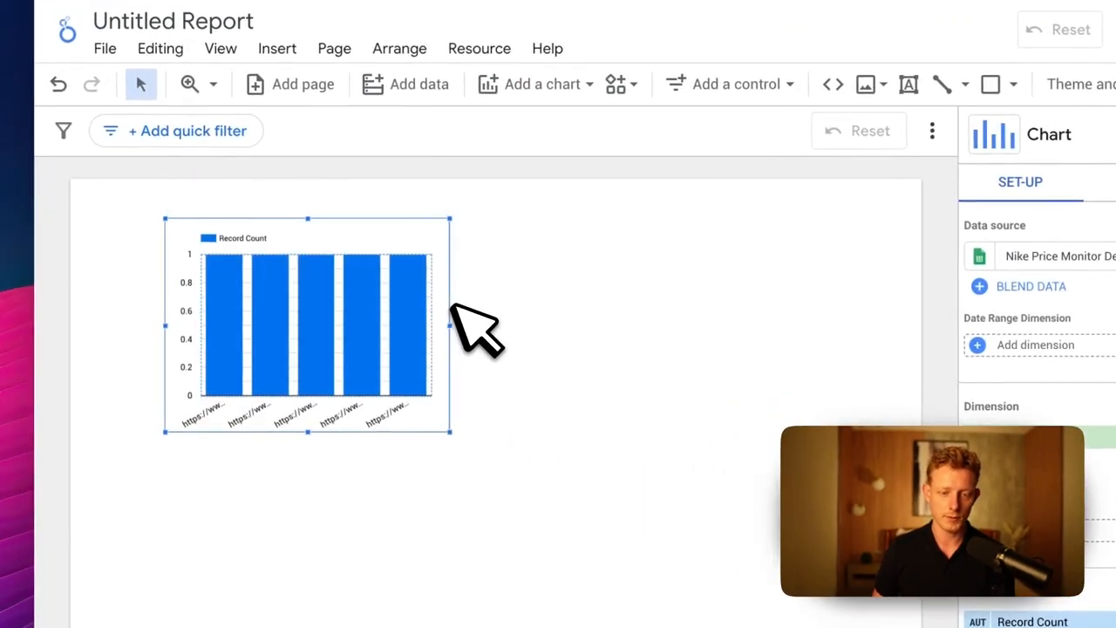
drag(450, 325, 856, 327)
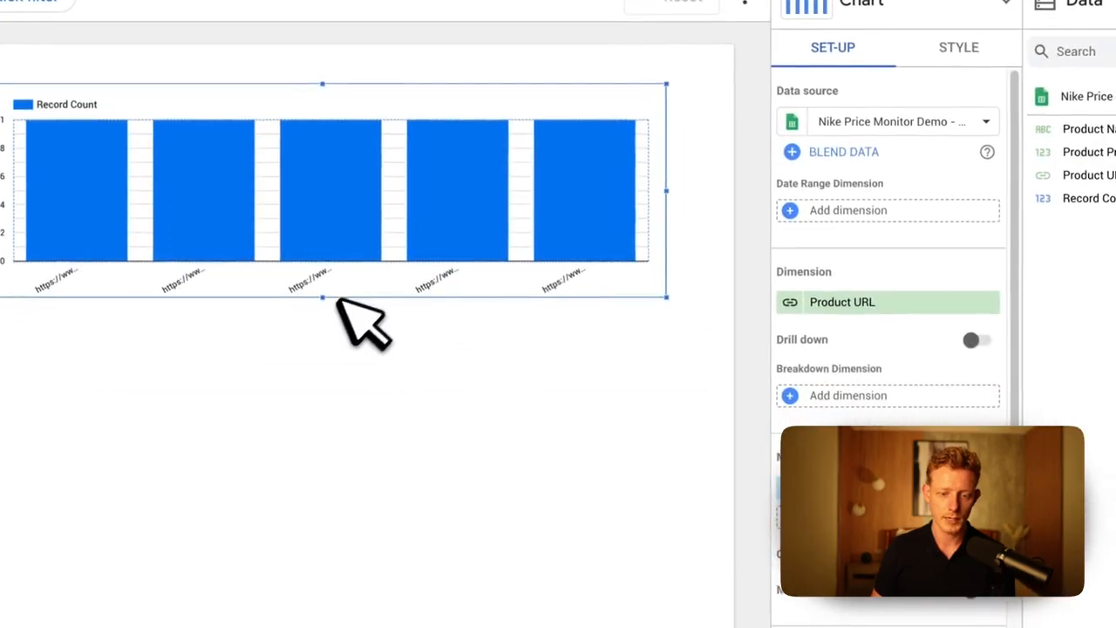
drag(320, 295, 342, 461)
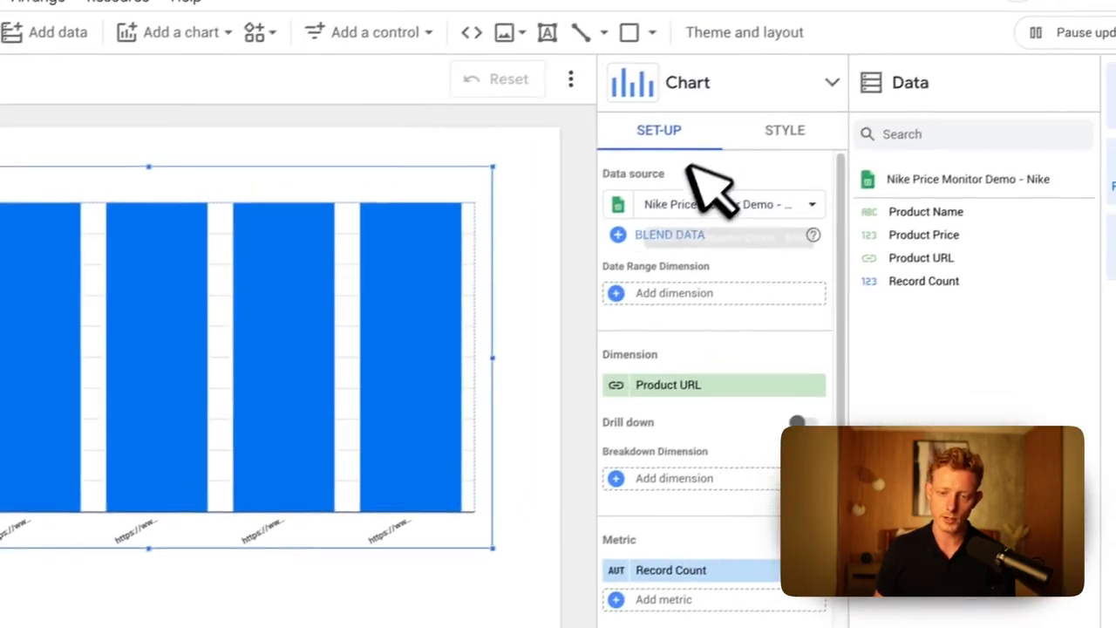
Check which added data sources the column chart can use and examine one of its product bars
click(713, 202)
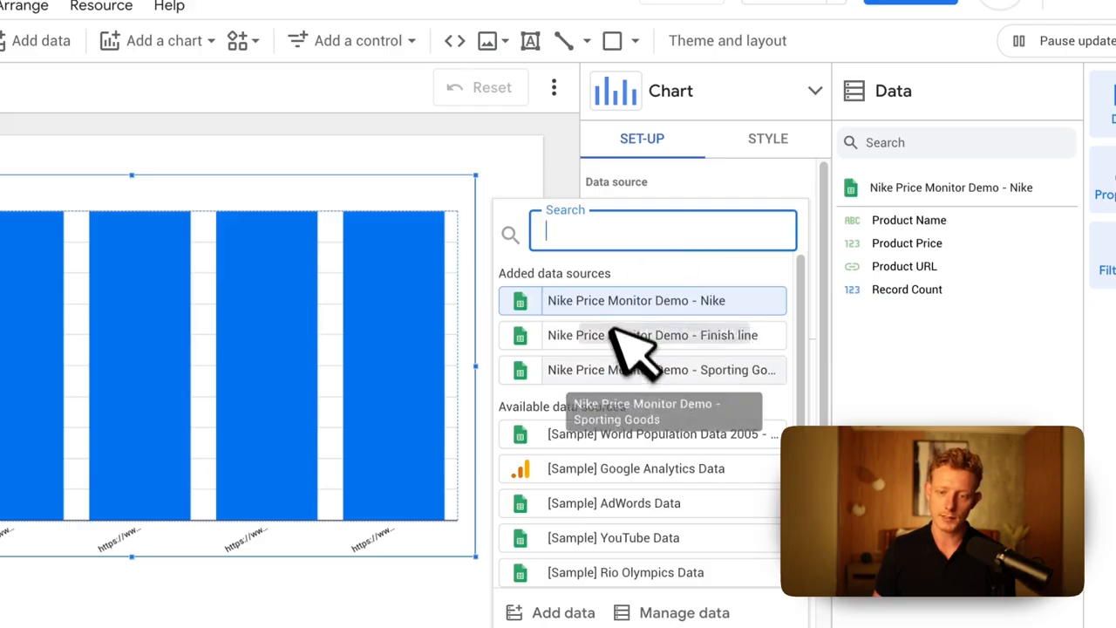
click(697, 190)
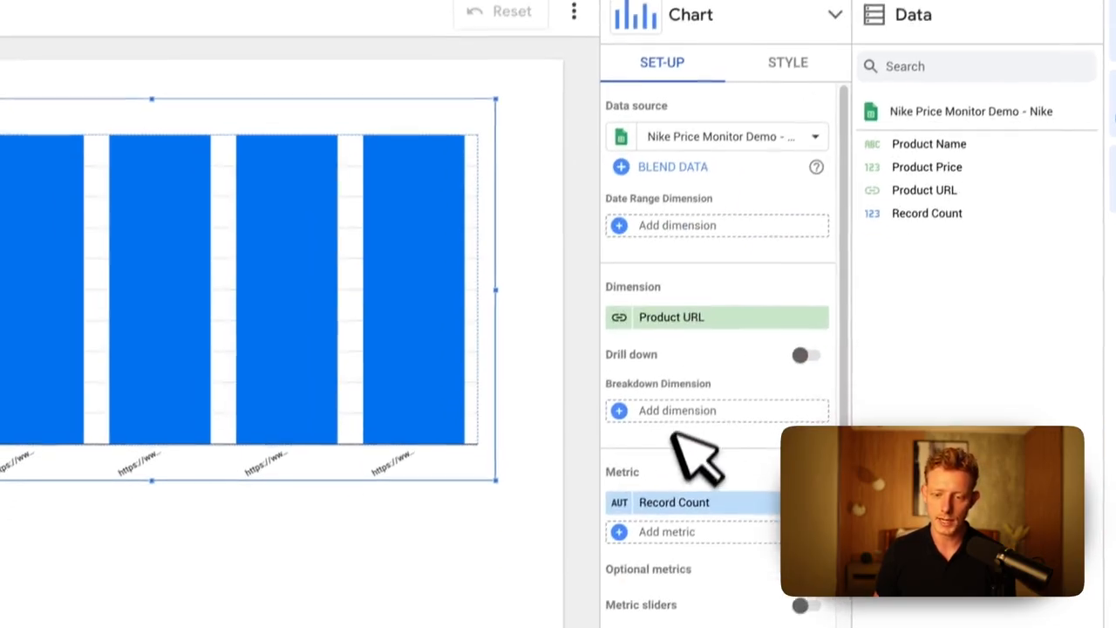
scroll(689, 436, down, 1)
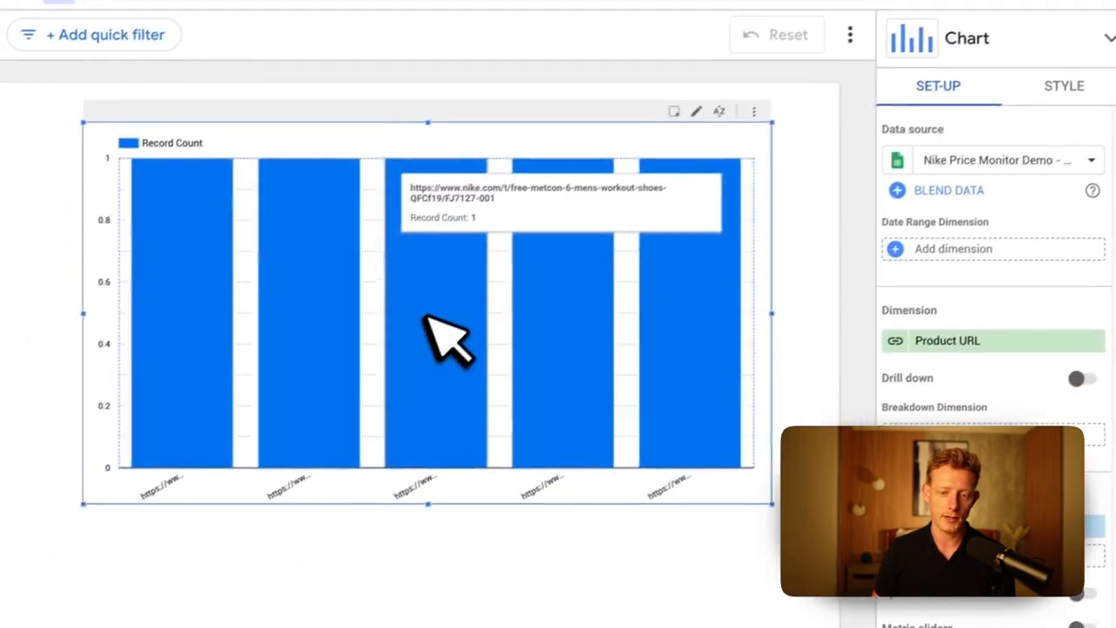
click(161, 274)
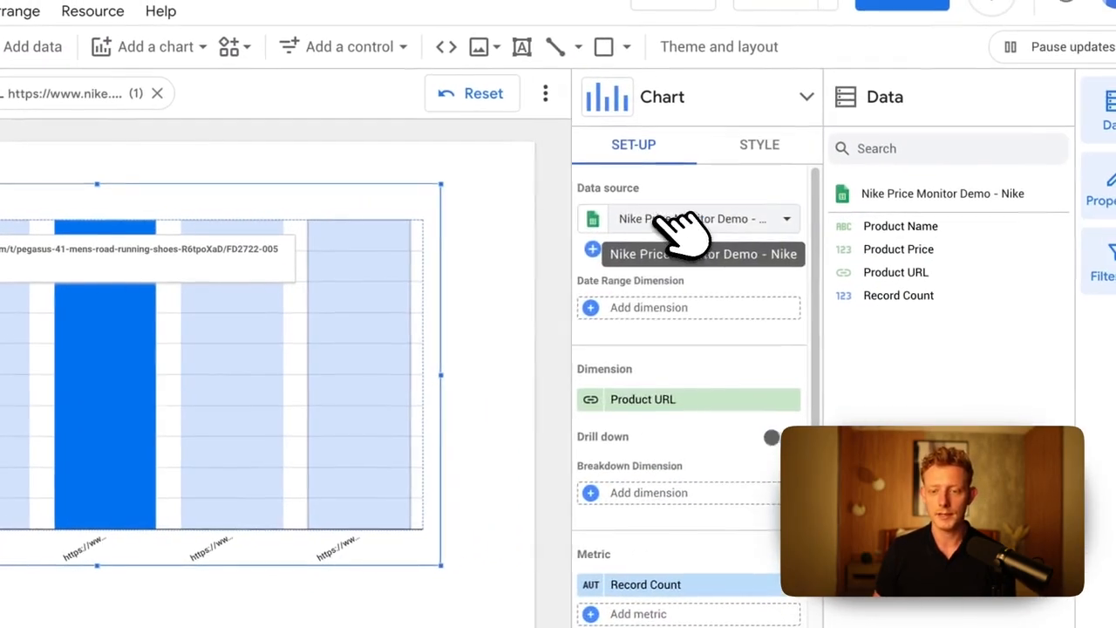
click(942, 163)
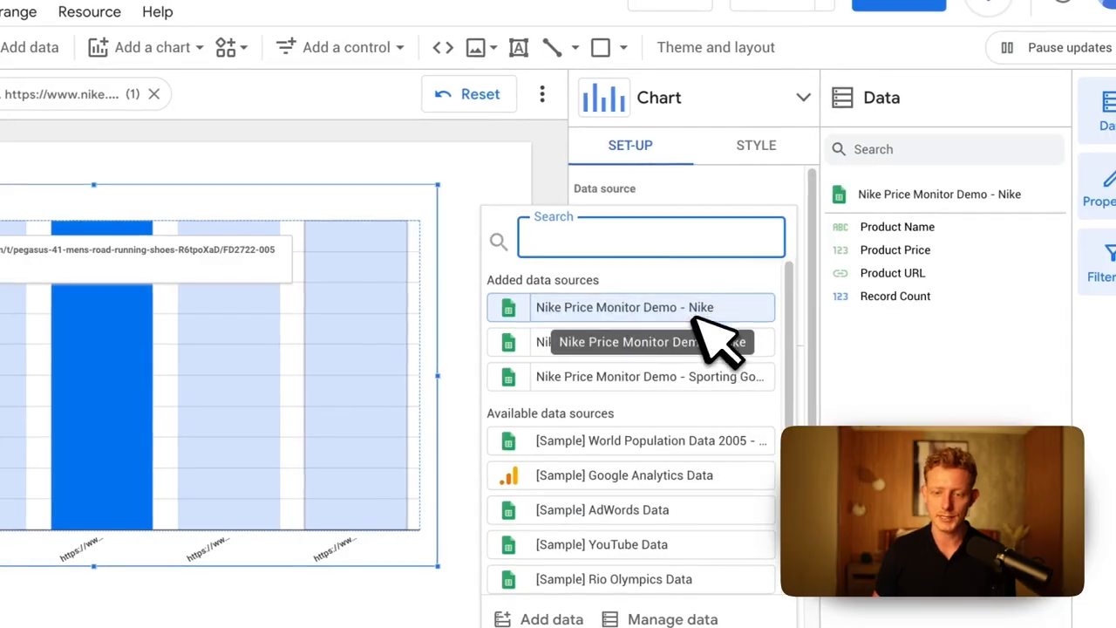
click(699, 166)
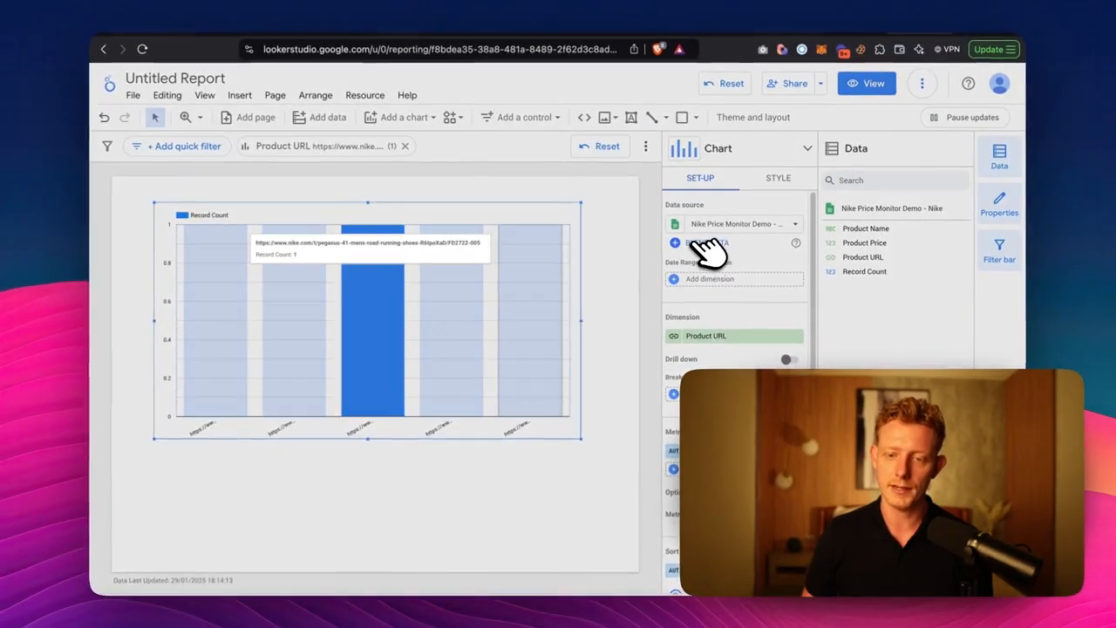
Start a data blend from the column chart's source and name its first table Nike
click(641, 249)
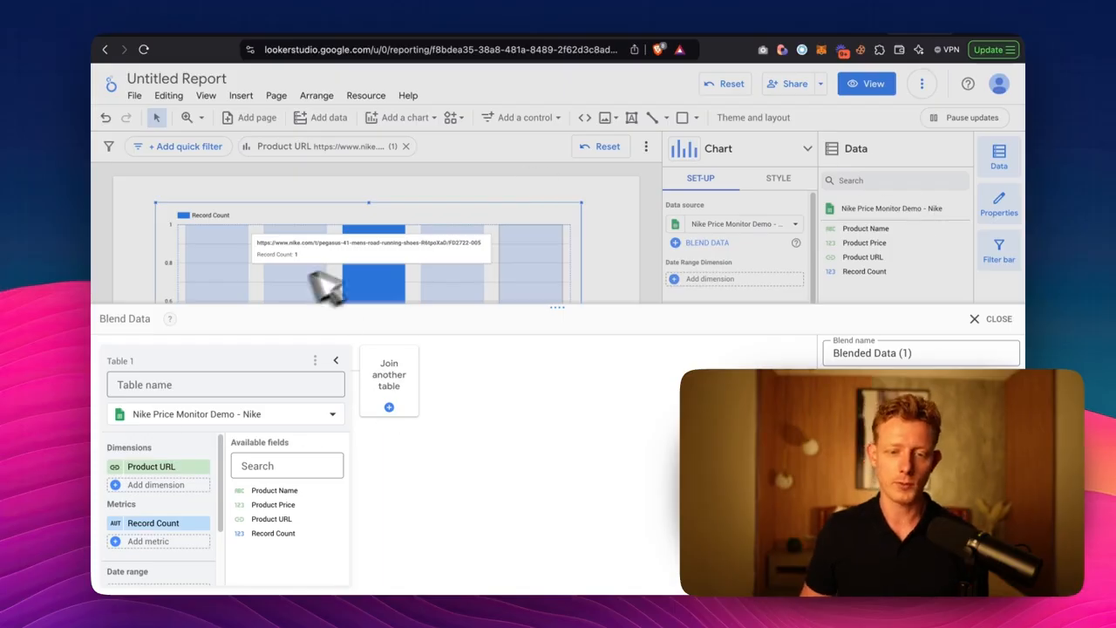
click(270, 386)
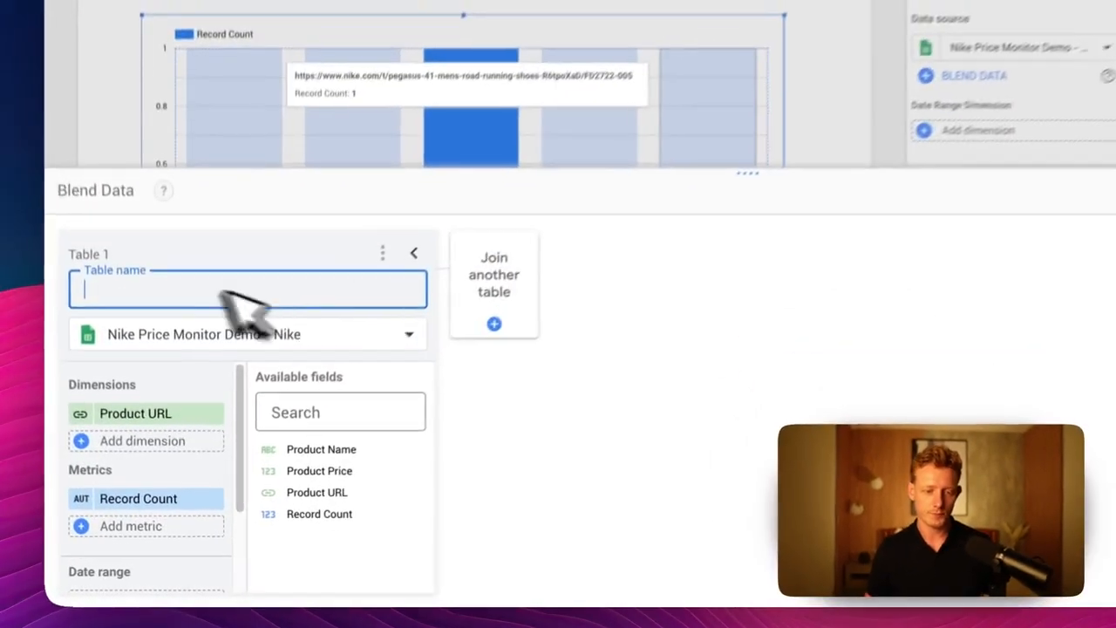
text(Nike)
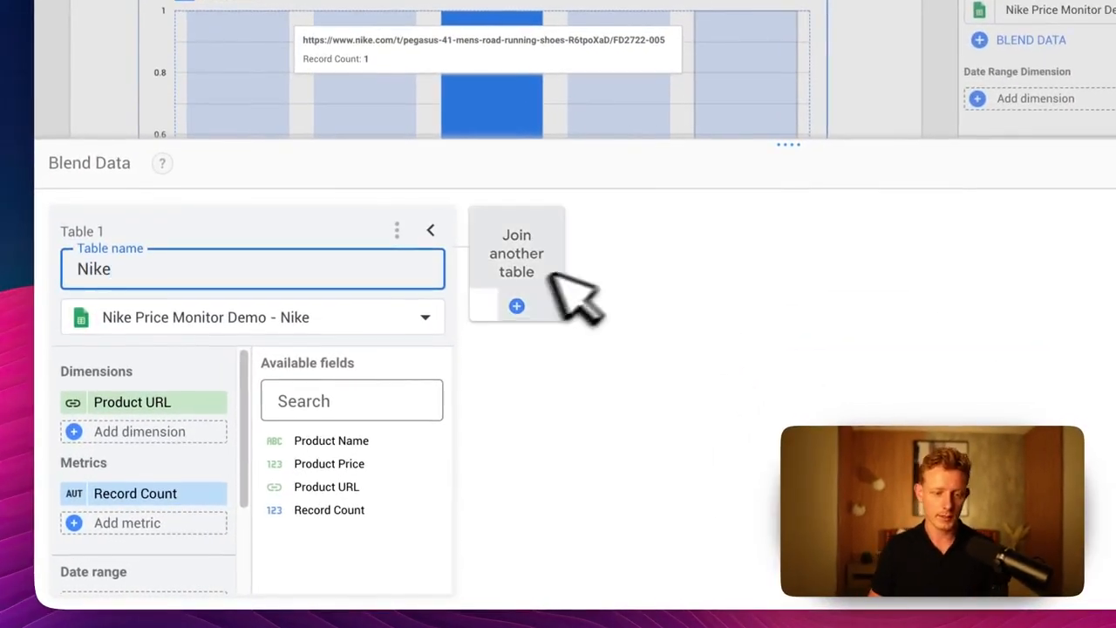
click(157, 266)
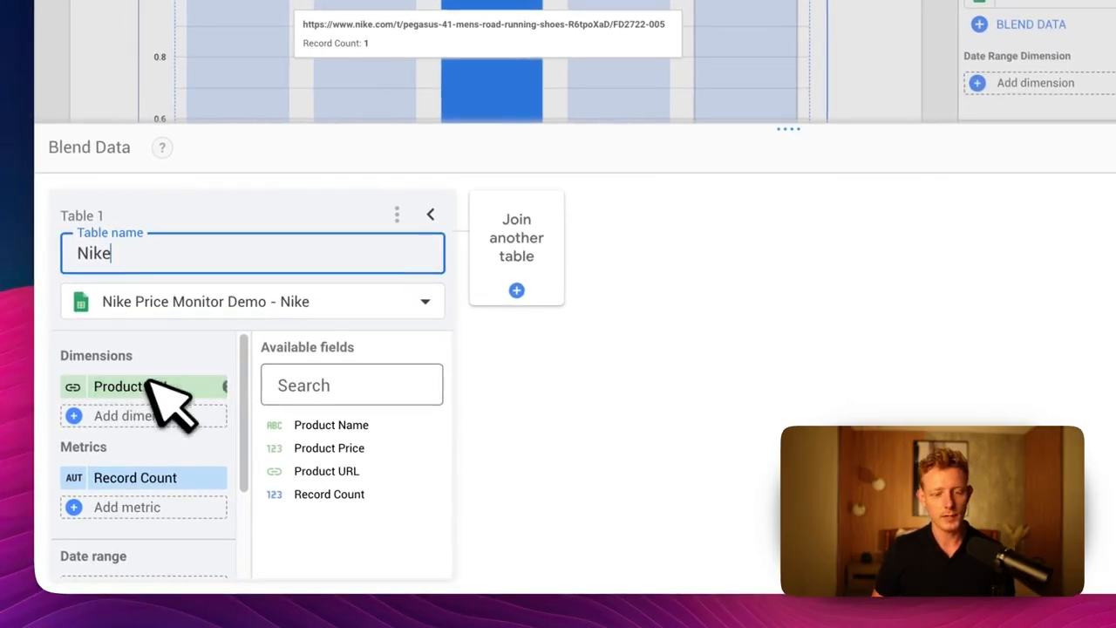
Add Product Name as a dimension of the Nike table and replace its Record Count metric with Product Price
click(98, 413)
click(185, 340)
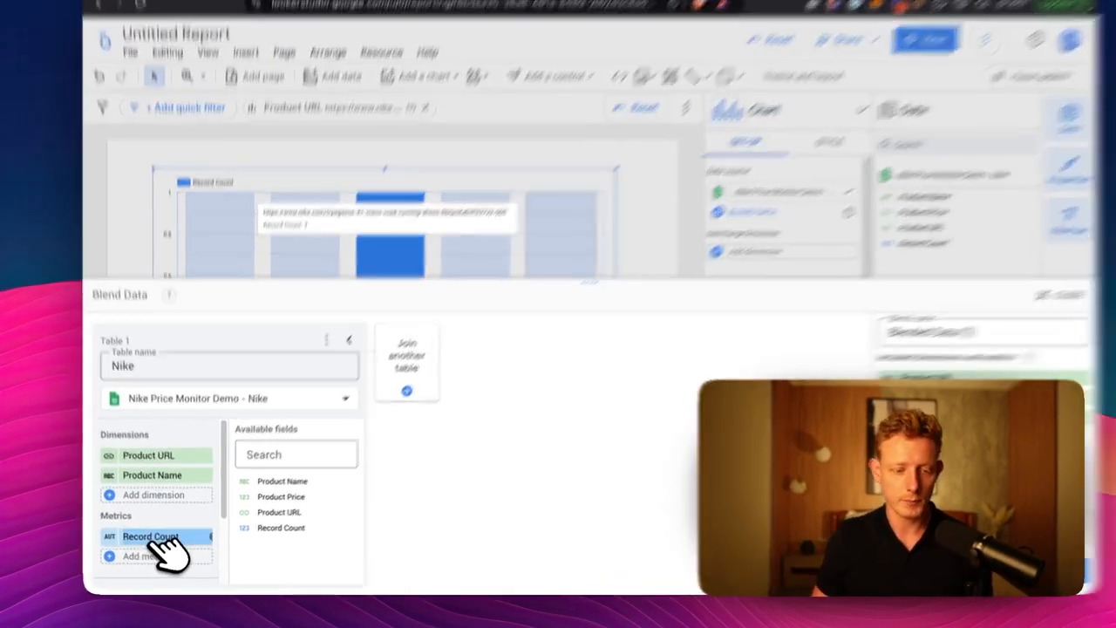
click(155, 541)
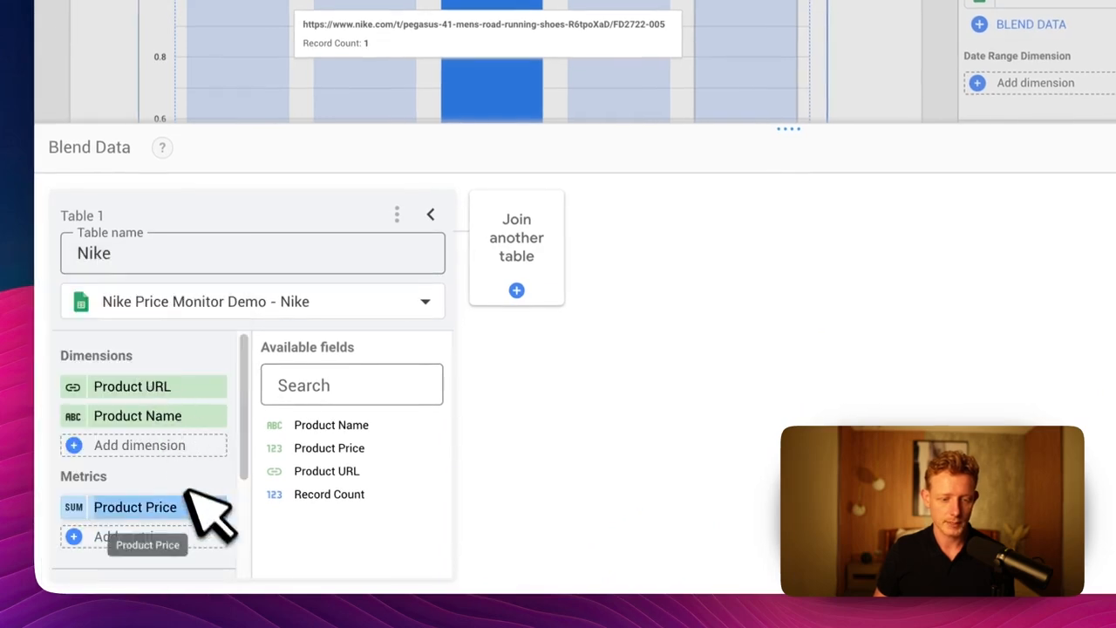
Join the Finish line data source as the second blend table and make Product Price its metric instead of a dimension
click(362, 268)
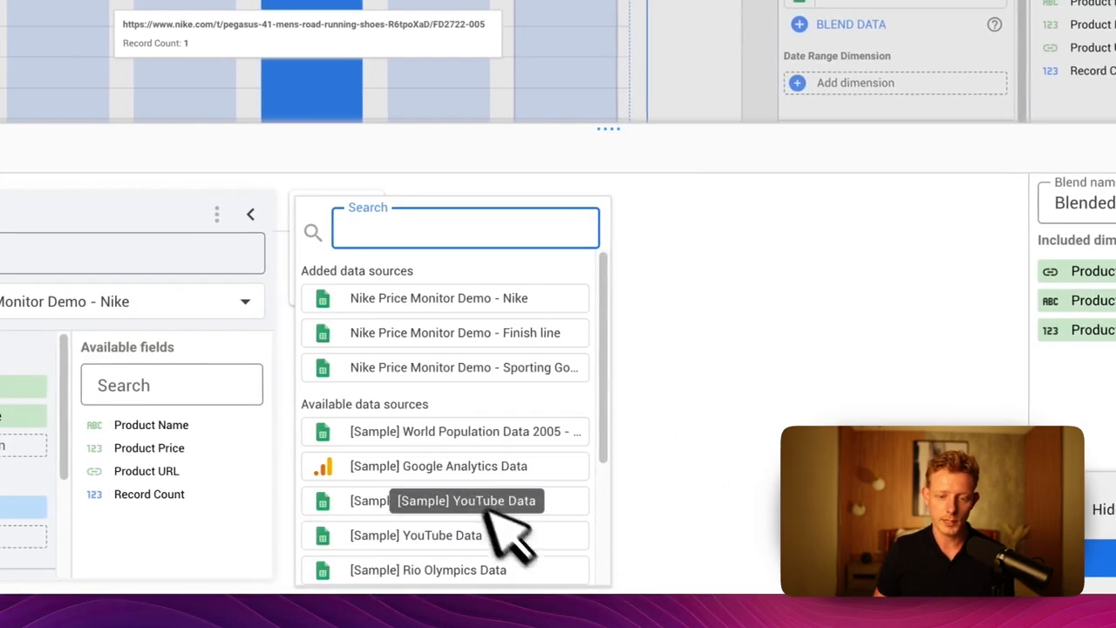
click(486, 335)
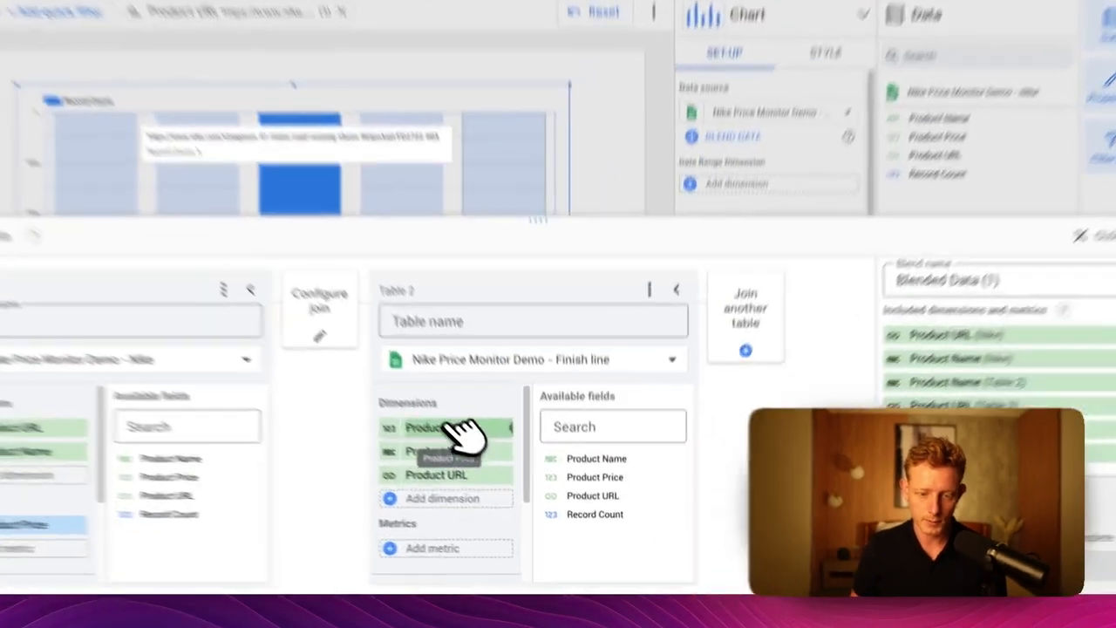
drag(509, 467, 474, 553)
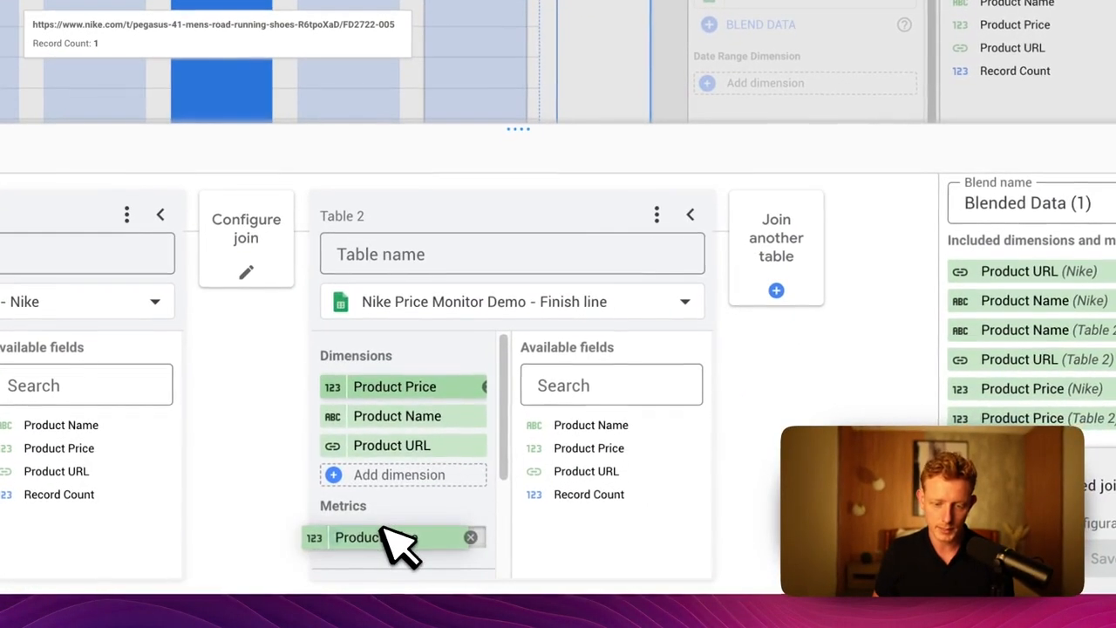
drag(381, 527, 382, 528)
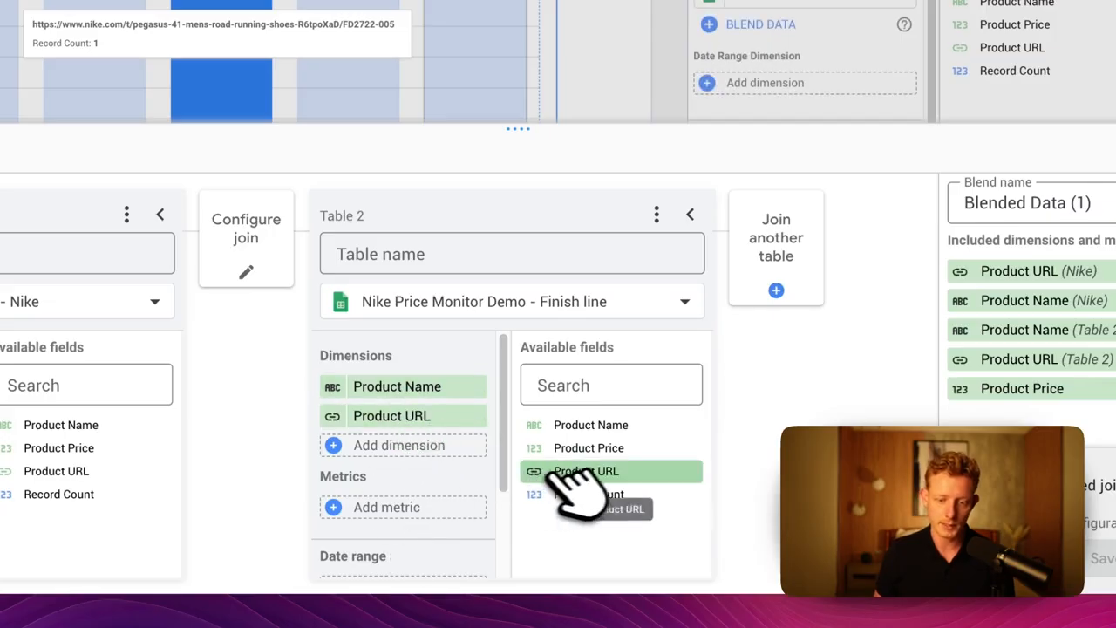
drag(423, 507, 426, 509)
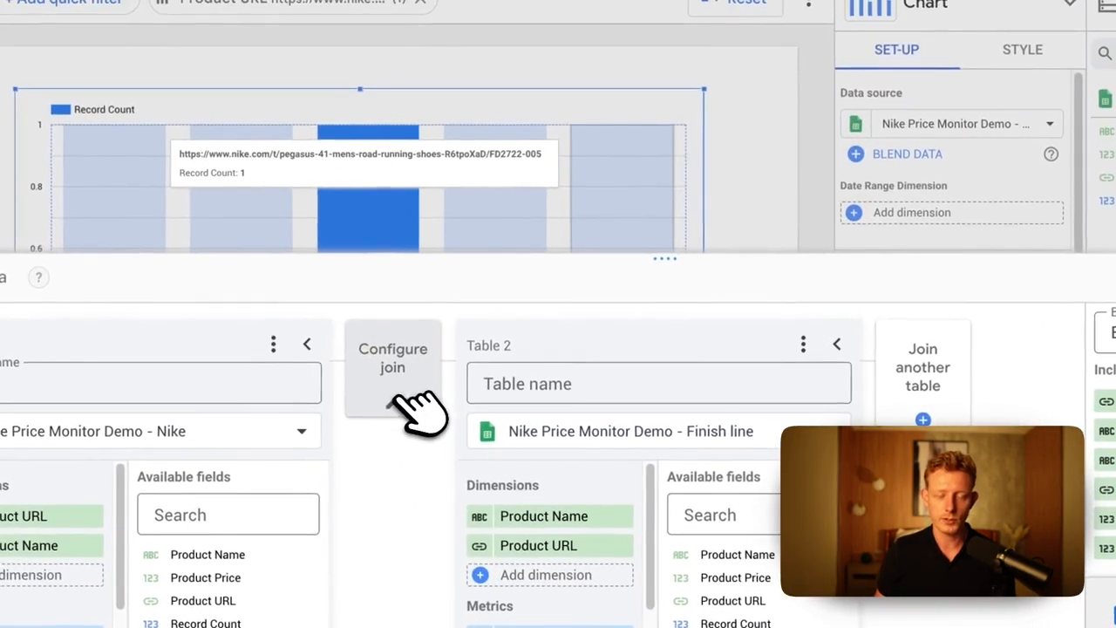
Configure the join between the Nike and Finish line tables as Inner, matching only on Product Name, and save it
click(344, 330)
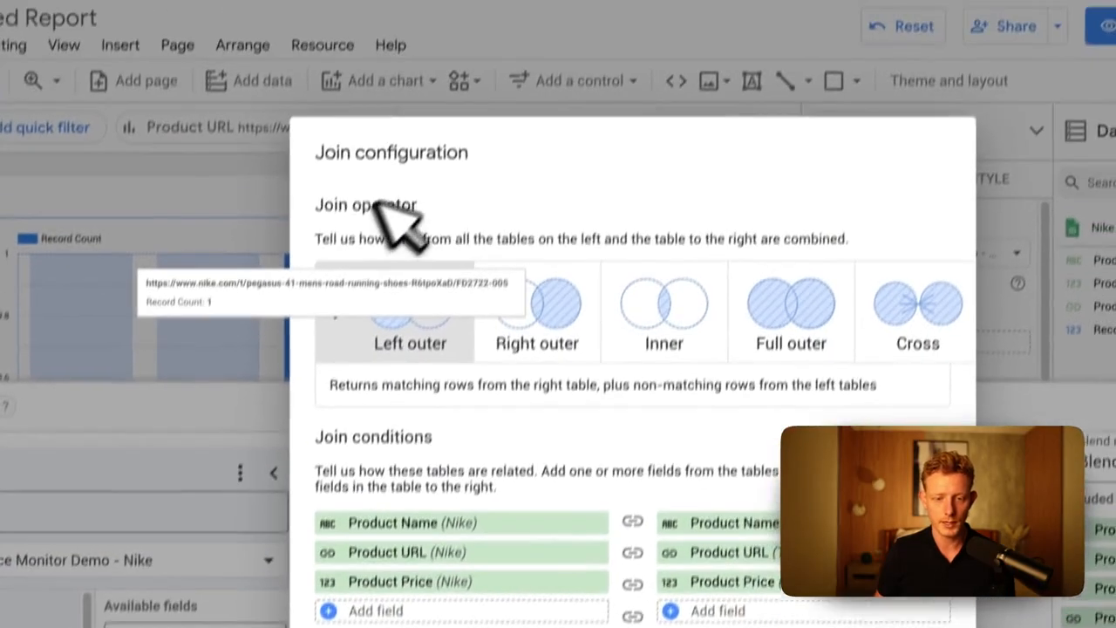
drag(349, 110, 577, 114)
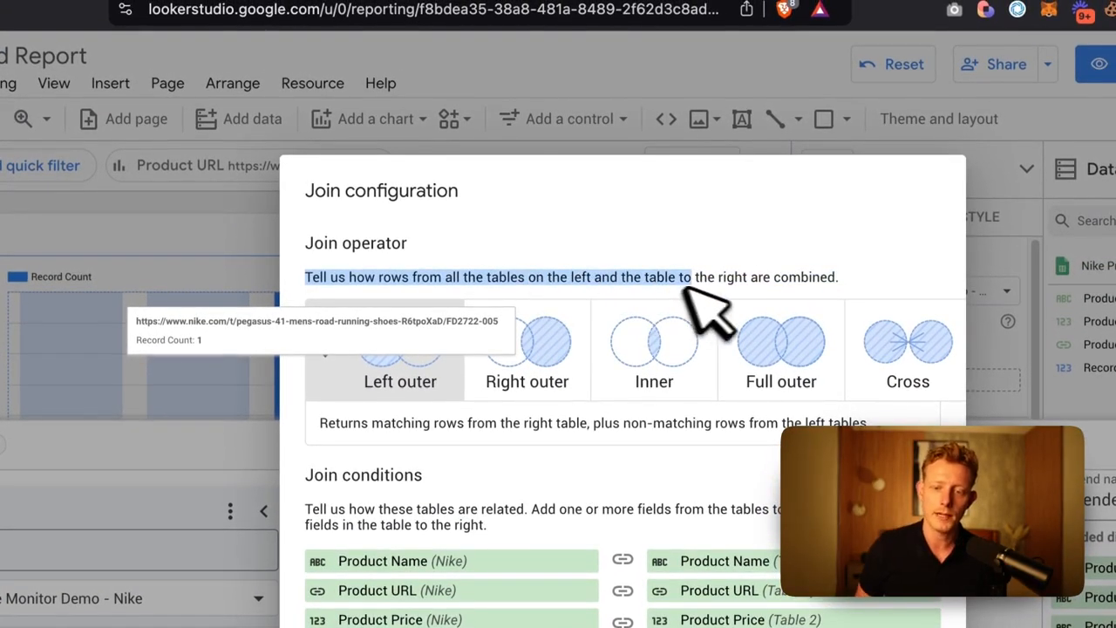
triple_click(742, 282)
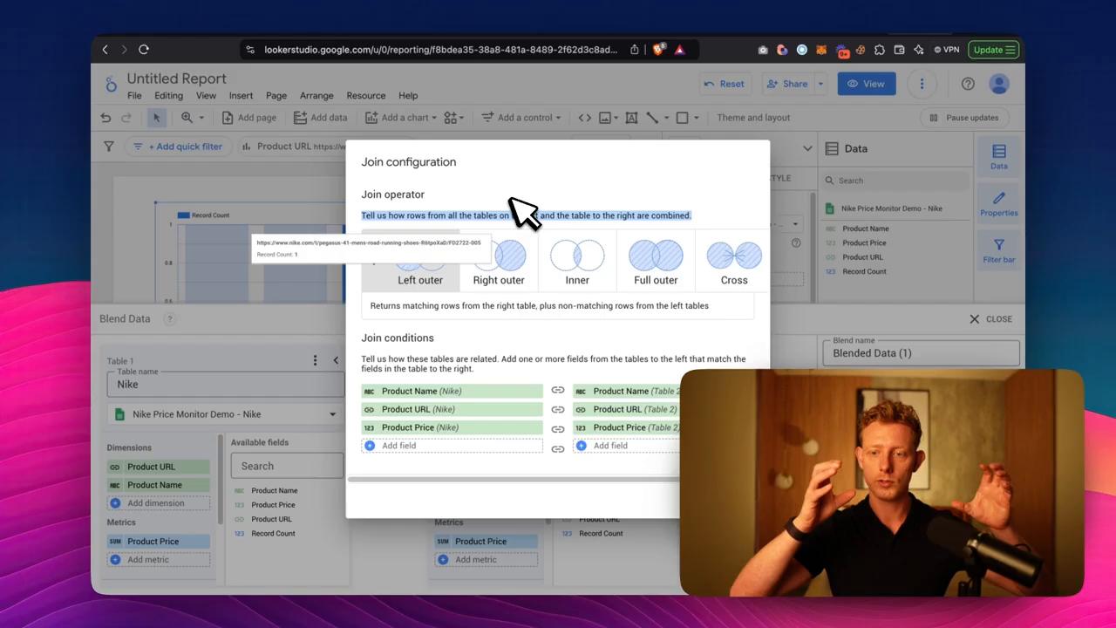
click(498, 332)
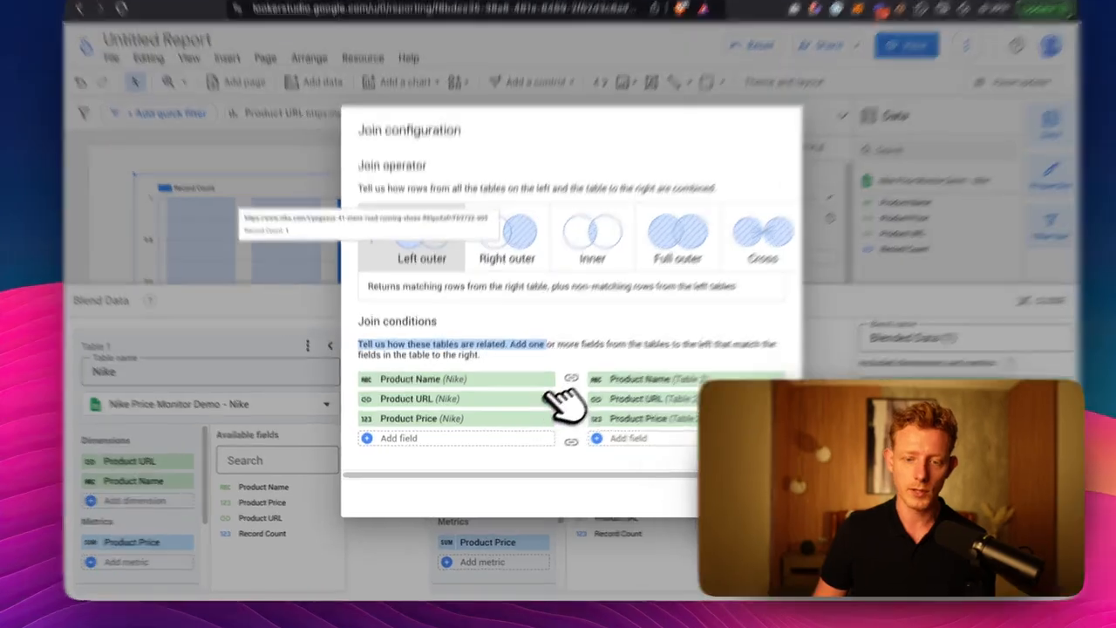
click(559, 409)
click(619, 350)
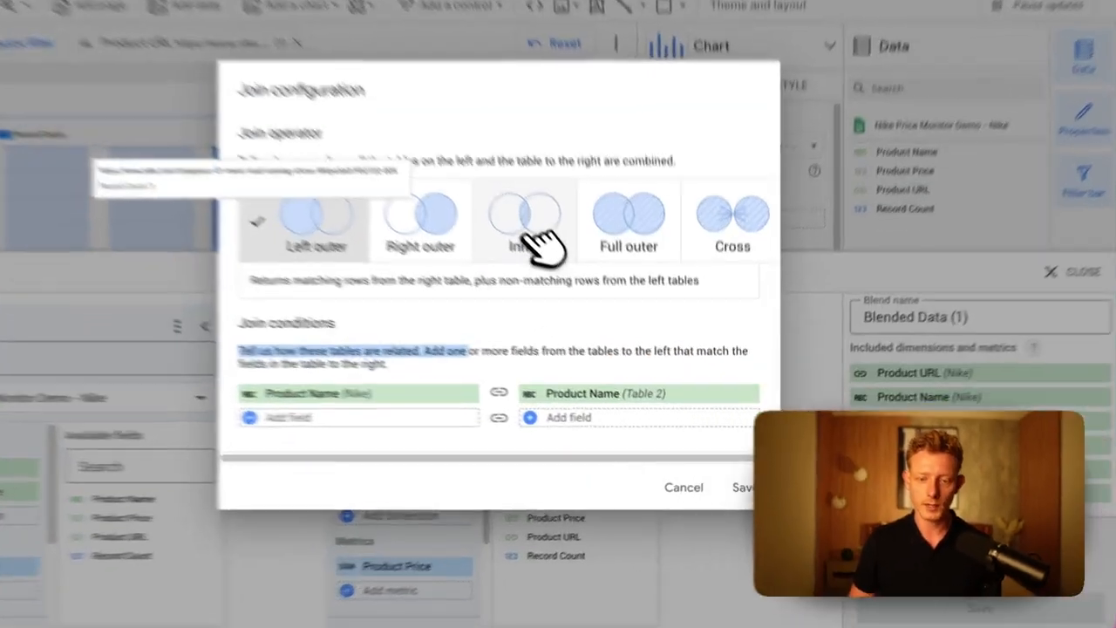
click(577, 292)
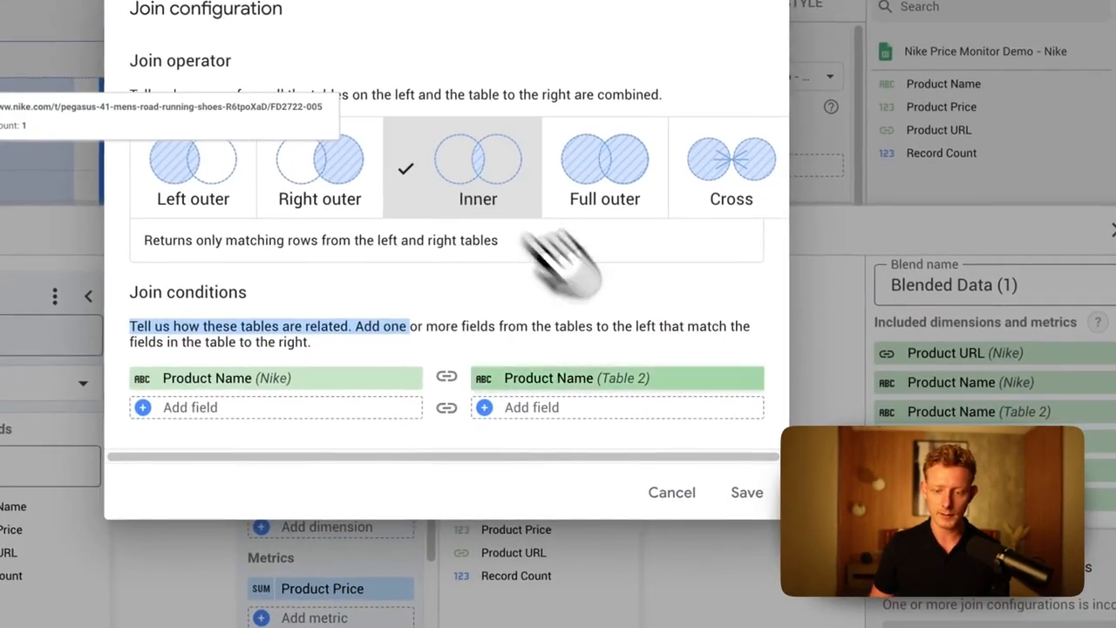
click(760, 493)
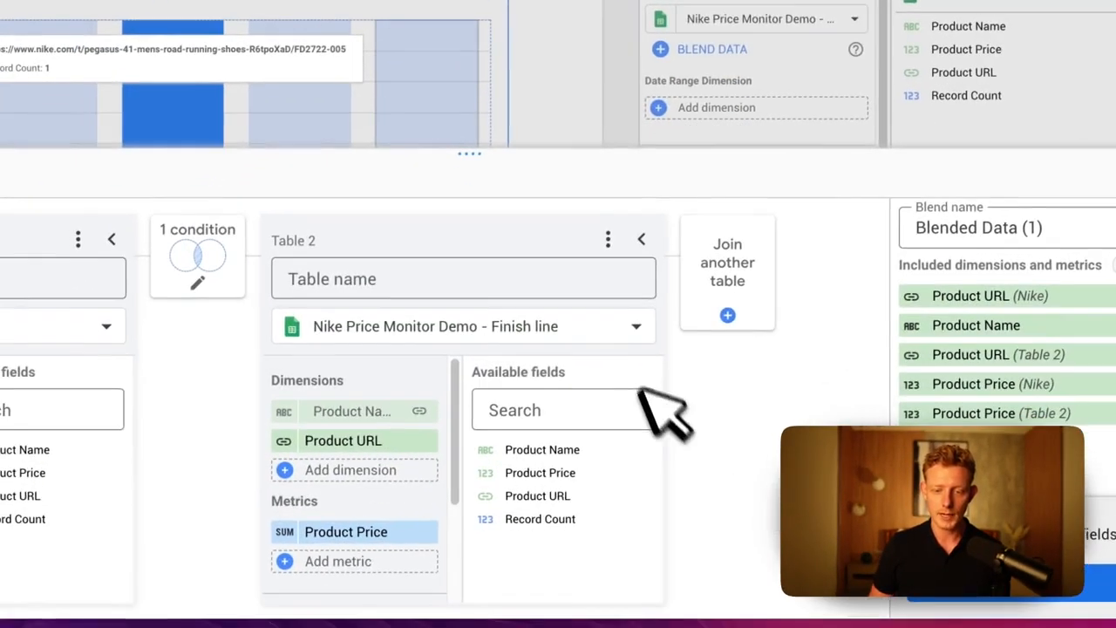
Name the second blend table Finish Line and join the Sporting Goods data source as a third table named Sporting goods
click(424, 280)
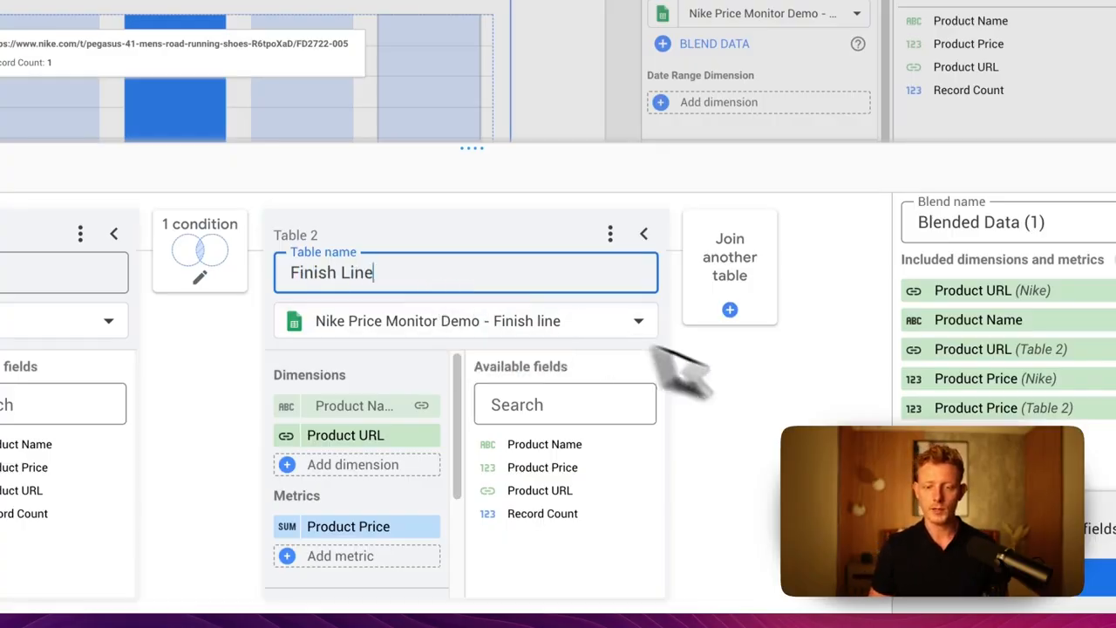
click(760, 278)
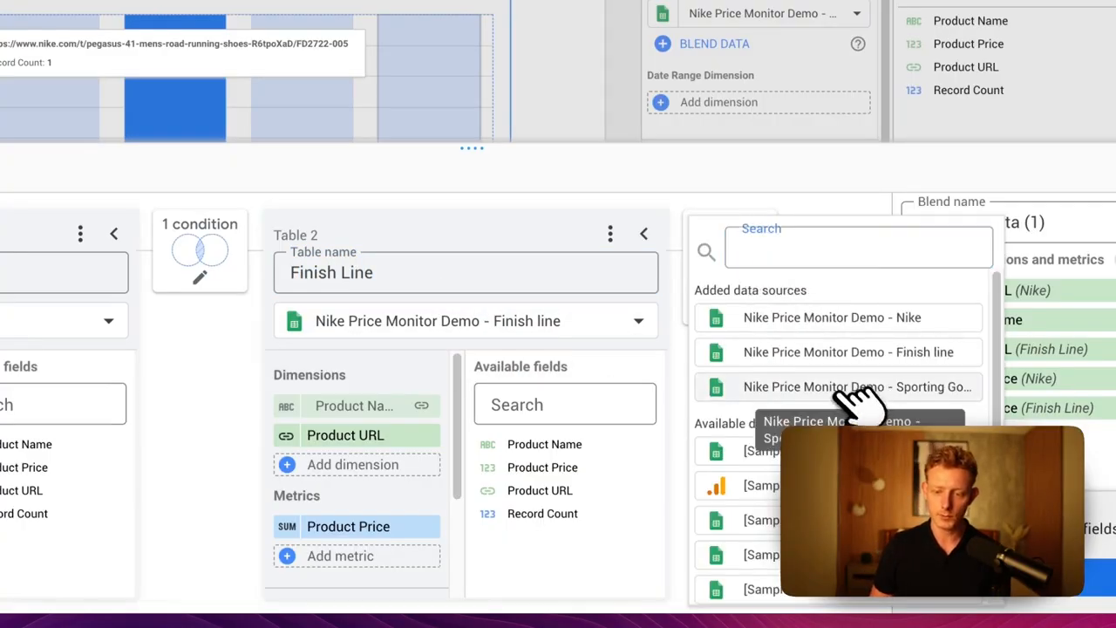
click(850, 390)
click(627, 272)
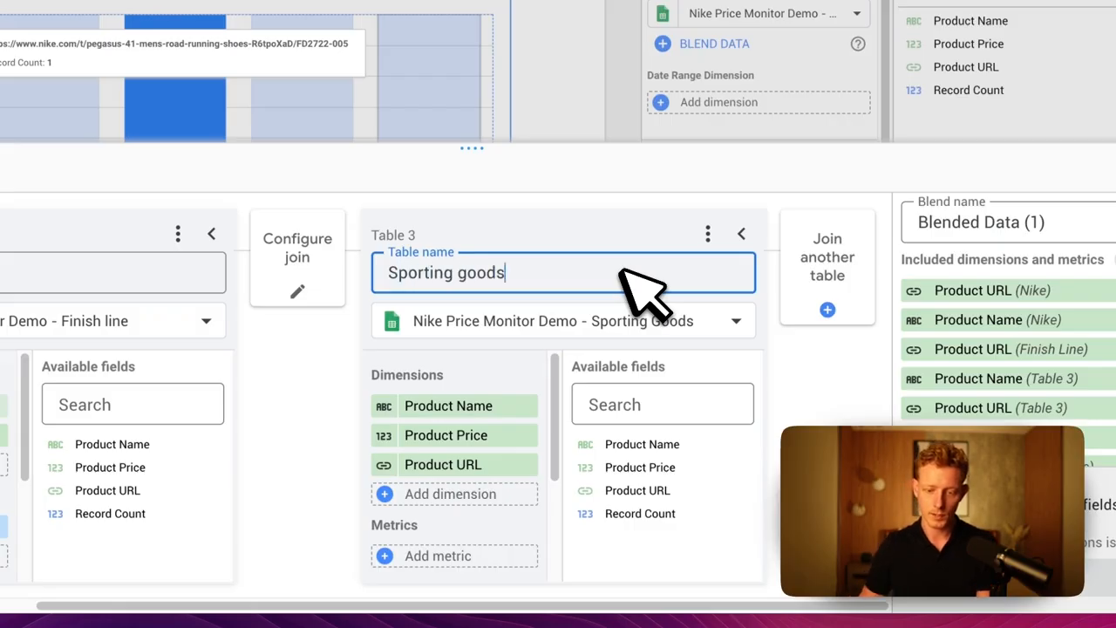
Remove Product Price from the Sporting goods table's dimensions and add it as that table's metric
click(356, 376)
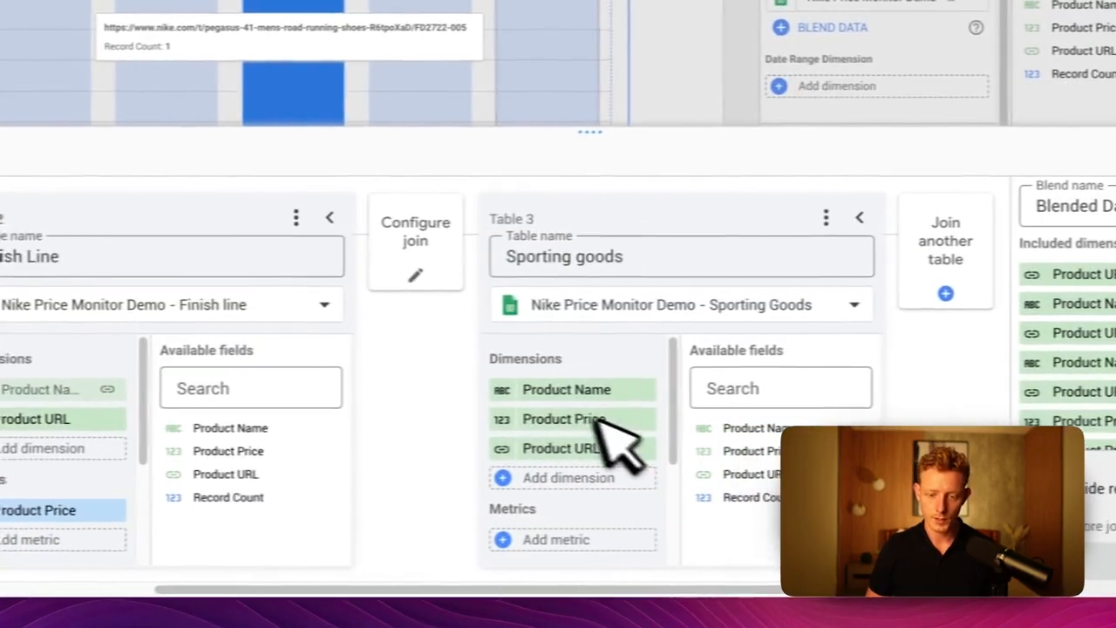
drag(598, 417, 644, 476)
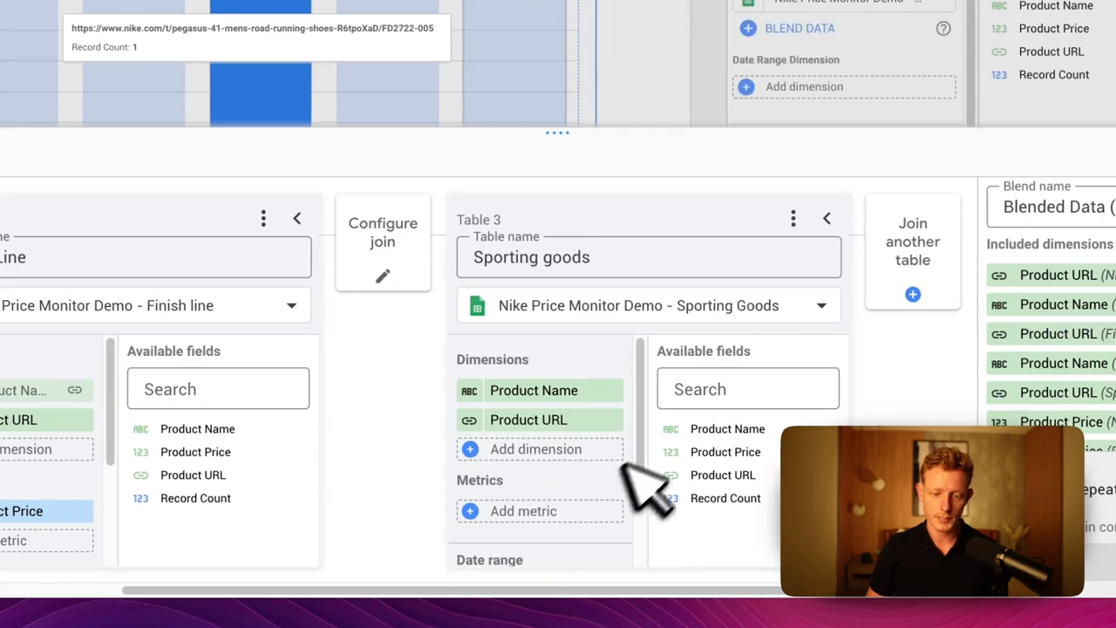
scroll(526, 503, down, 1)
drag(745, 455, 575, 469)
Configure the join to the Sporting goods table as Inner, matching only on Product Name, and save the join and the blend
click(410, 269)
click(583, 52)
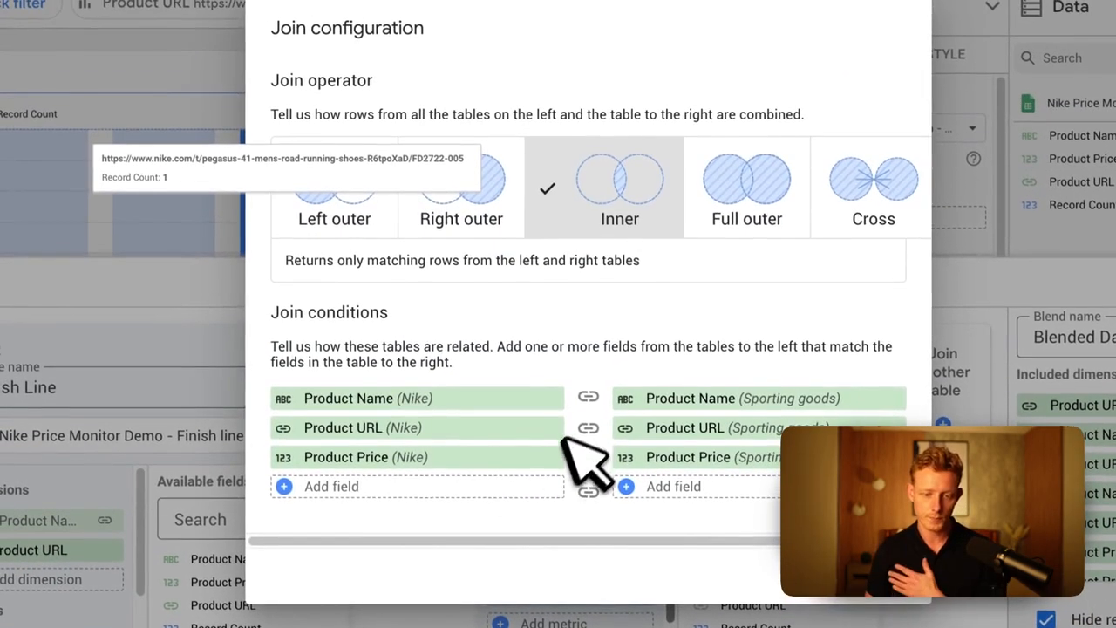
click(551, 427)
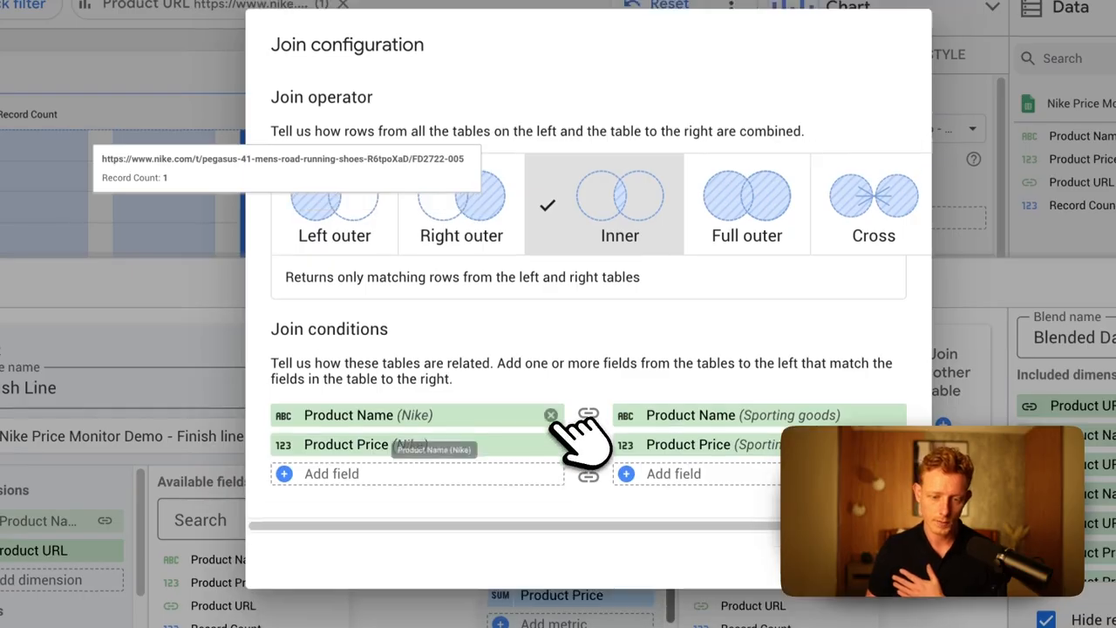
click(551, 445)
click(785, 423)
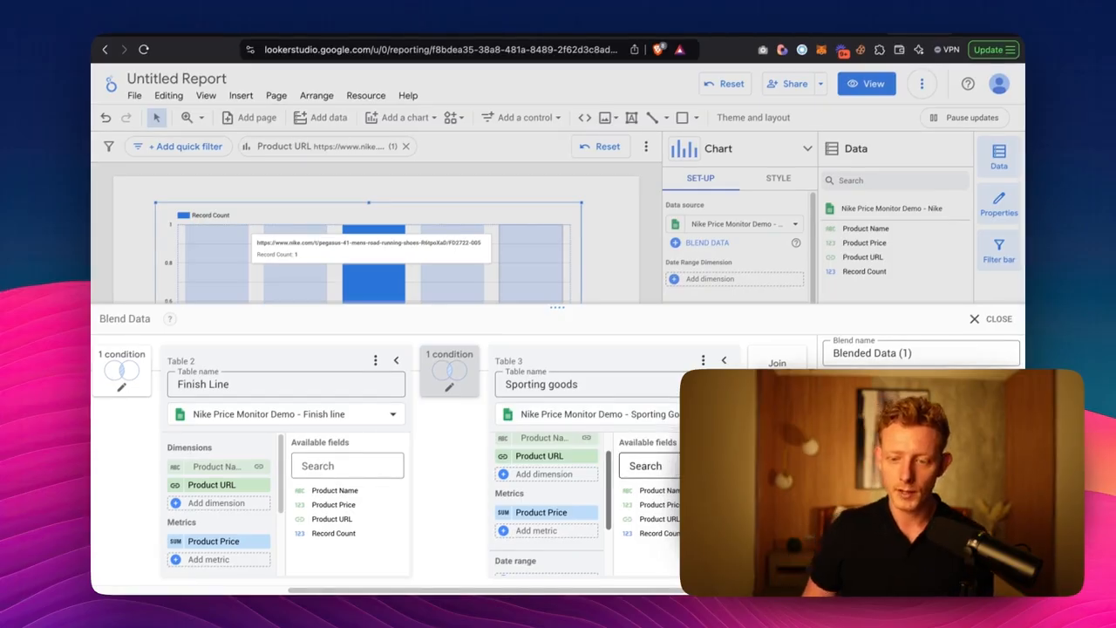
click(992, 574)
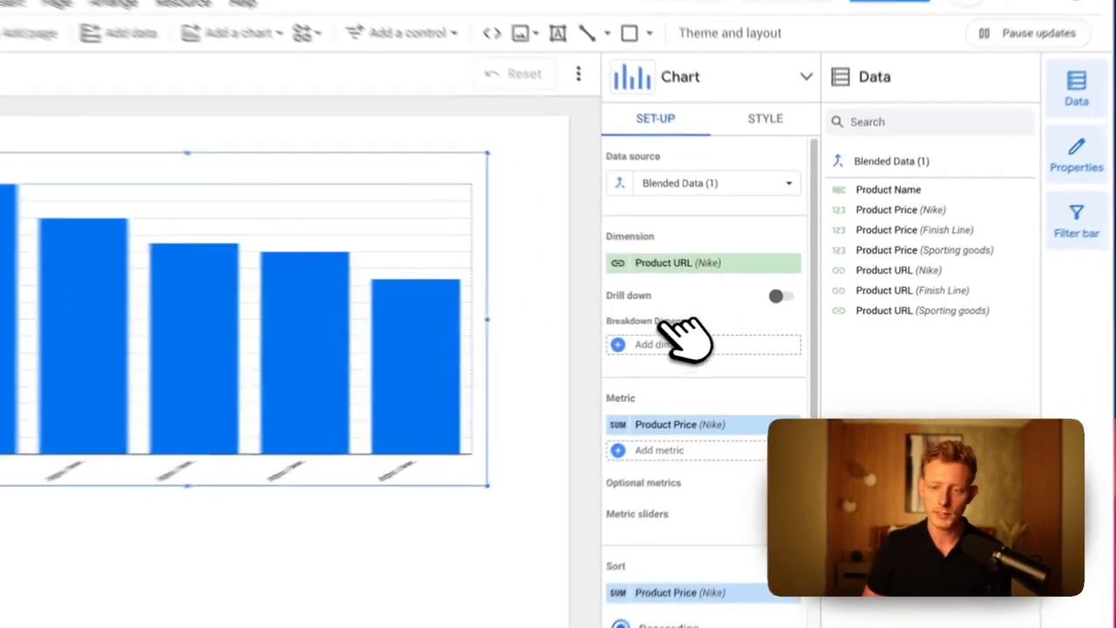
Replace the column chart's Product URL dimension with Product Name from the Nike table
scroll(720, 327, down, 1)
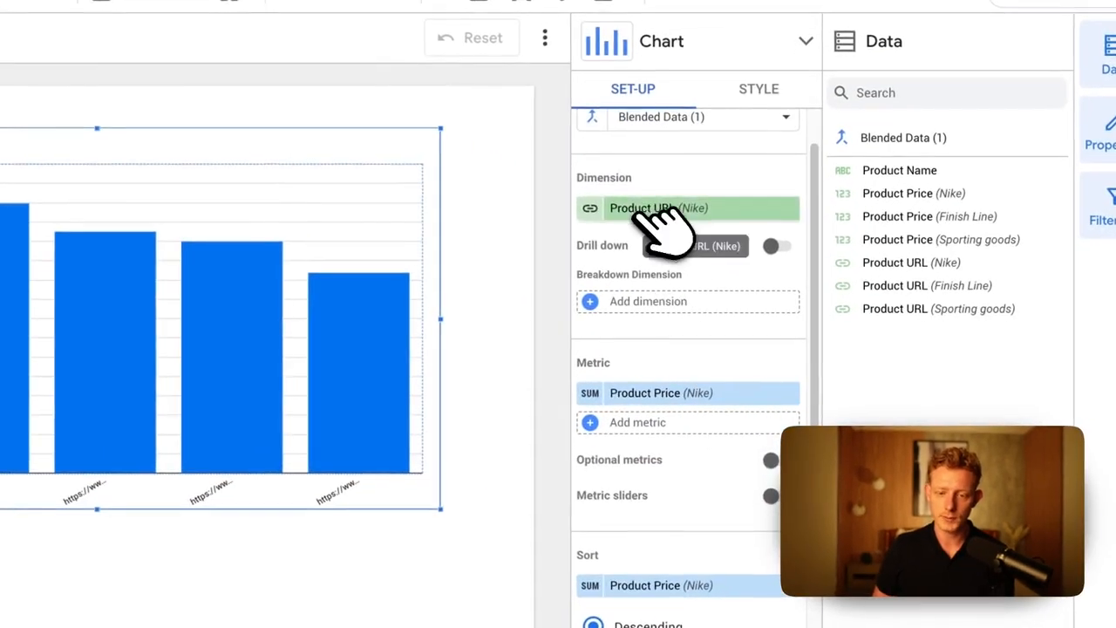
click(650, 214)
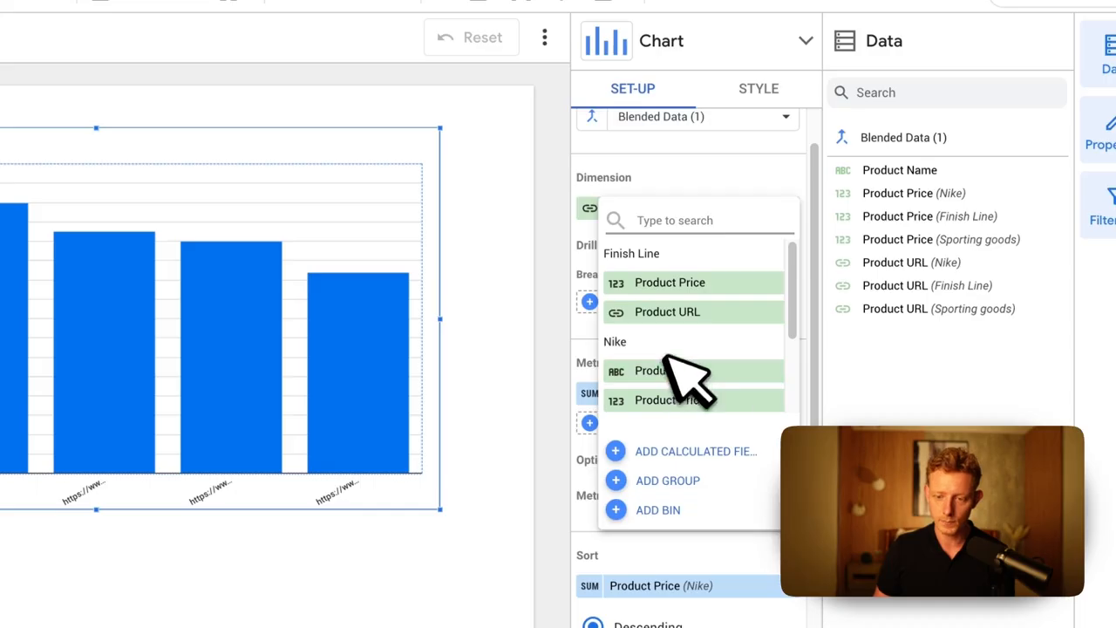
scroll(702, 345, down, 3)
scroll(702, 344, up, 3)
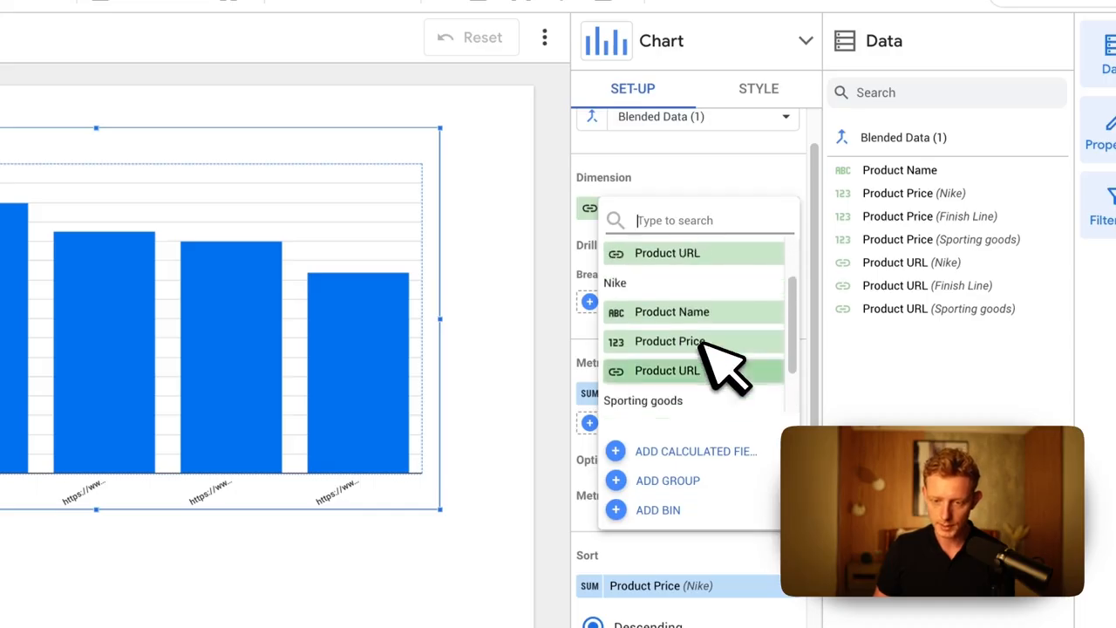
scroll(700, 343, down, 2)
scroll(700, 342, up, 1)
click(700, 277)
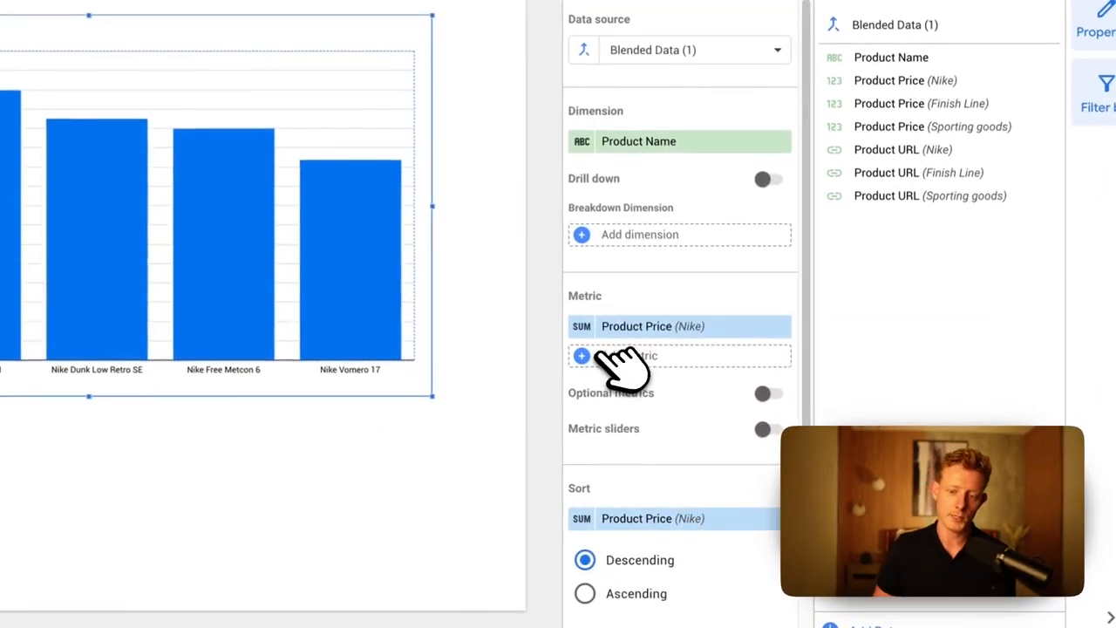
Add Product Price from the Finish Line and Sporting goods tables as further metrics of the column chart
click(693, 381)
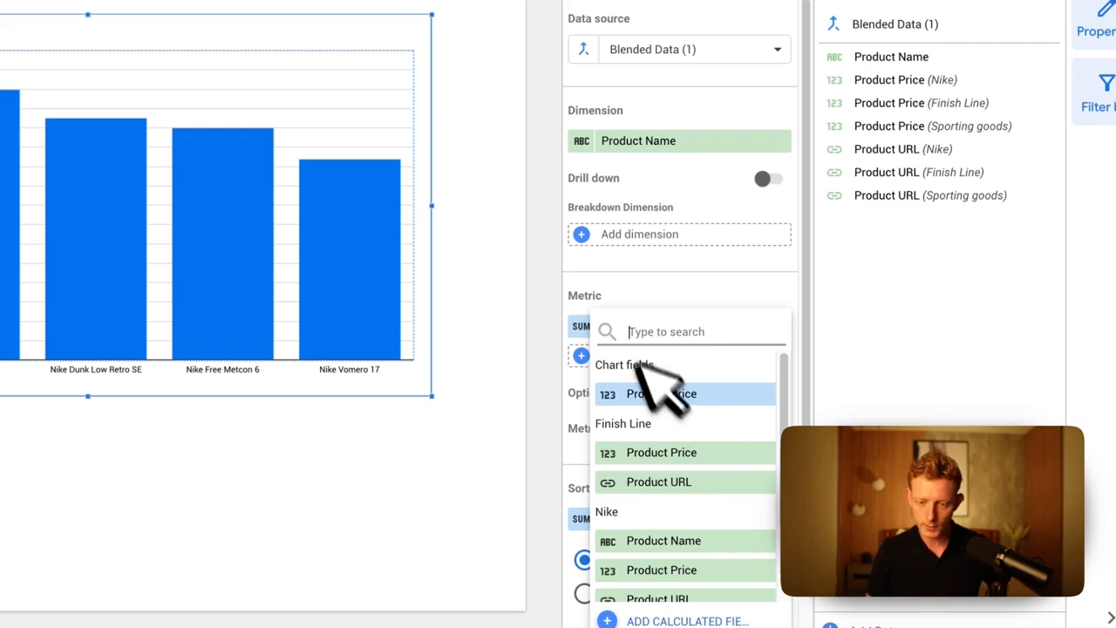
scroll(706, 471, down, 1)
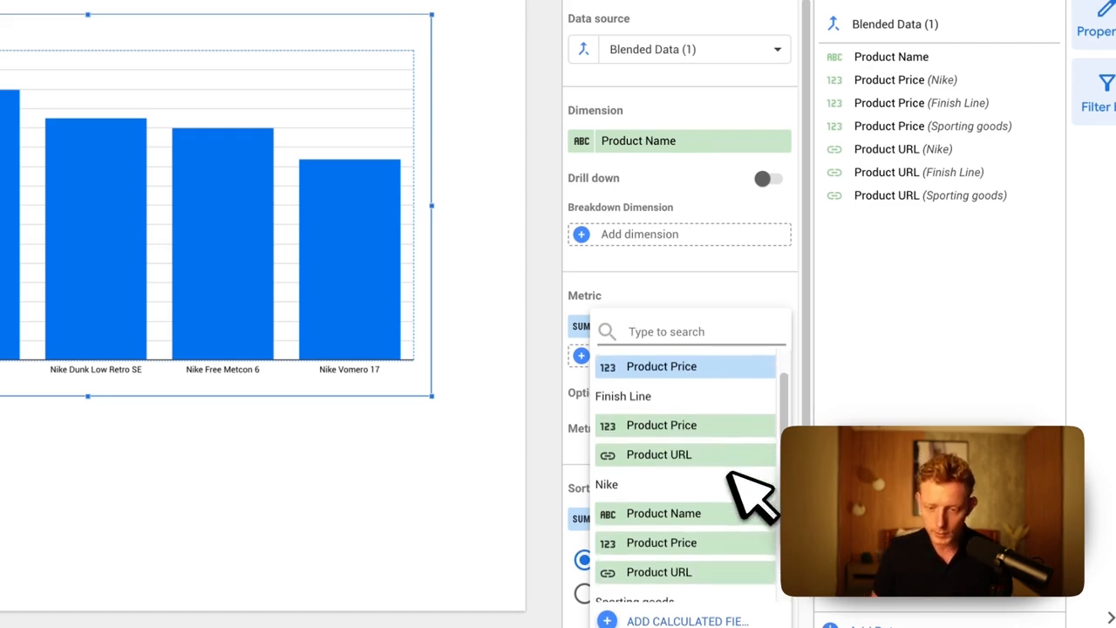
click(688, 422)
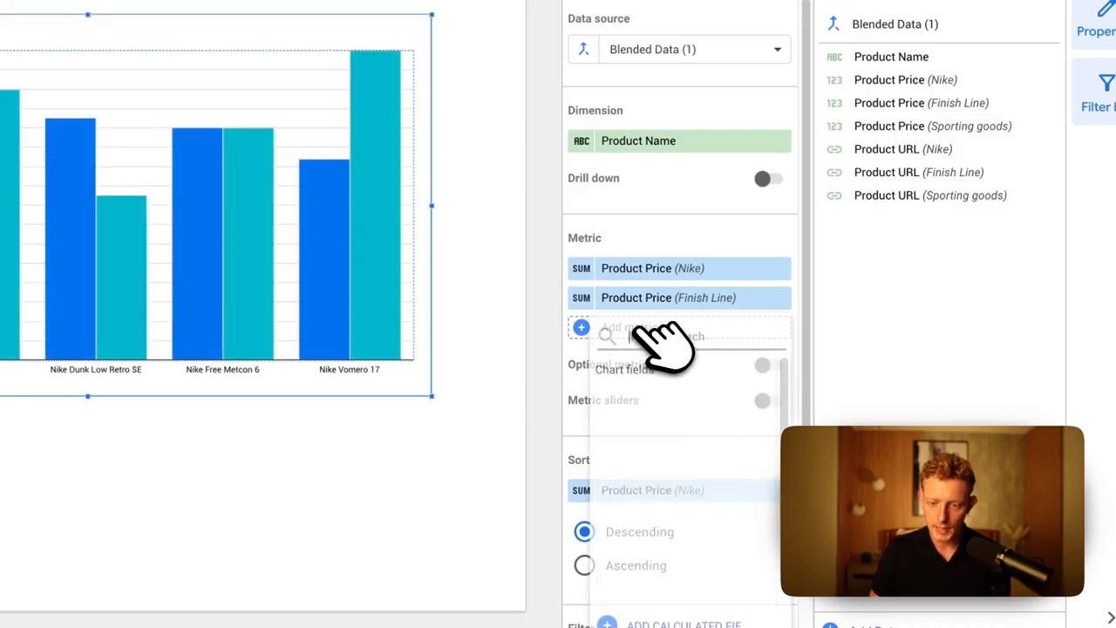
scroll(710, 498, down, 4)
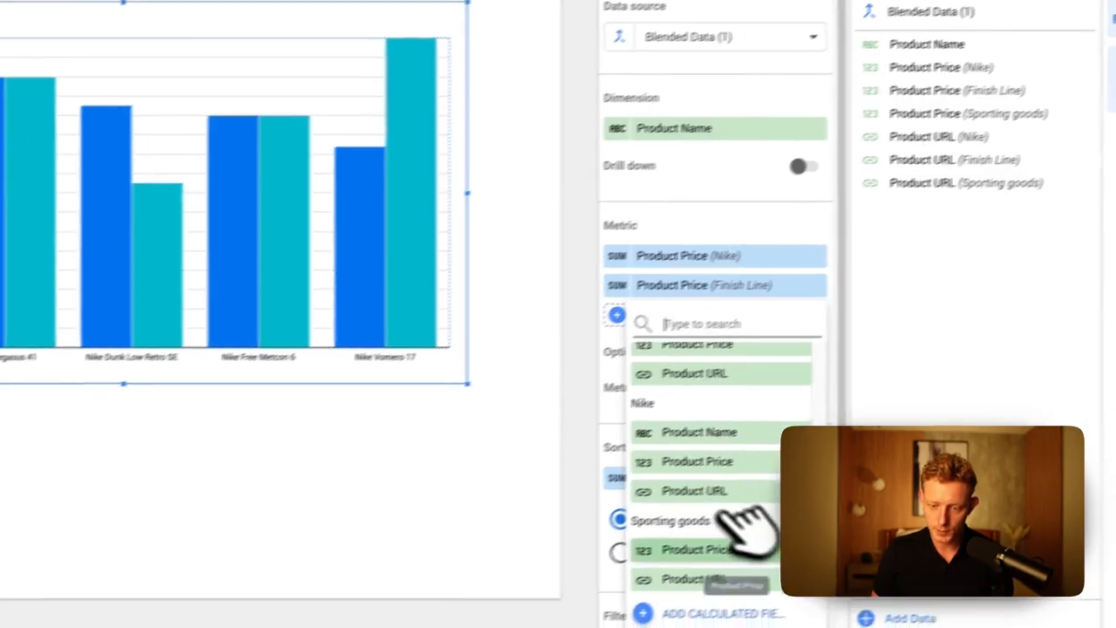
click(689, 561)
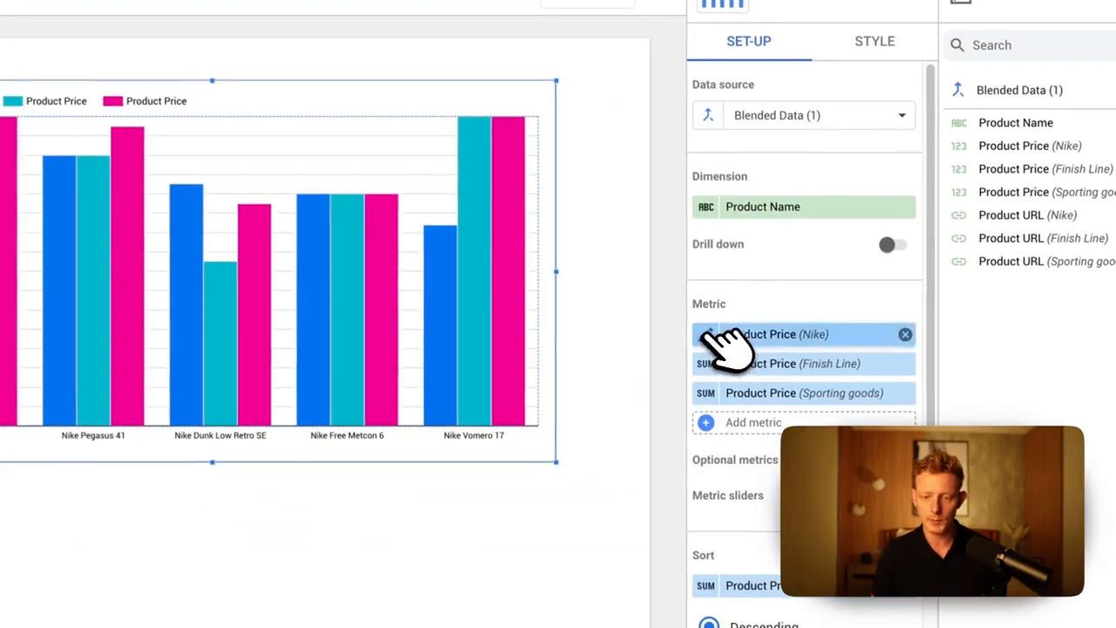
Rename the Nike, Finish Line and Sporting goods price metrics to Our price, FL Price and SG Price
click(708, 334)
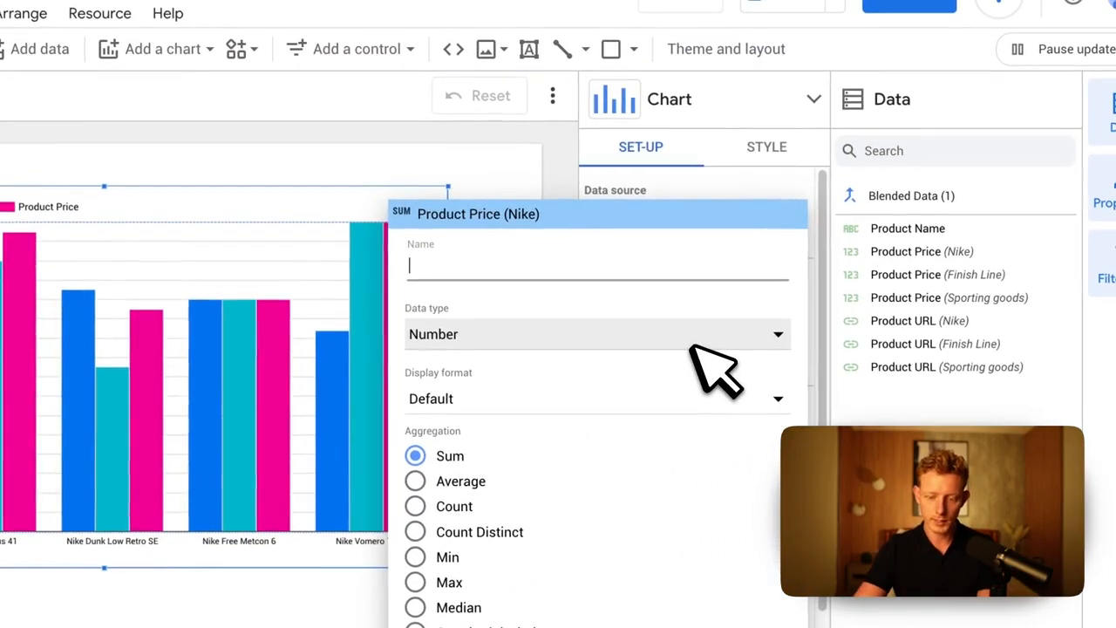
text(Our price)
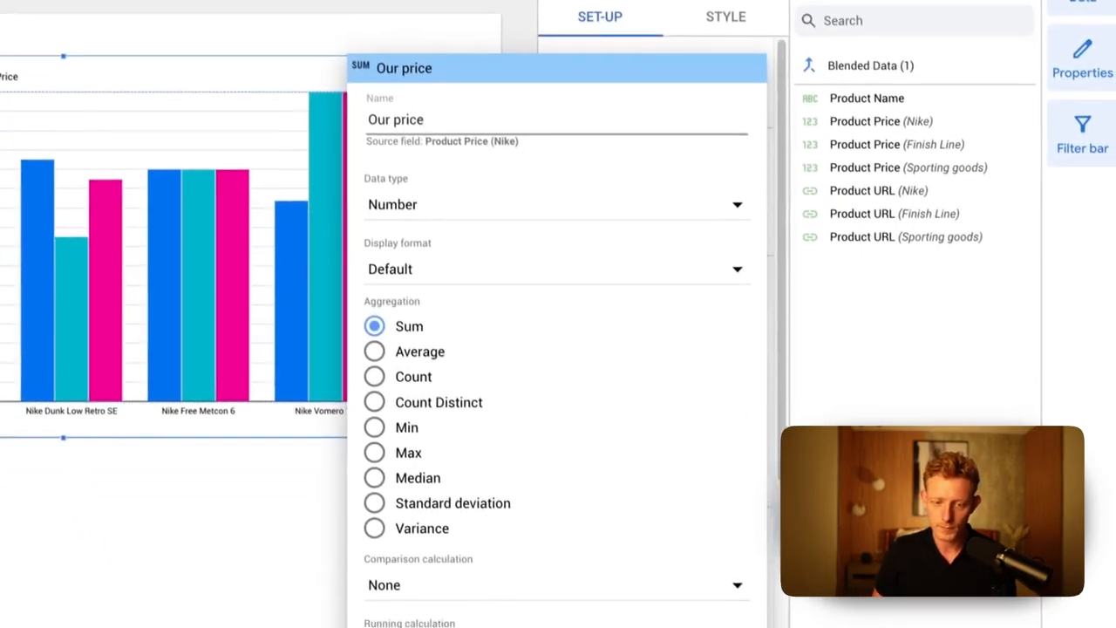
click(854, 510)
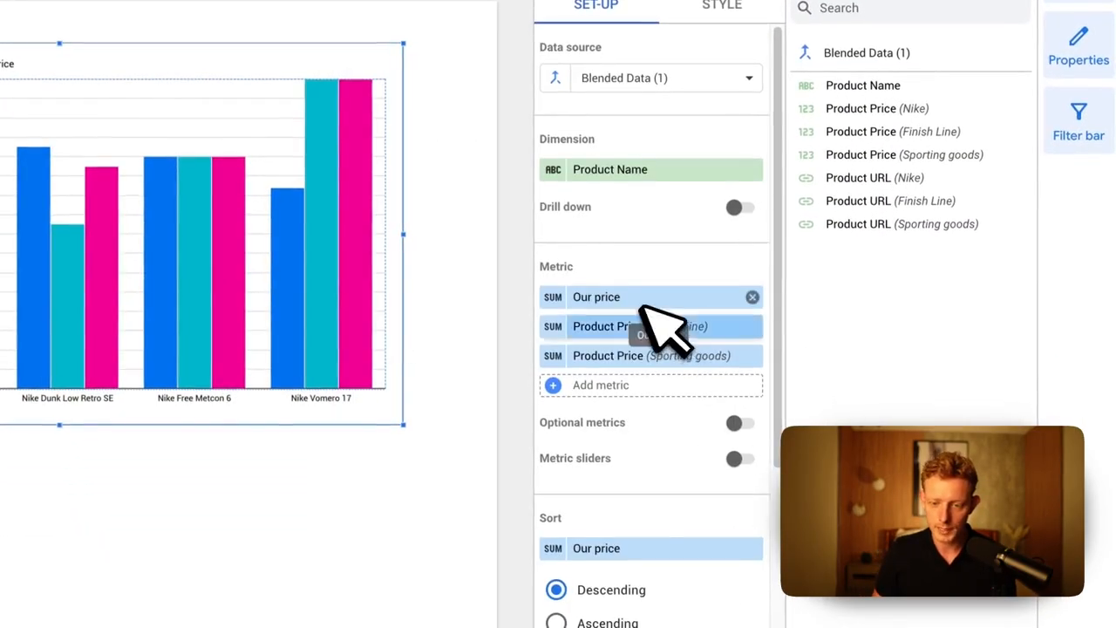
click(558, 326)
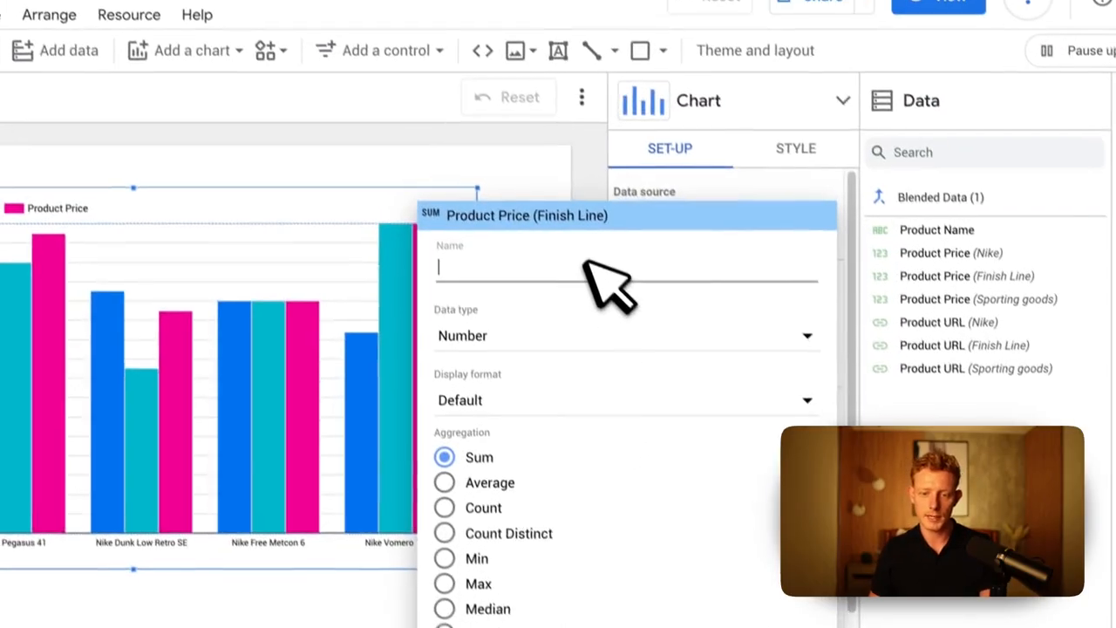
text(FL Price)
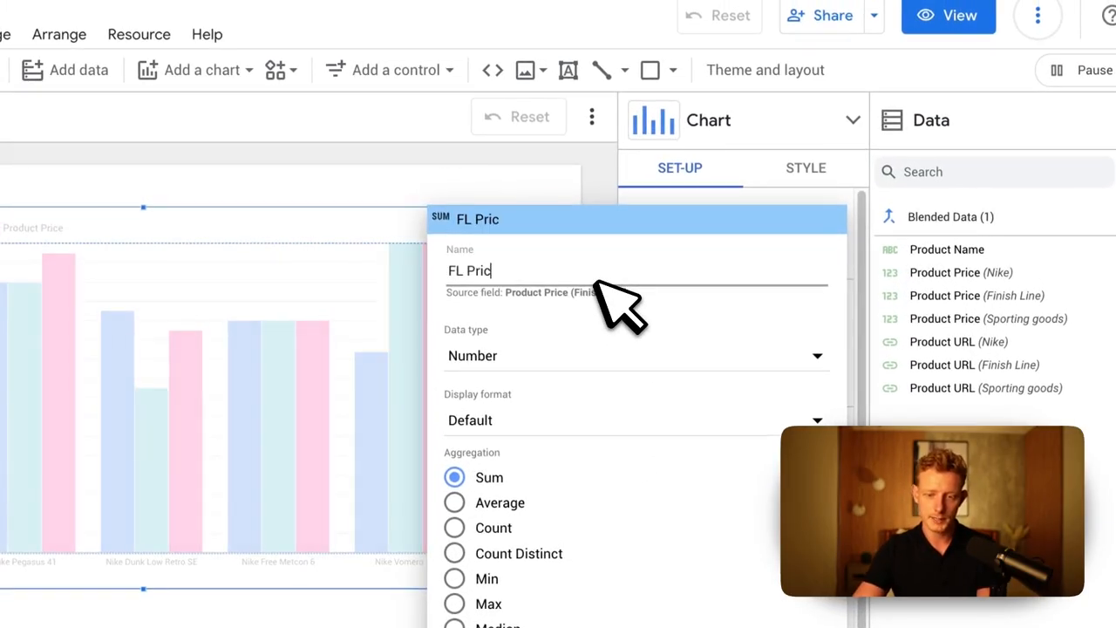
click(568, 174)
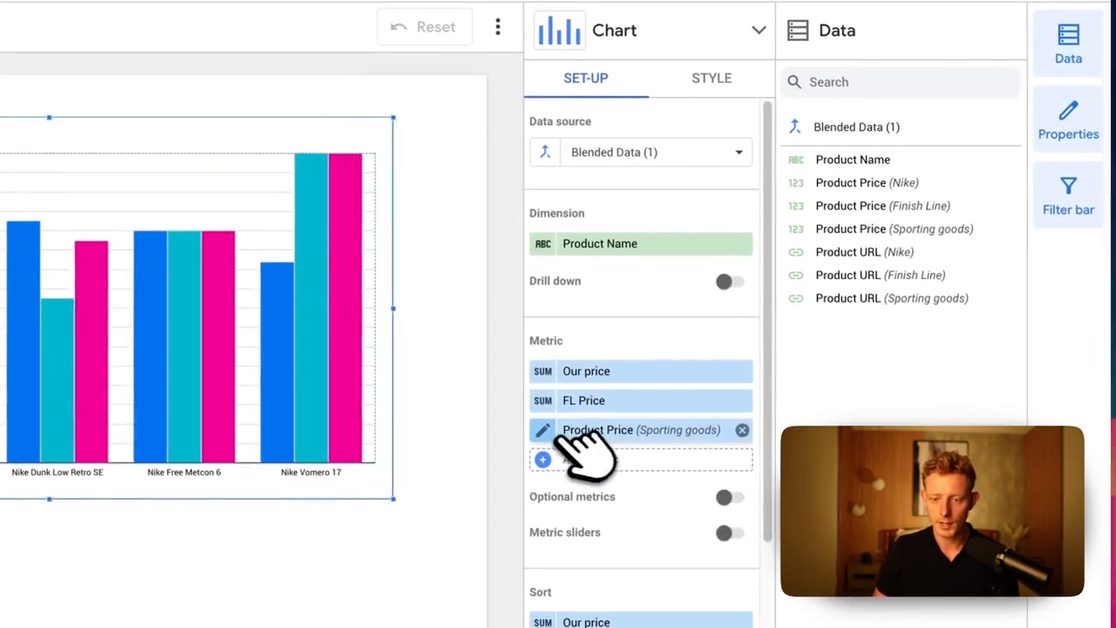
click(657, 518)
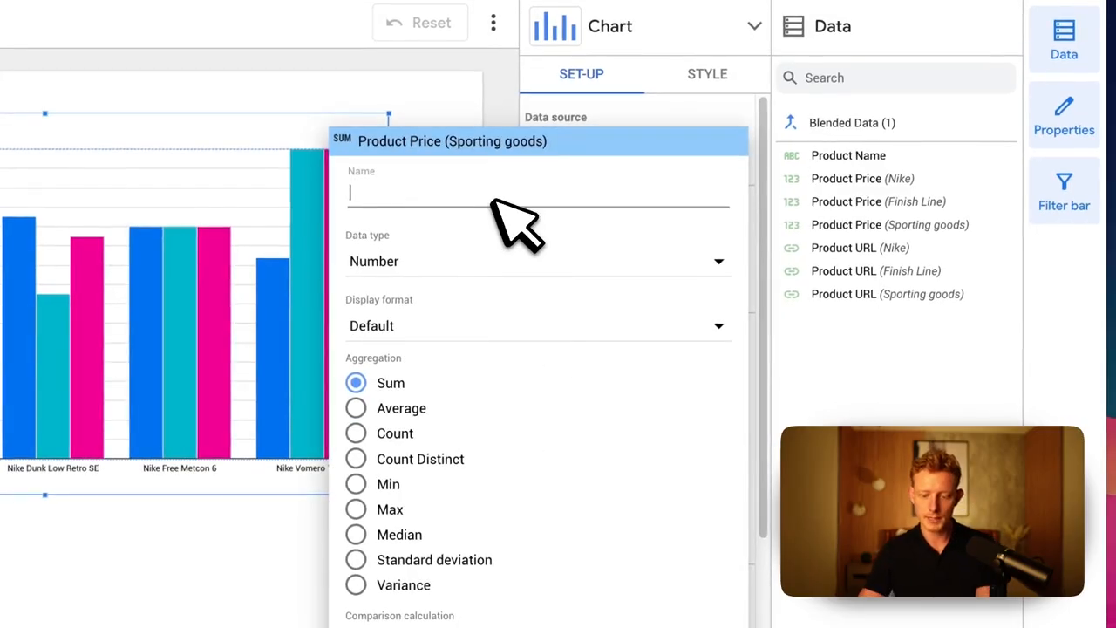
text(SG Price)
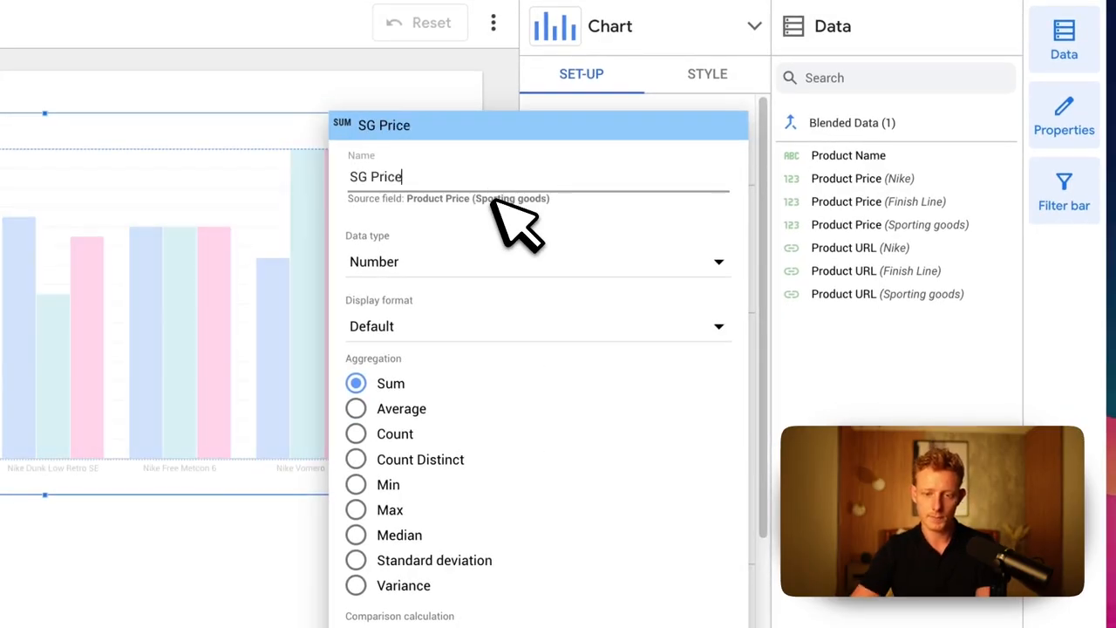
click(784, 353)
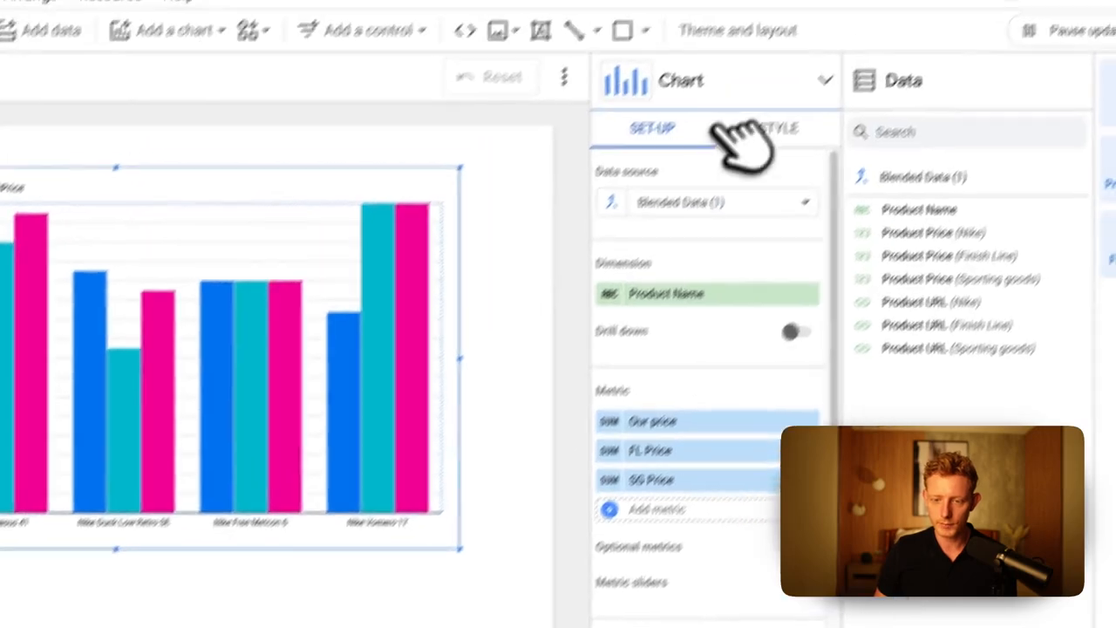
Narrow the column chart's bars and resize the chart to a wide, low frame across the upper part of the page
click(864, 58)
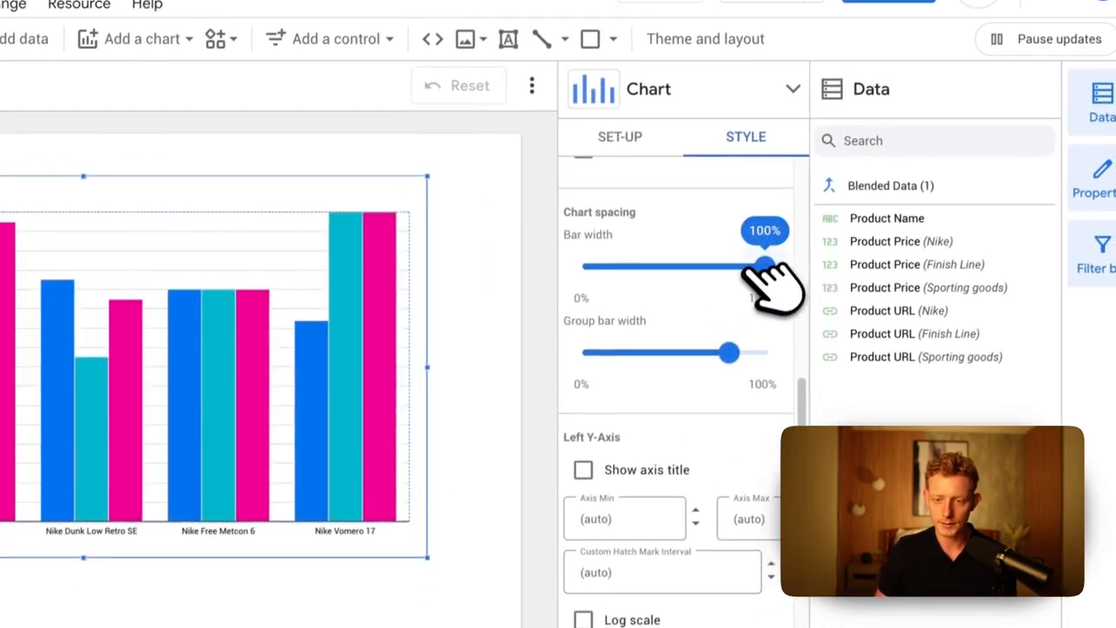
drag(789, 166, 608, 166)
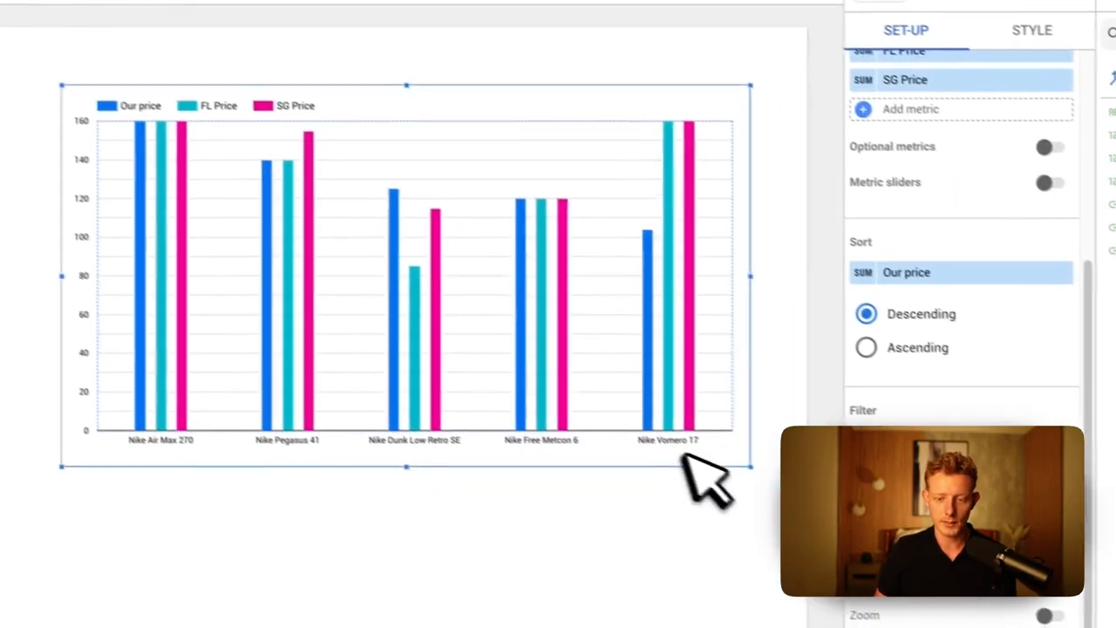
drag(750, 466, 768, 477)
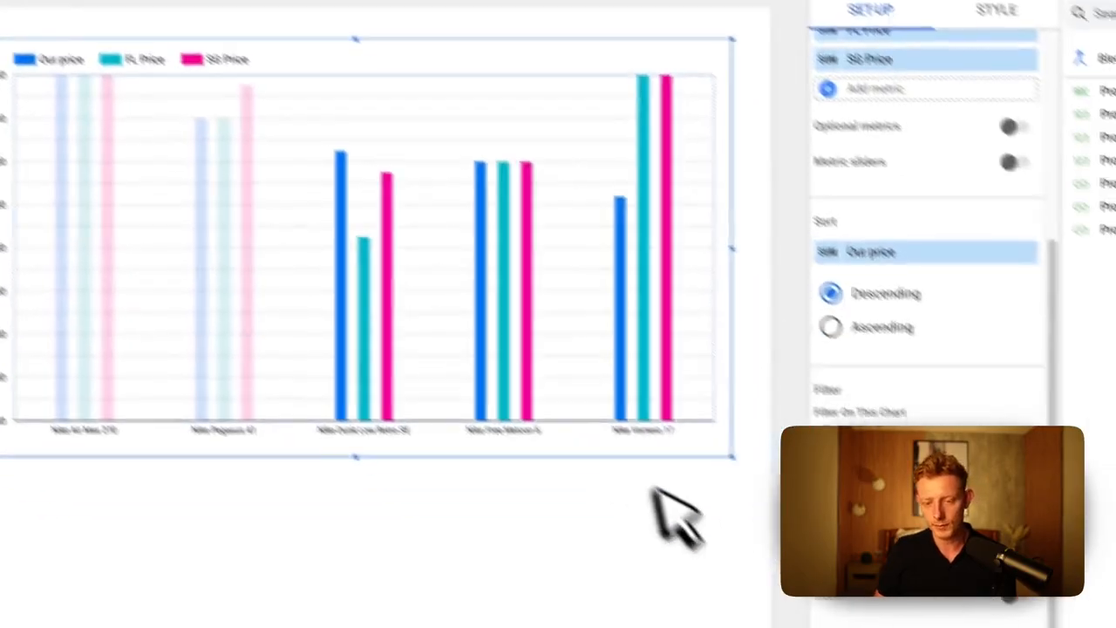
click(902, 626)
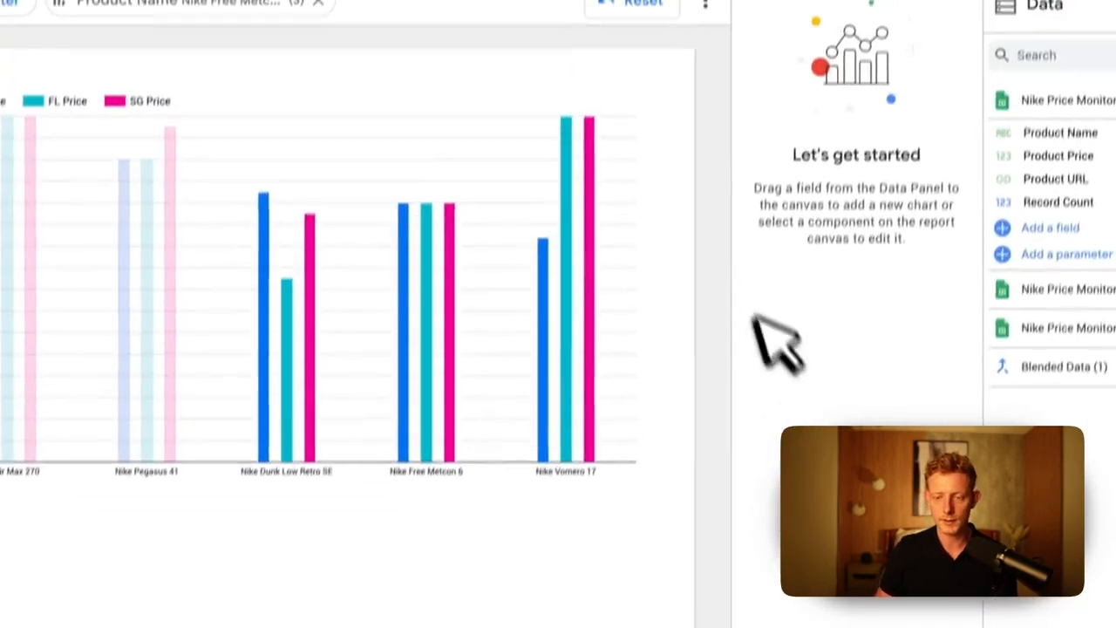
click(533, 249)
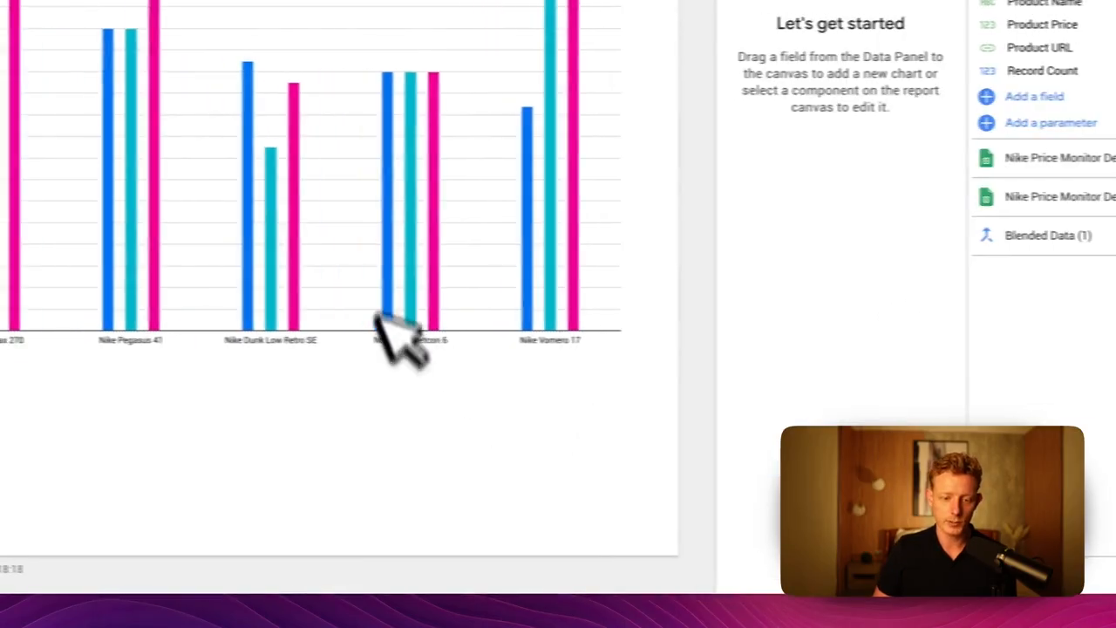
drag(679, 366, 614, 182)
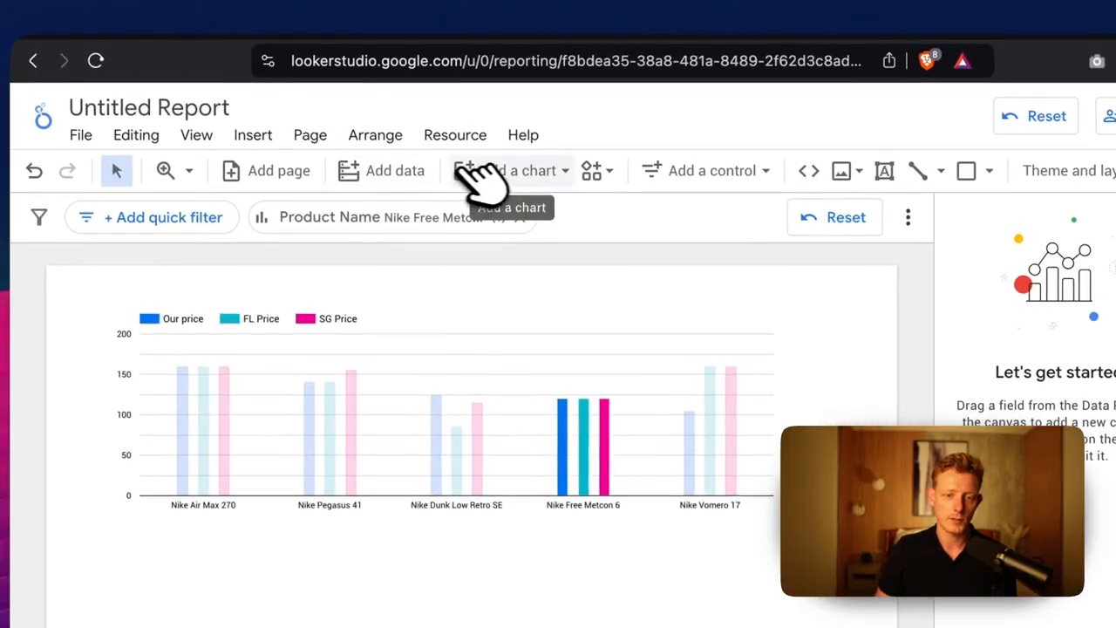
Insert a plain table chart on the report page below the column chart
click(344, 7)
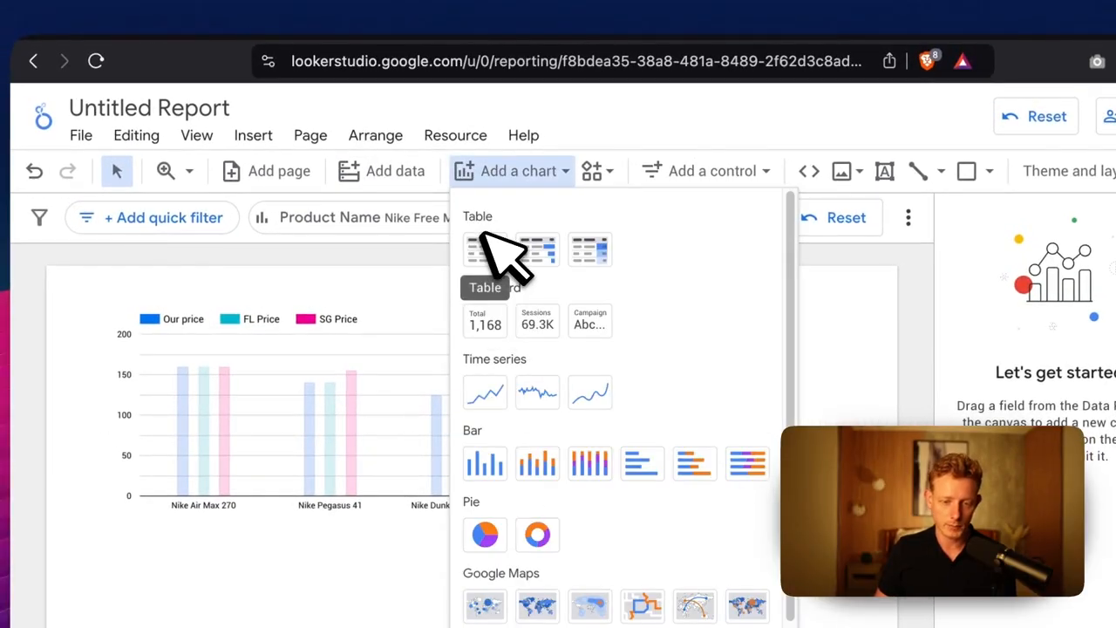
scroll(543, 593, down, 3)
scroll(544, 523, up, 3)
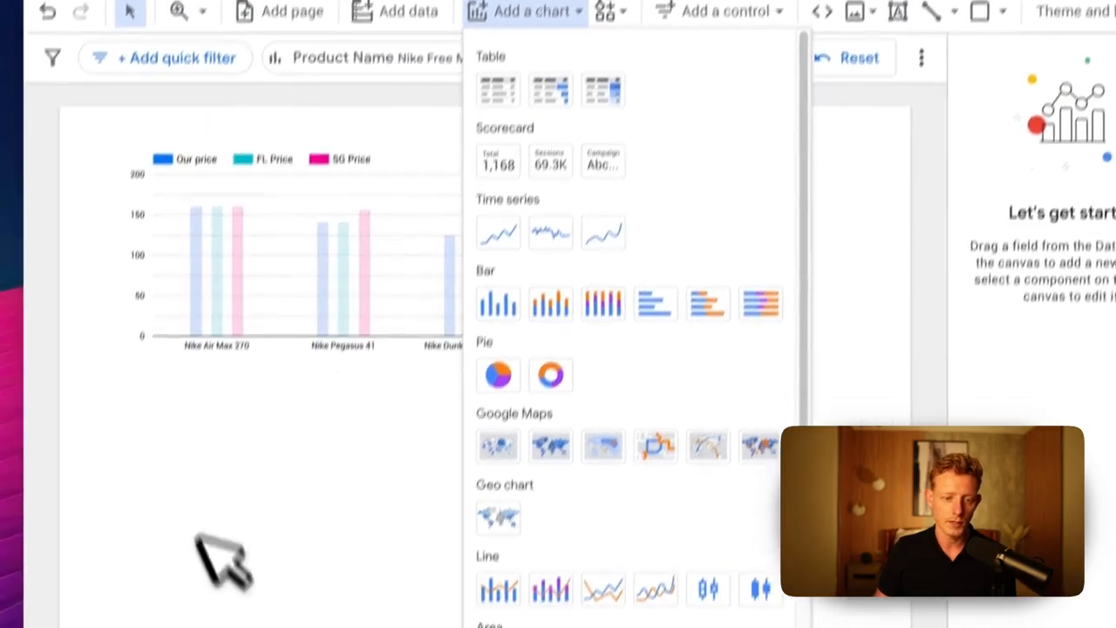
click(498, 89)
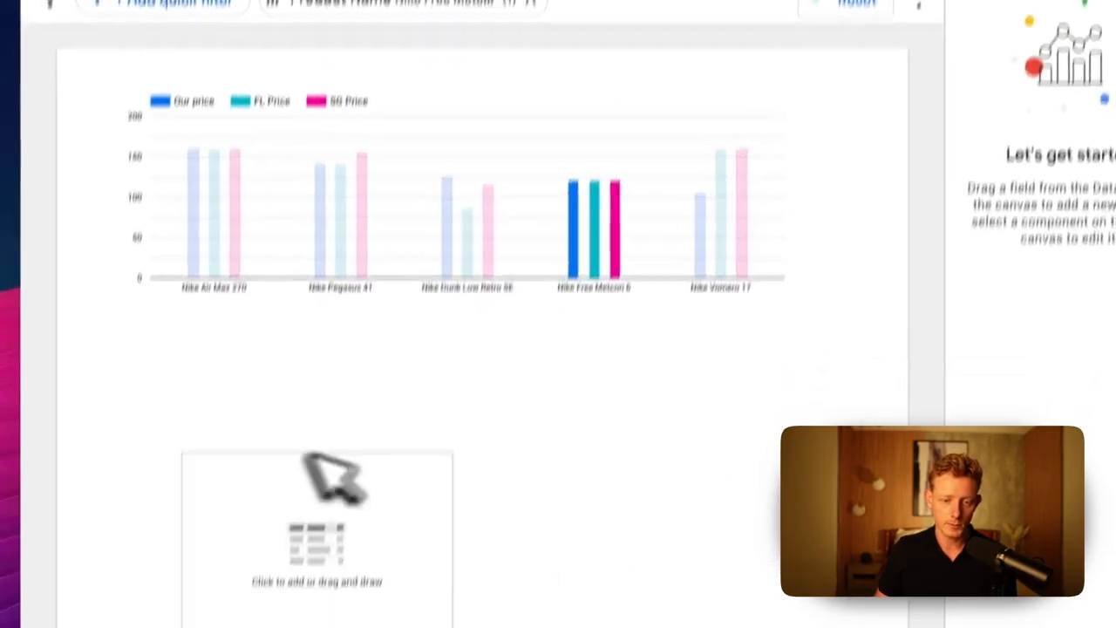
drag(174, 380, 176, 381)
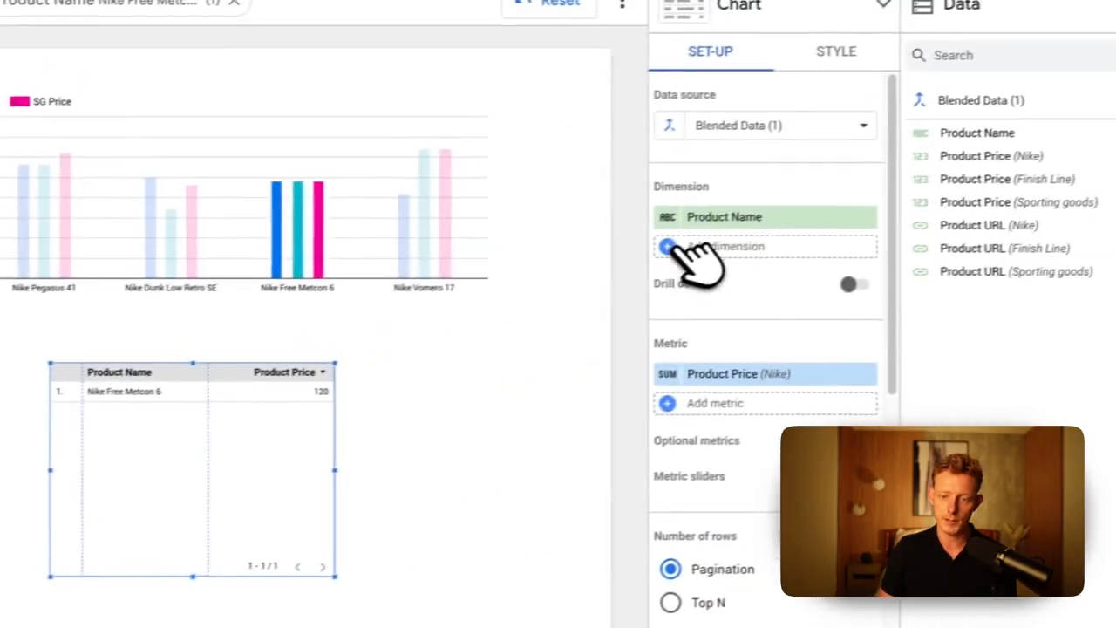
Add Product Price and Product URL from the Nike table as further dimensions of the table chart
click(684, 246)
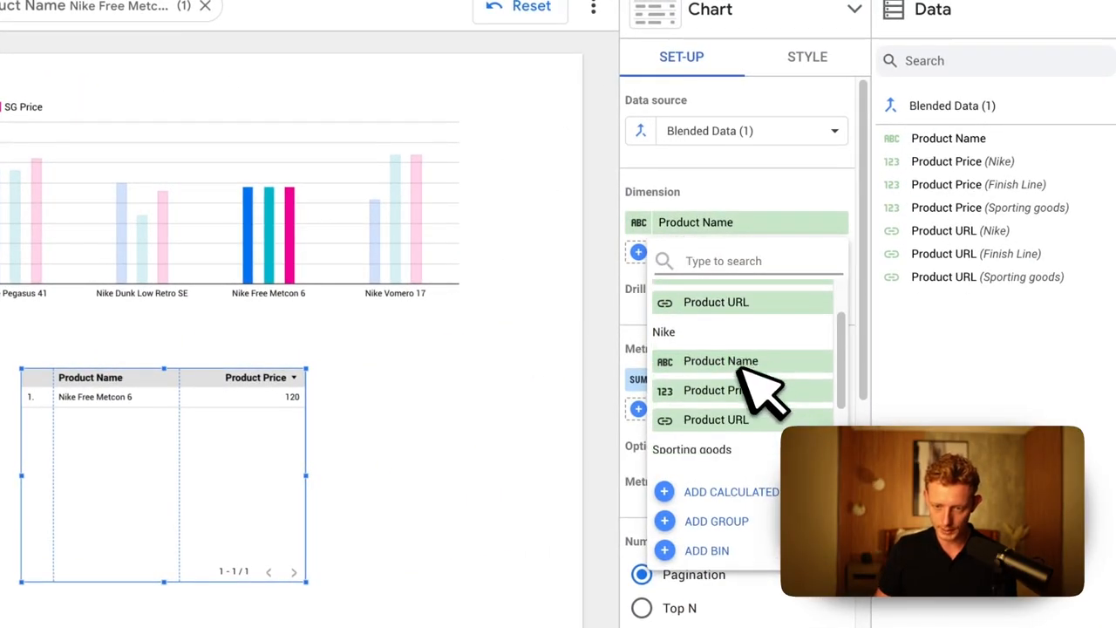
click(724, 389)
click(720, 288)
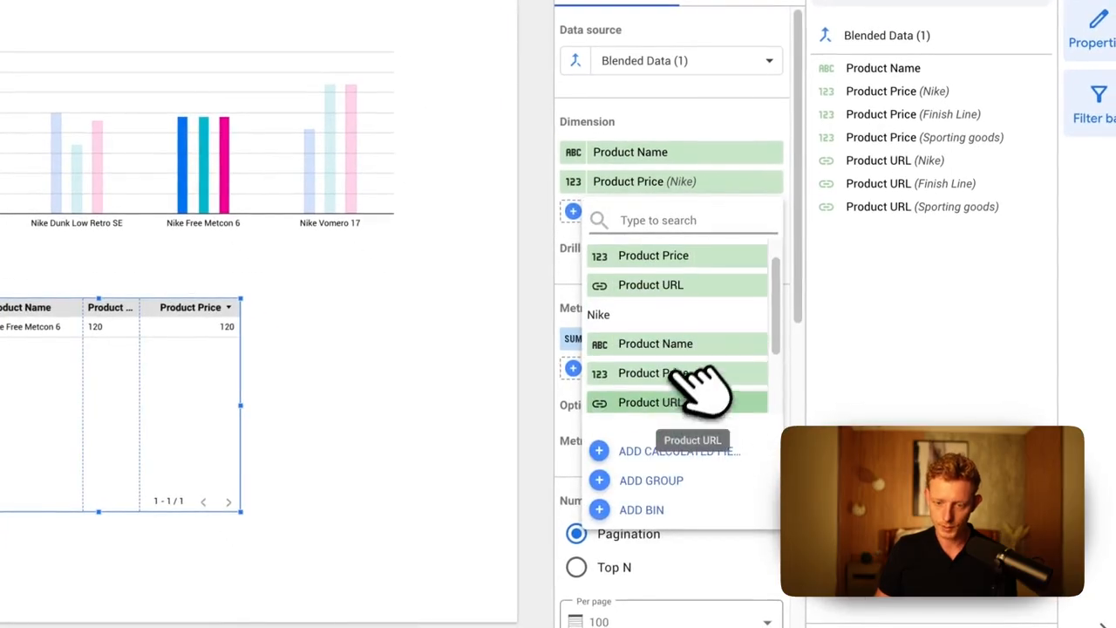
click(697, 399)
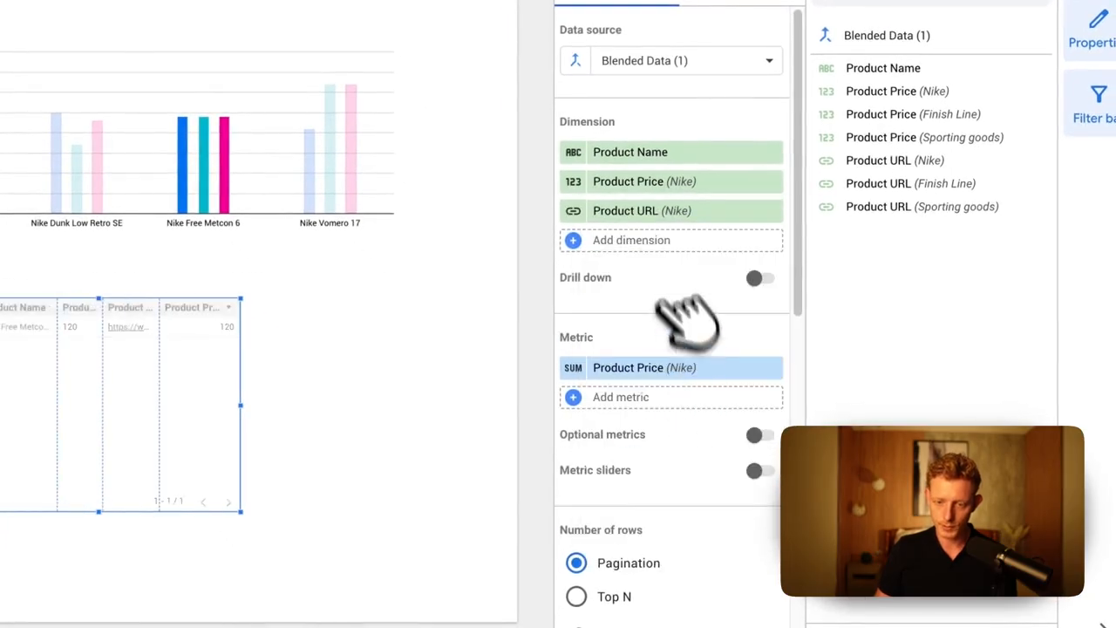
Add Product Price and Product URL from the Finish Line table as dimensions of the table chart
click(662, 244)
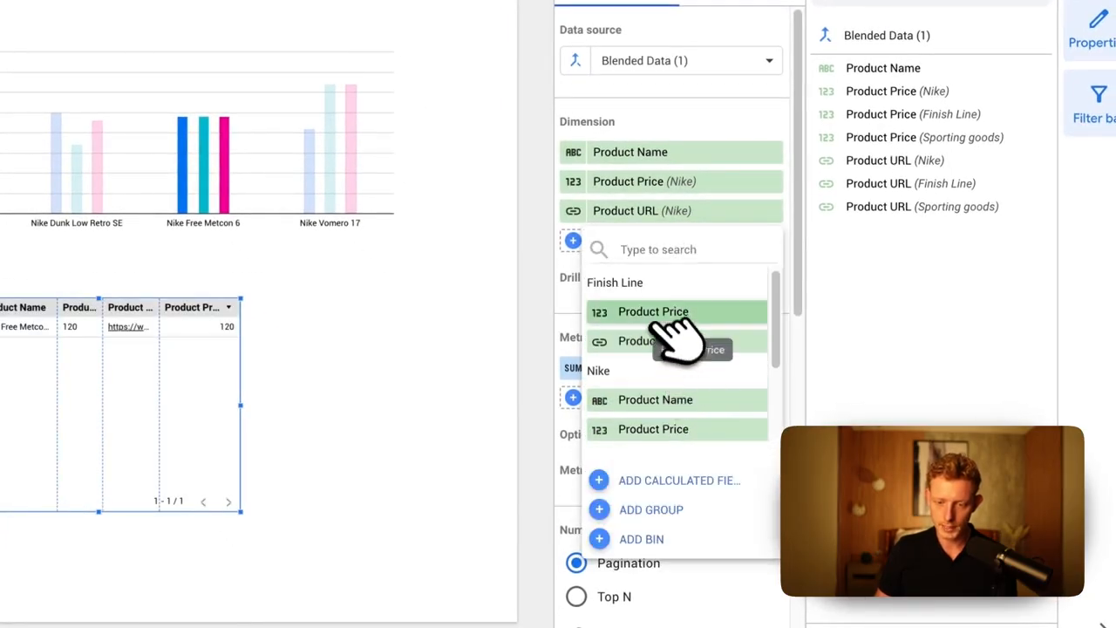
click(667, 318)
click(668, 274)
click(680, 369)
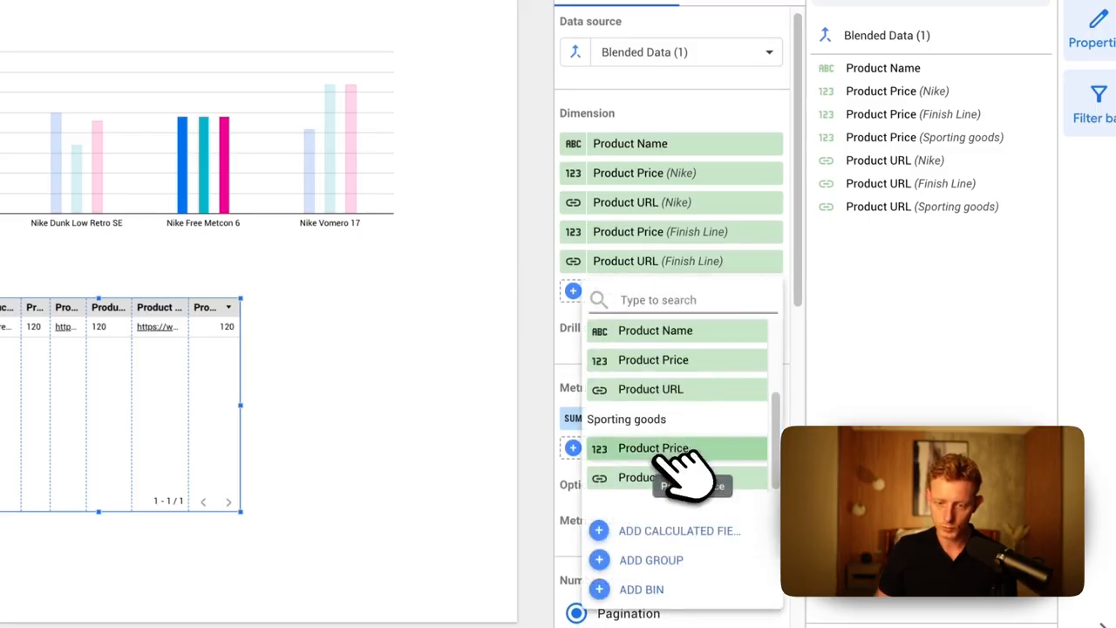
Add the Sporting goods Product Price and another Nike Product URL as dimensions of the table chart
click(679, 452)
click(636, 321)
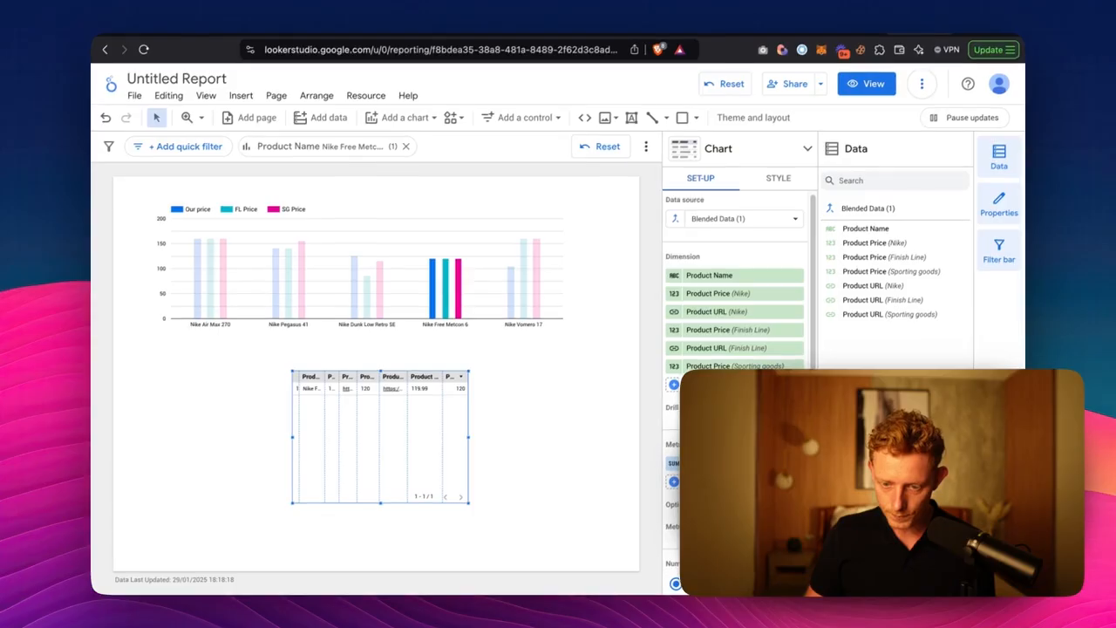
click(697, 385)
click(715, 416)
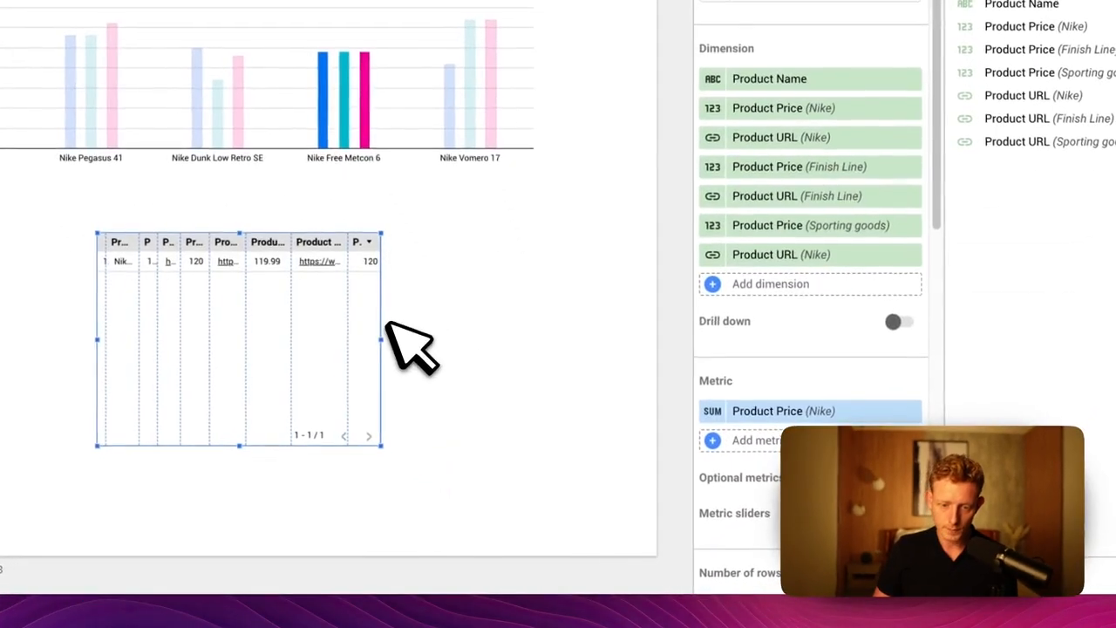
Widen the table to about the column chart's width and position it directly beneath the chart
drag(336, 328, 136, 282)
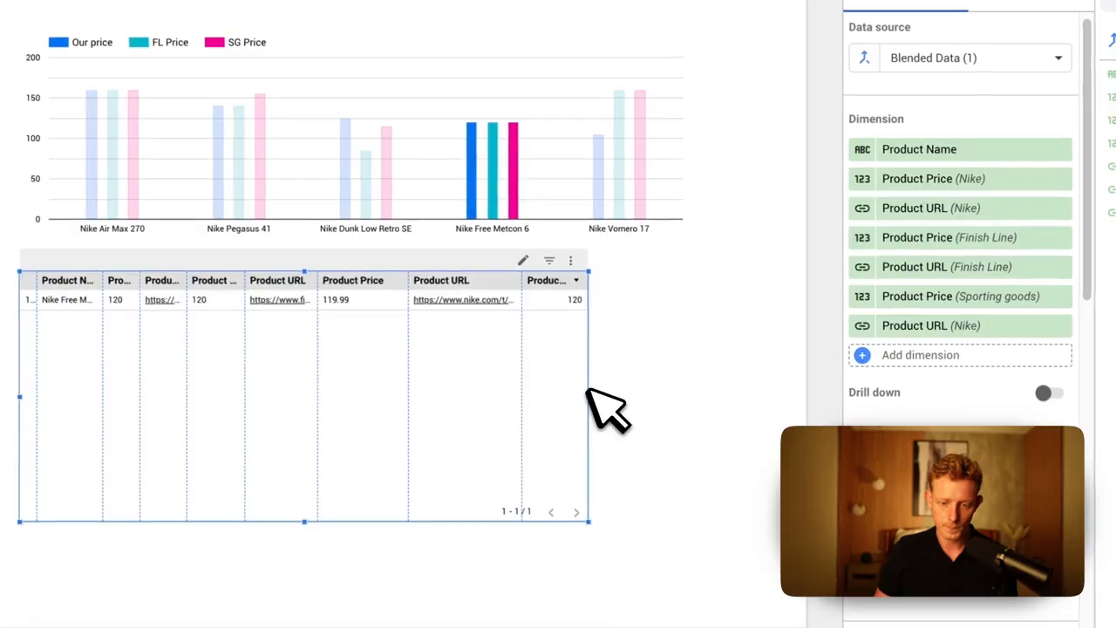
drag(588, 386, 636, 392)
drag(636, 274, 703, 280)
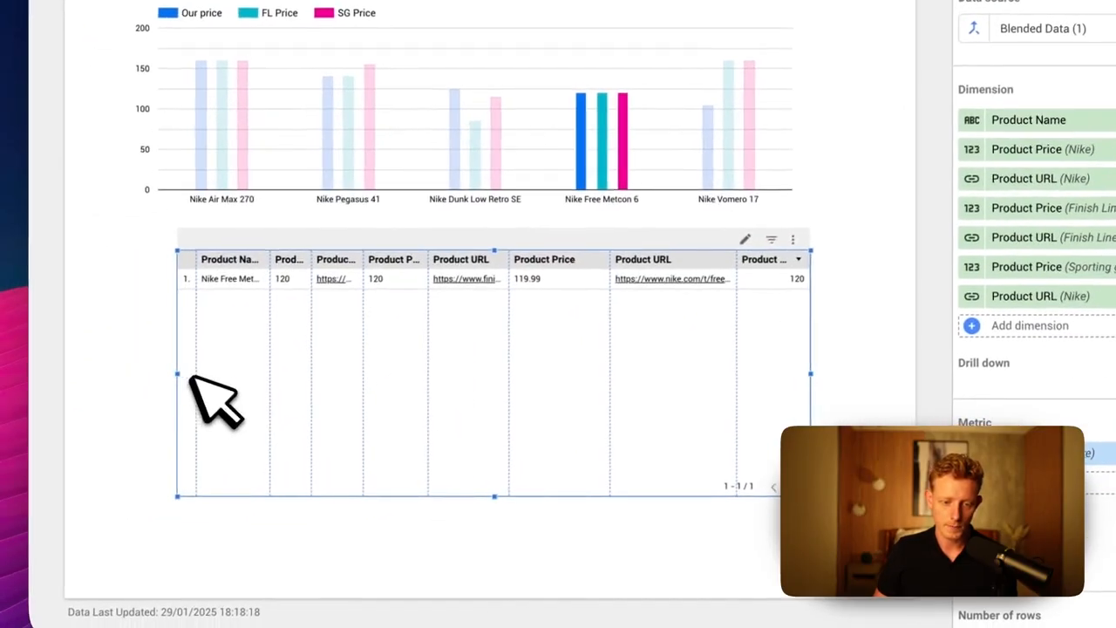
drag(119, 389, 77, 384)
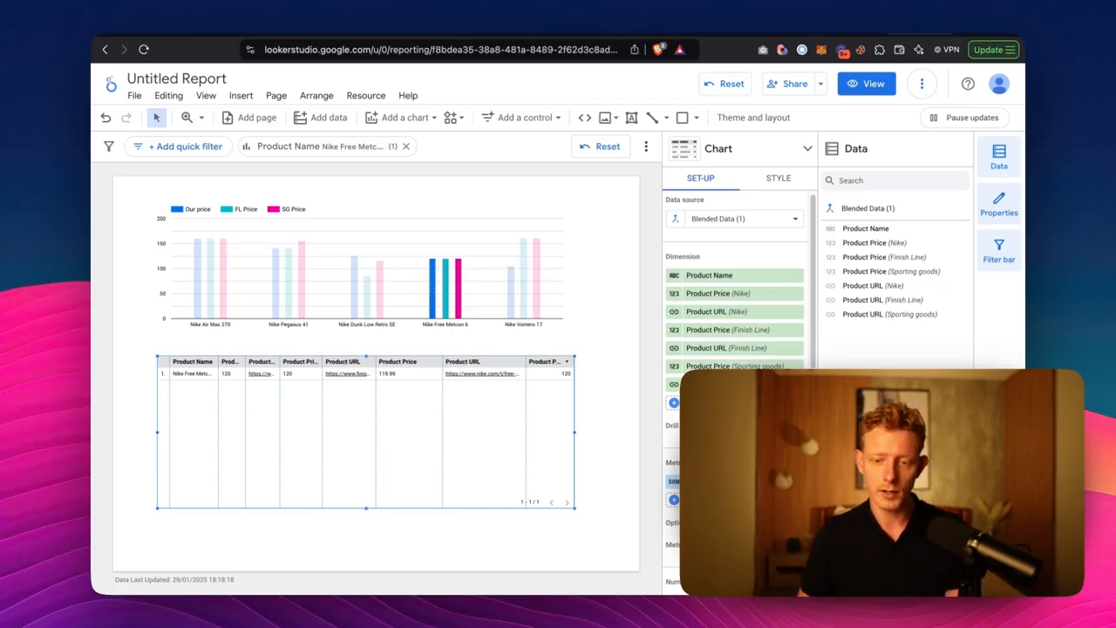
Add a calculated field named Difference FL & Nike as a new dimension of the table
click(678, 402)
click(675, 399)
click(675, 402)
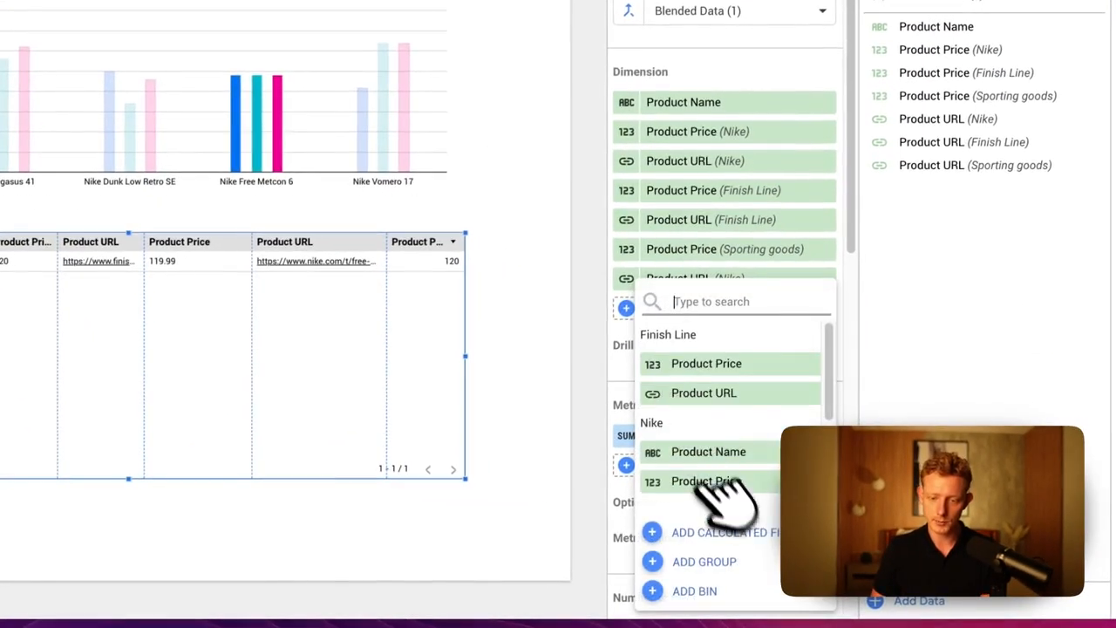
click(737, 532)
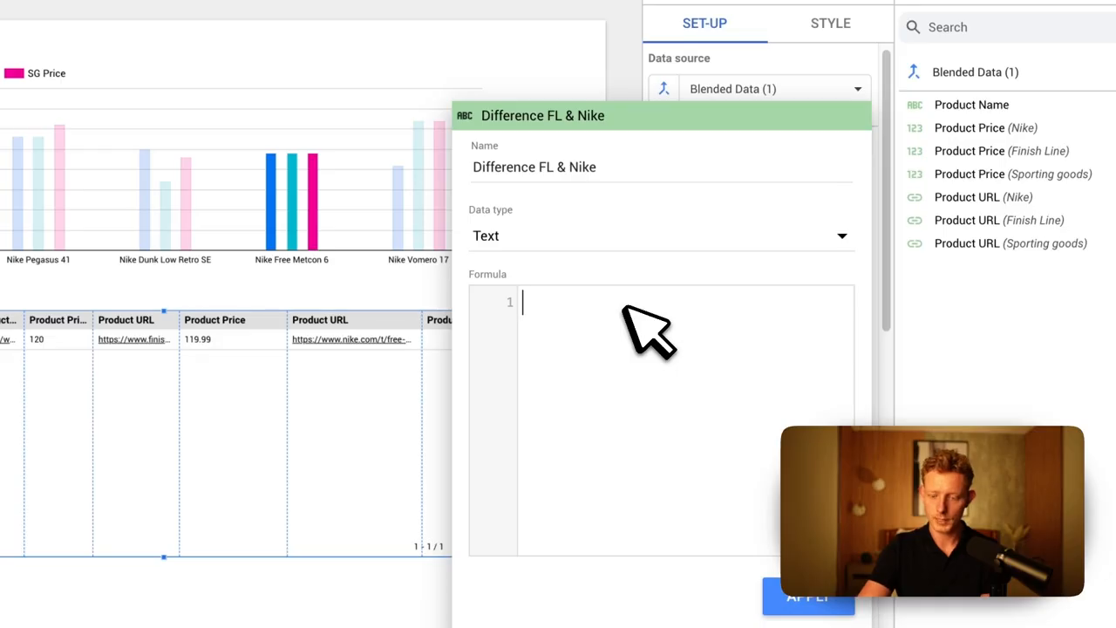
Set the calculated field's formula to Product Price (Finish Line) minus Product Price (Nike), apply it and close the field editor
text(pri)
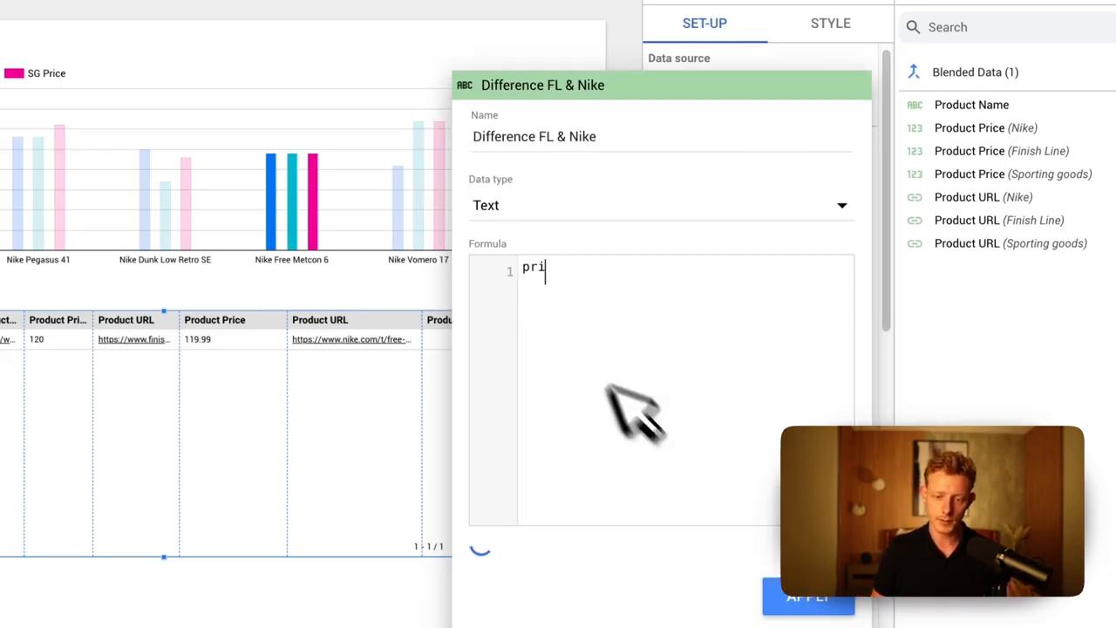
key(BackSpace)
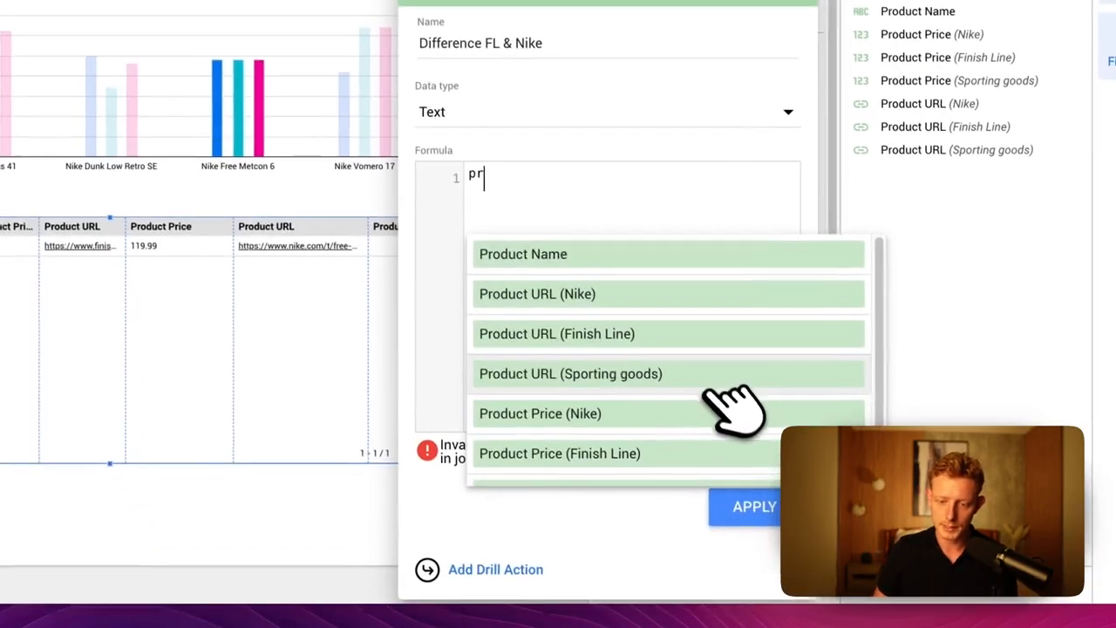
scroll(767, 484, down, 1)
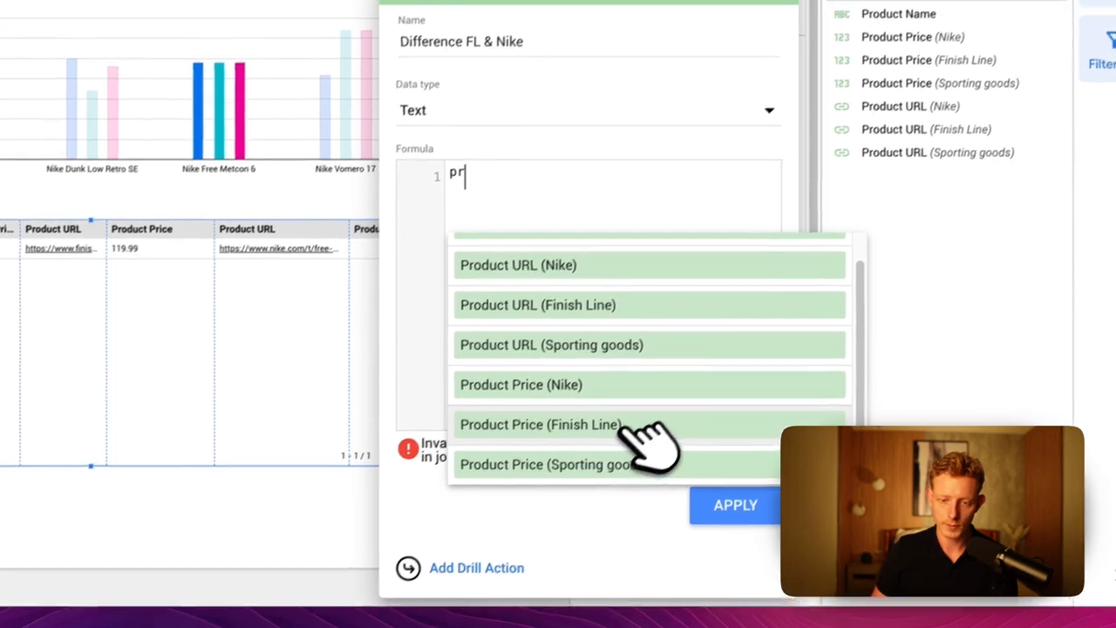
click(645, 412)
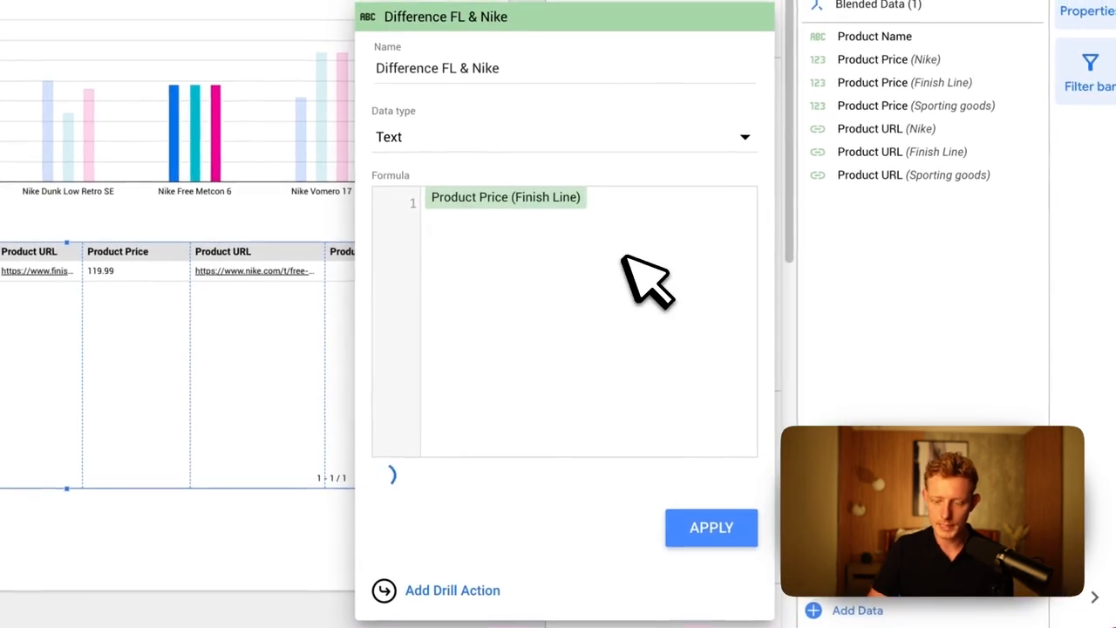
text(-pr)
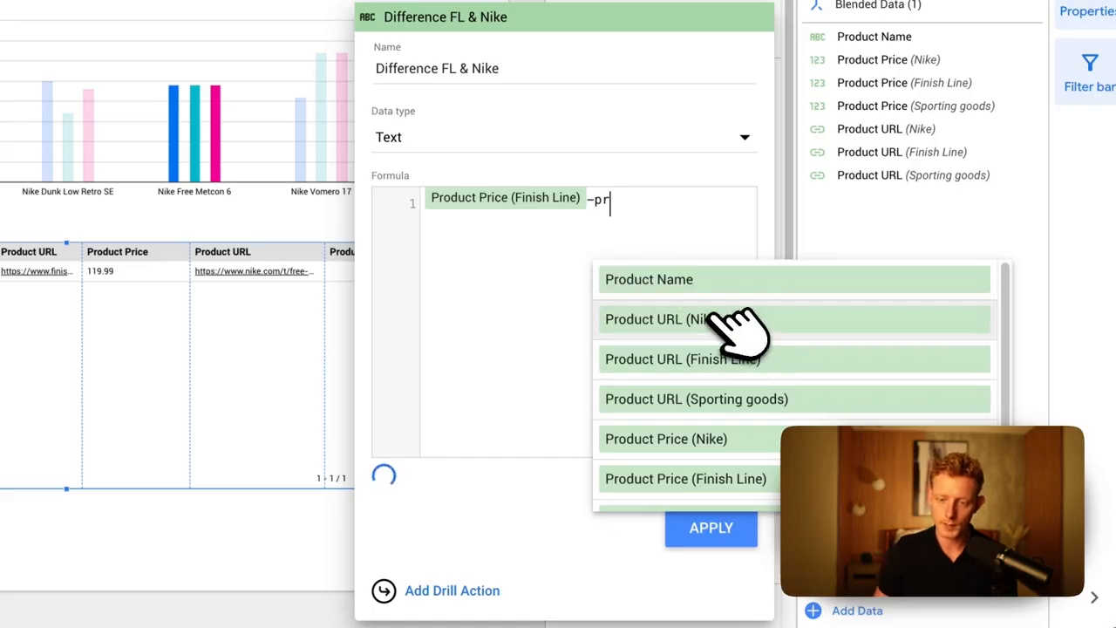
scroll(747, 411, down, 1)
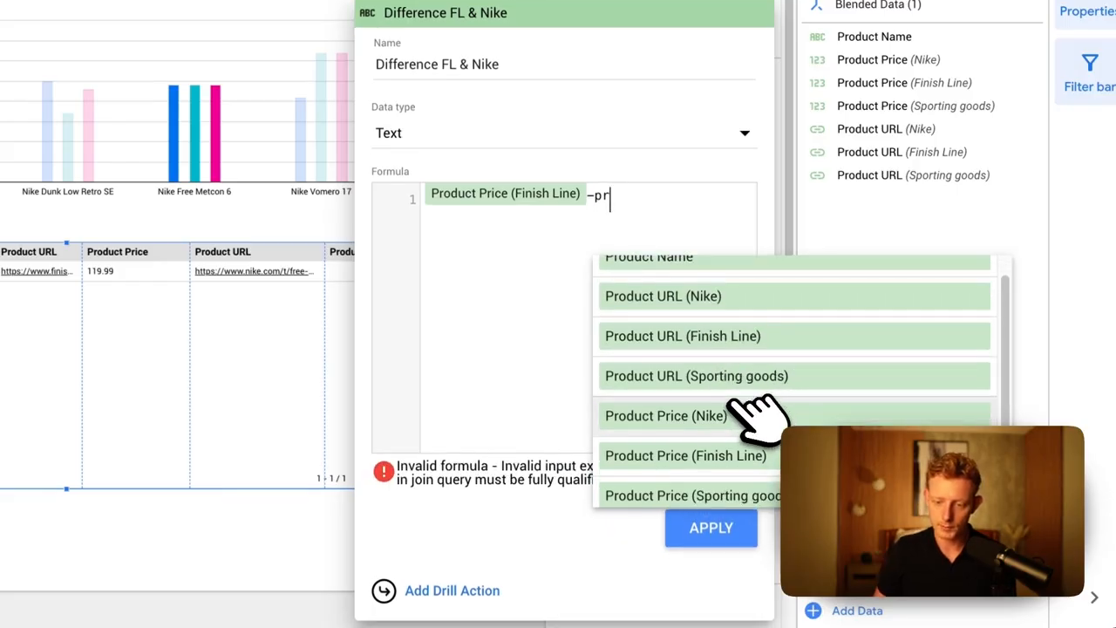
click(747, 416)
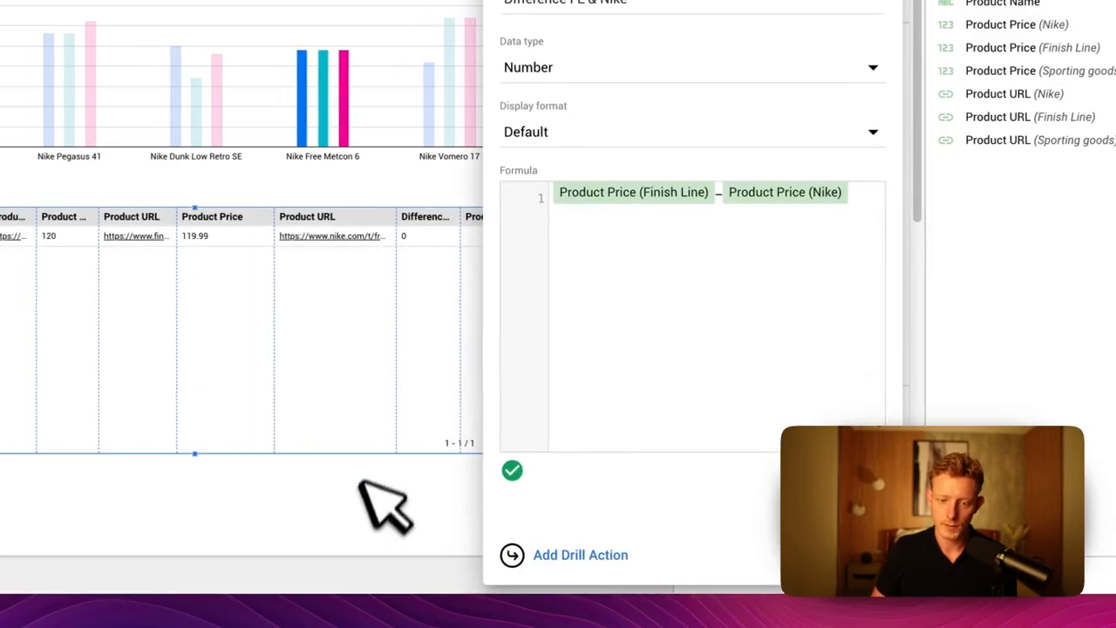
click(361, 482)
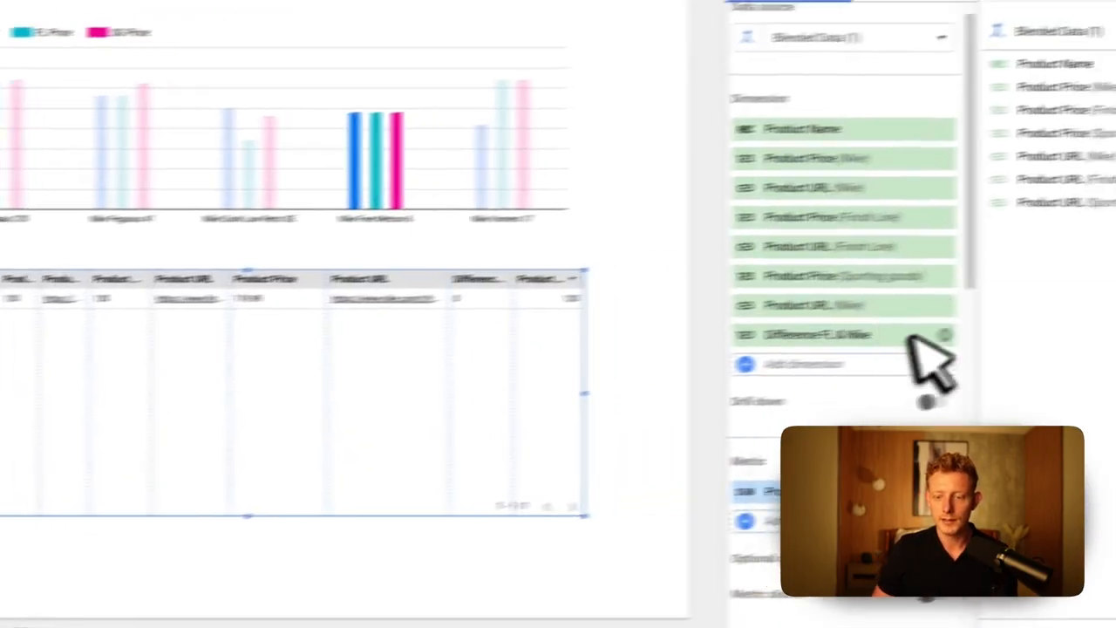
Reposition the table slightly lower on the page, leaving a small gap below the column chart
scroll(1050, 388, down, 4)
scroll(776, 390, down, 3)
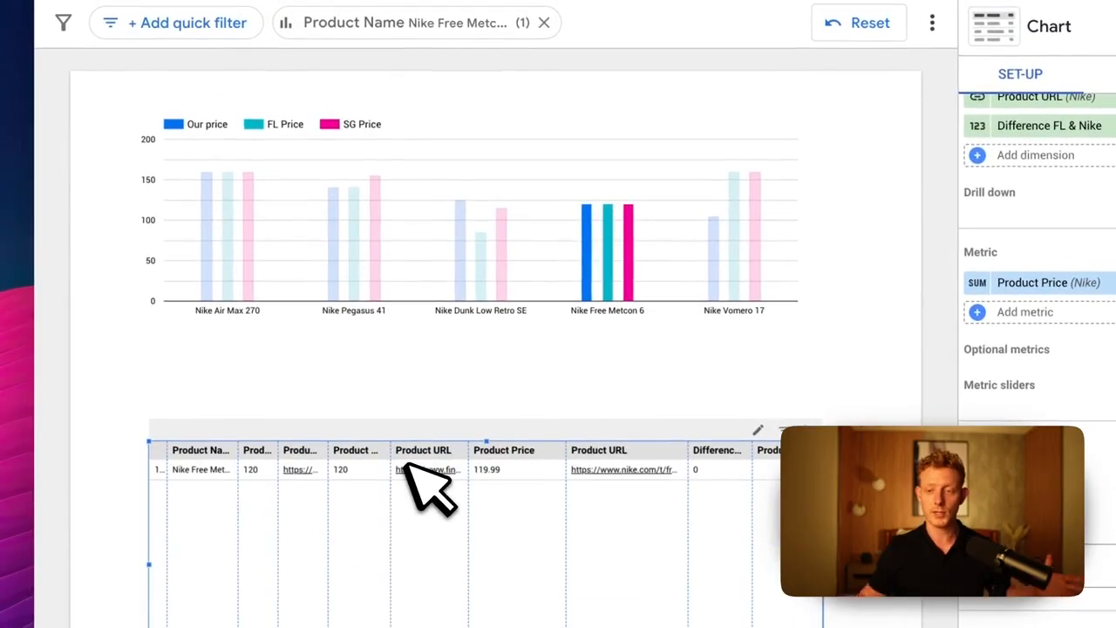
drag(354, 496, 333, 442)
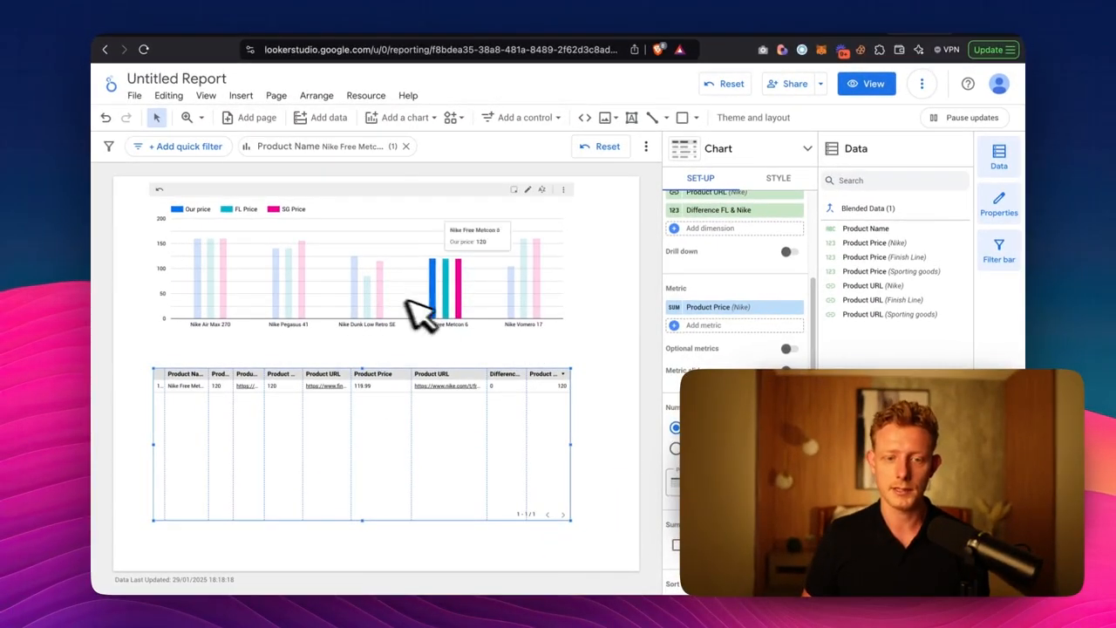
Try filtering the table by Nike Dunk Low Retro SE from the column chart, clear the product filter and deselect the charts
click(367, 281)
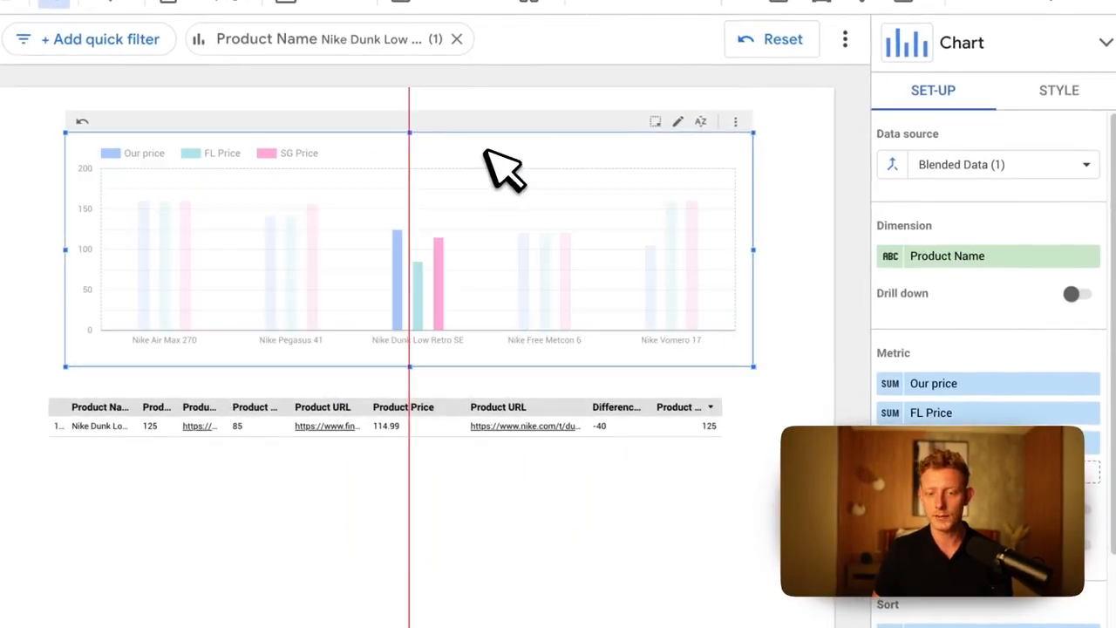
click(530, 490)
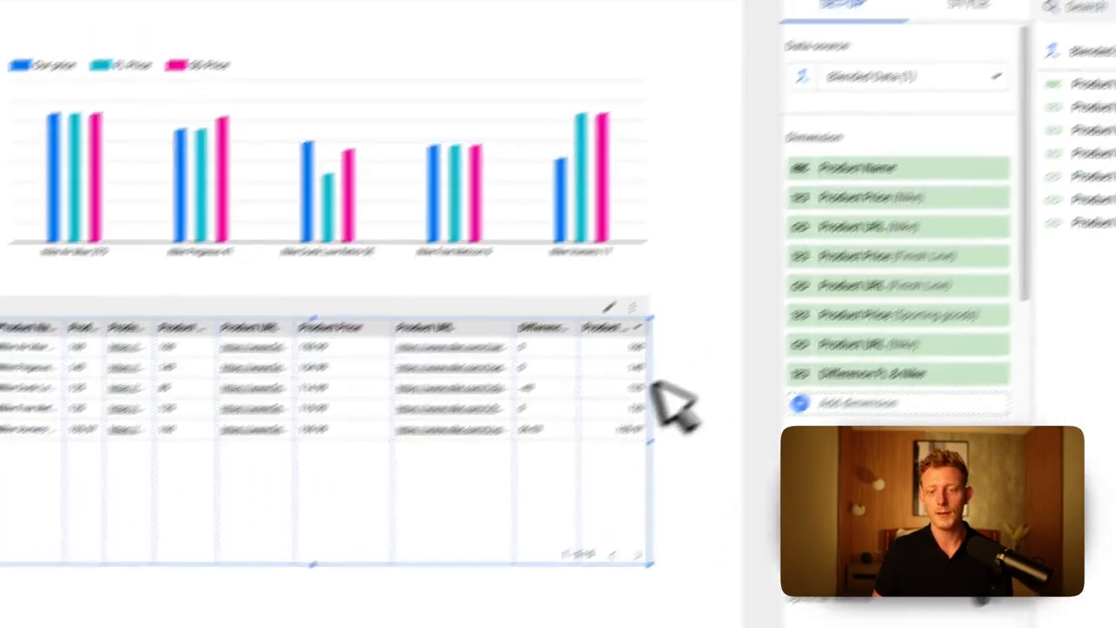
click(754, 338)
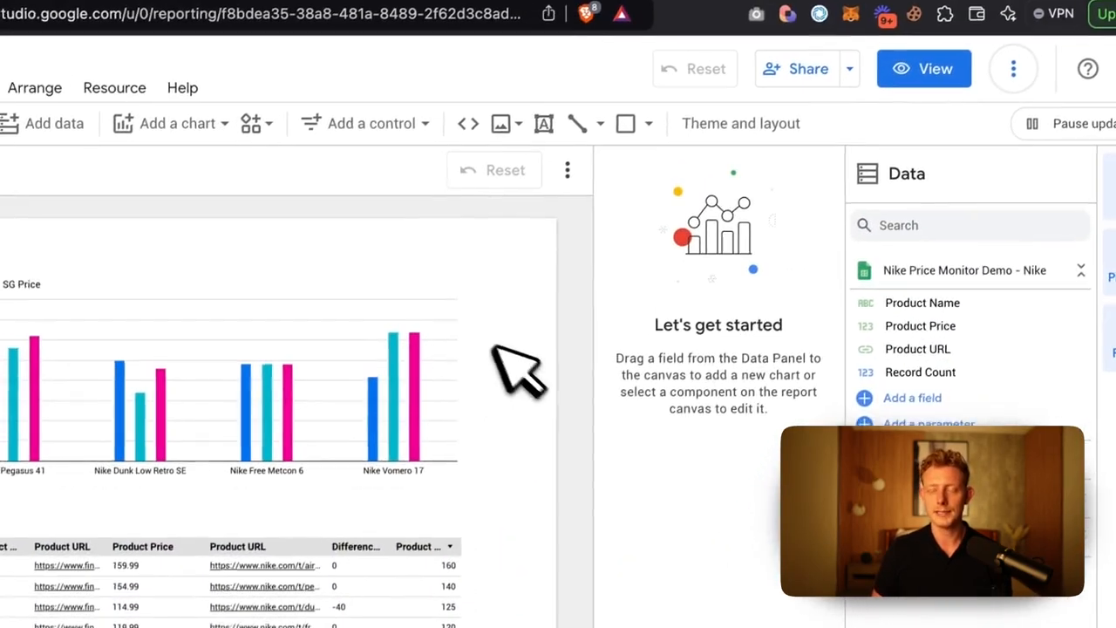